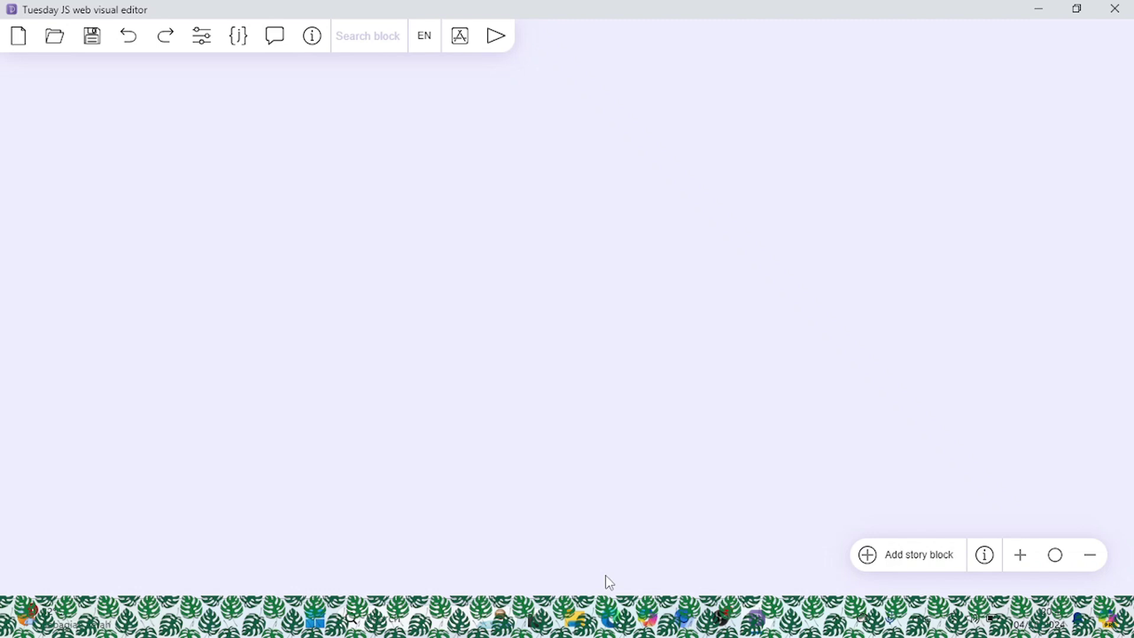
Create a new folder on the desktop named "VN UNSUR".
{"action": "key", "text": "super+d"}
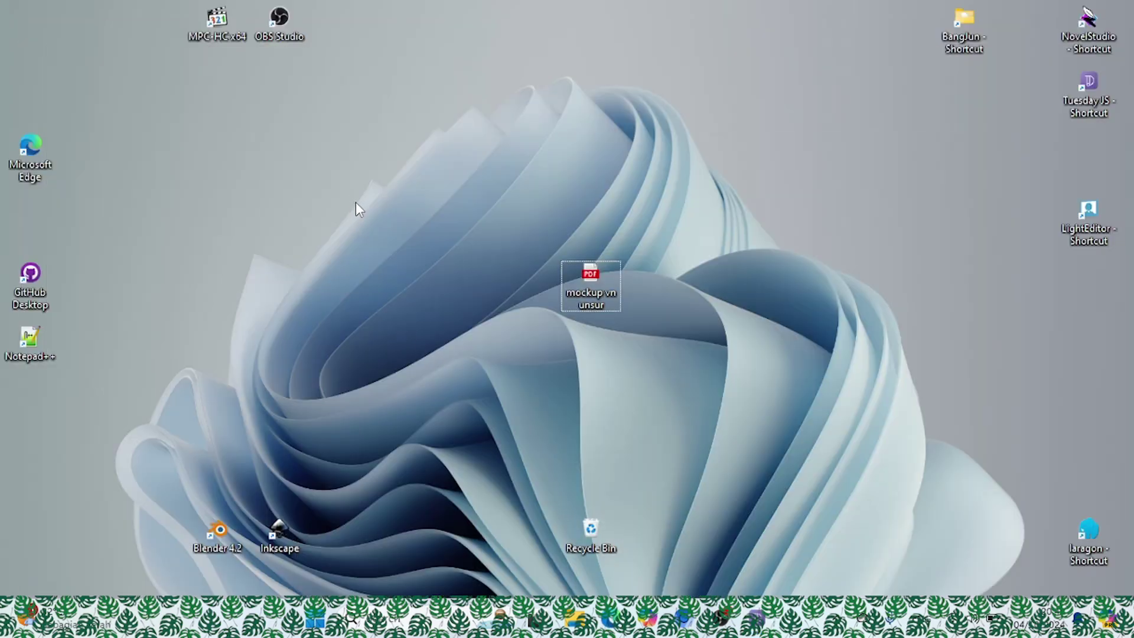
{"action": "right_click", "coordinate": [299, 186]}
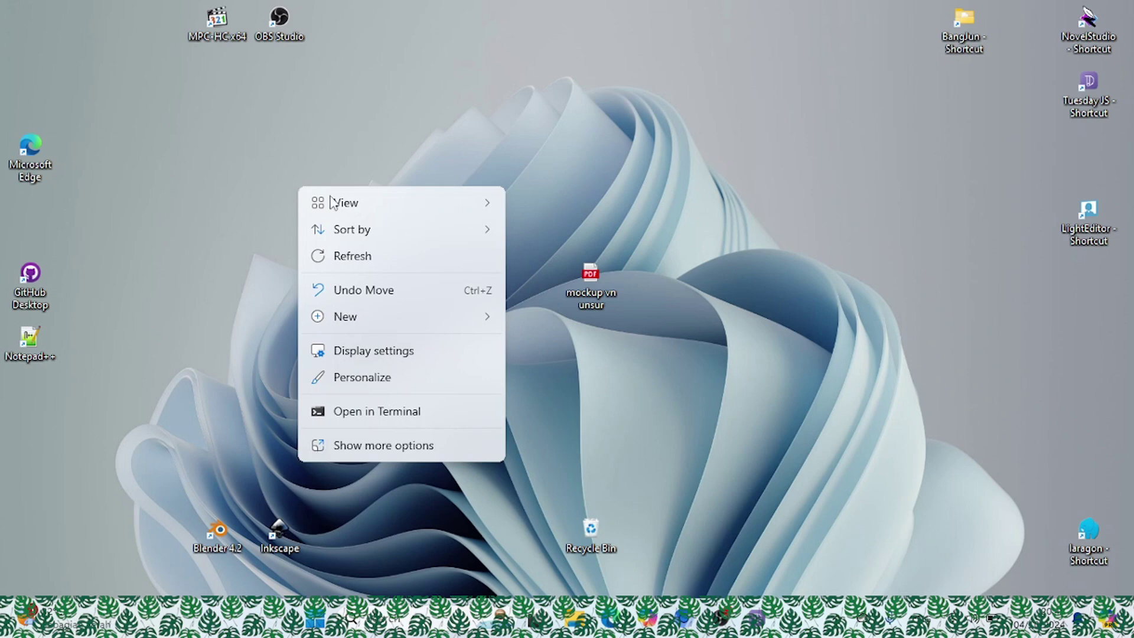
{"action": "mouse_move", "coordinate": [385, 322]}
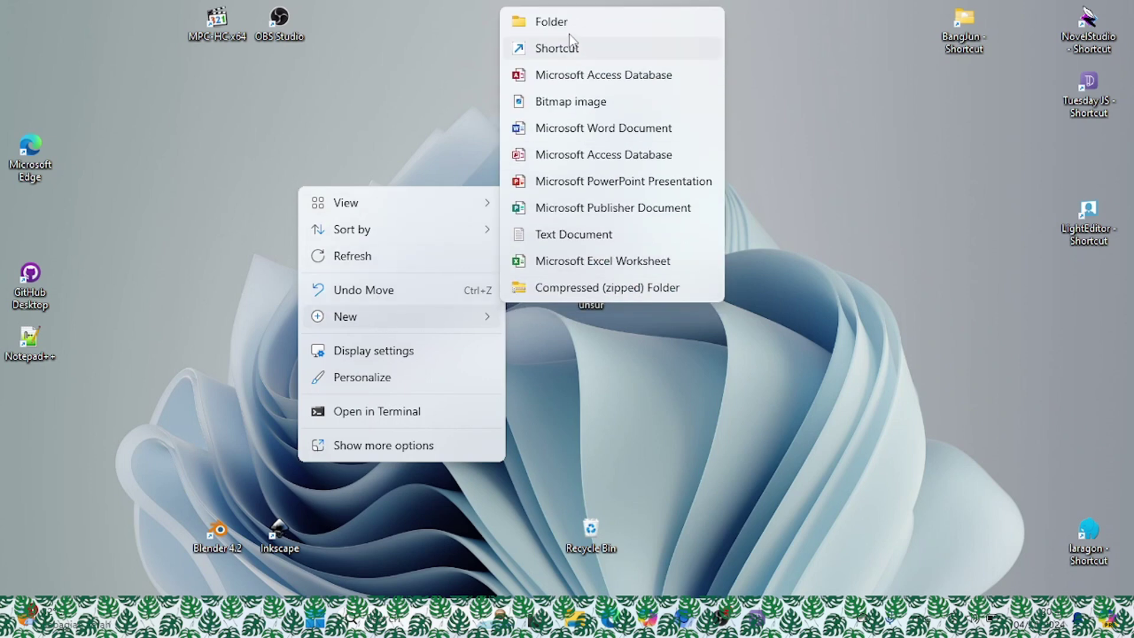
{"action": "left_click", "coordinate": [565, 39]}
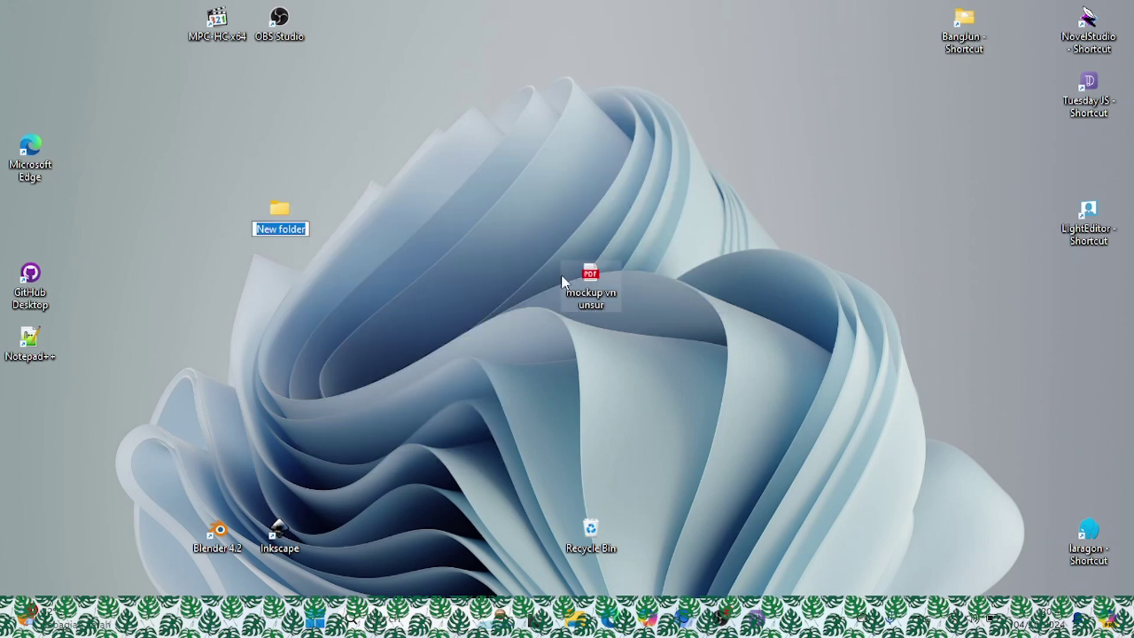
{"action": "type", "text": "U"}
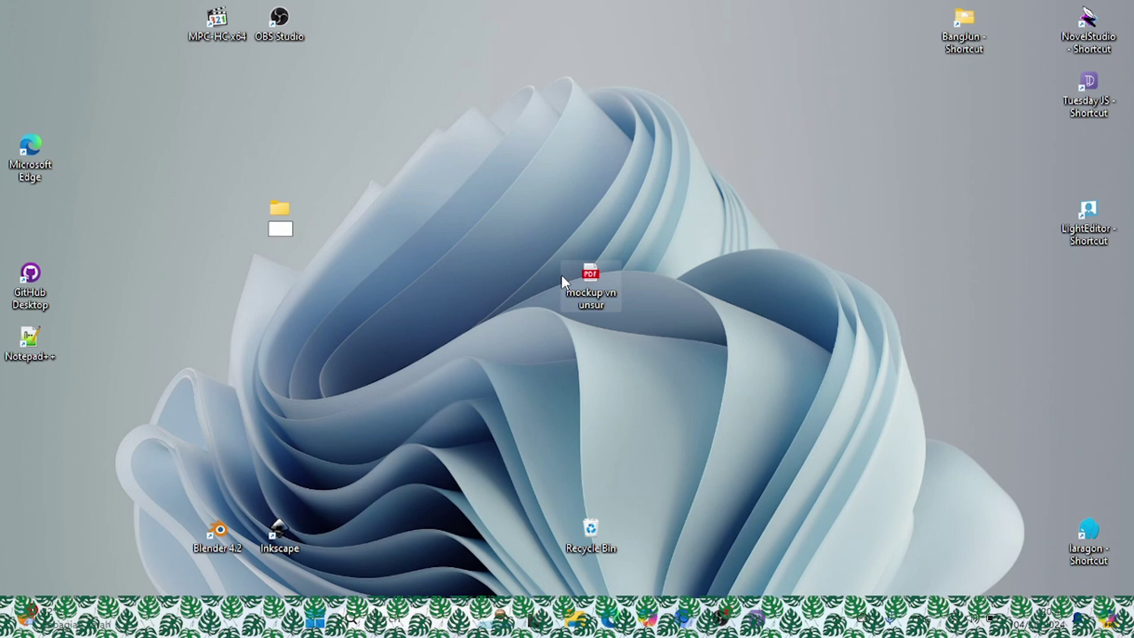
{"action": "type", "text": "N UNSUR"}
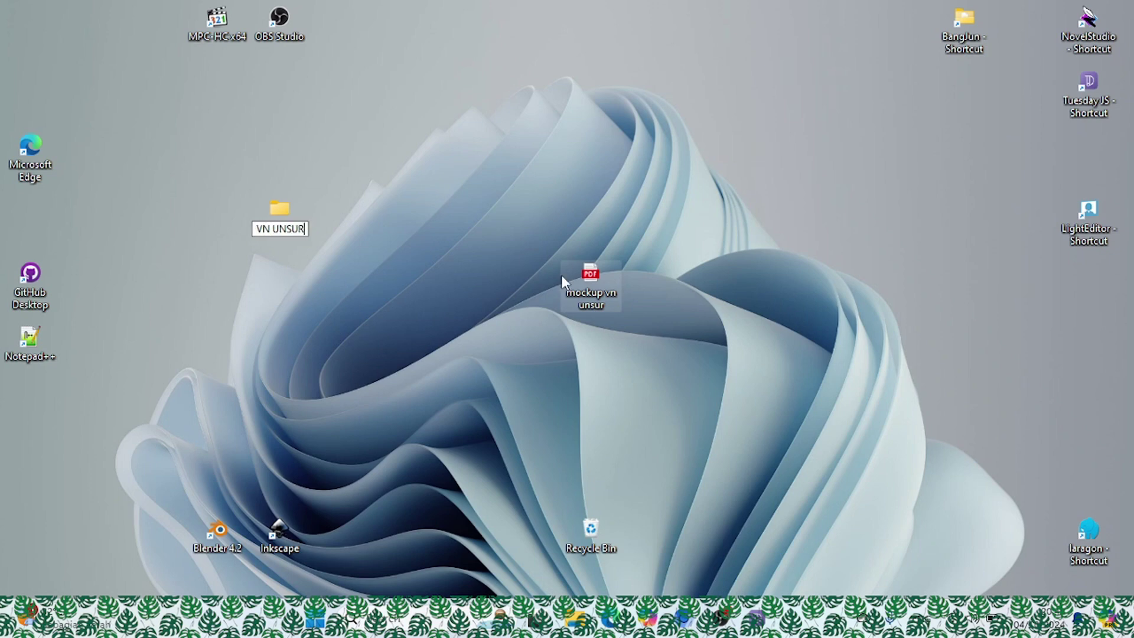
{"action": "key", "text": "Return"}
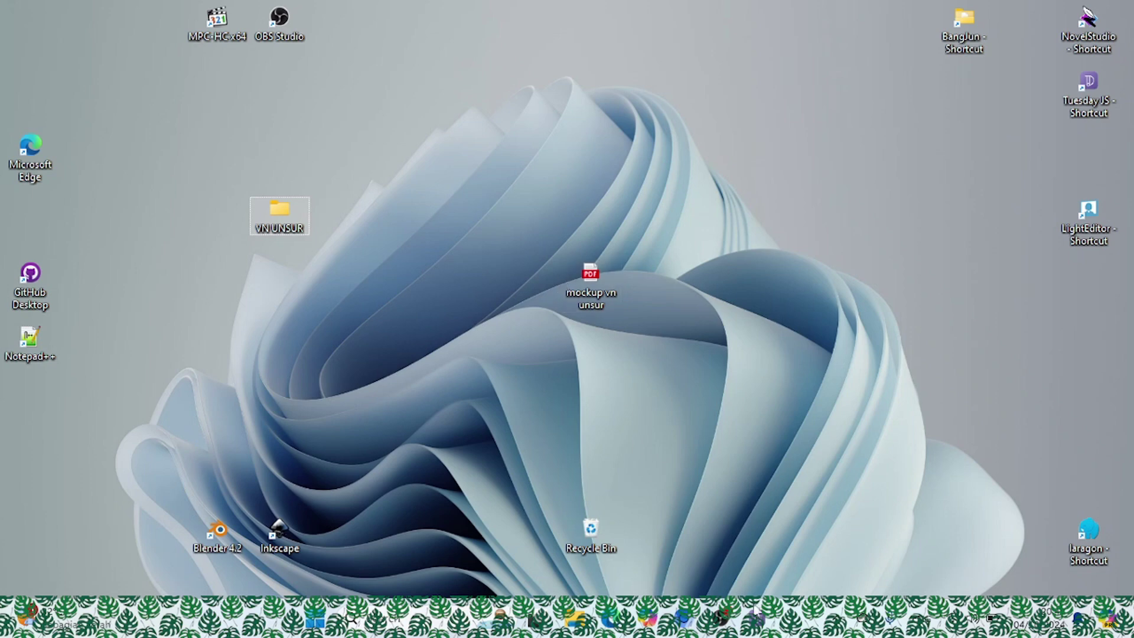
Switch to Canva and download all pages of the vn Unsur design as PNG with file compression enabled.
{"action": "left_click", "coordinate": [727, 564]}
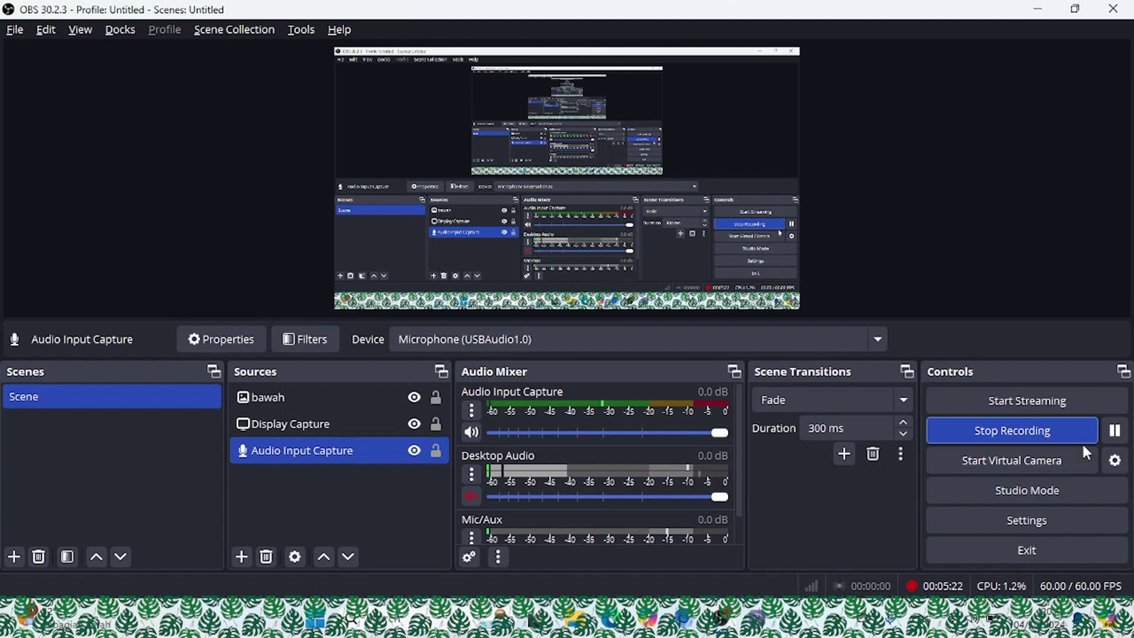
{"action": "key", "text": "alt+Tab"}
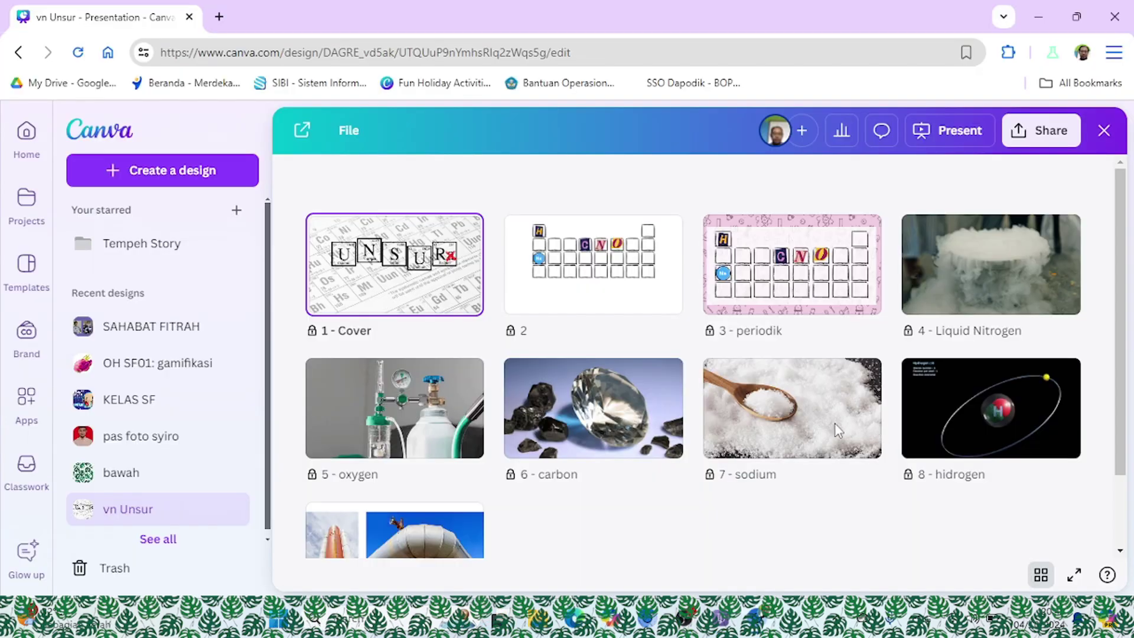
{"action": "mouse_move", "coordinate": [685, 617]}
{"action": "scroll", "coordinate": [354, 307], "scroll_direction": "down", "scroll_amount": 2}
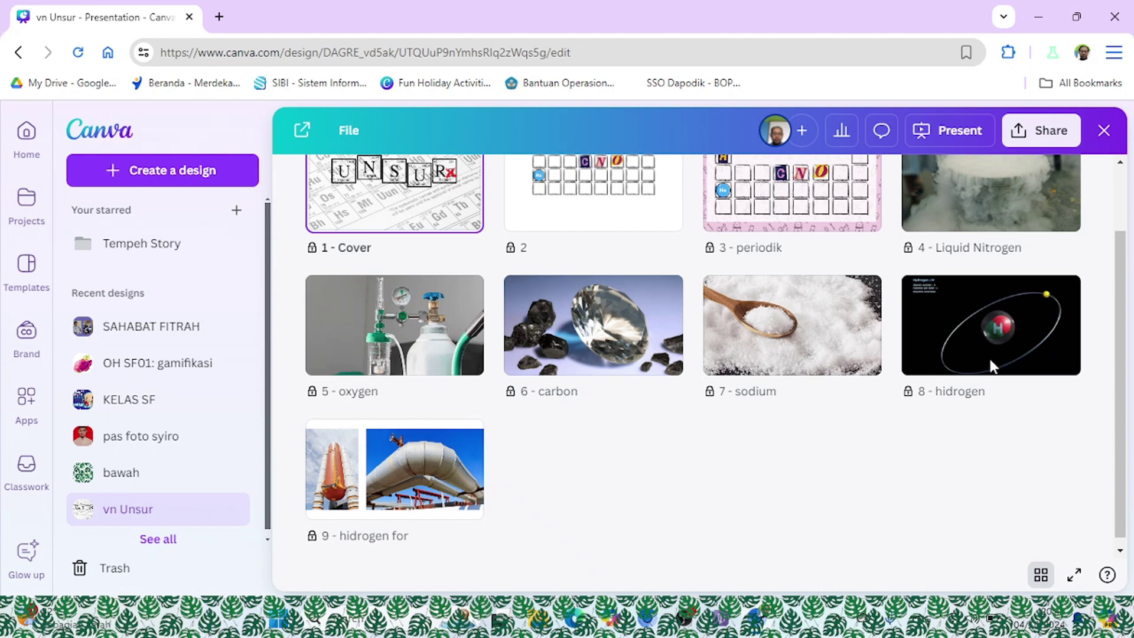
{"action": "scroll", "coordinate": [992, 366], "scroll_direction": "up", "scroll_amount": 2}
{"action": "left_click", "coordinate": [1040, 129]}
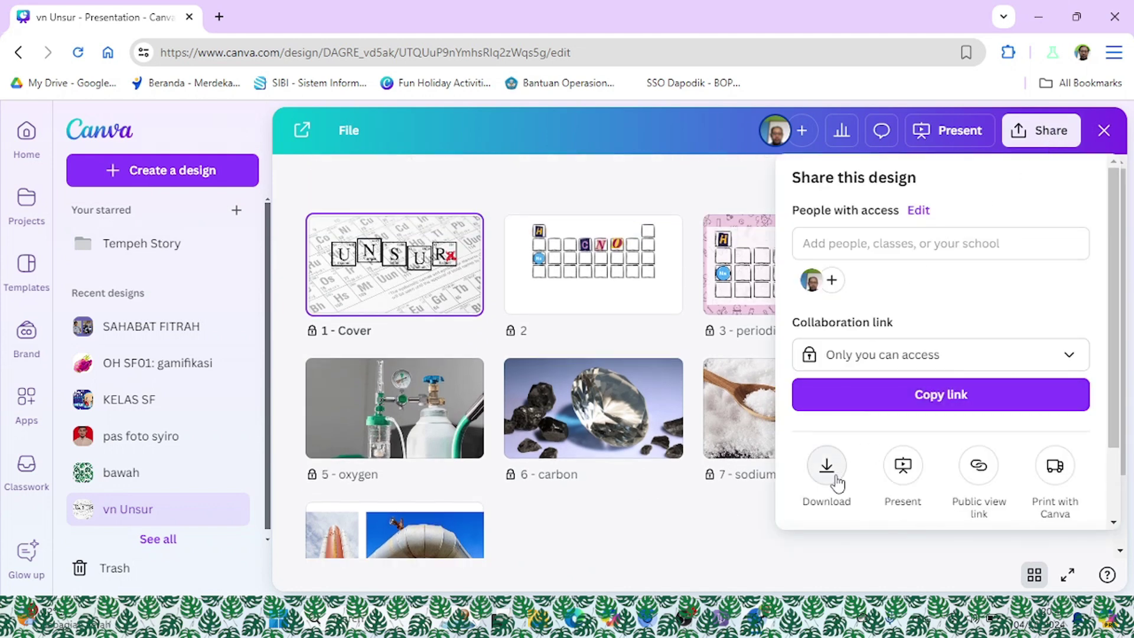
{"action": "left_click", "coordinate": [830, 472]}
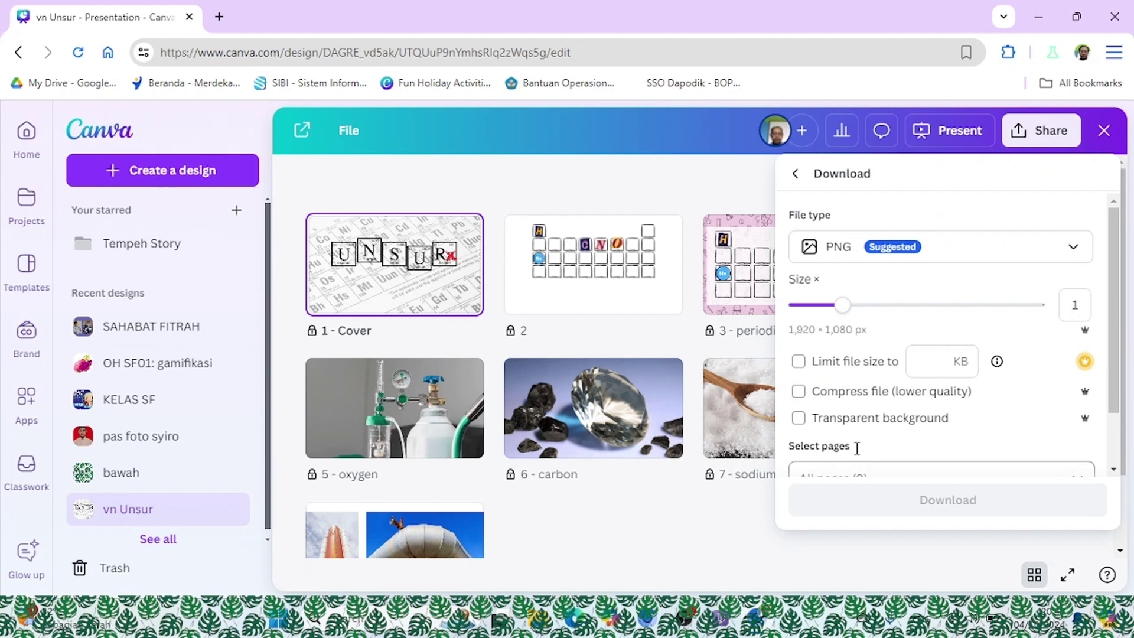
{"action": "left_click", "coordinate": [801, 397]}
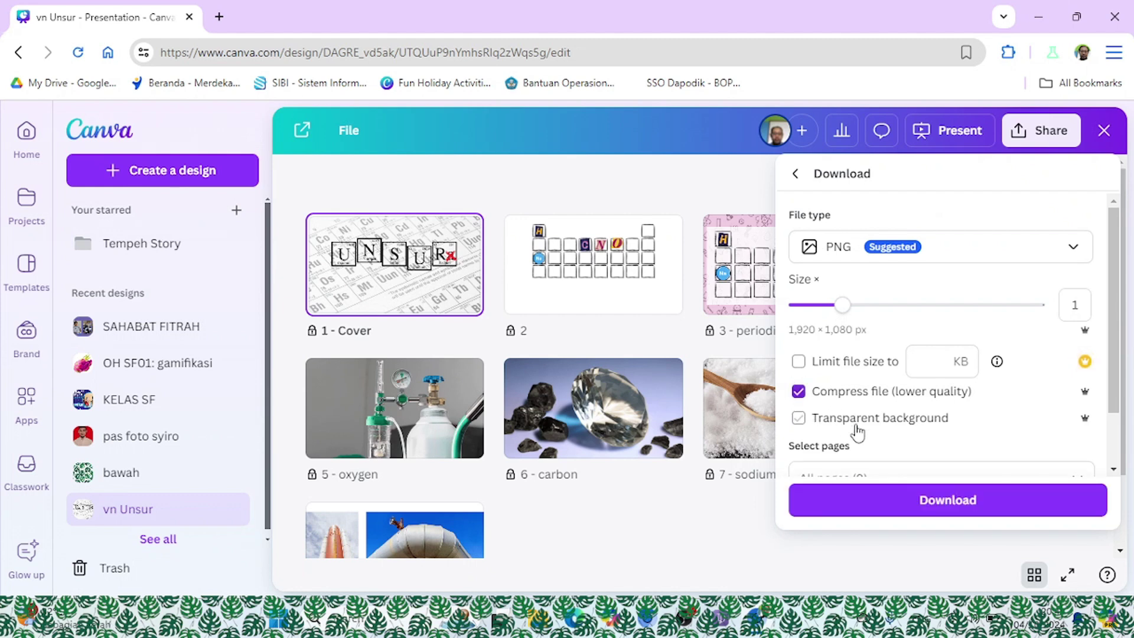
{"action": "left_click", "coordinate": [947, 499]}
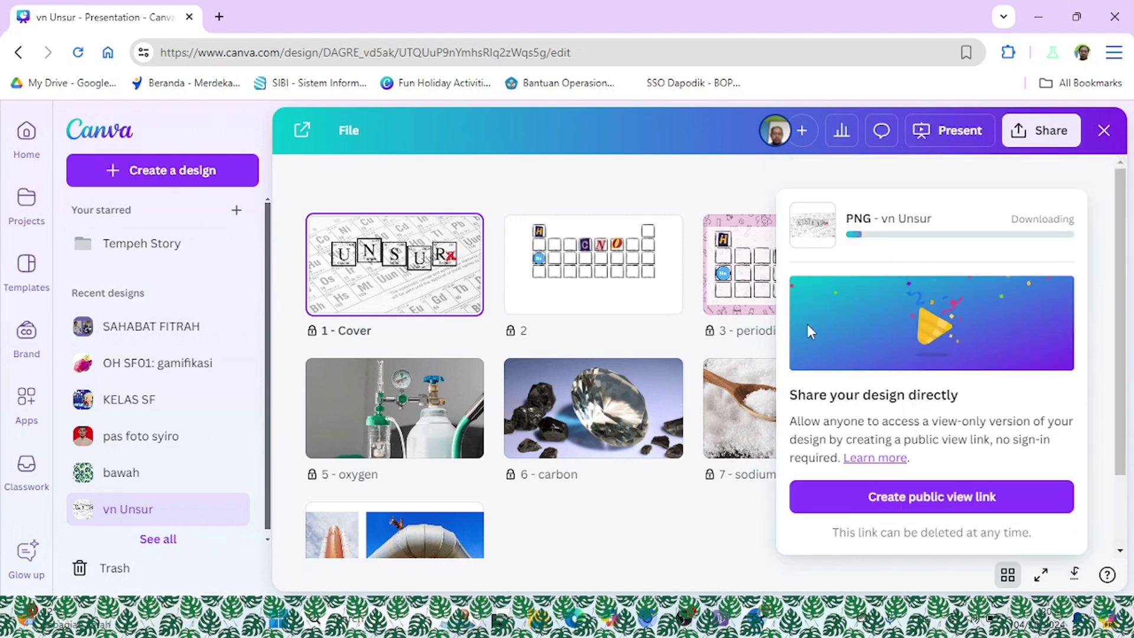
Find the ELEMENTS LOGO design among the recent designs in Projects and open it.
{"action": "left_click", "coordinate": [31, 204]}
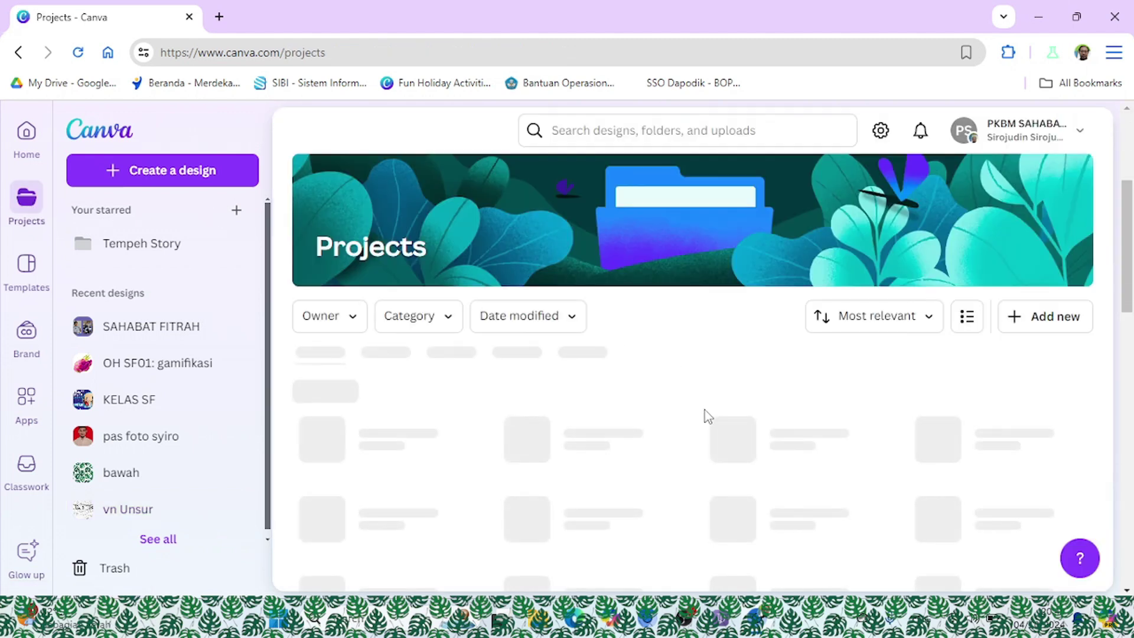
{"action": "scroll", "coordinate": [561, 417], "scroll_direction": "down", "scroll_amount": 4}
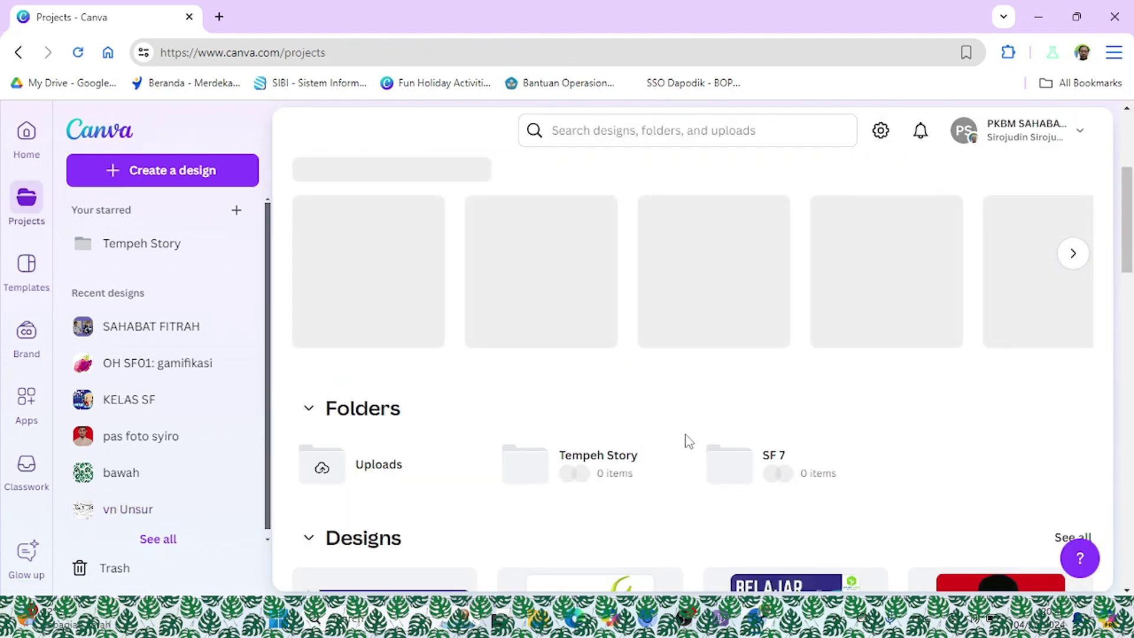
{"action": "scroll", "coordinate": [691, 443], "scroll_direction": "down", "scroll_amount": 2}
{"action": "scroll", "coordinate": [679, 496], "scroll_direction": "down", "scroll_amount": 4}
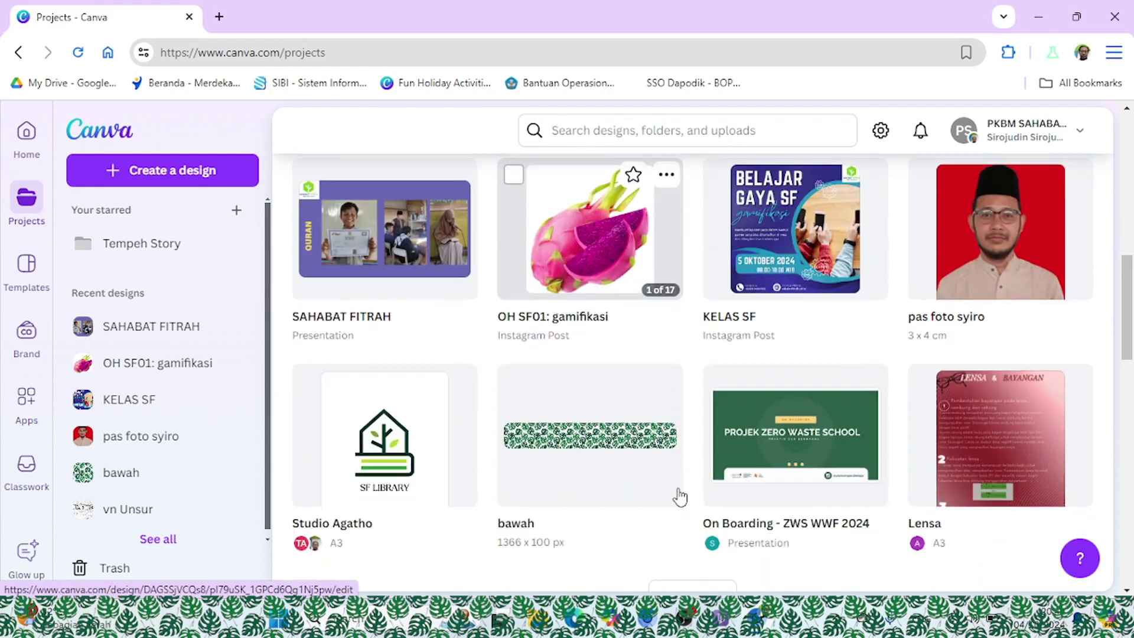
{"action": "scroll", "coordinate": [679, 496], "scroll_direction": "down", "scroll_amount": 6}
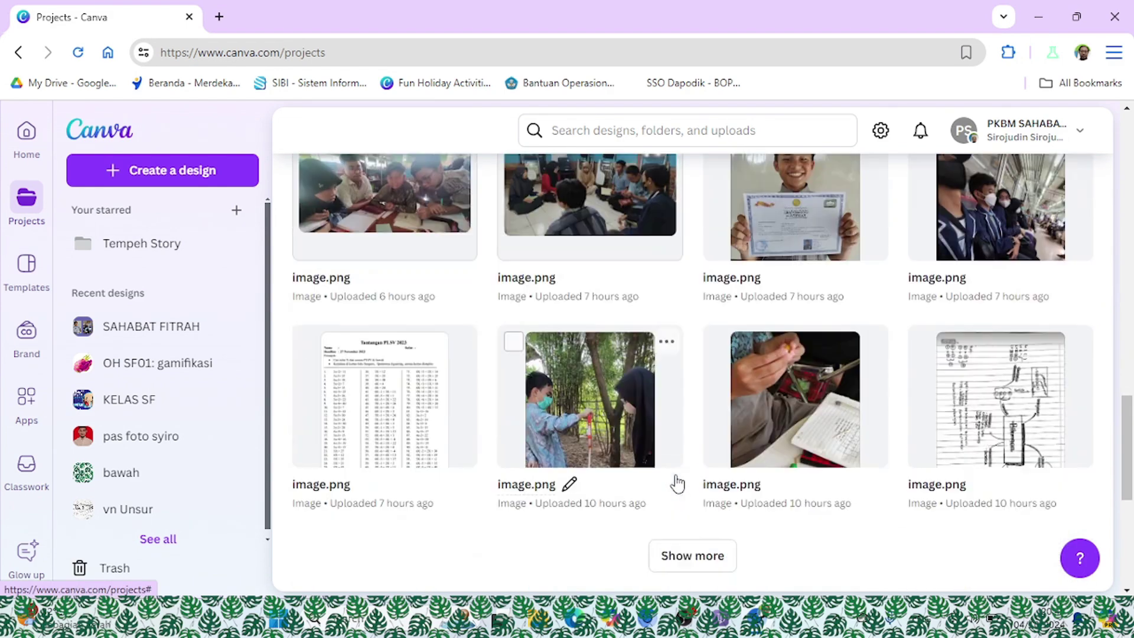
{"action": "scroll", "coordinate": [674, 481], "scroll_direction": "up", "scroll_amount": 3}
{"action": "scroll", "coordinate": [629, 444], "scroll_direction": "up", "scroll_amount": 8}
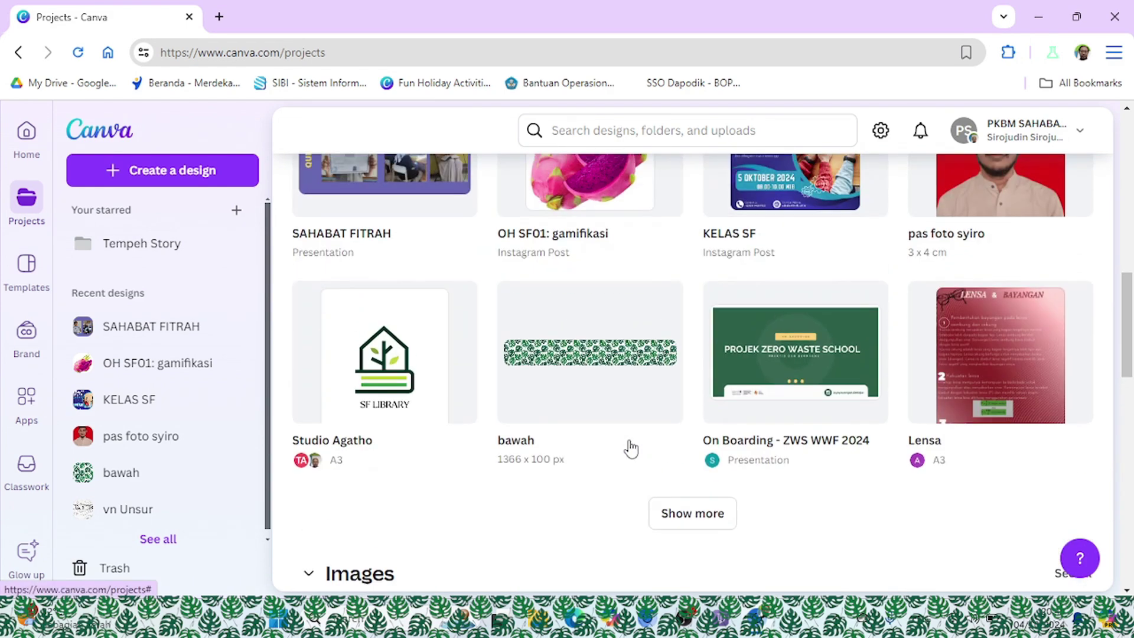
{"action": "scroll", "coordinate": [629, 444], "scroll_direction": "up", "scroll_amount": 7}
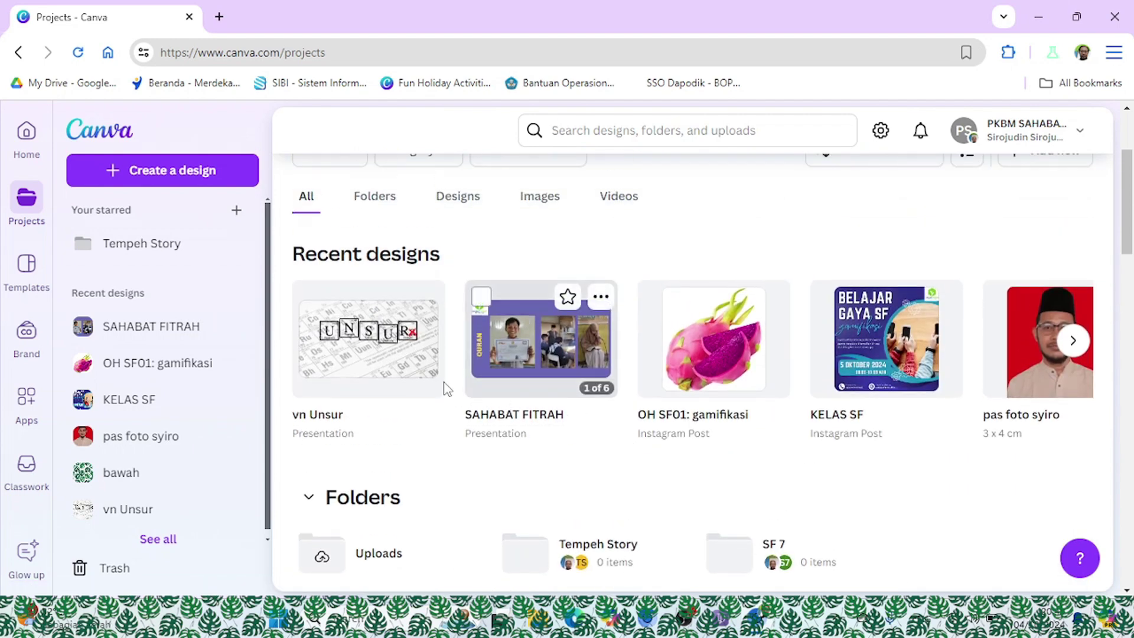
{"action": "left_click", "coordinate": [1073, 342]}
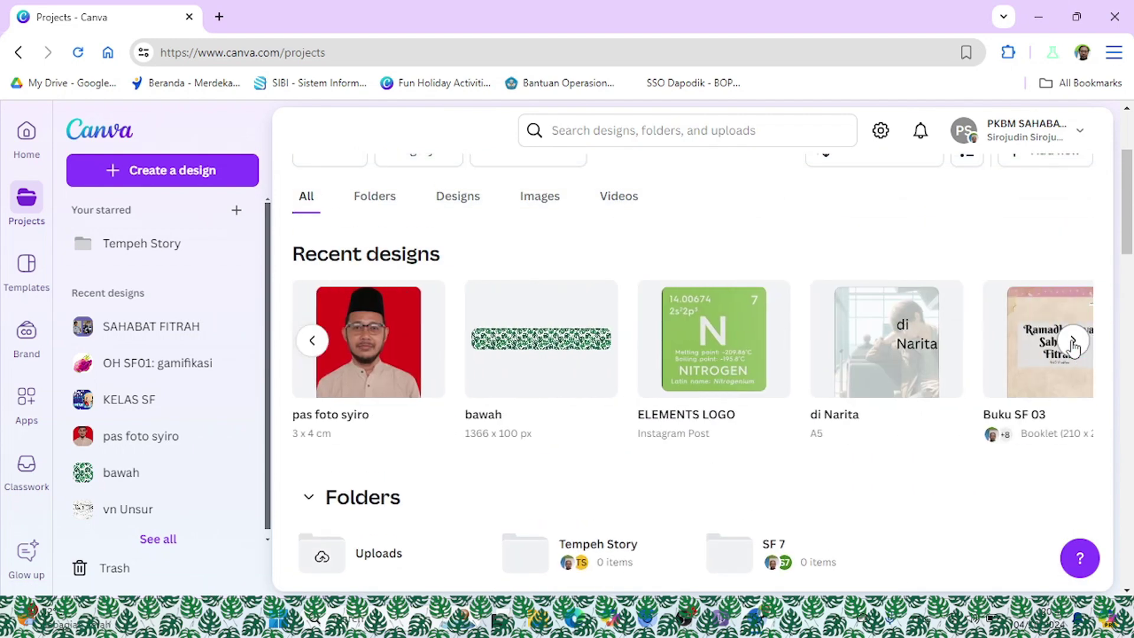
{"action": "left_click", "coordinate": [727, 367]}
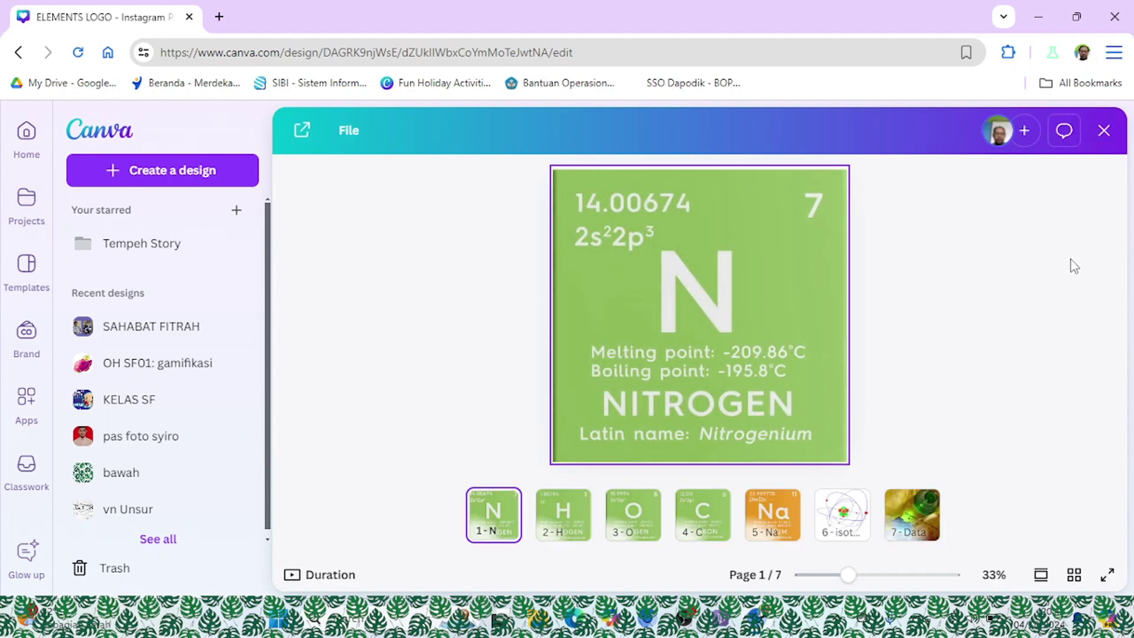
Download all pages of the ELEMENTS LOGO design as PNG with file compression enabled.
{"action": "left_click", "coordinate": [1042, 131]}
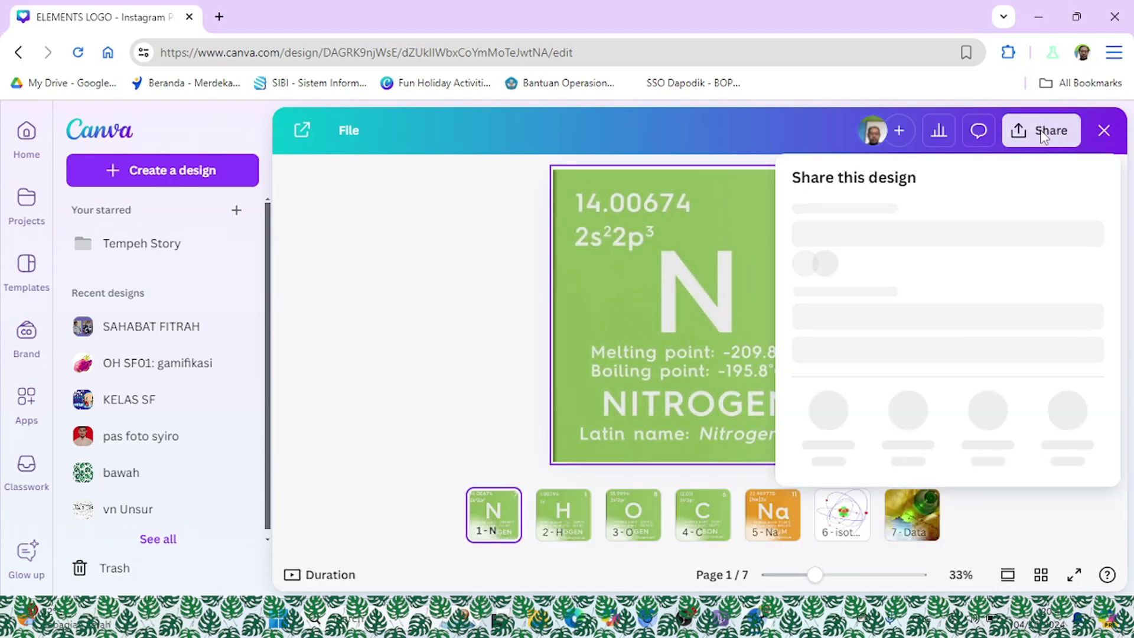
{"action": "left_click", "coordinate": [827, 466]}
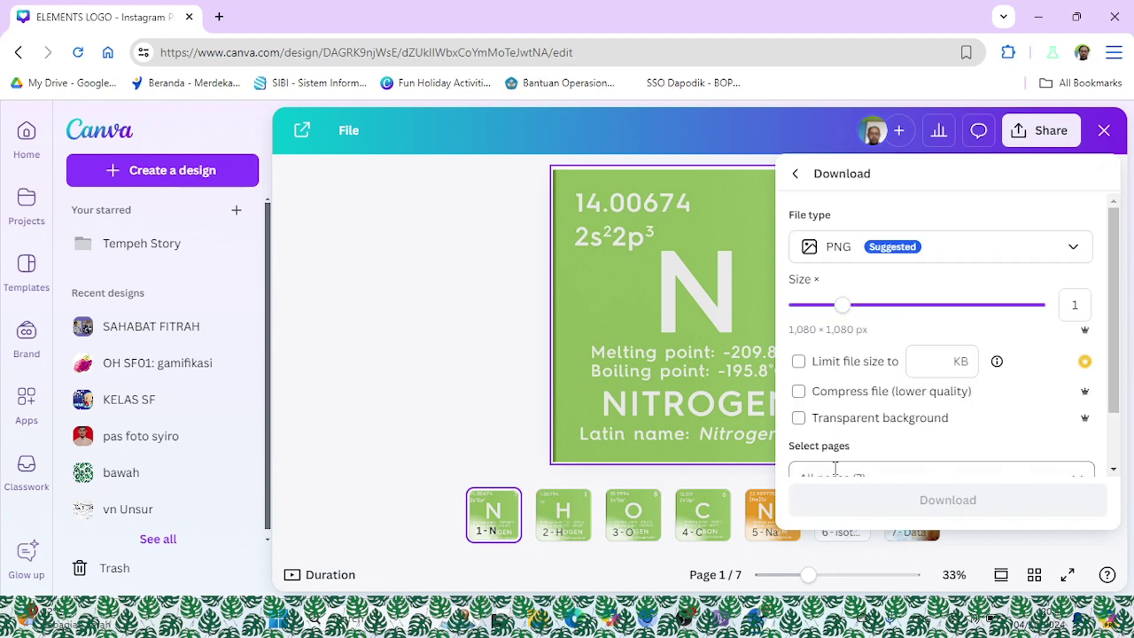
{"action": "left_click", "coordinate": [799, 391]}
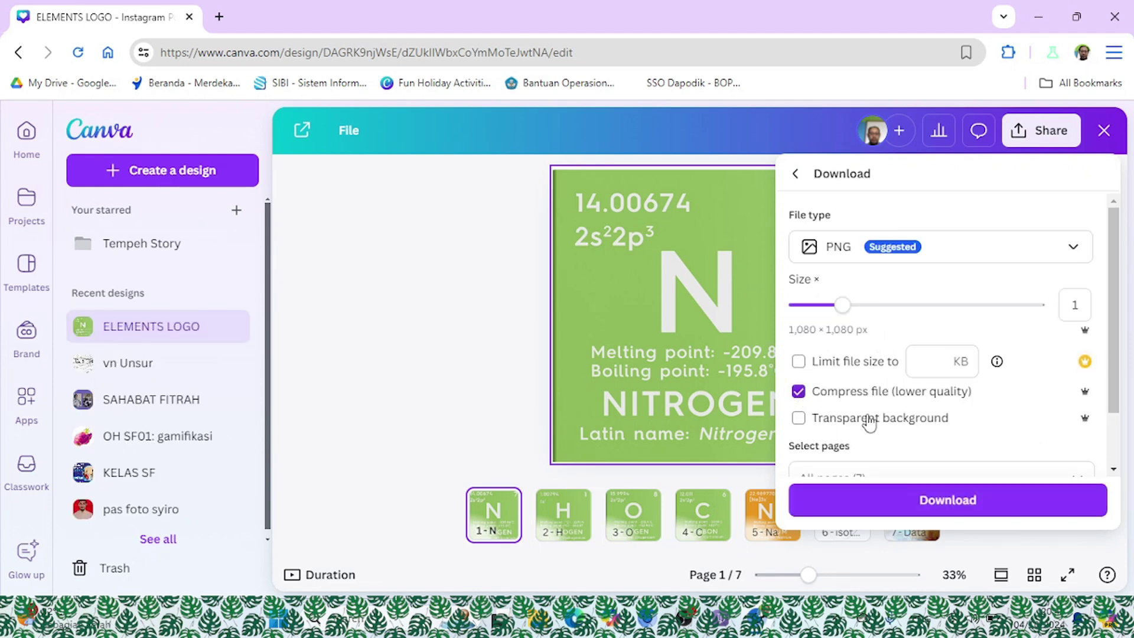
{"action": "left_click", "coordinate": [883, 495]}
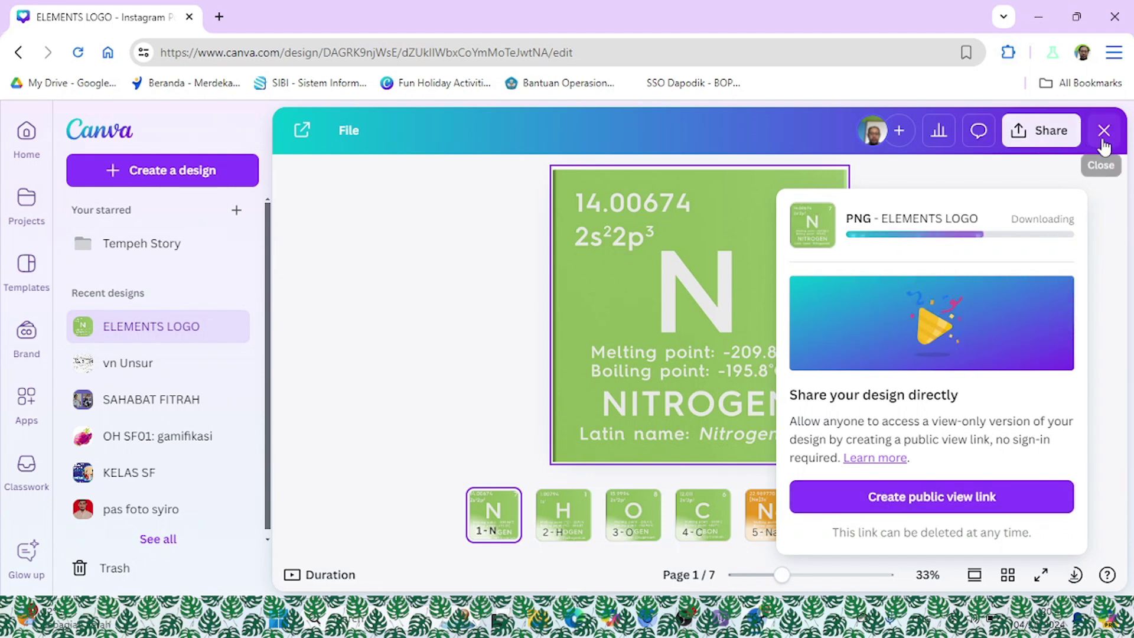
Close both open Downloads windows in File Explorer.
{"action": "mouse_move", "coordinate": [687, 623]}
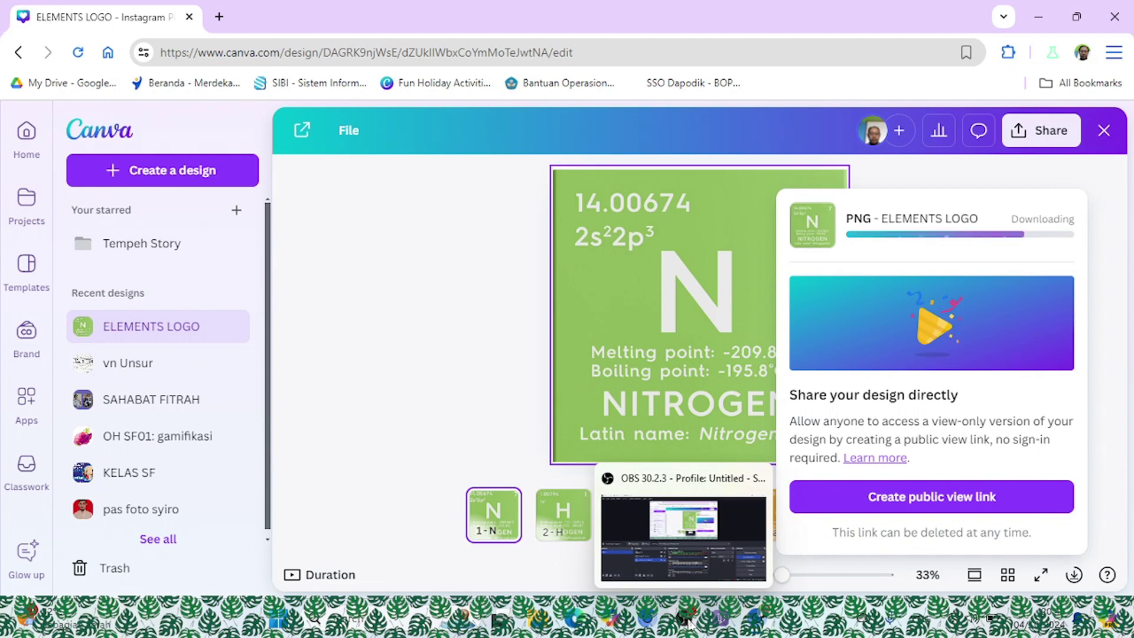
{"action": "left_click", "coordinate": [686, 620]}
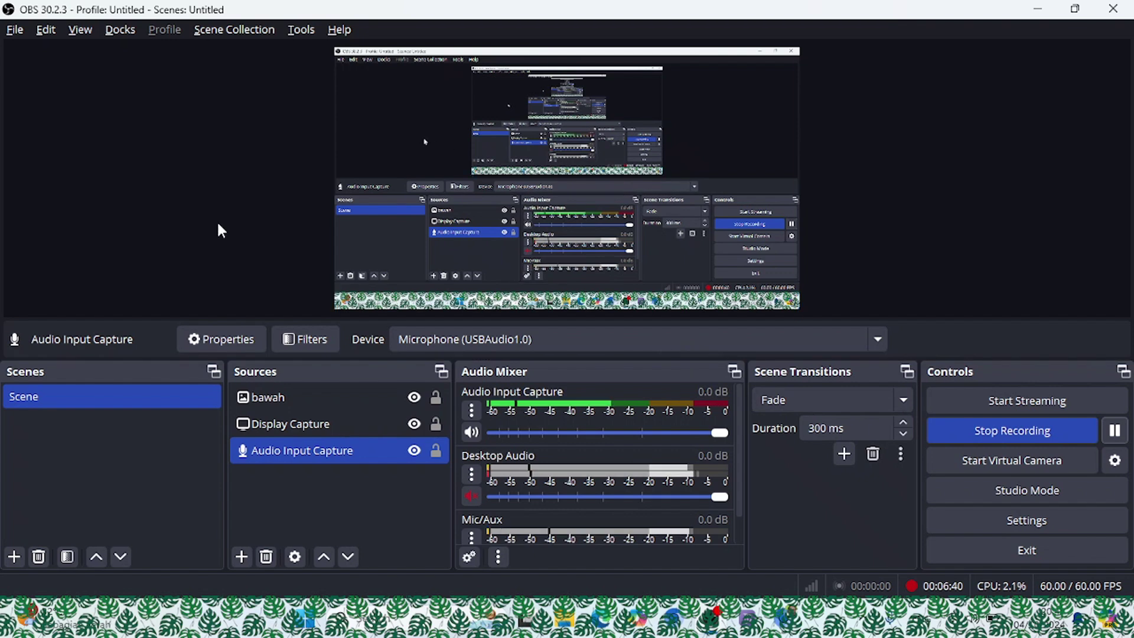
{"action": "key", "text": "alt+Tab"}
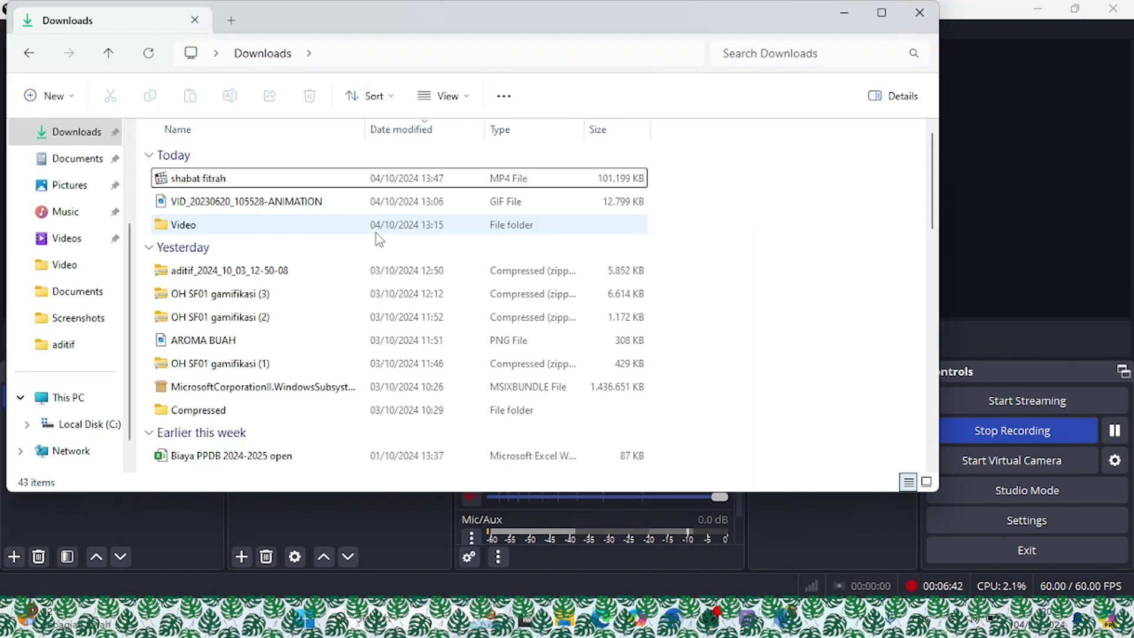
{"action": "left_click", "coordinate": [747, 619]}
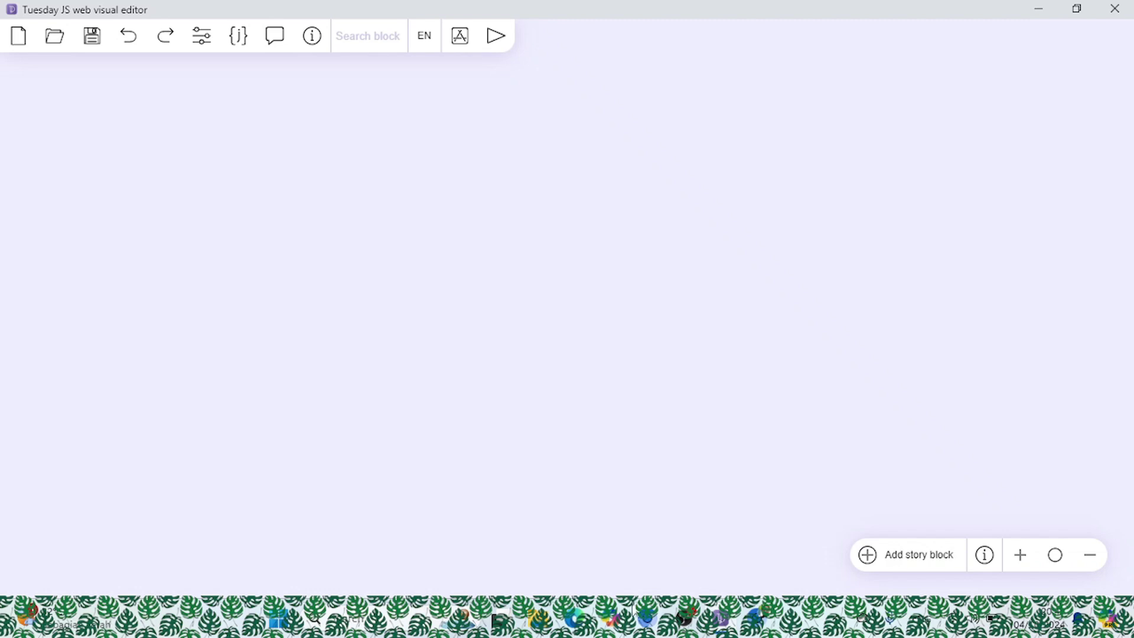
{"action": "left_click", "coordinate": [536, 621]}
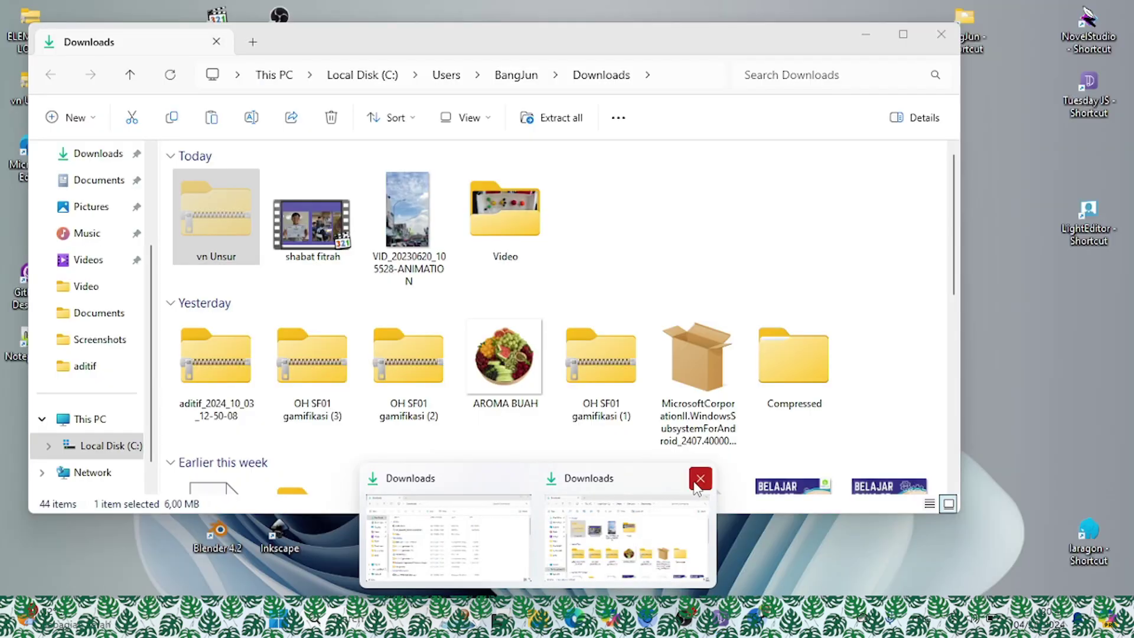
{"action": "left_click", "coordinate": [699, 480]}
{"action": "left_click", "coordinate": [610, 479]}
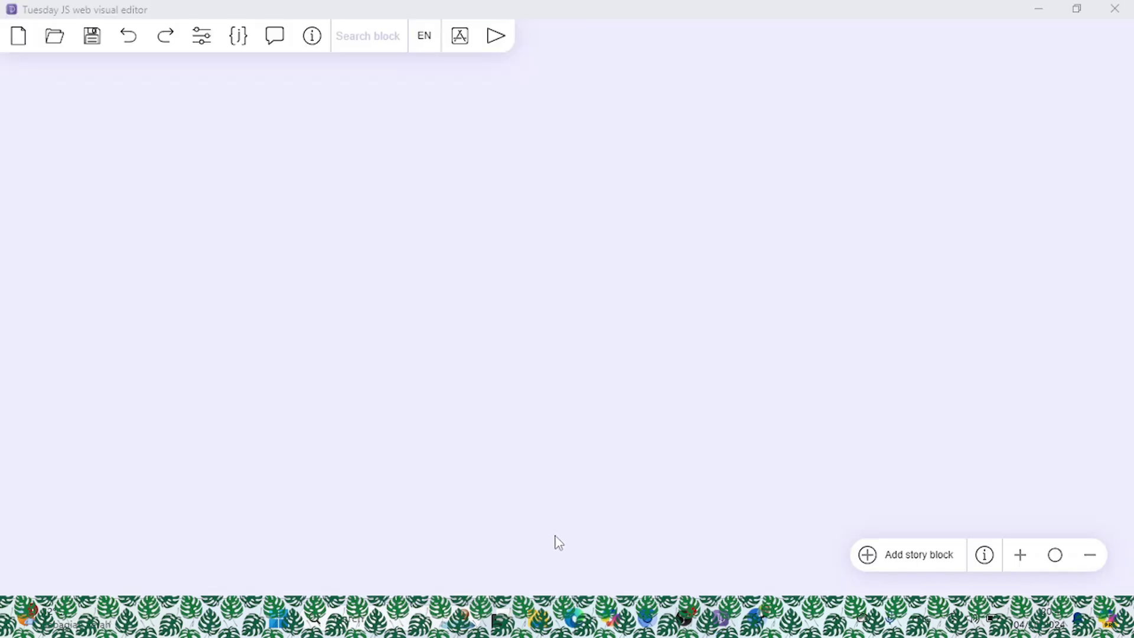
Move the ELEMENTS LOGO and vn Unsur zip files from the desktop into the VN UNSUR folder and open that folder.
{"action": "key", "text": "super+d"}
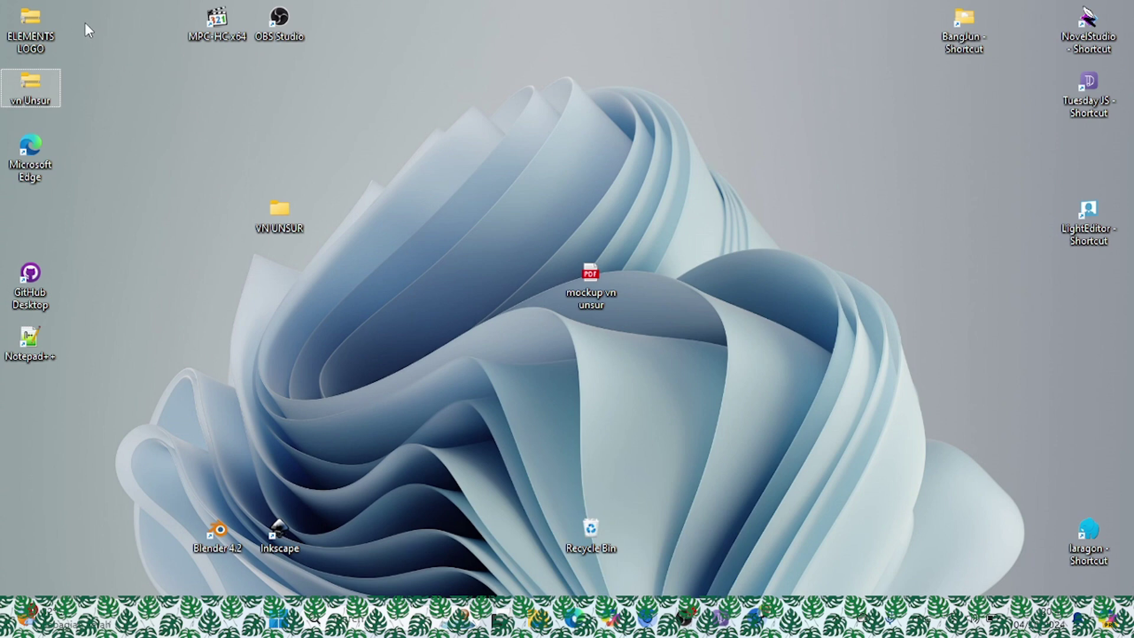
{"action": "left_click_drag", "start_coordinate": [85, 22], "coordinate": [275, 212]}
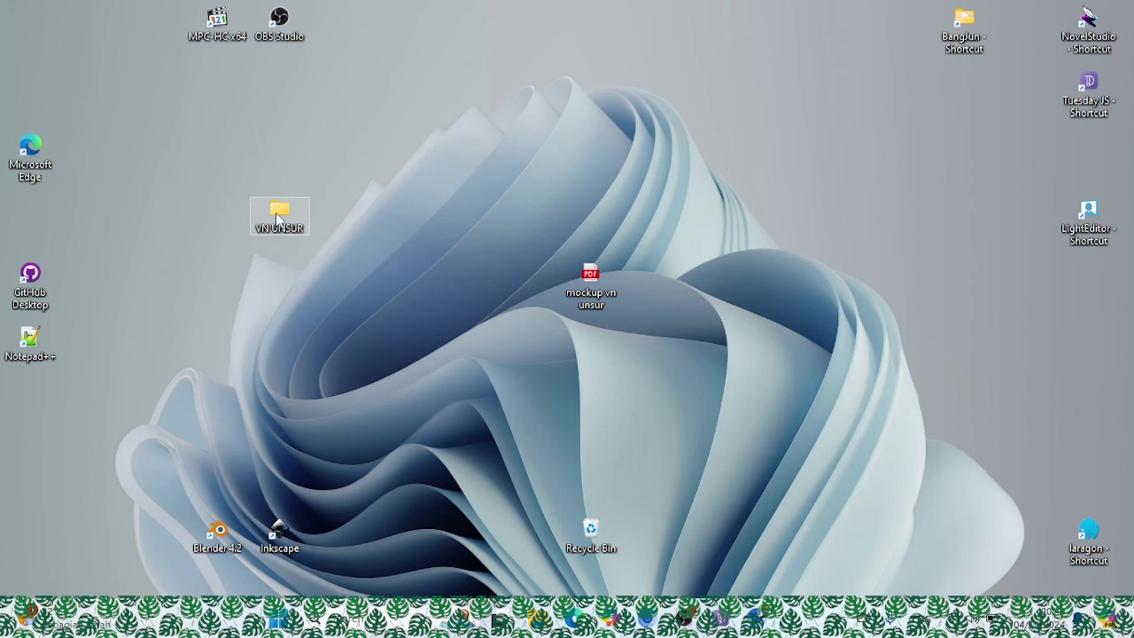
{"action": "double_click", "coordinate": [276, 212]}
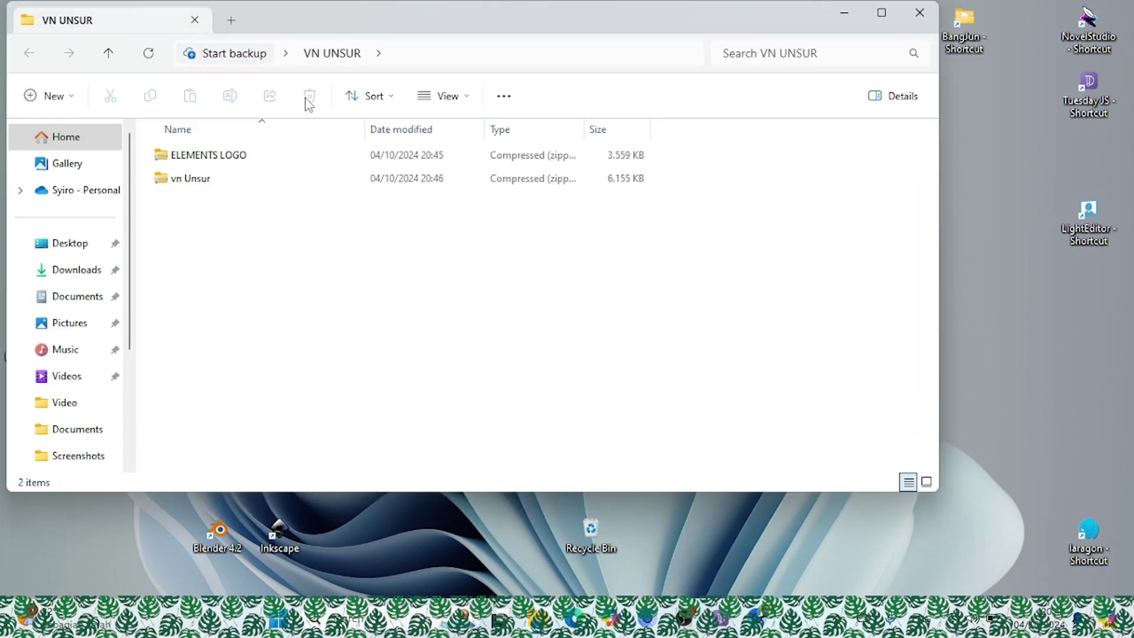
Create a new folder named img inside the VN UNSUR folder.
{"action": "right_click", "coordinate": [309, 264]}
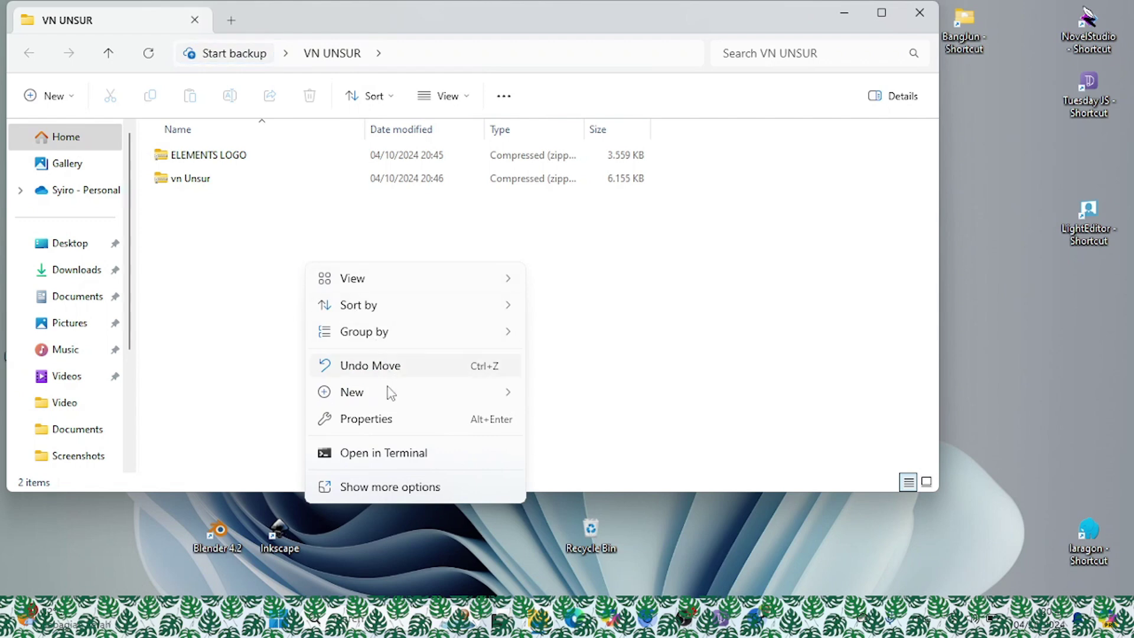
{"action": "mouse_move", "coordinate": [388, 392]}
{"action": "left_click", "coordinate": [573, 98]}
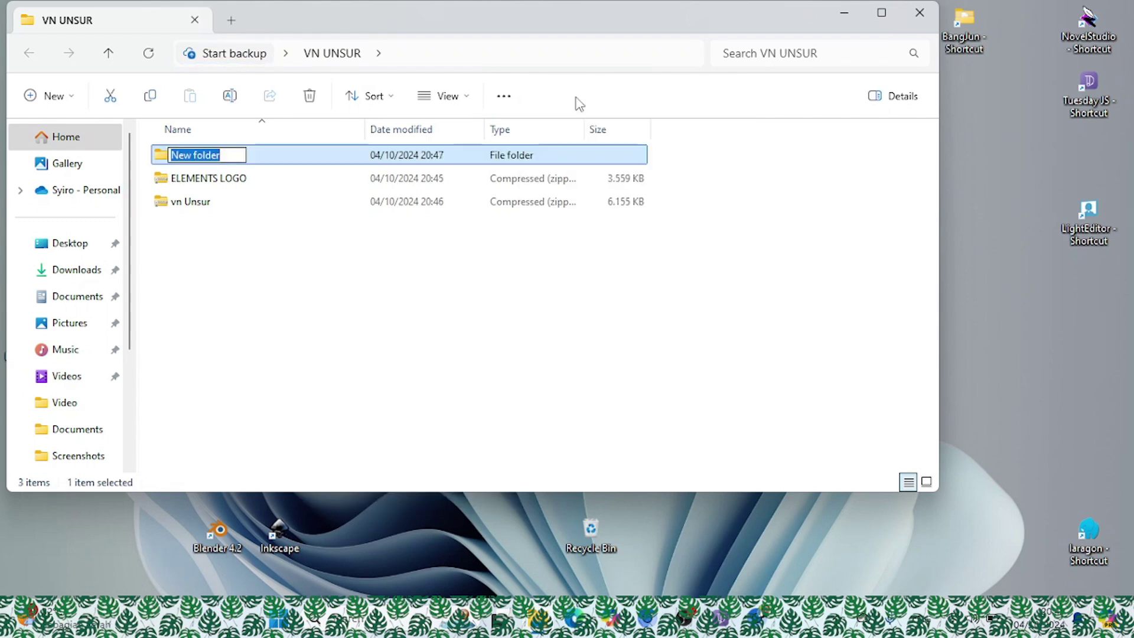
{"action": "type", "text": "img"}
{"action": "key", "text": "Return"}
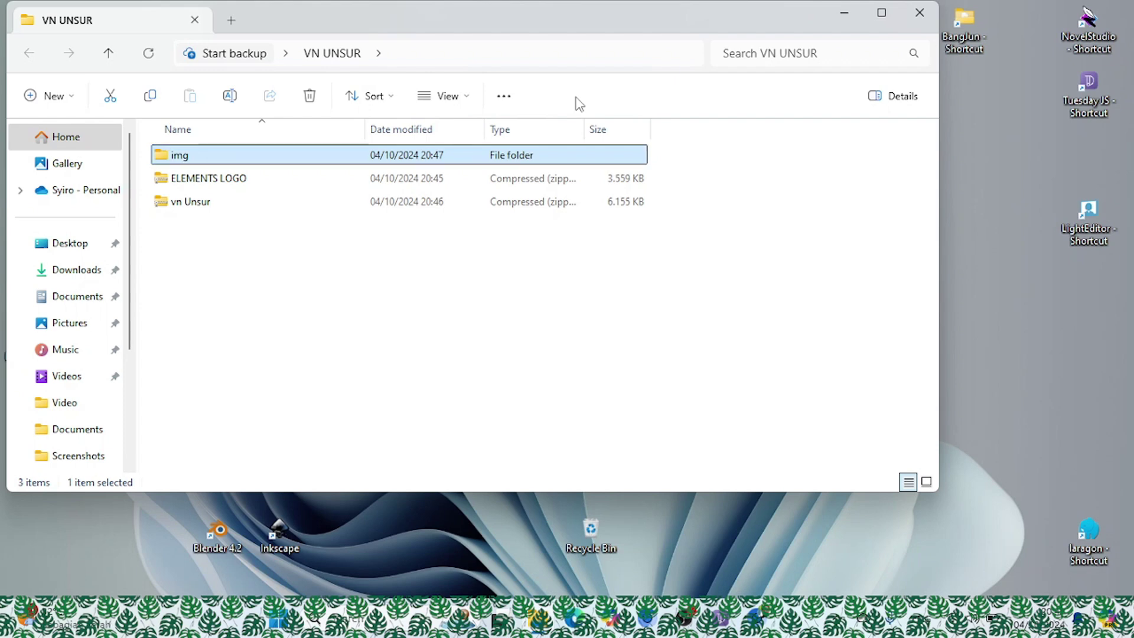
Extract the ELEMENTS LOGO and vn Unsur zip files into the img folder with 7-Zip and open that folder.
{"action": "left_click", "coordinate": [201, 178]}
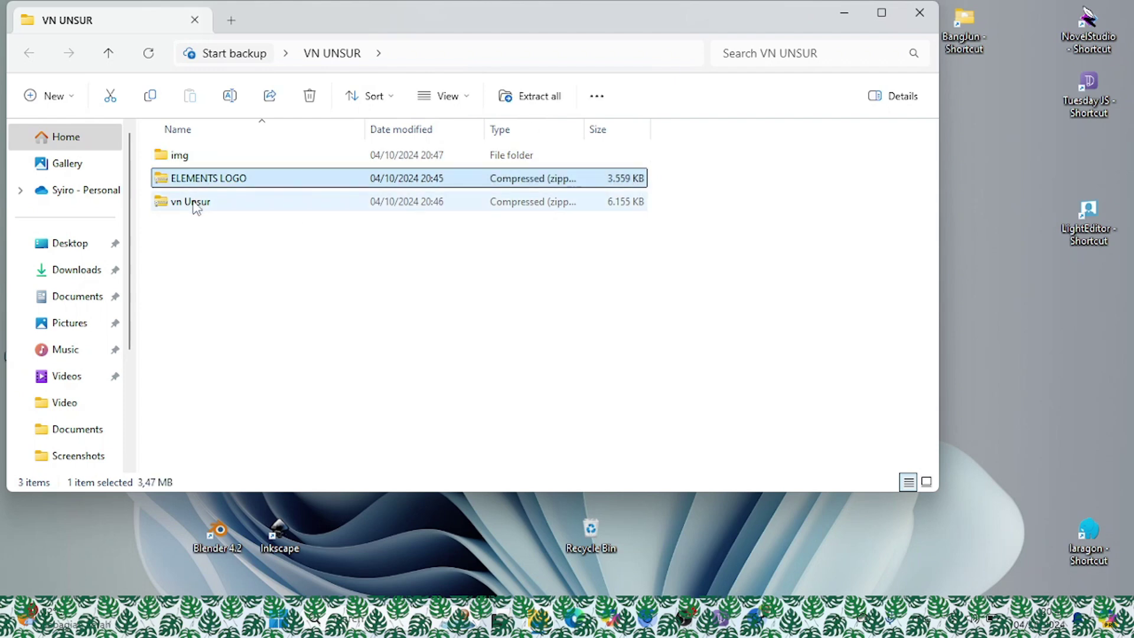
{"action": "left_click", "coordinate": [198, 200], "text": "shift"}
{"action": "left_click_drag", "start_coordinate": [199, 199], "coordinate": [189, 164]}
{"action": "mouse_move", "coordinate": [230, 170]}
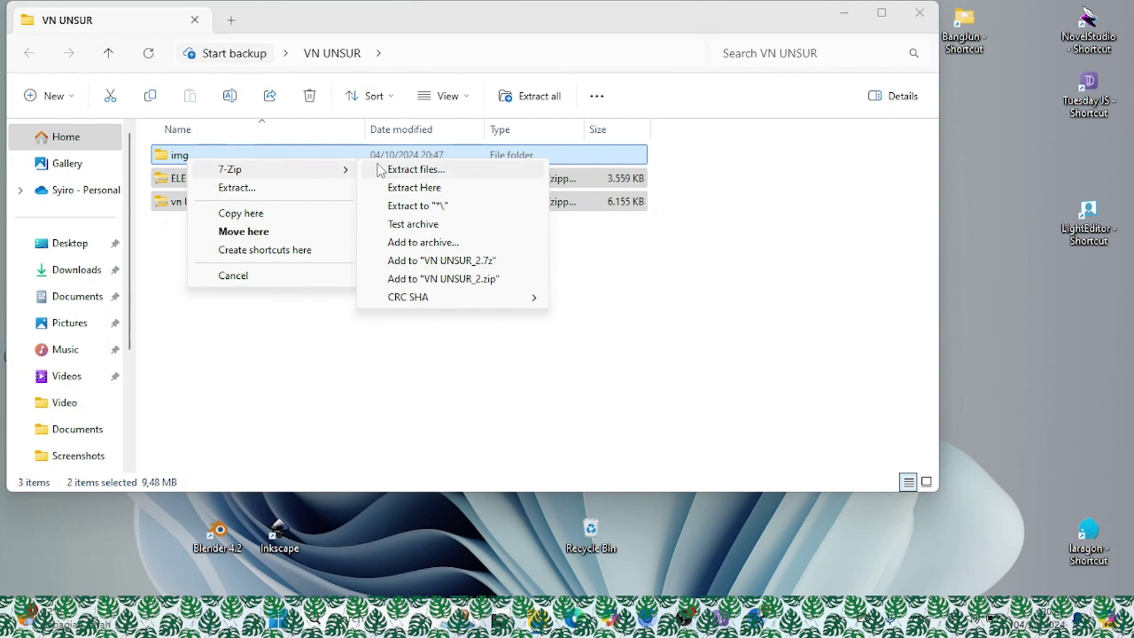
{"action": "left_click", "coordinate": [412, 195]}
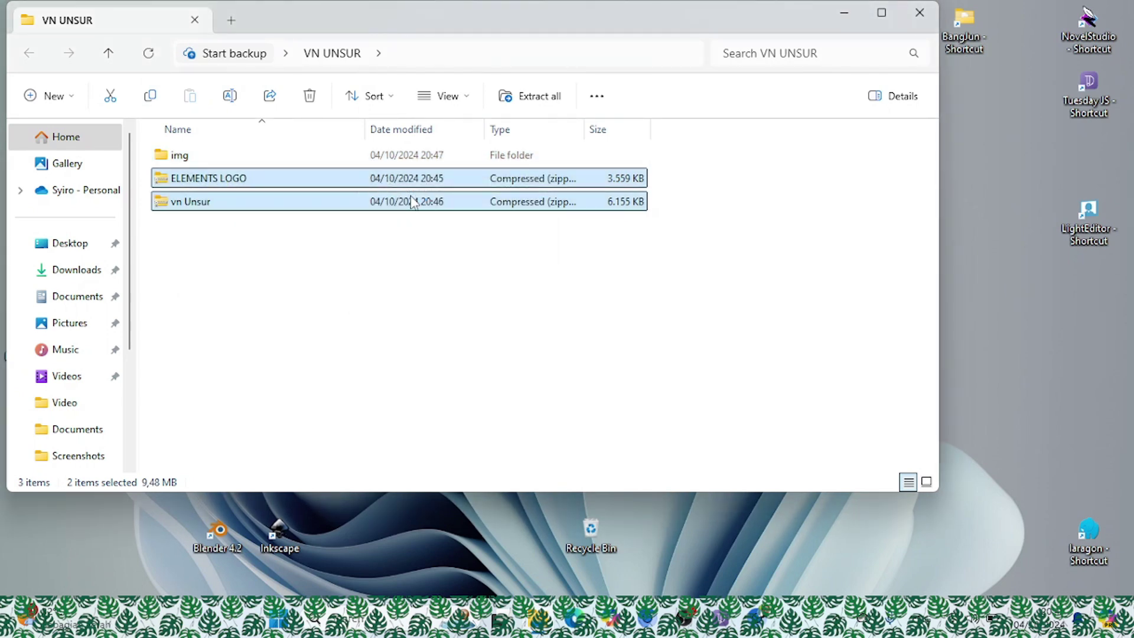
{"action": "double_click", "coordinate": [199, 156]}
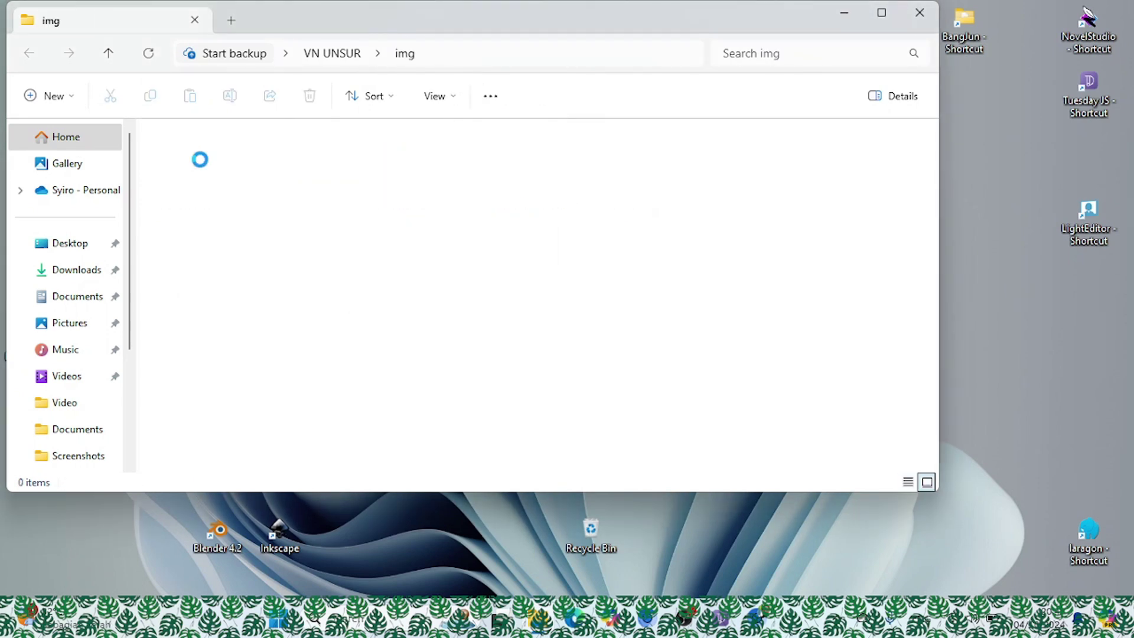
Return to the VN UNSUR folder and permanently delete the ELEMENTS LOGO and vn Unsur zip files.
{"action": "left_click", "coordinate": [105, 57]}
{"action": "key", "text": "Down"}
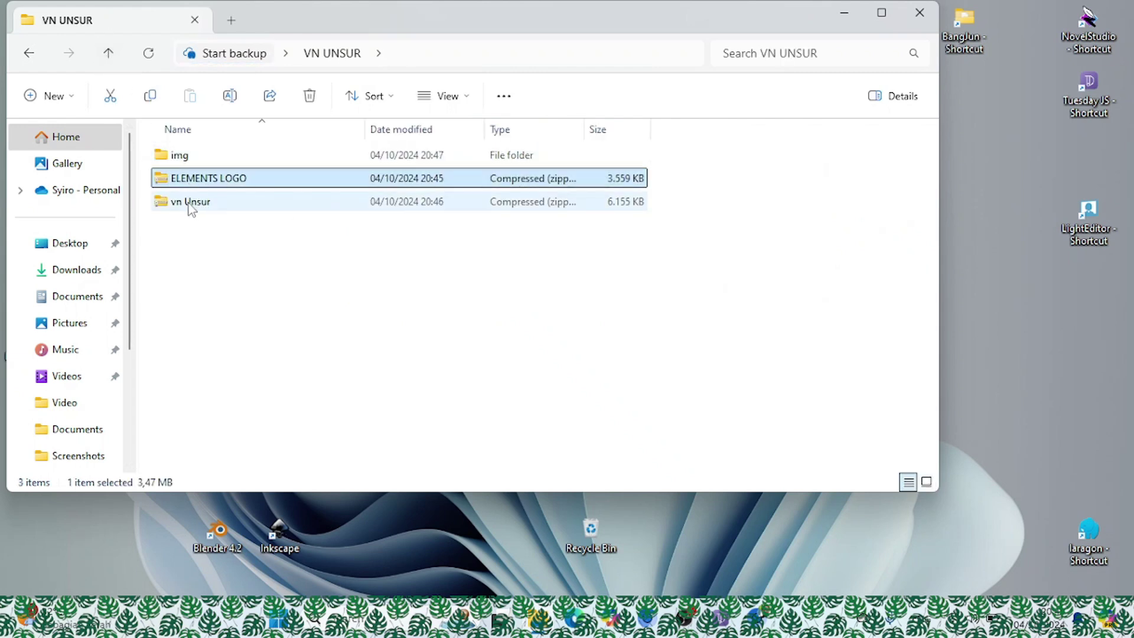
{"action": "left_click", "coordinate": [188, 204], "text": "shift"}
{"action": "key", "text": "shift+Delete"}
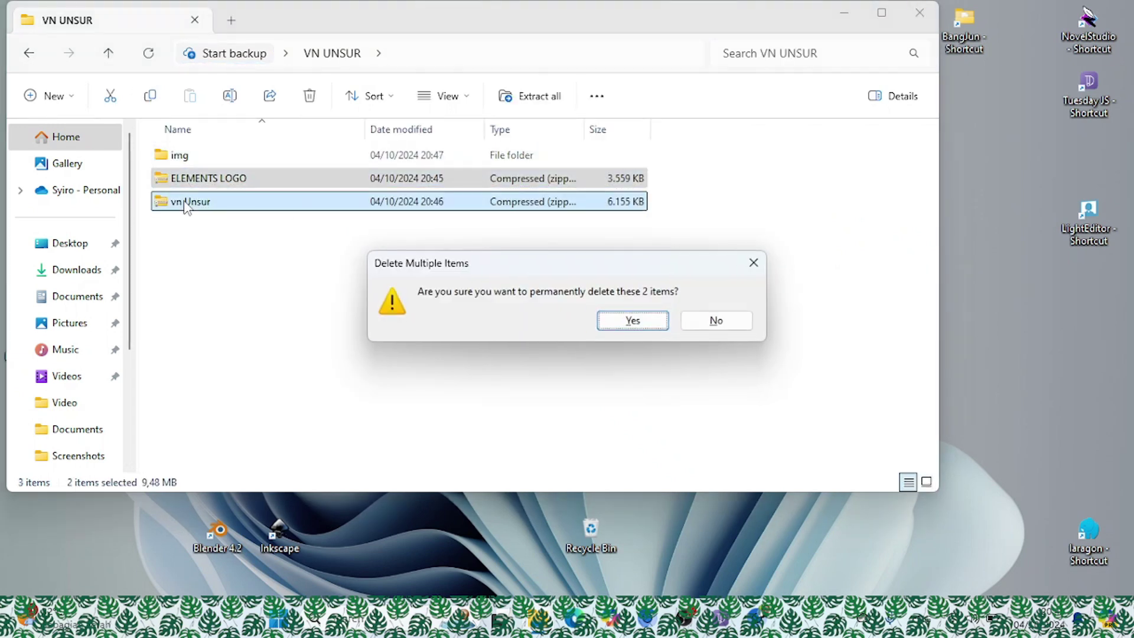
{"action": "key", "text": "Return"}
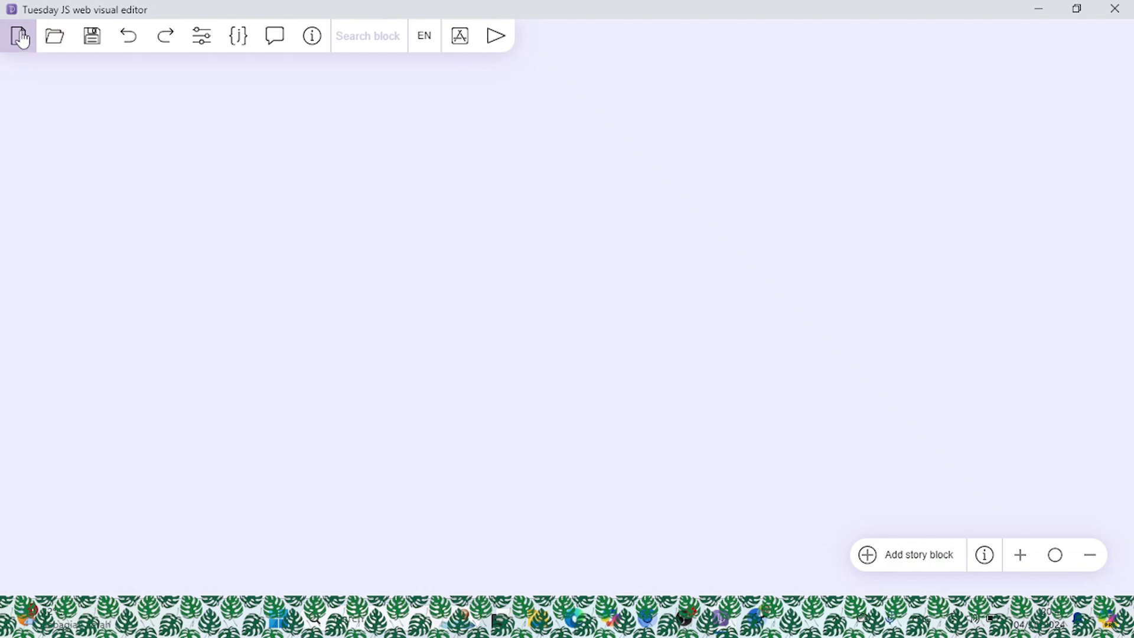
In Tuesday JS, set the project's working folder to VN UNSUR from the desktop and allow its files to upload.
{"action": "left_click", "coordinate": [214, 51]}
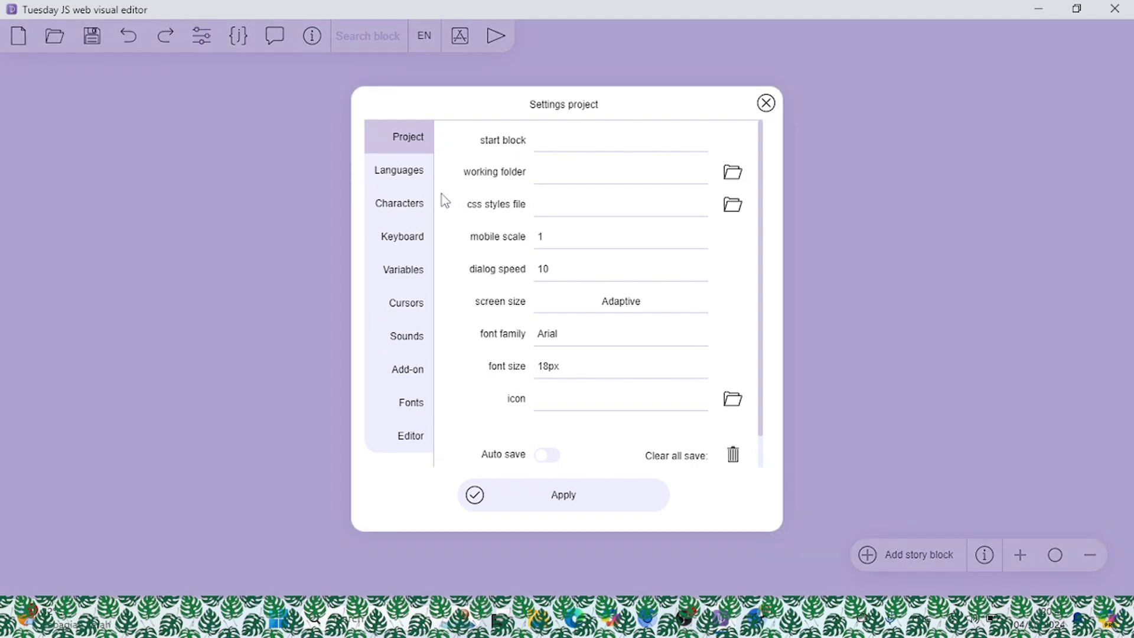
{"action": "left_click", "coordinate": [736, 172]}
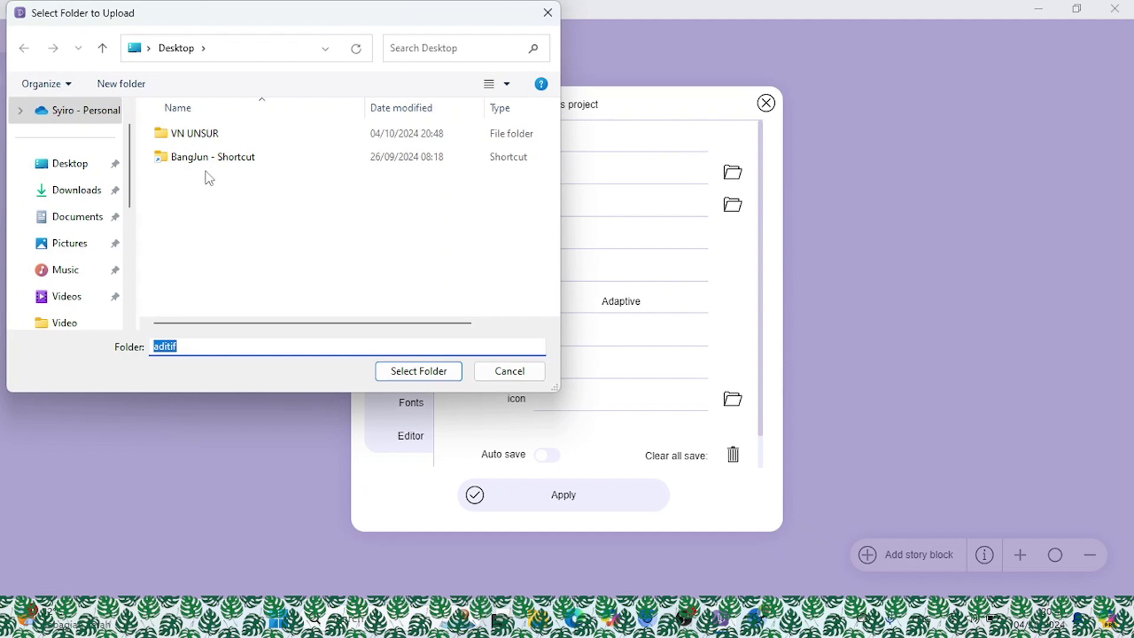
{"action": "double_click", "coordinate": [204, 140]}
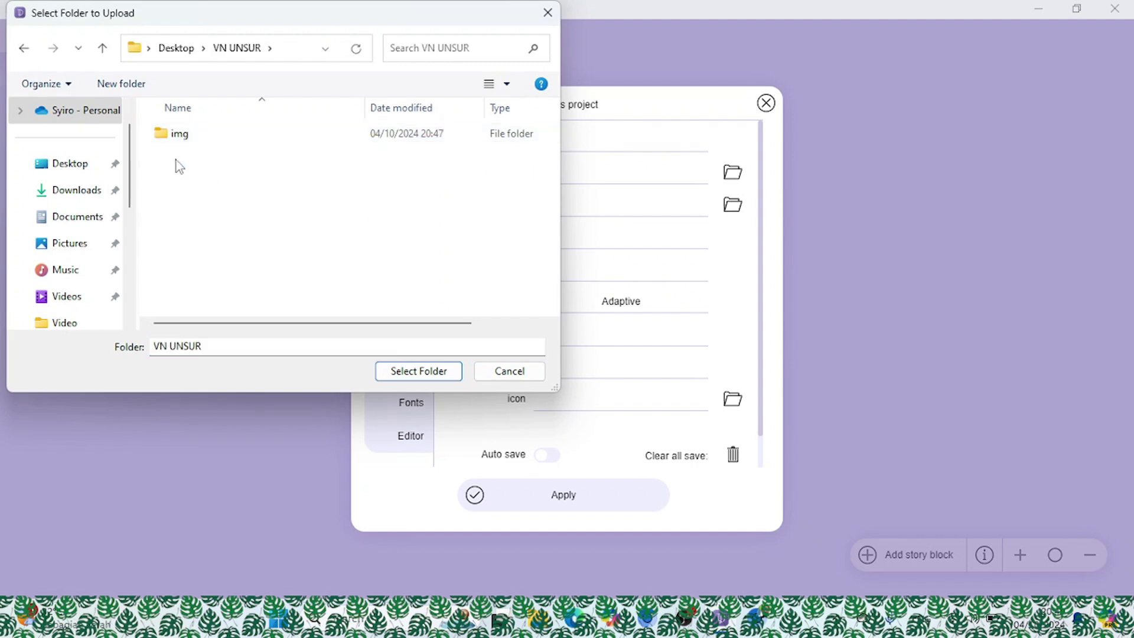
{"action": "left_click", "coordinate": [406, 375]}
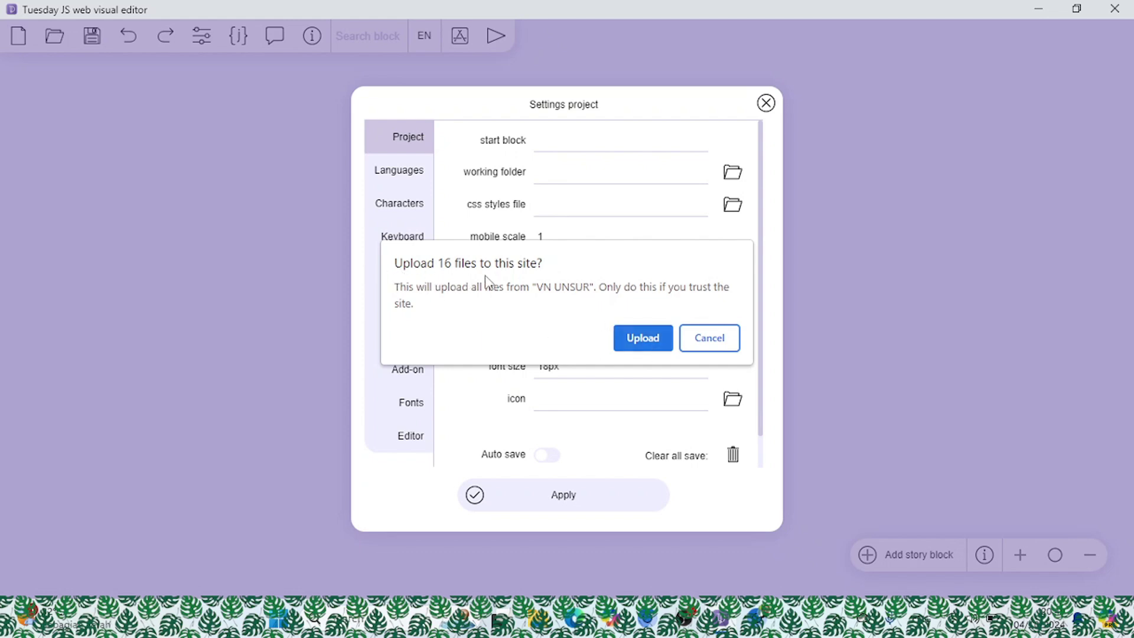
{"action": "left_click", "coordinate": [644, 338]}
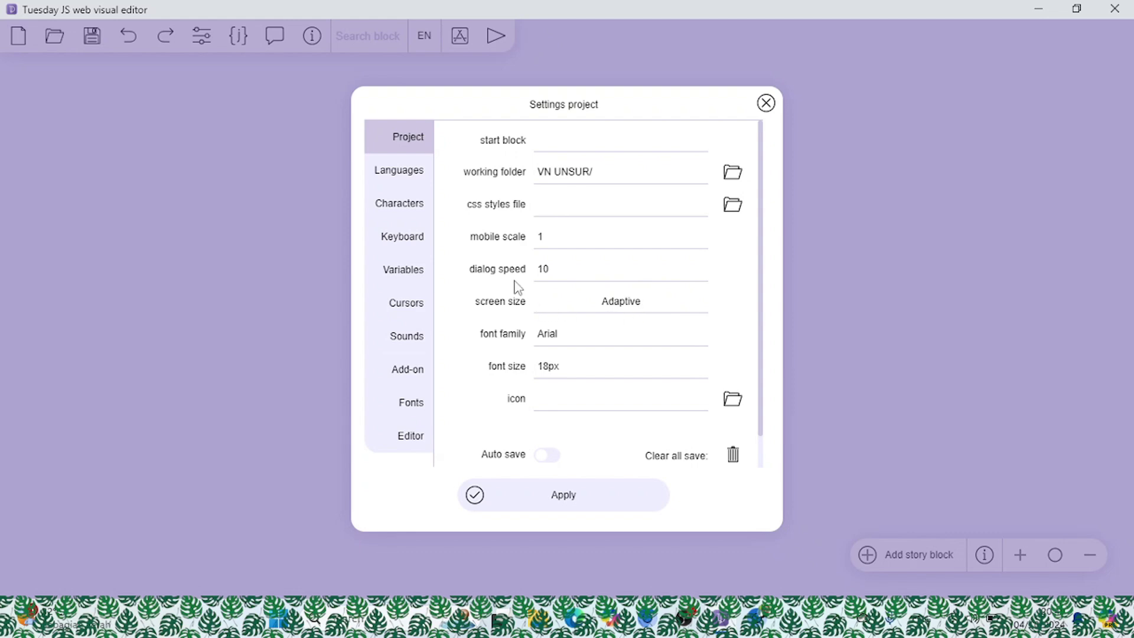
Set the project's screen size to Fixed with a width of 1280 and a height of 720.
{"action": "left_click", "coordinate": [603, 308]}
{"action": "left_click", "coordinate": [555, 334]}
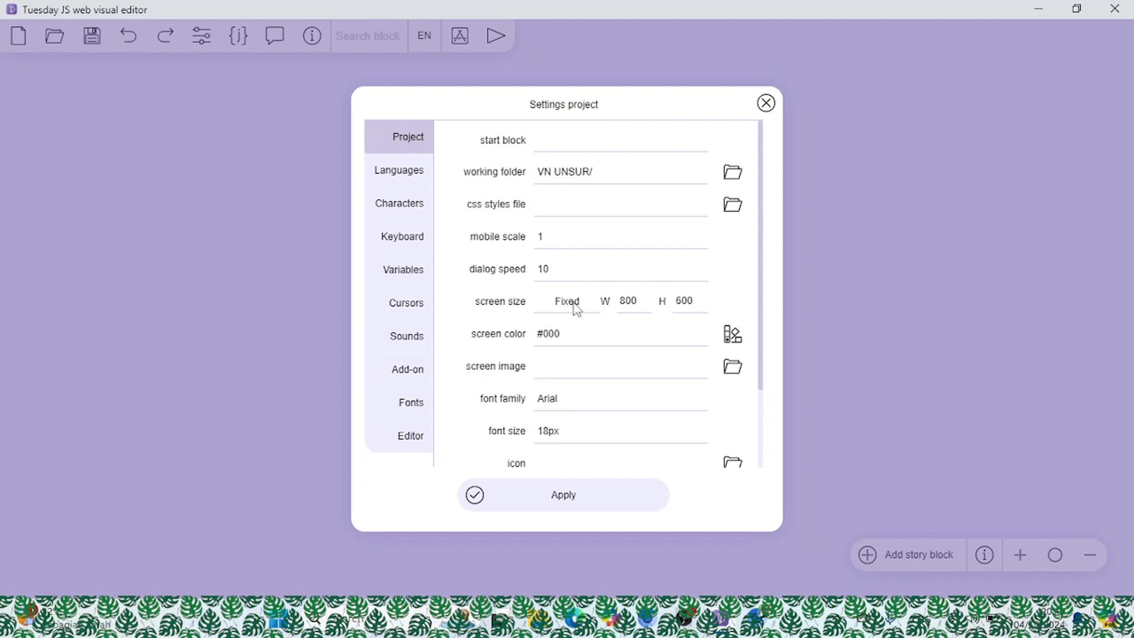
{"action": "double_click", "coordinate": [628, 300]}
{"action": "type", "text": "1280"}
{"action": "key", "text": "Tab"}
{"action": "type", "text": "720"}
{"action": "scroll", "coordinate": [639, 402], "scroll_direction": "down", "scroll_amount": 2}
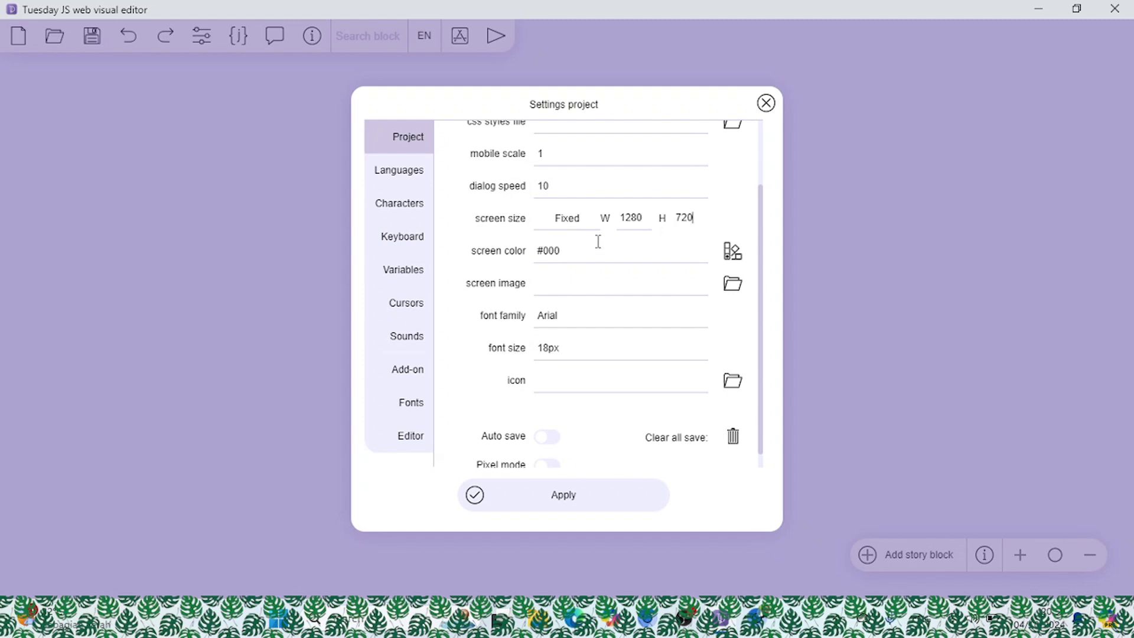
{"action": "scroll", "coordinate": [593, 355], "scroll_direction": "down", "scroll_amount": 1}
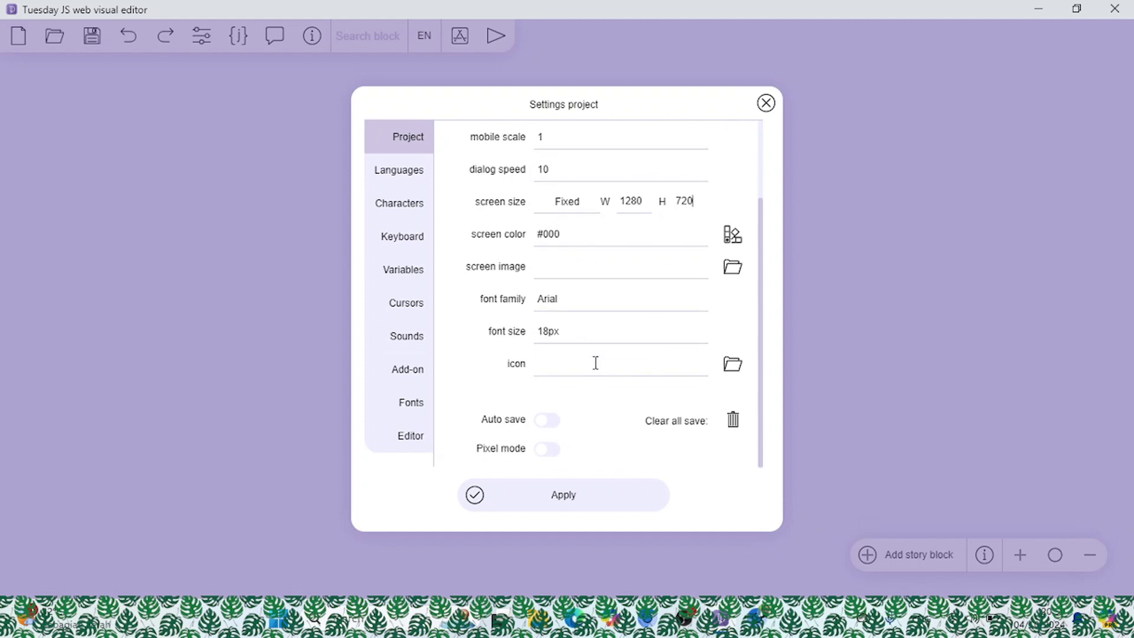
Set the novel title for the EN - English project language to unsur.
{"action": "left_click", "coordinate": [402, 176]}
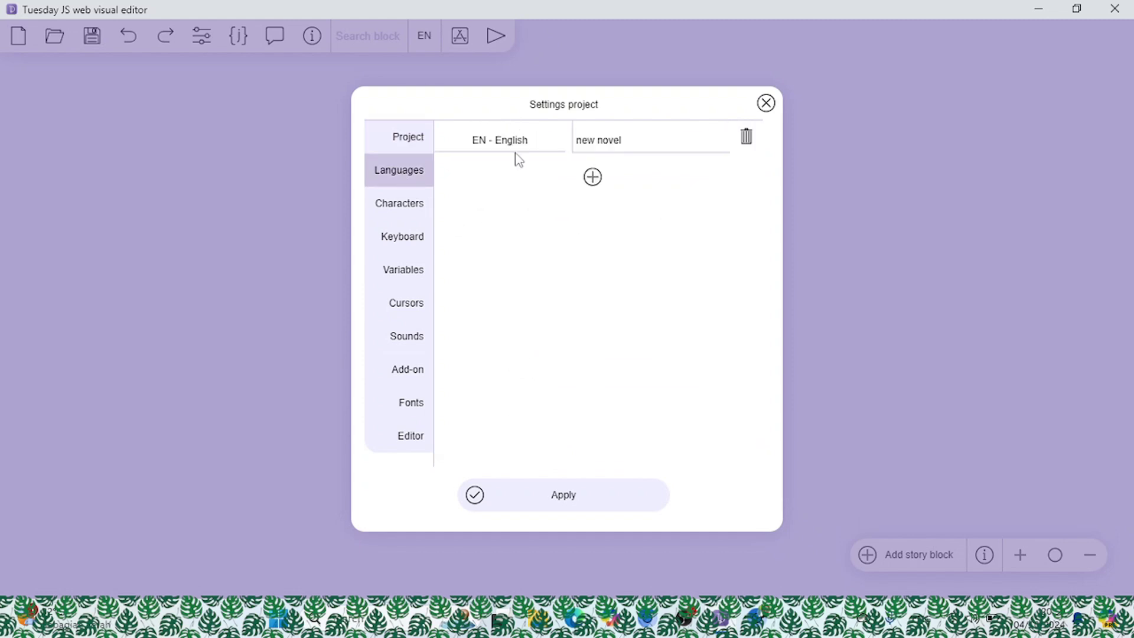
{"action": "left_click_drag", "start_coordinate": [649, 142], "coordinate": [569, 144]}
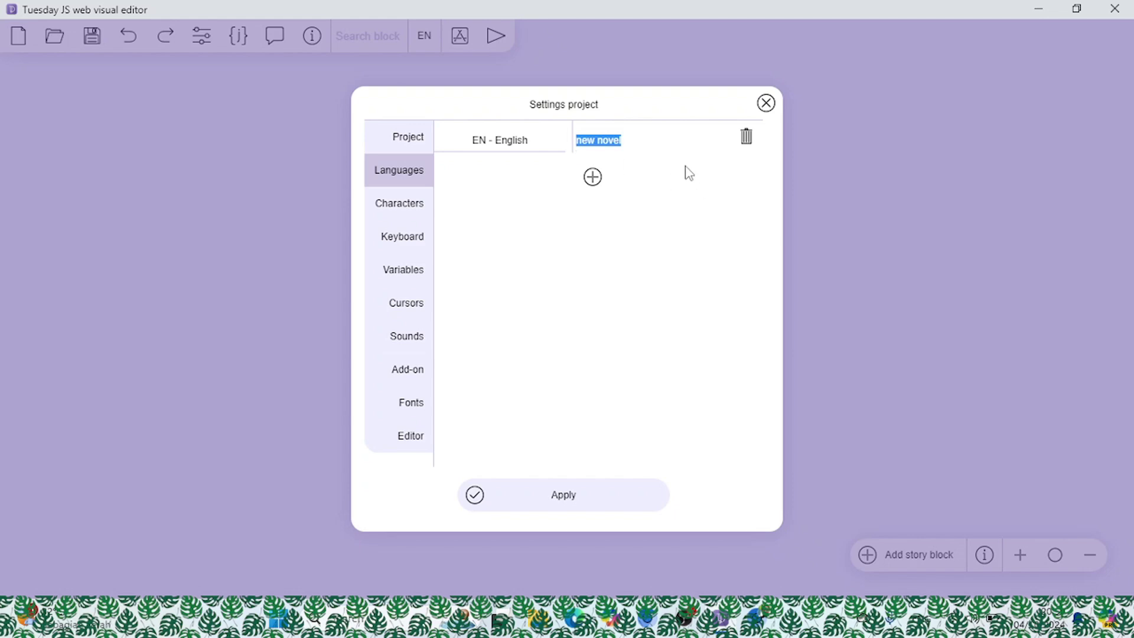
{"action": "type", "text": "unsur"}
Look through the remaining project settings from Characters to Editor and apply the project settings.
{"action": "left_click", "coordinate": [402, 207]}
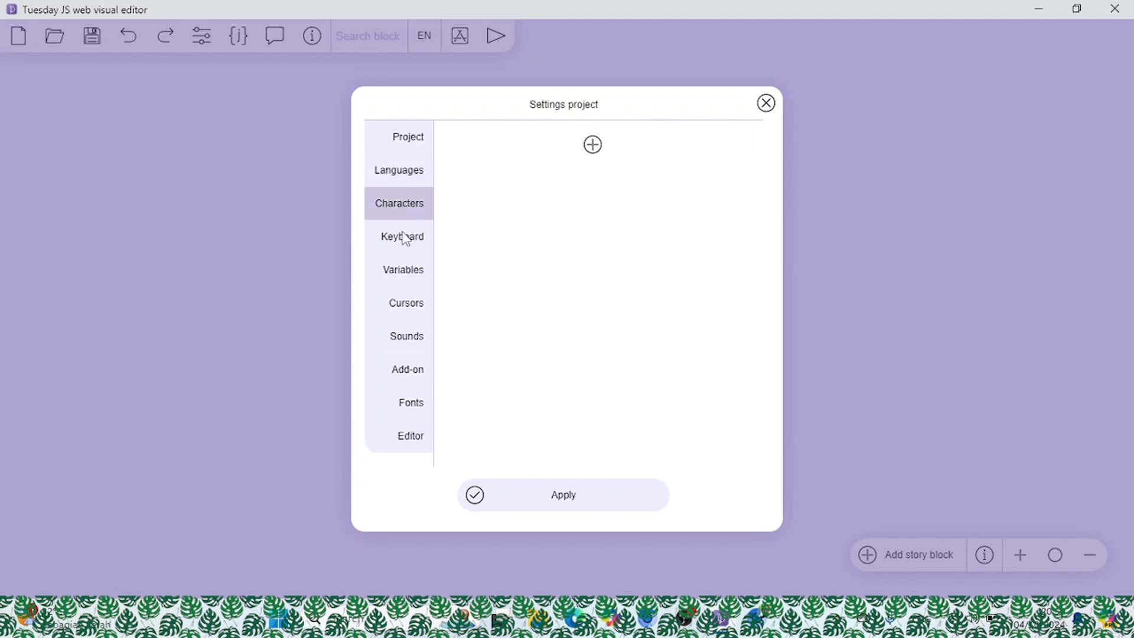
{"action": "left_click", "coordinate": [403, 237]}
{"action": "left_click", "coordinate": [395, 269]}
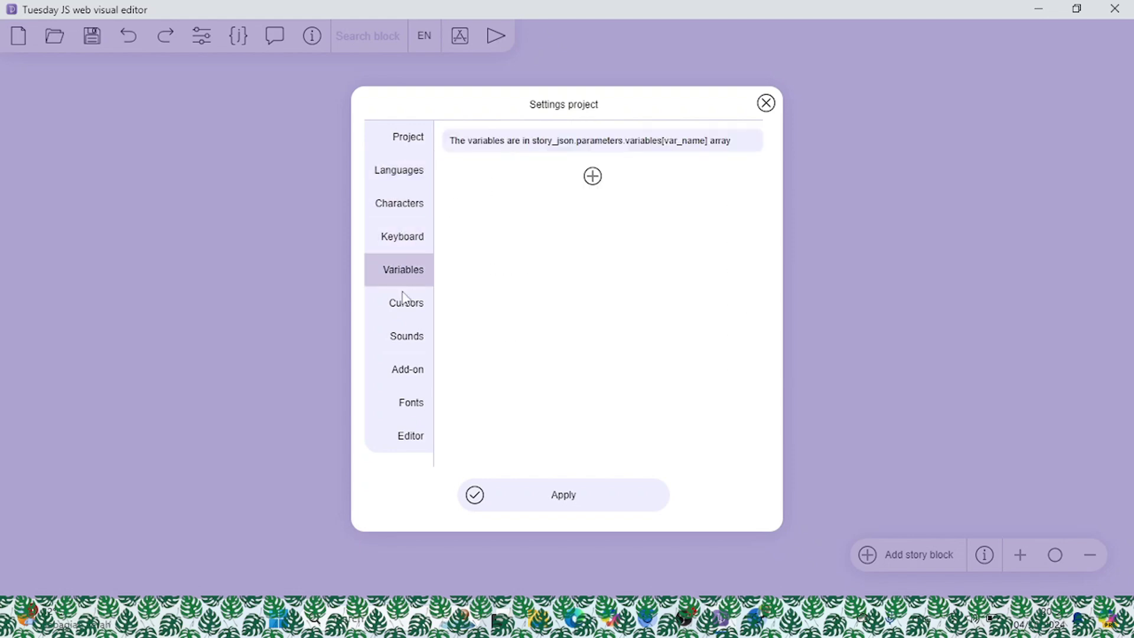
{"action": "left_click", "coordinate": [401, 302]}
{"action": "left_click", "coordinate": [409, 338]}
{"action": "left_click", "coordinate": [409, 371]}
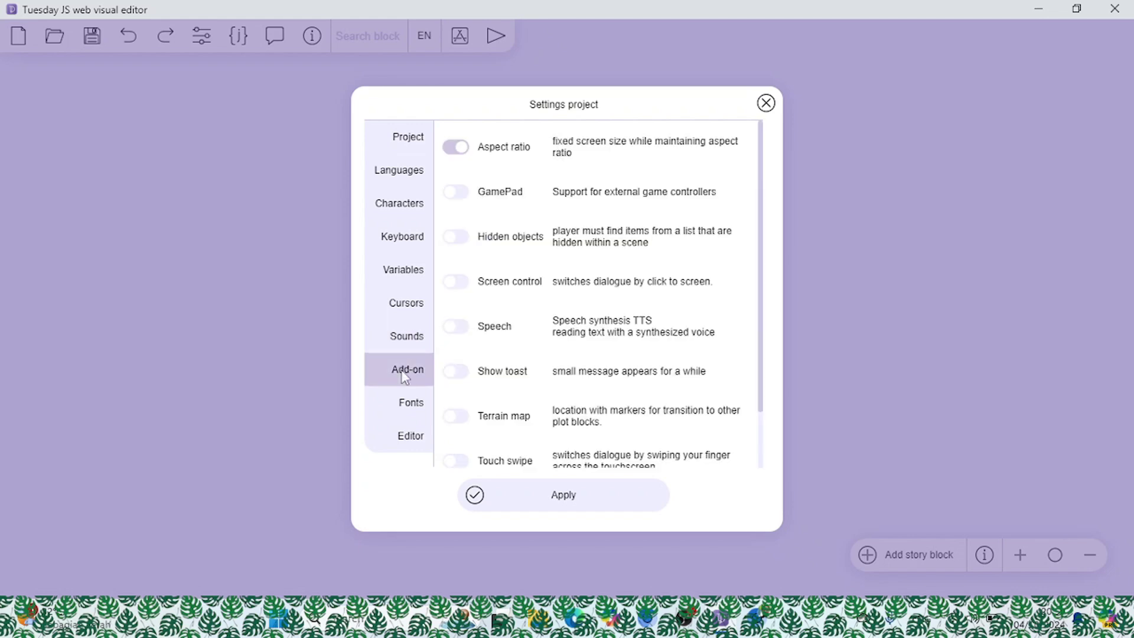
{"action": "left_click", "coordinate": [408, 404]}
{"action": "left_click", "coordinate": [406, 440]}
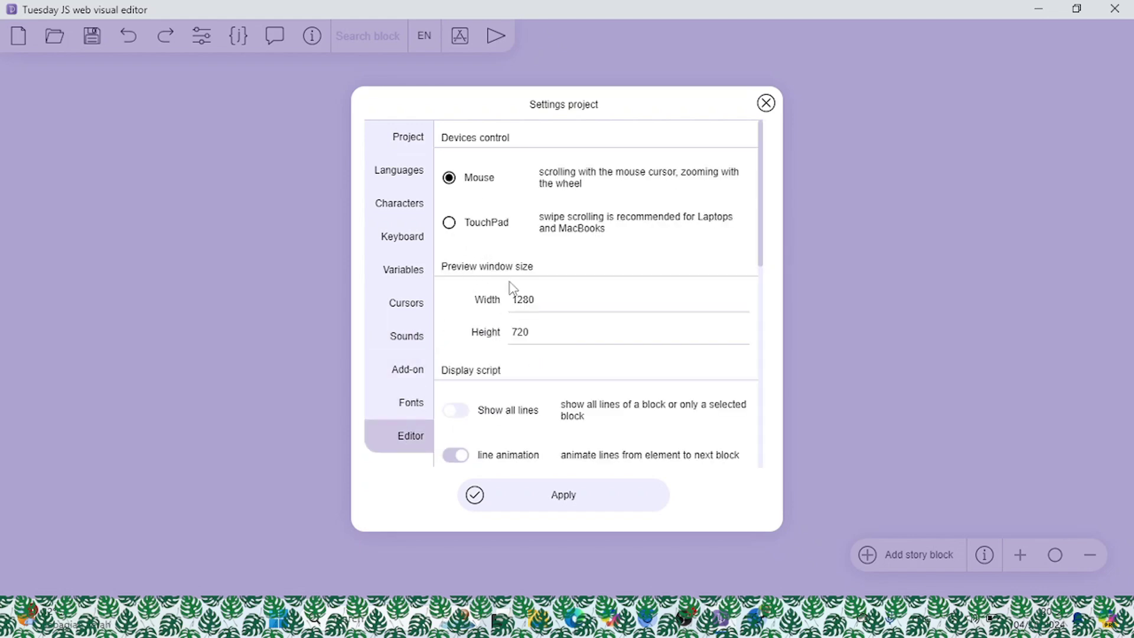
{"action": "left_click", "coordinate": [552, 496]}
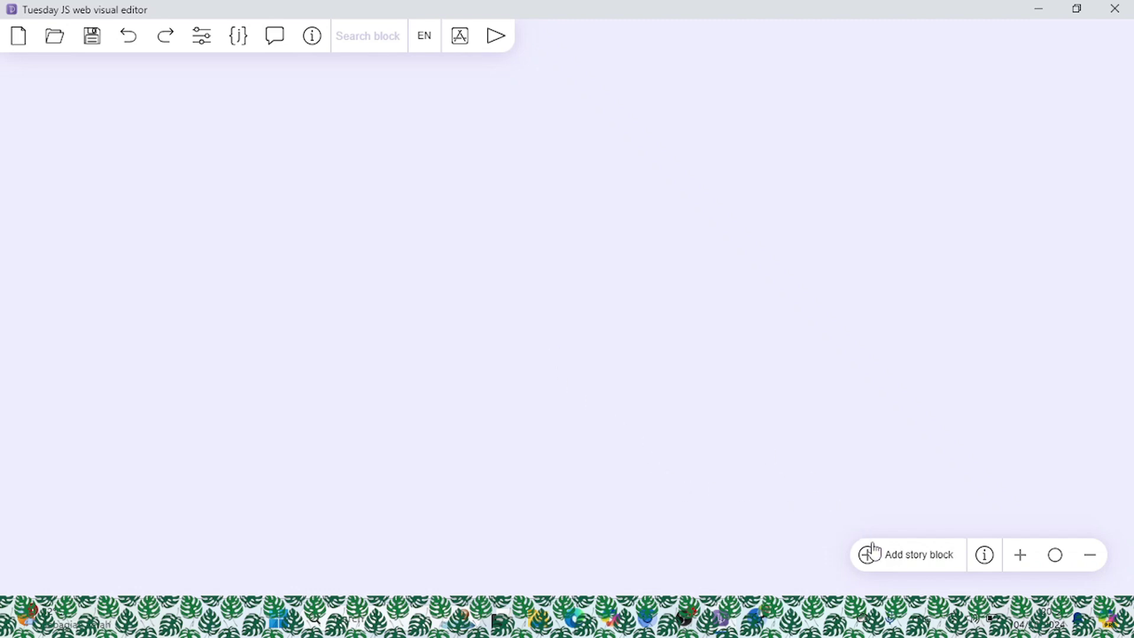
Start a new story block, select its default id for replacement, and switch to mockup vn unsur.pdf in Microsoft Edge.
{"action": "left_click", "coordinate": [869, 563]}
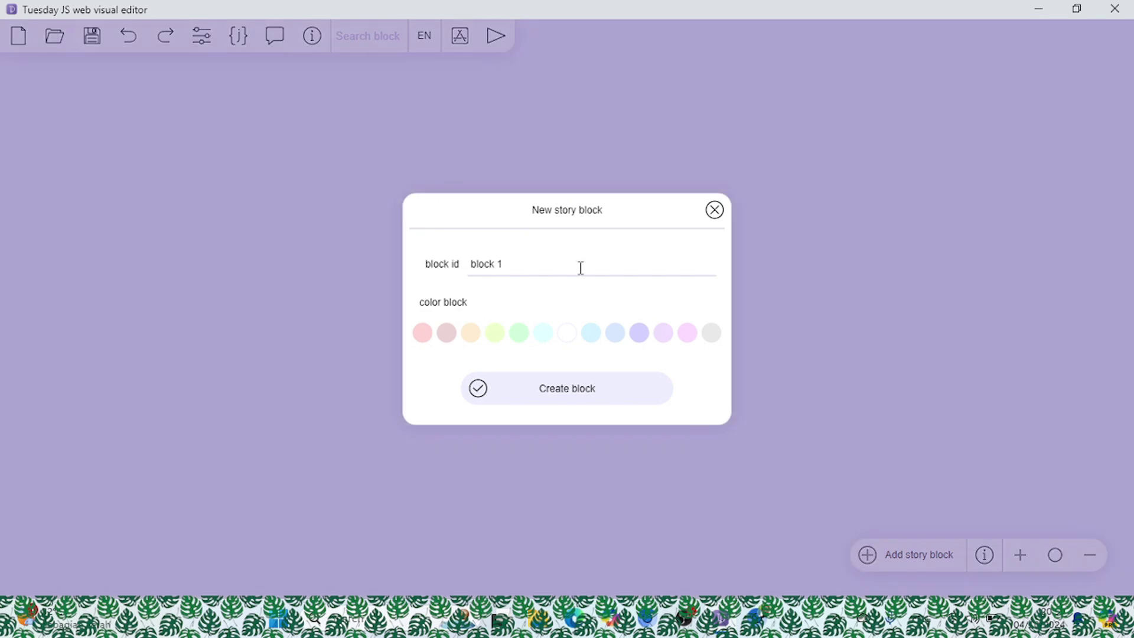
{"action": "left_click_drag", "start_coordinate": [549, 267], "coordinate": [458, 261]}
{"action": "key", "text": "alt+Tab"}
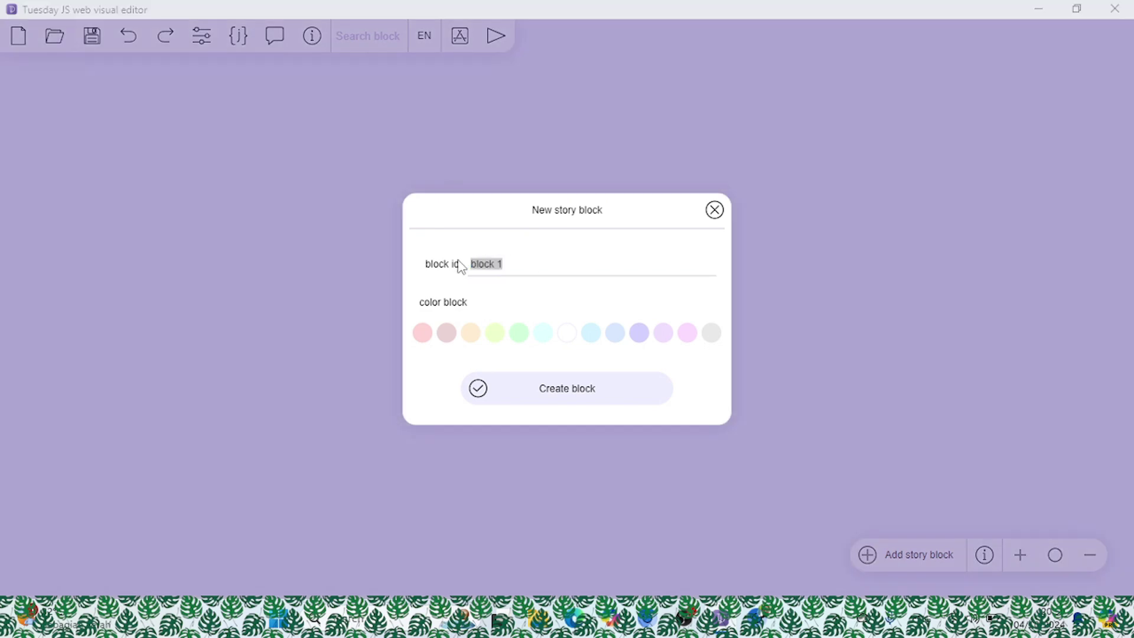
{"action": "key", "text": "alt+Tab"}
{"action": "key", "text": "alt+Tab"}
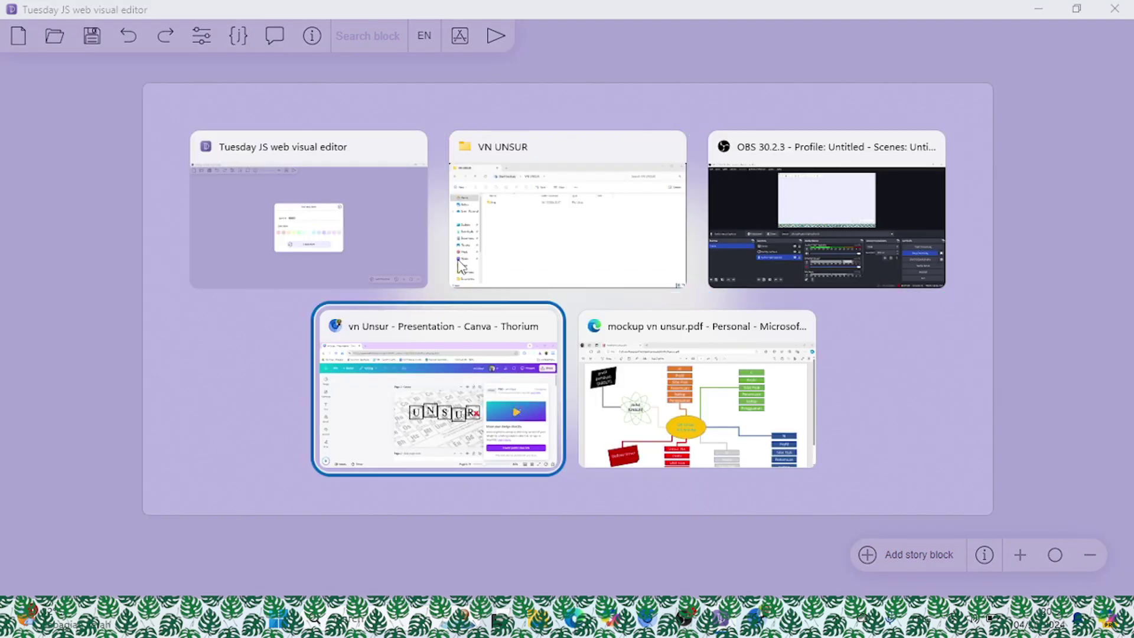
{"action": "key", "text": "alt+Tab"}
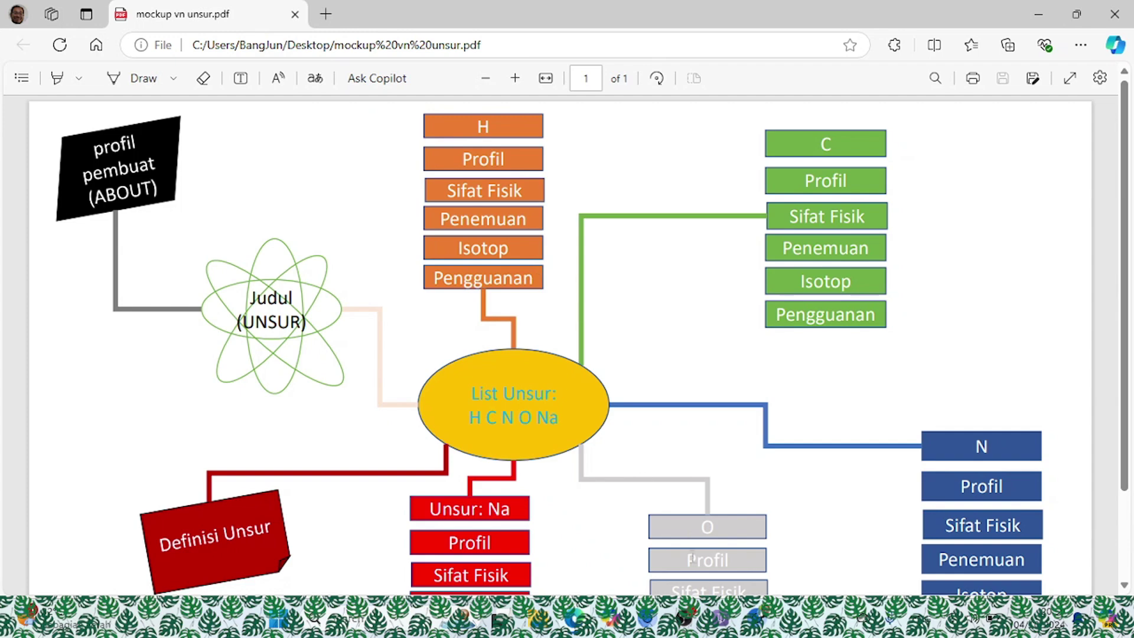
Close the browser window with the vn Unsur Canva design and examine the story structure in mockup vn unsur.pdf.
{"action": "left_click", "coordinate": [735, 614]}
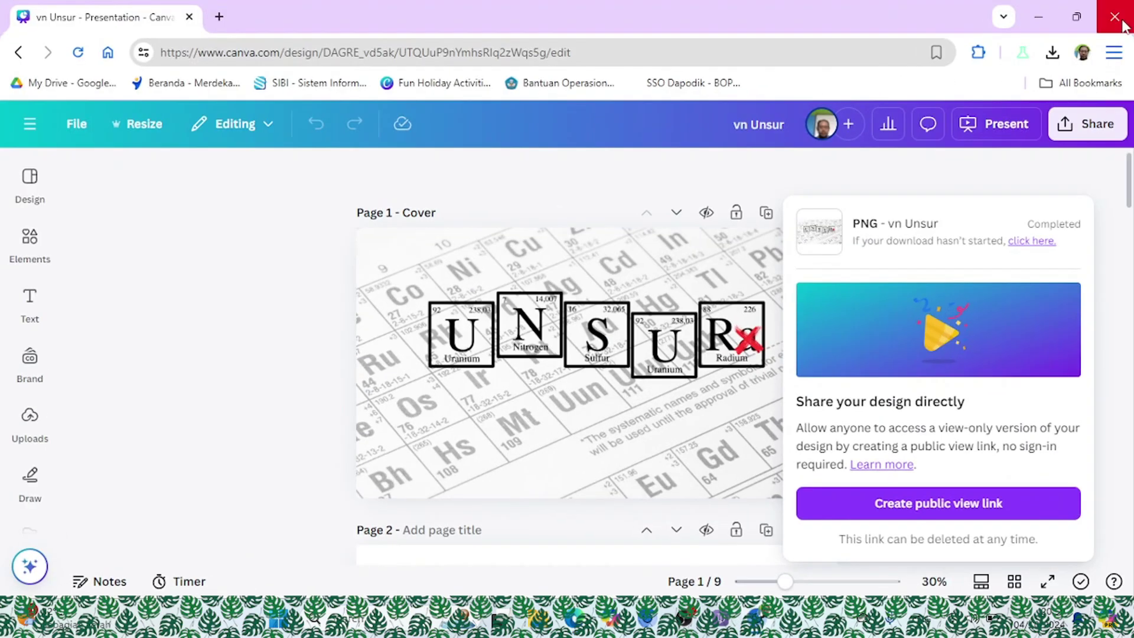
{"action": "left_click", "coordinate": [1115, 16]}
{"action": "scroll", "coordinate": [382, 353], "scroll_direction": "down", "scroll_amount": 3}
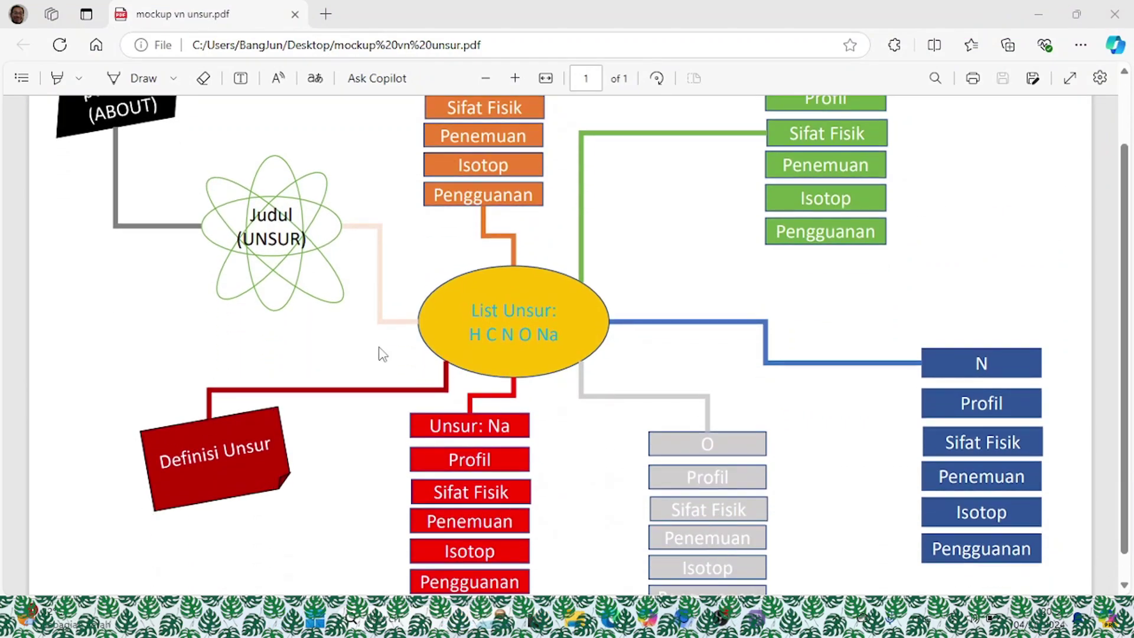
{"action": "scroll", "coordinate": [383, 353], "scroll_direction": "up", "scroll_amount": 3}
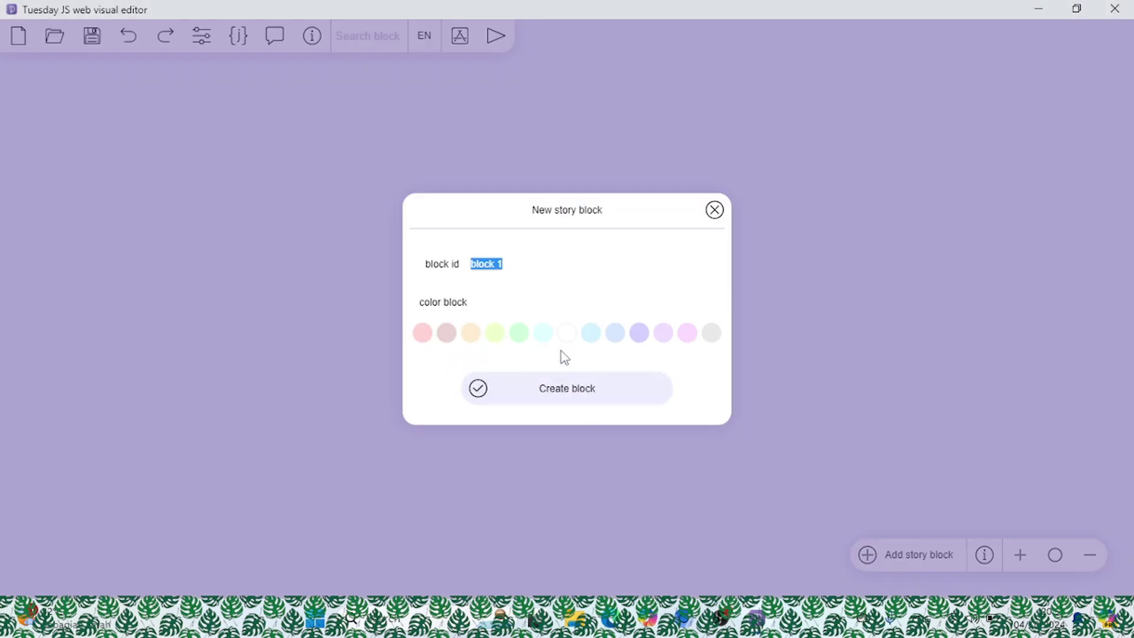
Back in Tuesday JS, create the story block with the id judul and place it expanded in the canvas's upper area.
{"action": "key", "text": "BackSpace"}
{"action": "type", "text": "judul"}
{"action": "left_click", "coordinate": [556, 391]}
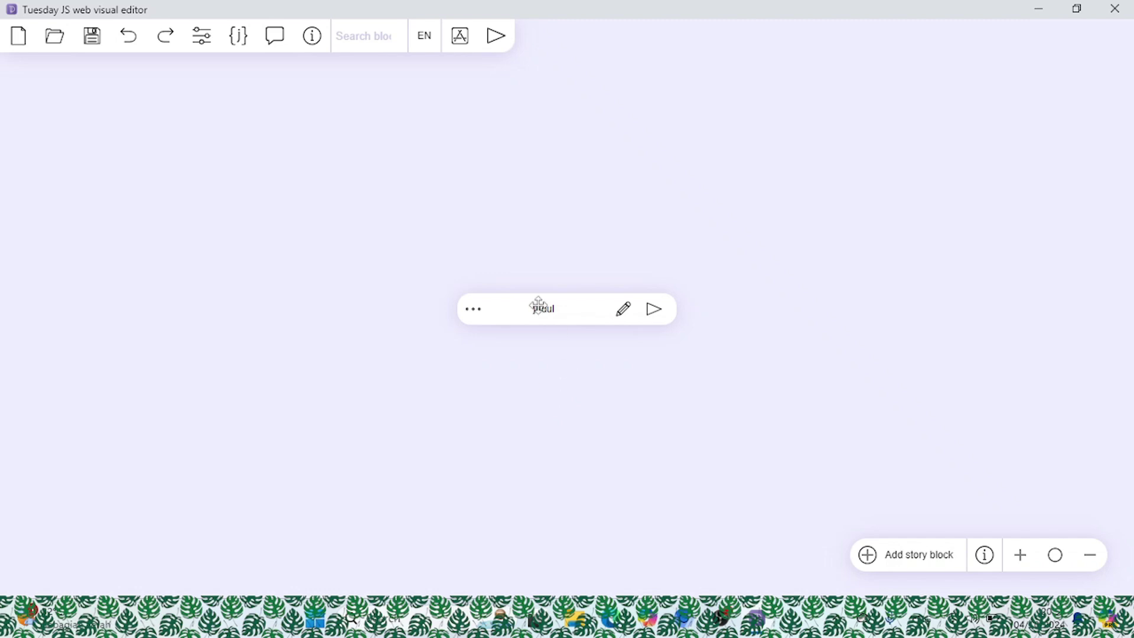
{"action": "left_click_drag", "start_coordinate": [538, 305], "coordinate": [442, 184]}
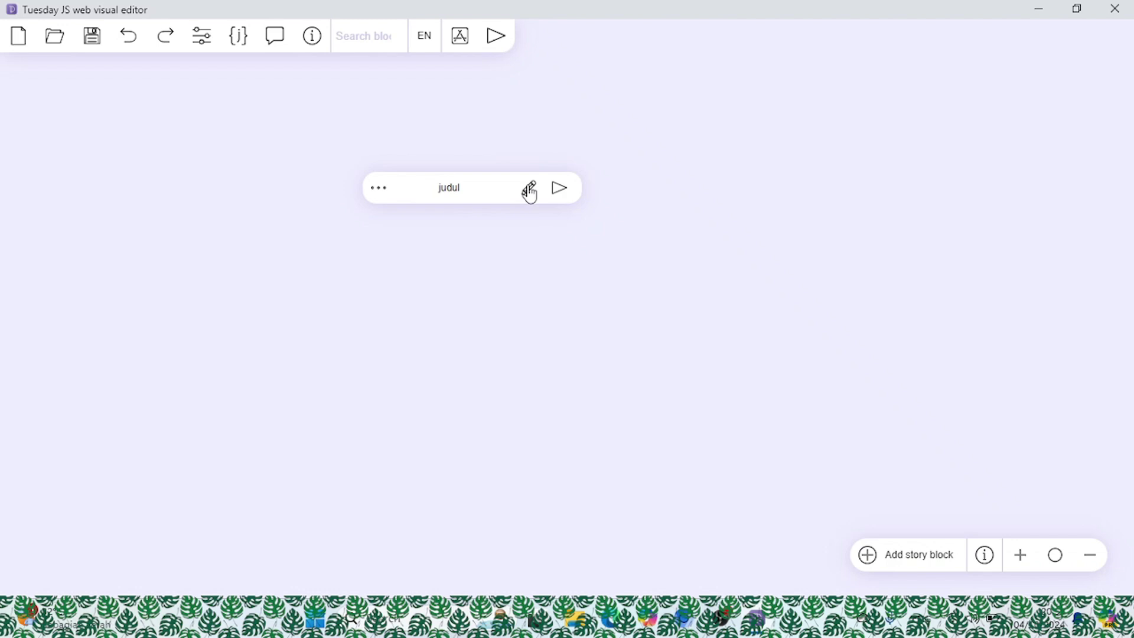
{"action": "left_click", "coordinate": [378, 196]}
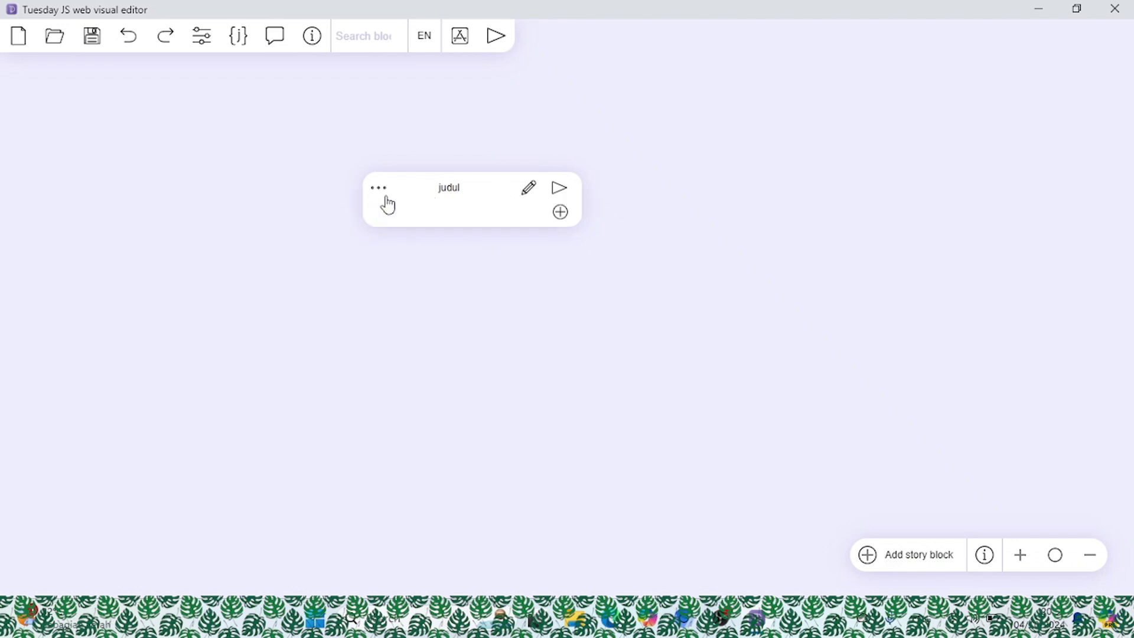
{"action": "left_click", "coordinate": [388, 205]}
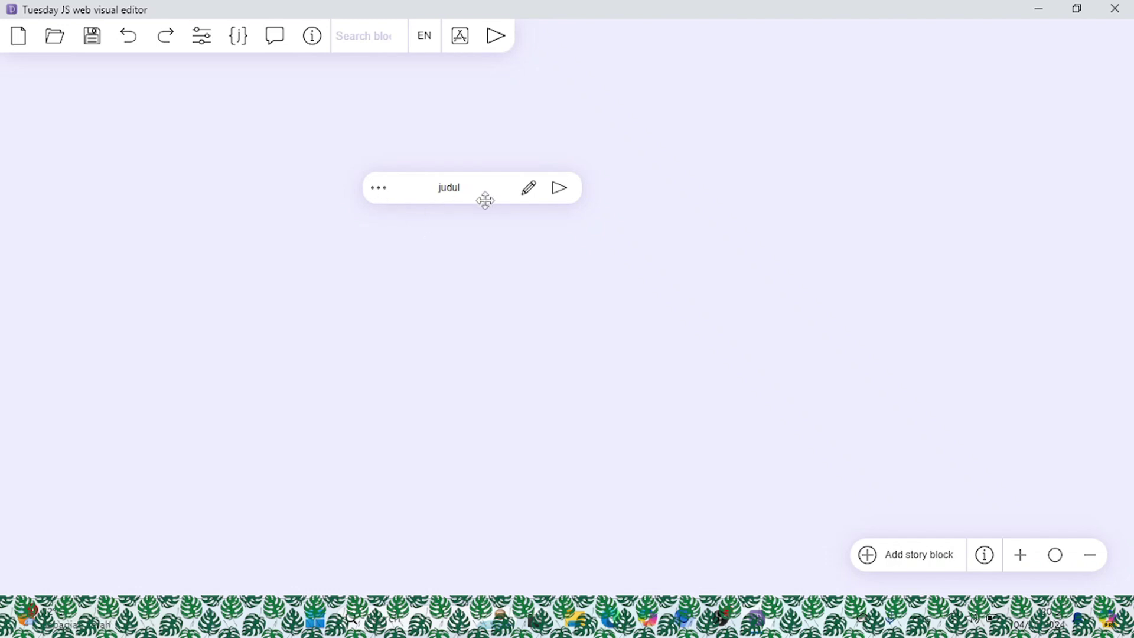
{"action": "left_click", "coordinate": [381, 198]}
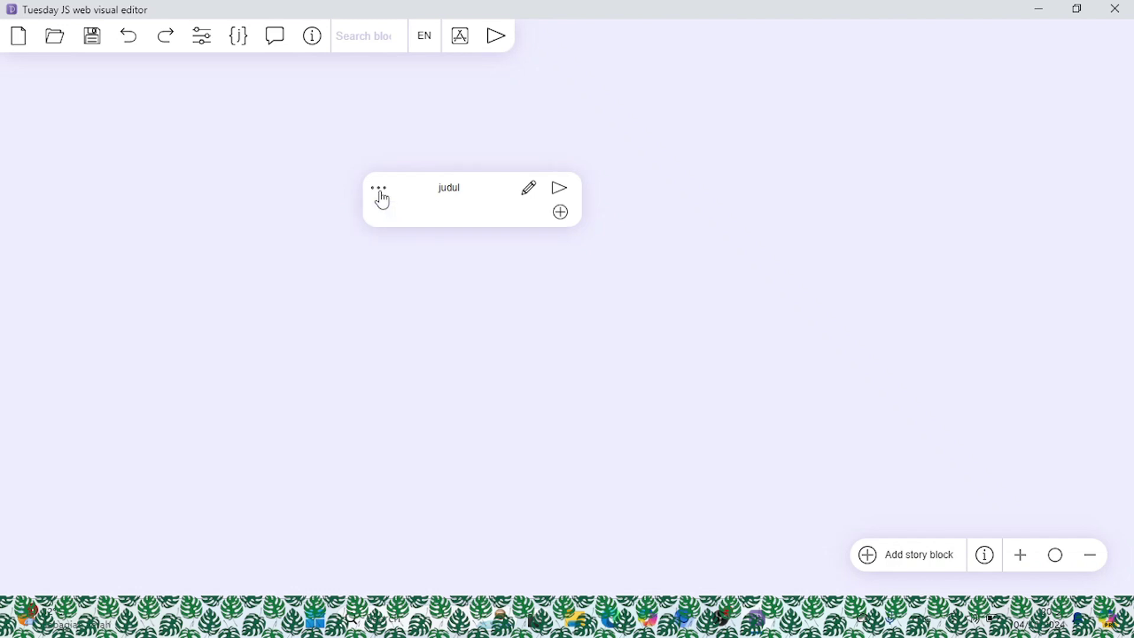
{"action": "left_click", "coordinate": [381, 198]}
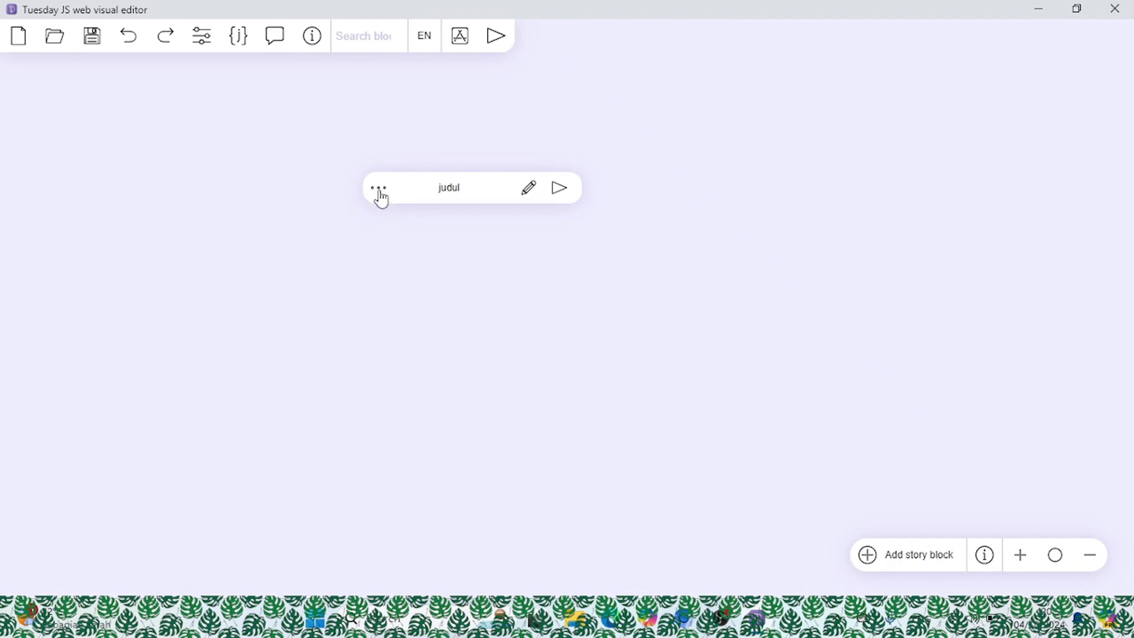
{"action": "left_click", "coordinate": [381, 199]}
Add a scene with default settings to the judul story block.
{"action": "left_click", "coordinate": [561, 216]}
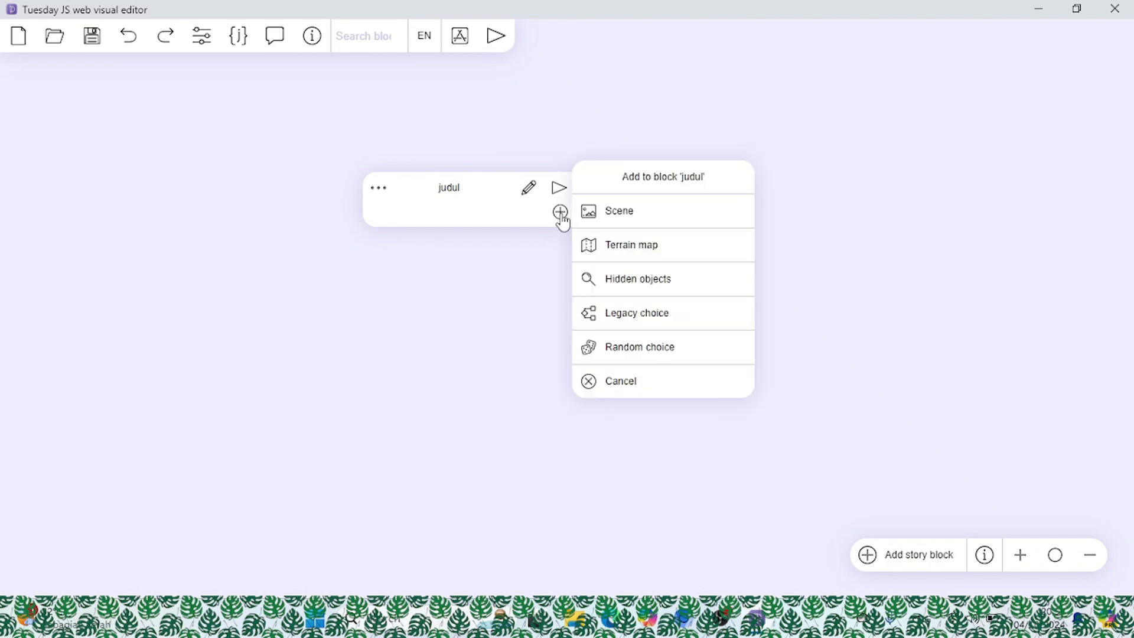
{"action": "left_click", "coordinate": [479, 192]}
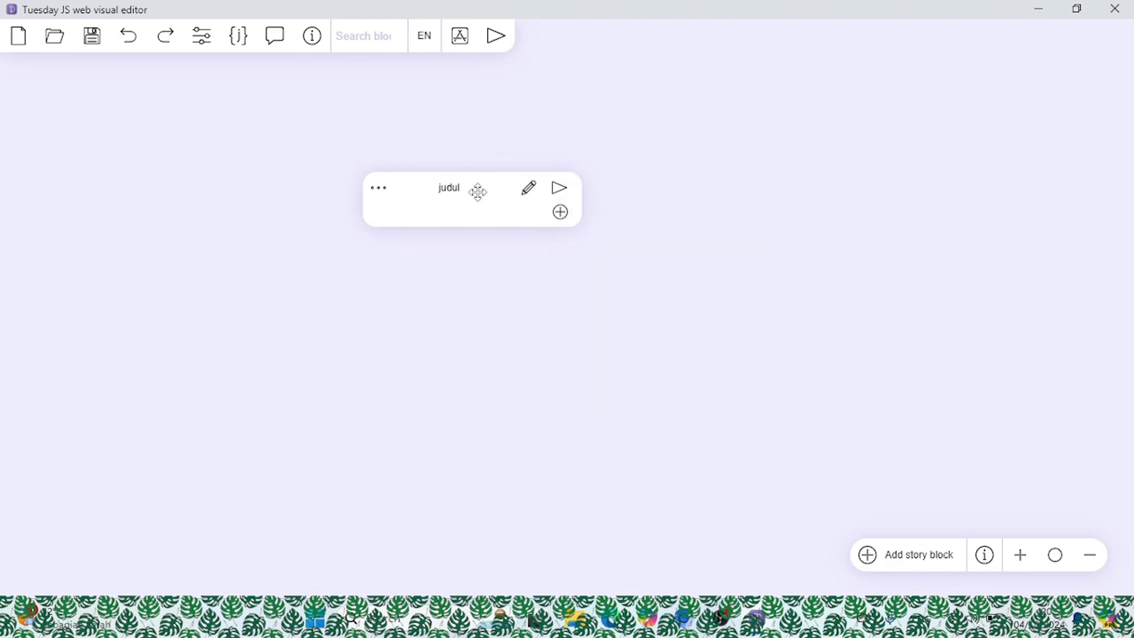
{"action": "left_click", "coordinate": [559, 214]}
{"action": "left_click", "coordinate": [631, 220]}
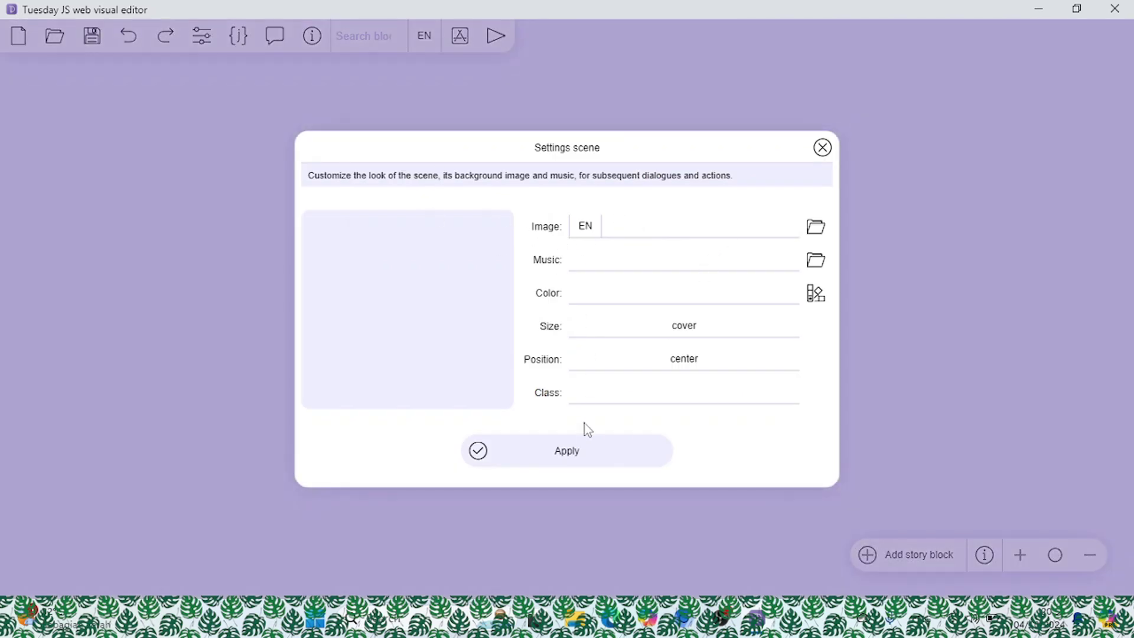
{"action": "left_click", "coordinate": [591, 452]}
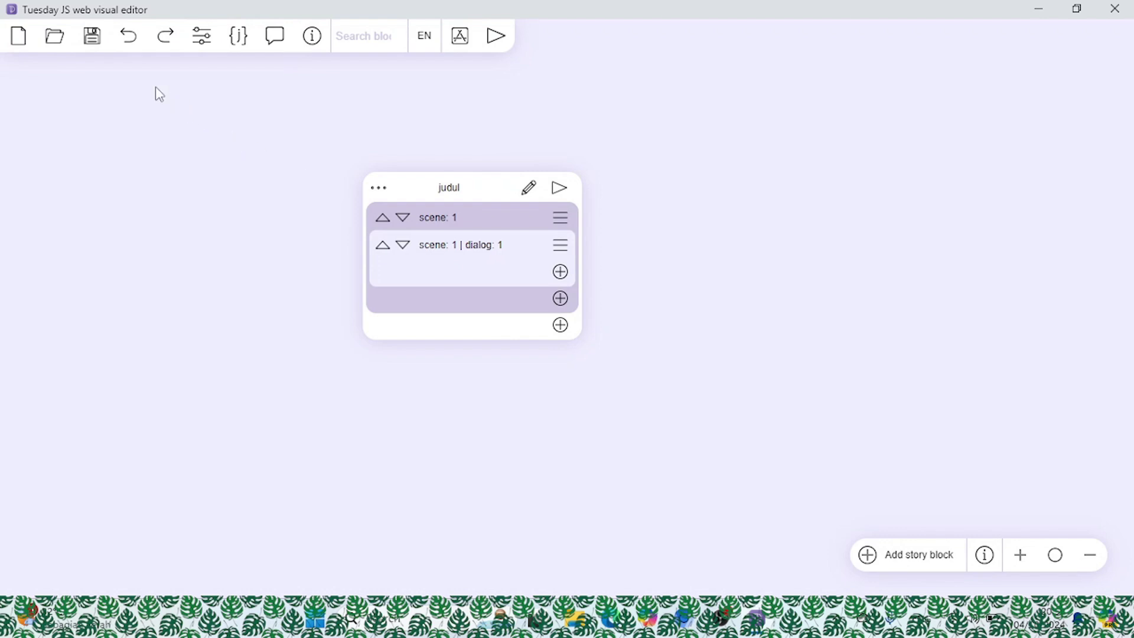
Save the project as unsur in the desktop's VN UNSUR folder and check the saved file in File Explorer.
{"action": "left_click", "coordinate": [88, 38]}
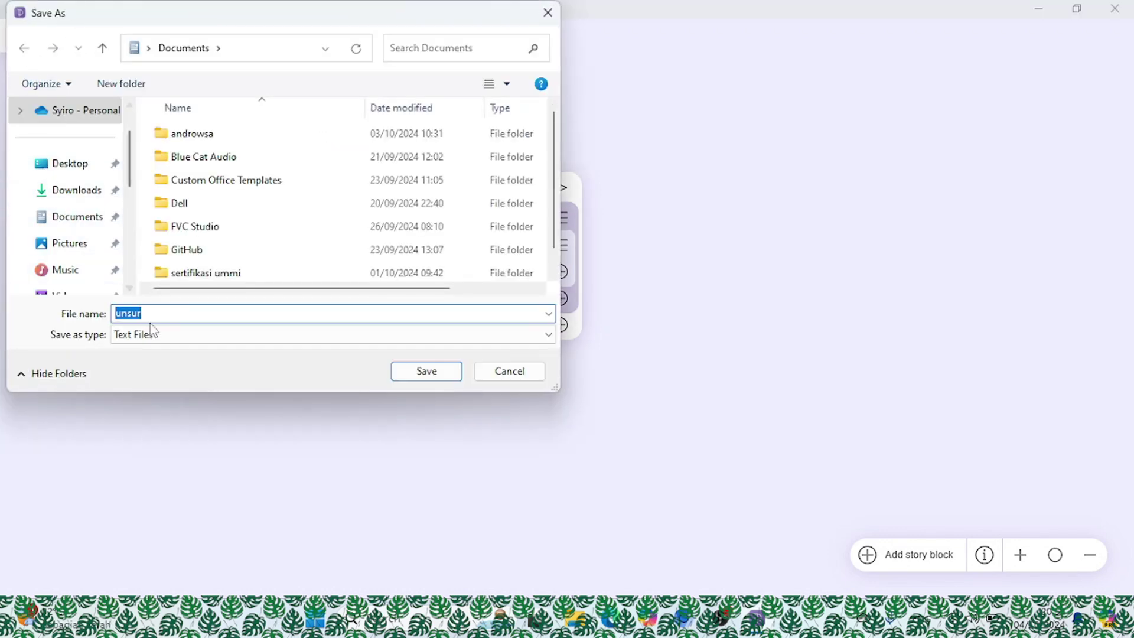
{"action": "left_click", "coordinate": [69, 166]}
{"action": "double_click", "coordinate": [203, 142]}
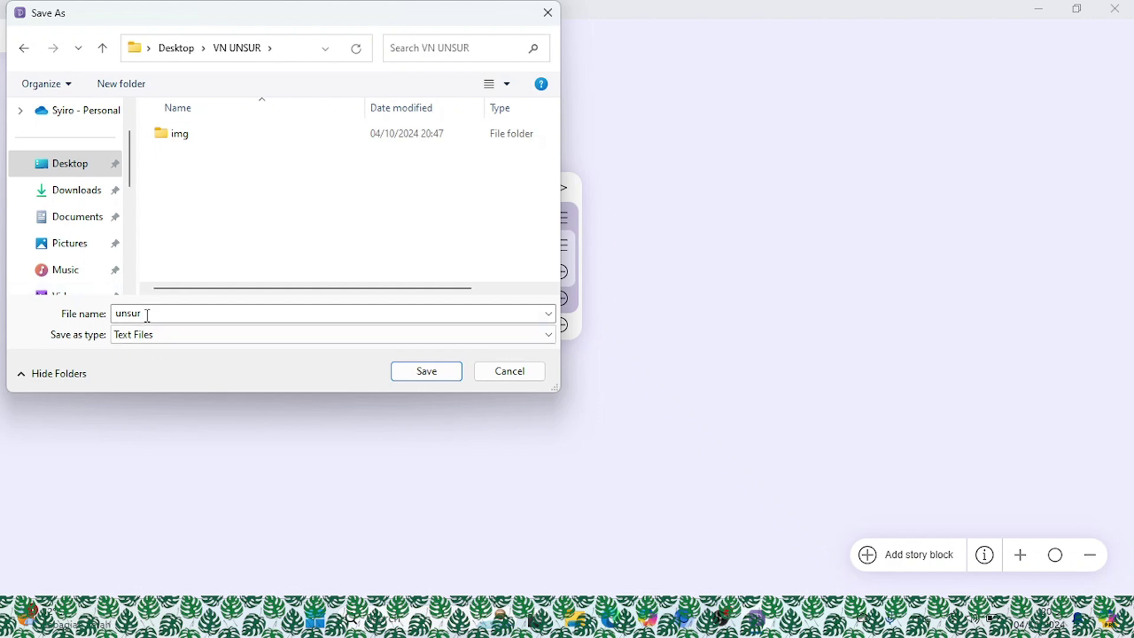
{"action": "left_click", "coordinate": [426, 372]}
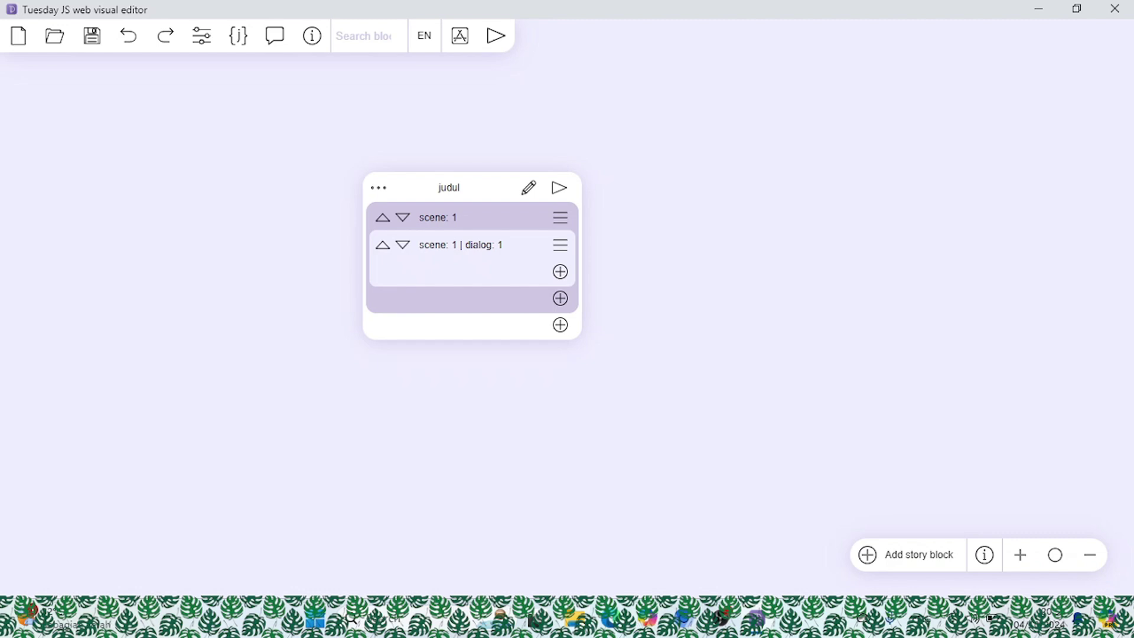
{"action": "key", "text": "alt+Tab"}
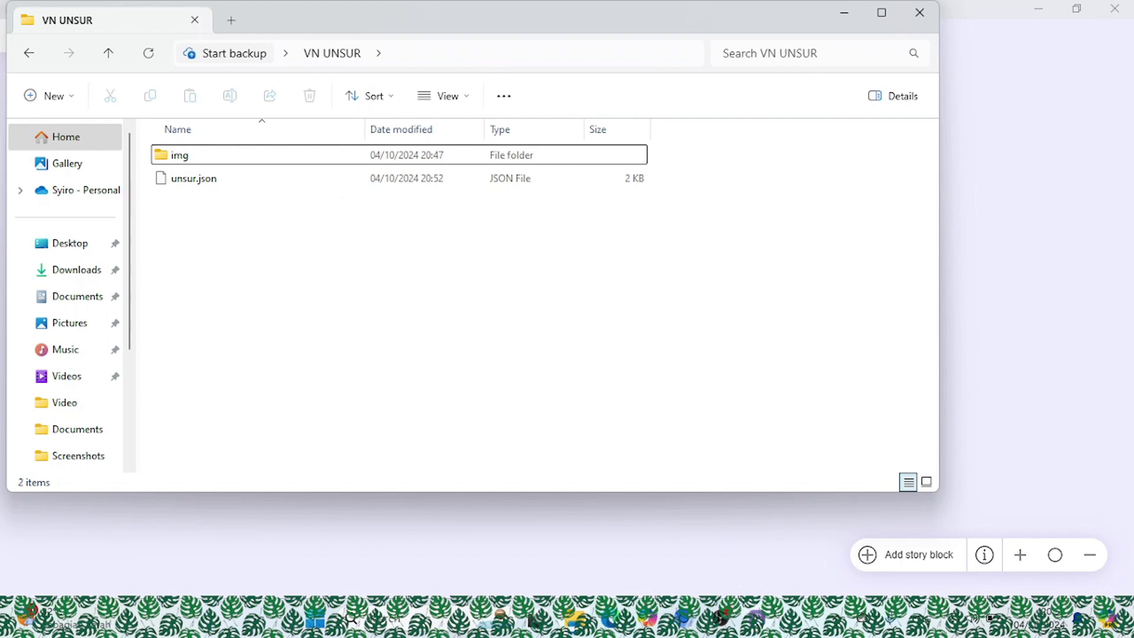
{"action": "left_click", "coordinate": [756, 618]}
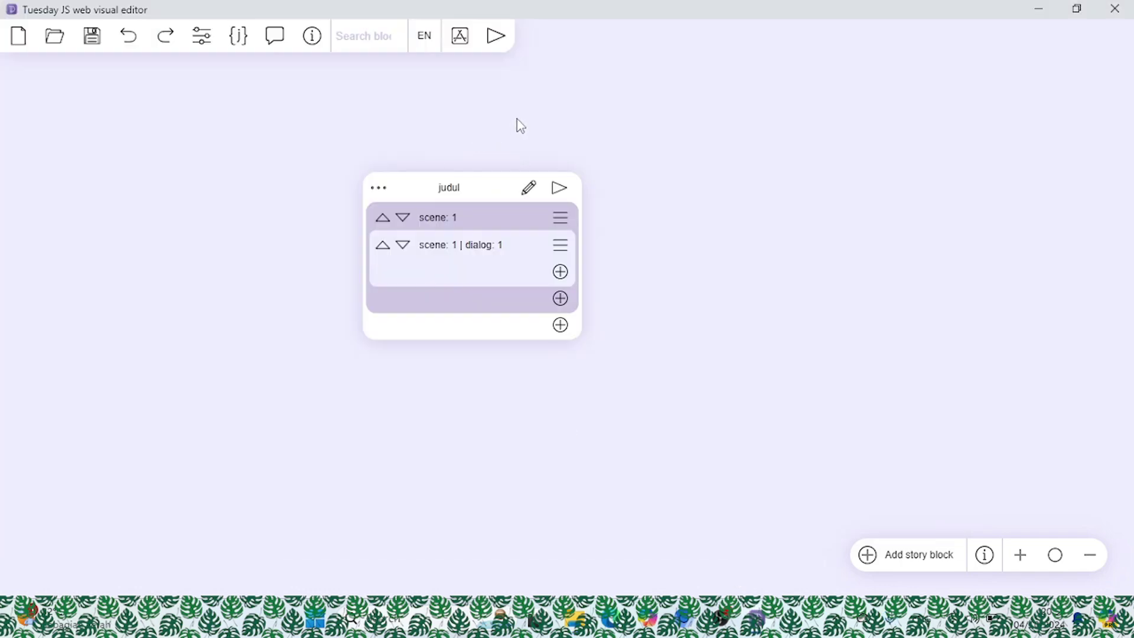
Move the judul block up and to the left on the canvas and preview the story.
{"action": "left_click_drag", "start_coordinate": [432, 186], "coordinate": [329, 165]}
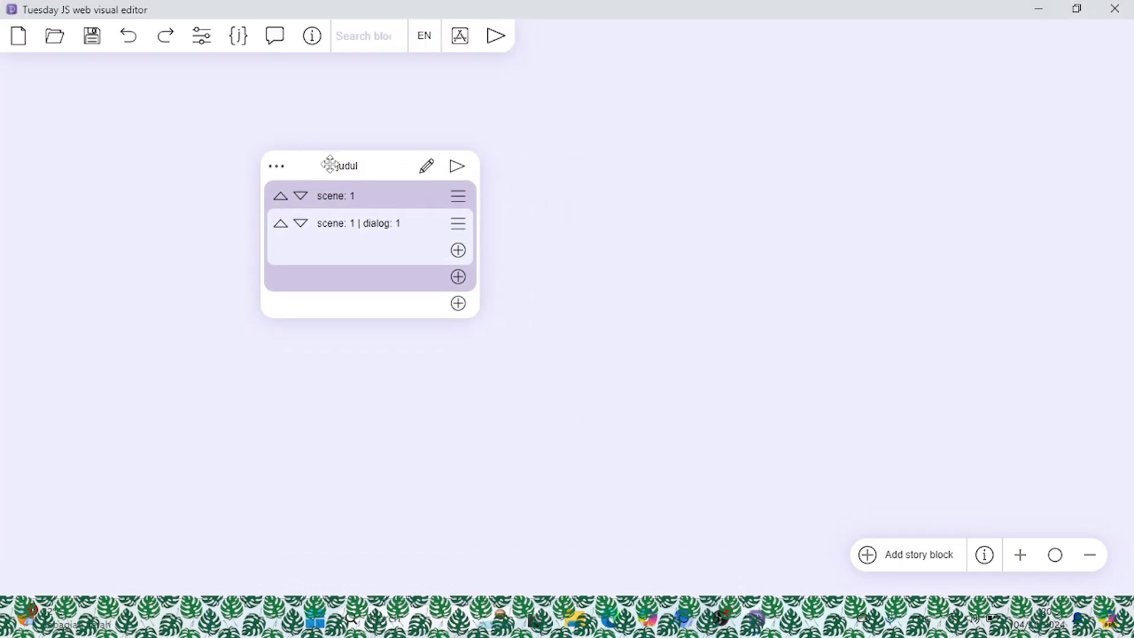
{"action": "left_click", "coordinate": [502, 35]}
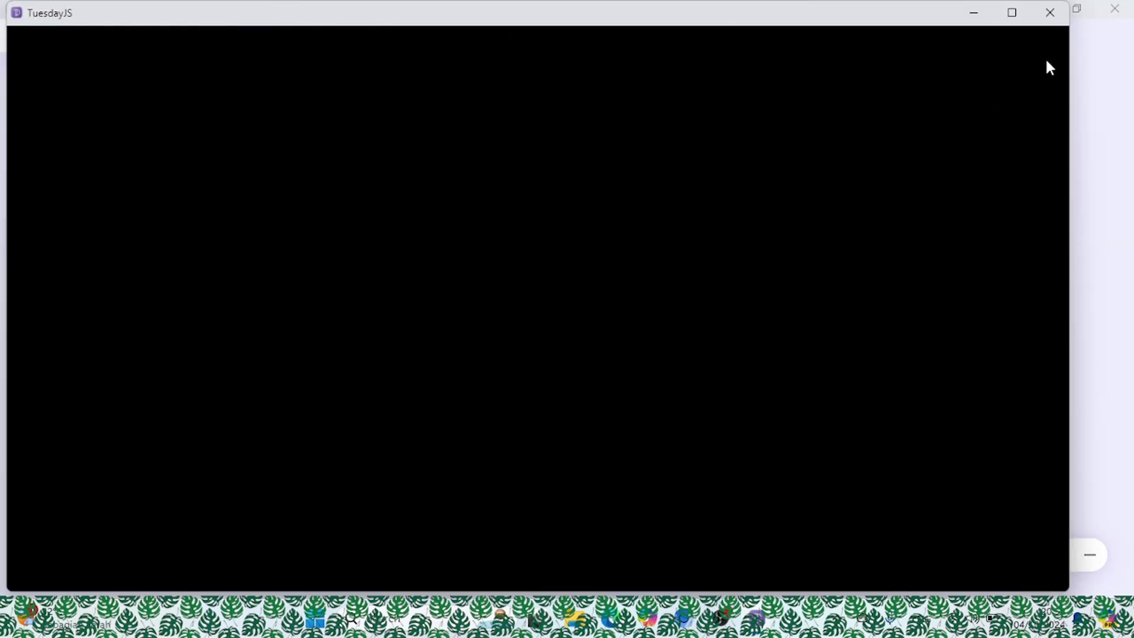
{"action": "left_click", "coordinate": [1050, 13]}
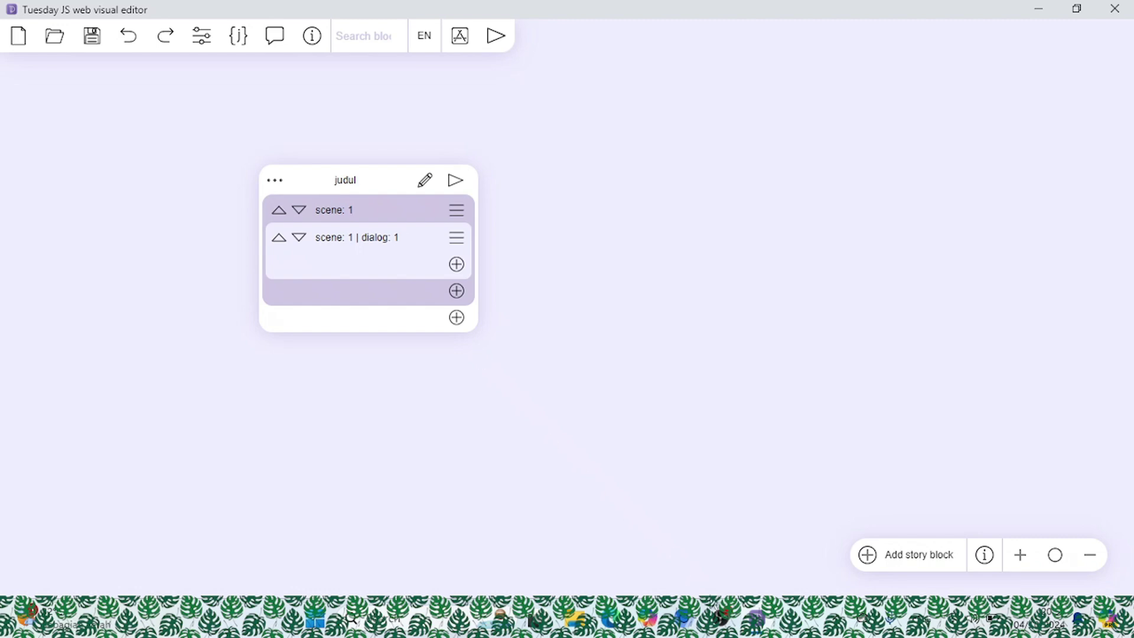
Consult mockup vn unsur.pdf in Microsoft Edge and, back in Tuesday JS, look through the image files available for scene 1's background.
{"action": "left_click", "coordinate": [613, 625]}
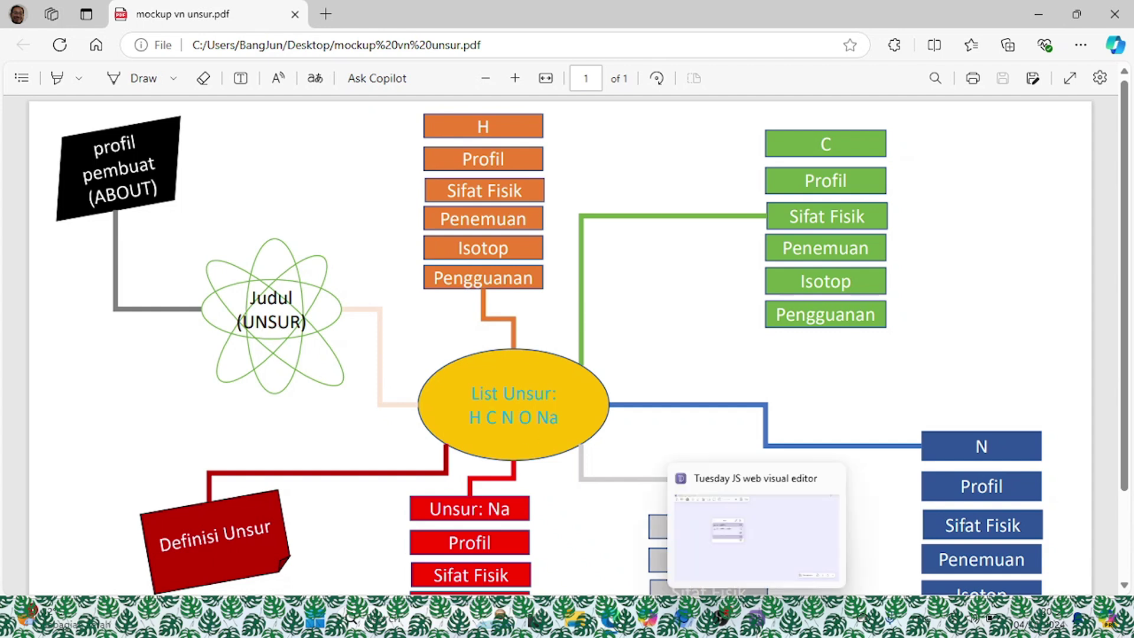
{"action": "left_click", "coordinate": [758, 620]}
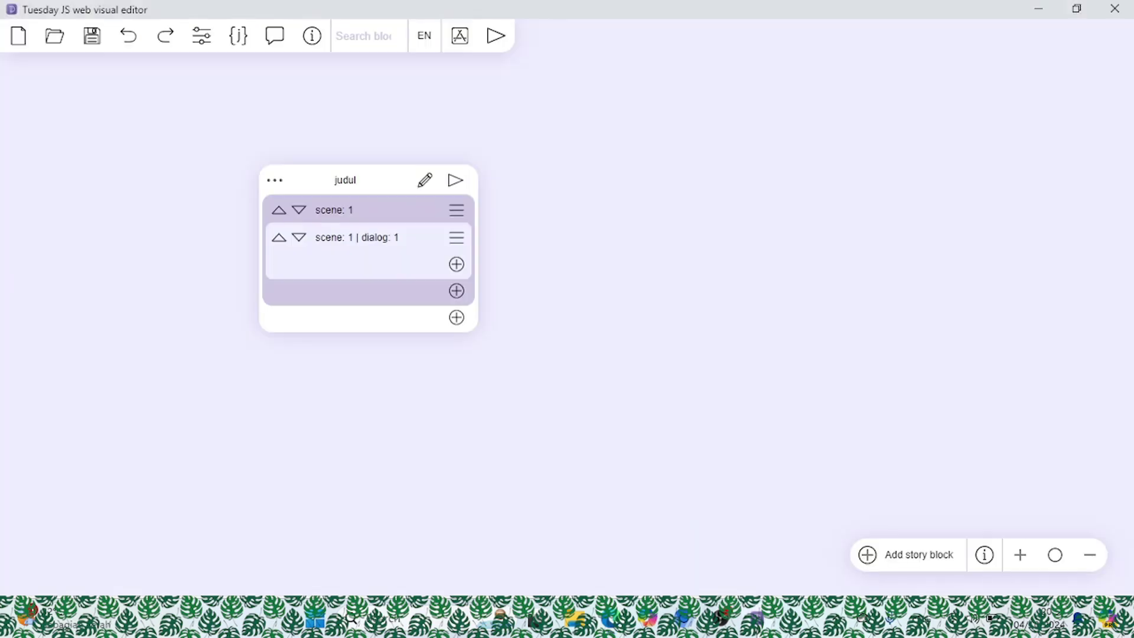
{"action": "left_click", "coordinate": [455, 214]}
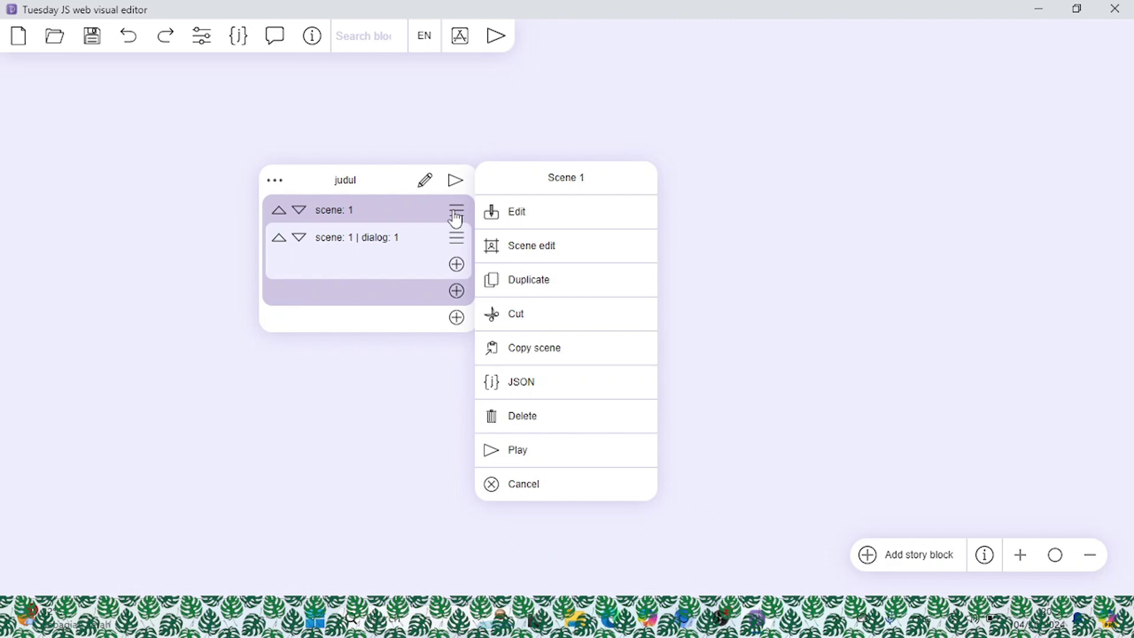
{"action": "left_click", "coordinate": [494, 217]}
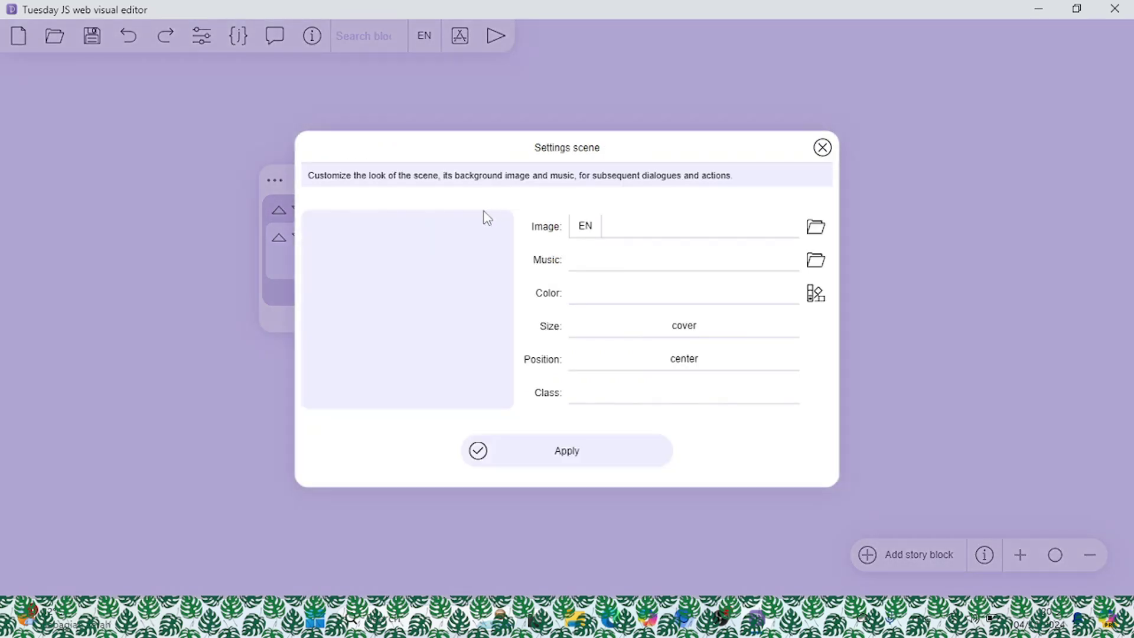
{"action": "left_click", "coordinate": [815, 228]}
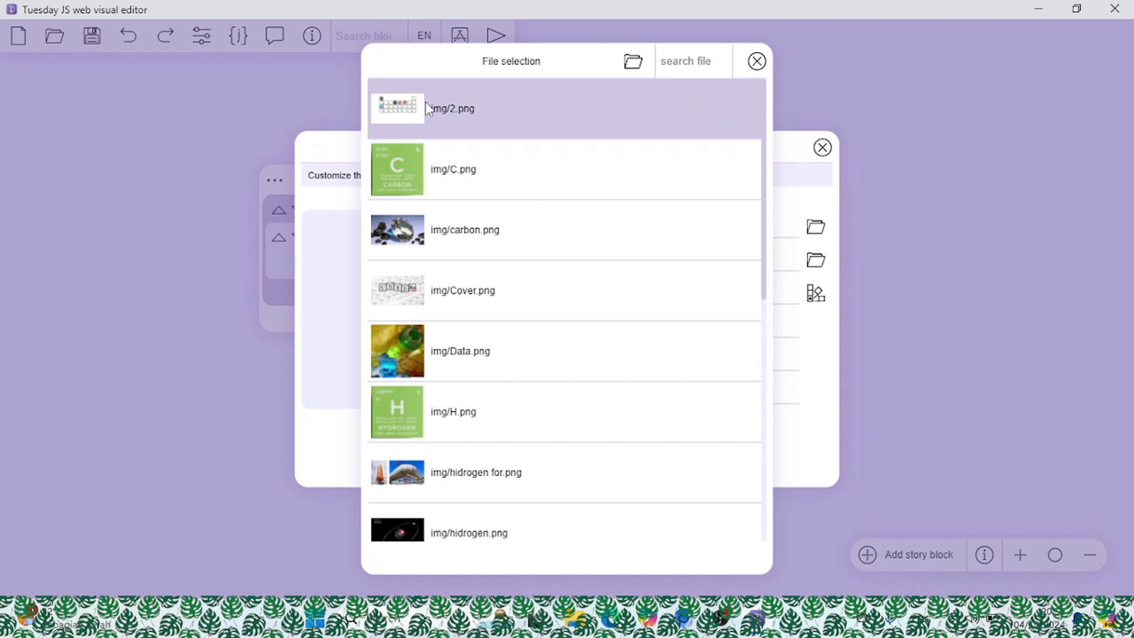
{"action": "scroll", "coordinate": [497, 402], "scroll_direction": "down", "scroll_amount": 3}
{"action": "scroll", "coordinate": [498, 411], "scroll_direction": "down", "scroll_amount": 5}
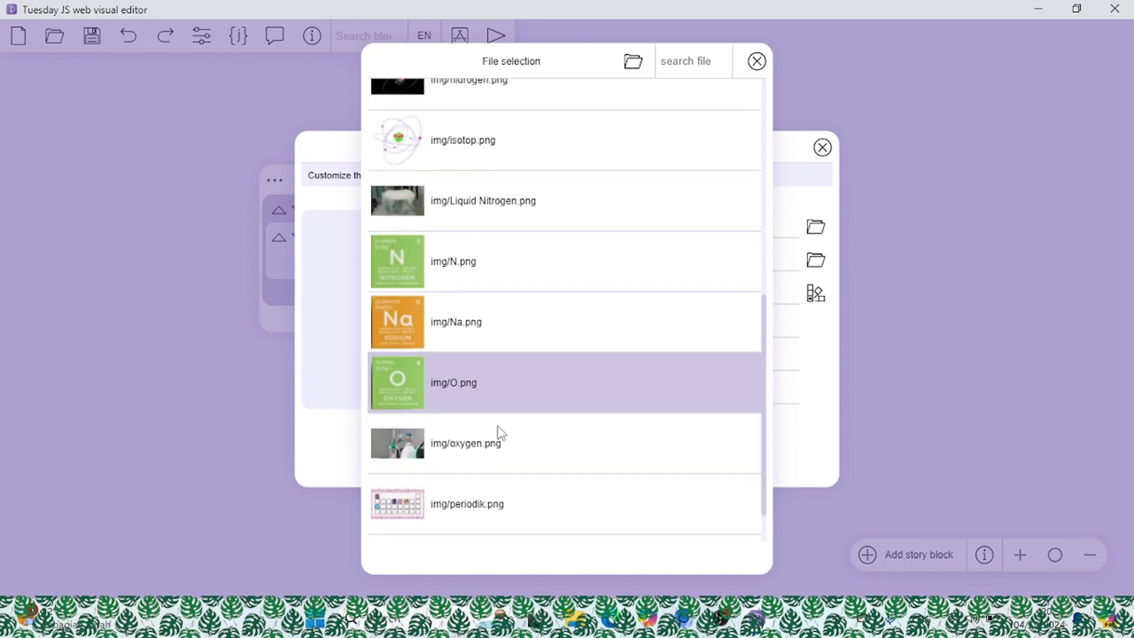
{"action": "left_click", "coordinate": [756, 62]}
{"action": "left_click", "coordinate": [821, 147]}
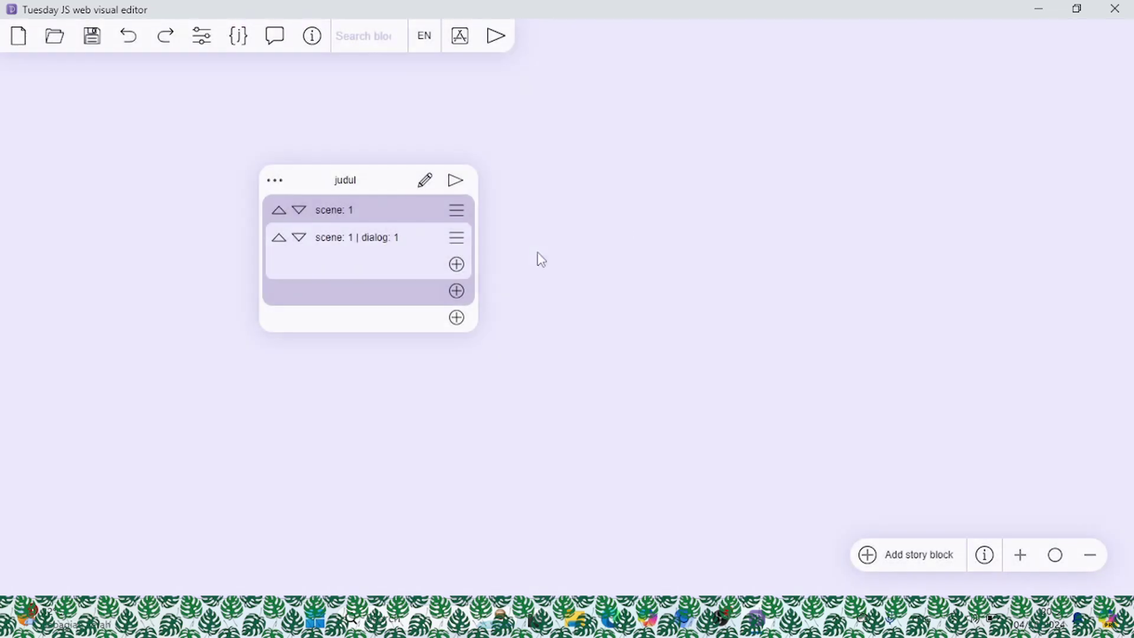
Choose img/Cover.png as the background image in scene 1's settings.
{"action": "left_click", "coordinate": [457, 211]}
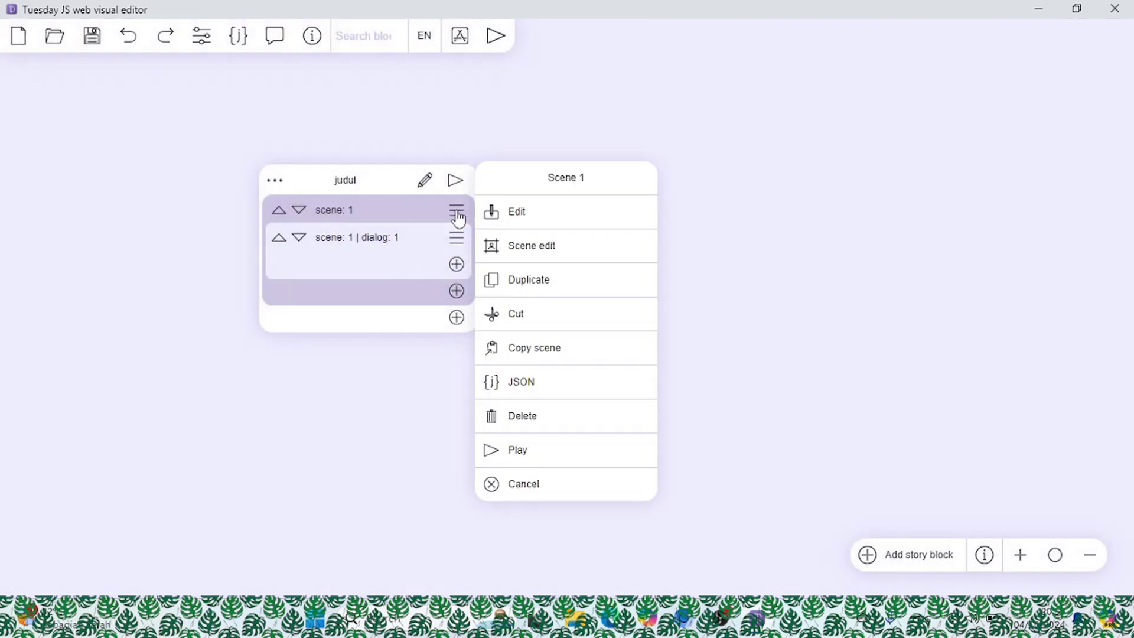
{"action": "left_click", "coordinate": [518, 219]}
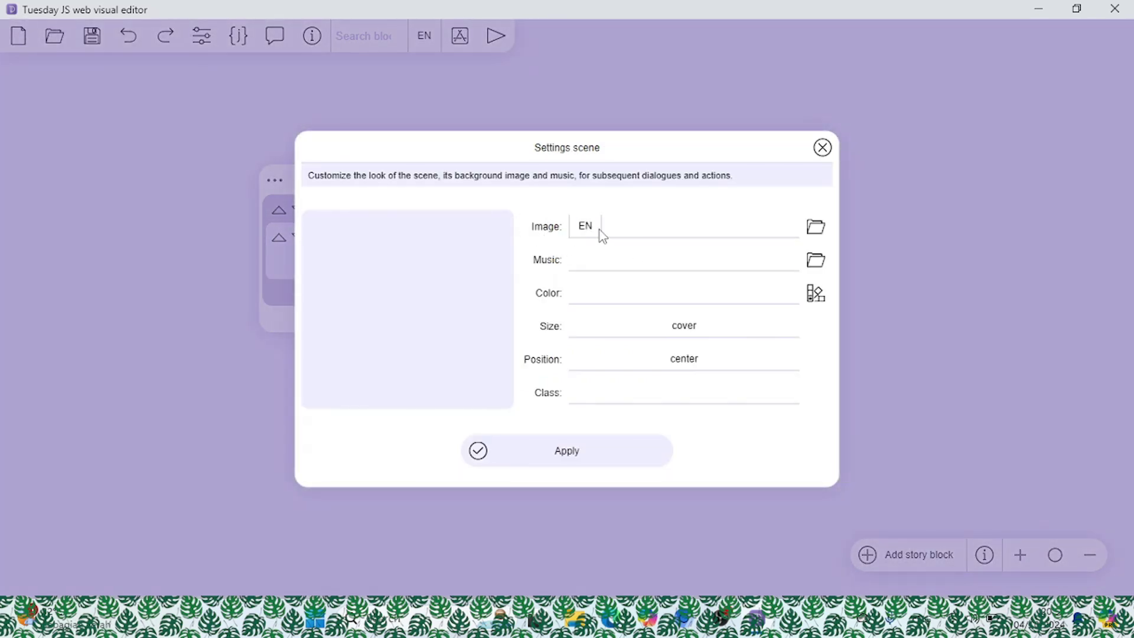
{"action": "left_click", "coordinate": [816, 228]}
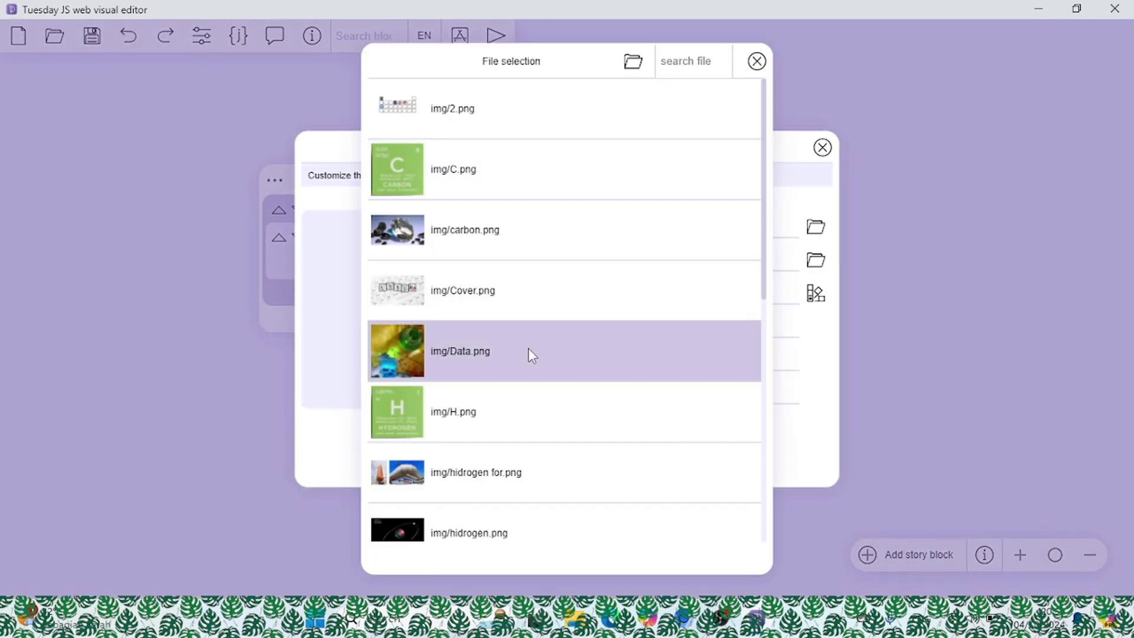
{"action": "scroll", "coordinate": [533, 415], "scroll_direction": "down", "scroll_amount": 4}
{"action": "scroll", "coordinate": [517, 497], "scroll_direction": "down", "scroll_amount": 4}
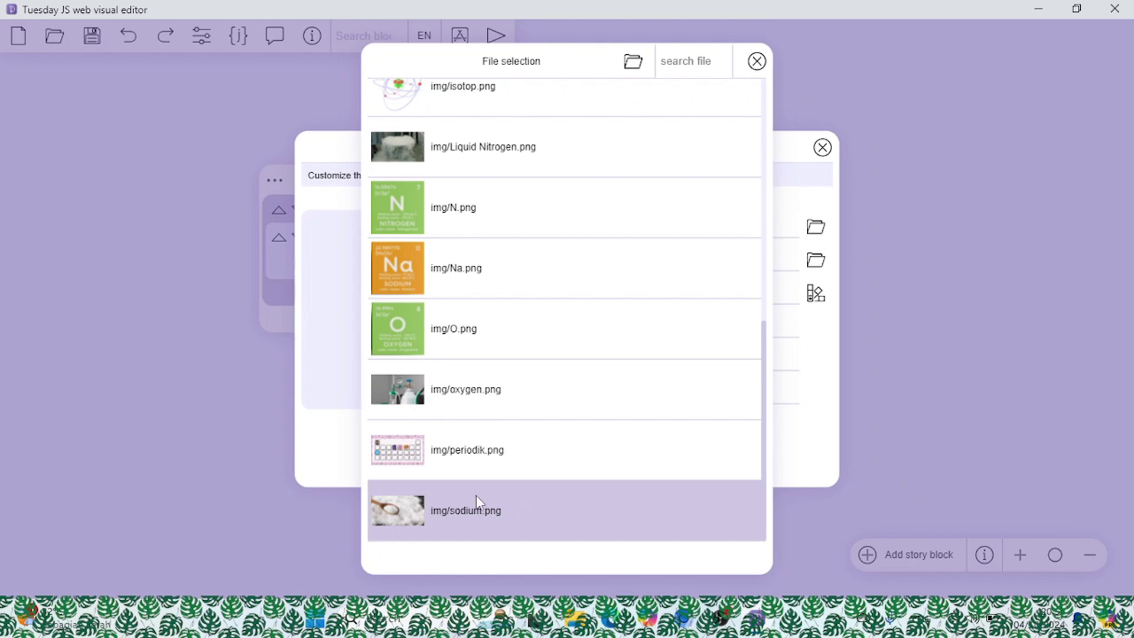
{"action": "scroll", "coordinate": [470, 496], "scroll_direction": "up", "scroll_amount": 8}
{"action": "scroll", "coordinate": [471, 378], "scroll_direction": "down", "scroll_amount": 1}
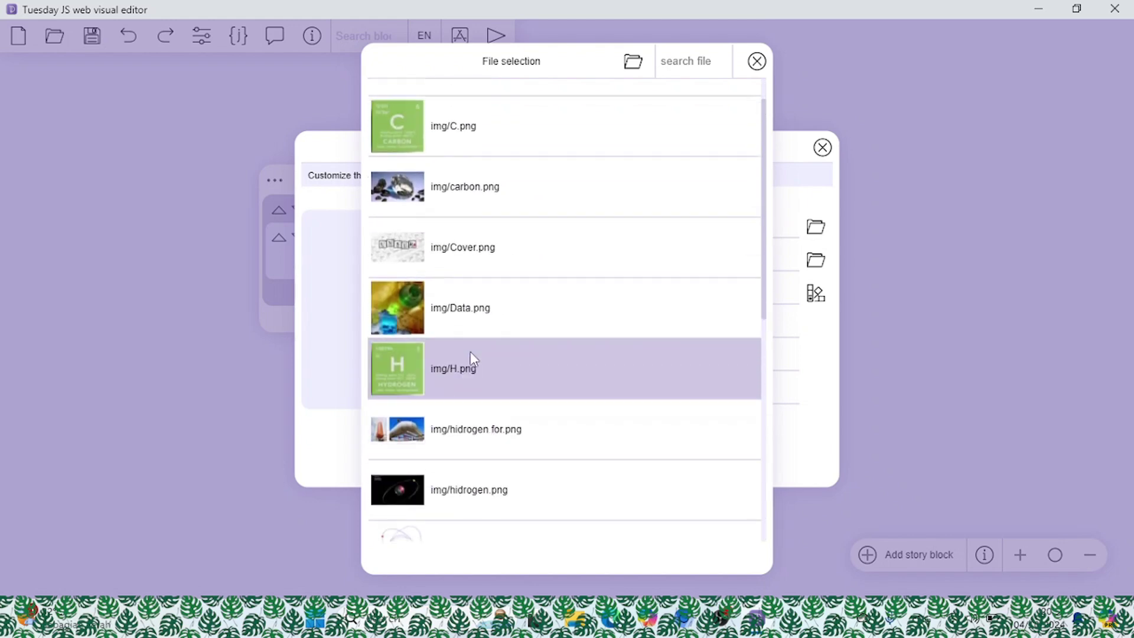
{"action": "scroll", "coordinate": [476, 307], "scroll_direction": "up", "scroll_amount": 1}
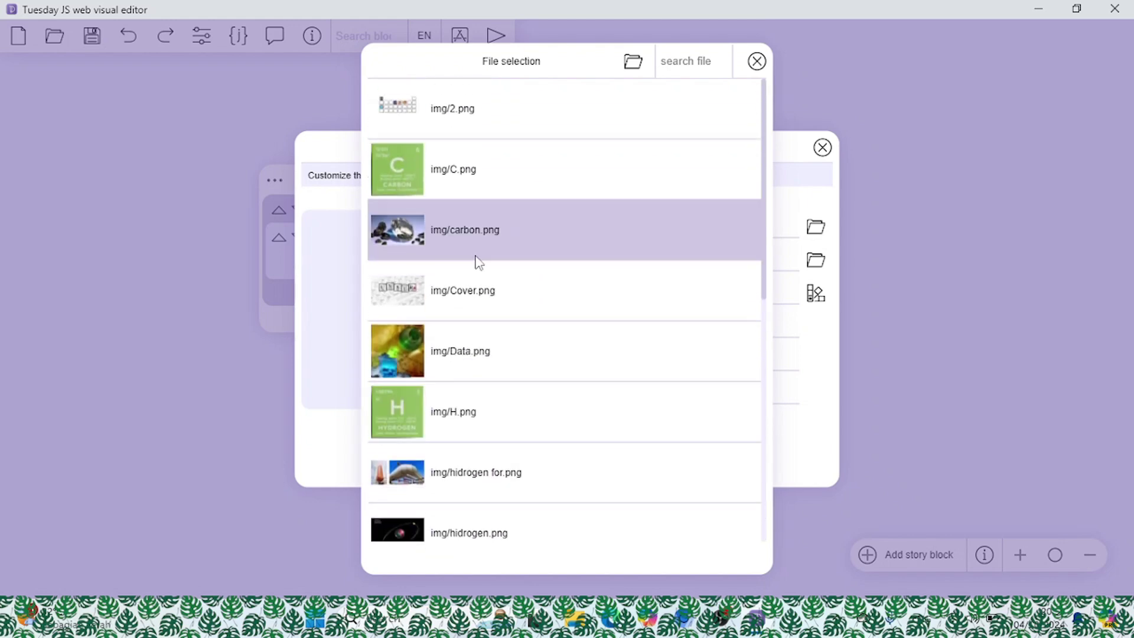
{"action": "left_click", "coordinate": [478, 295]}
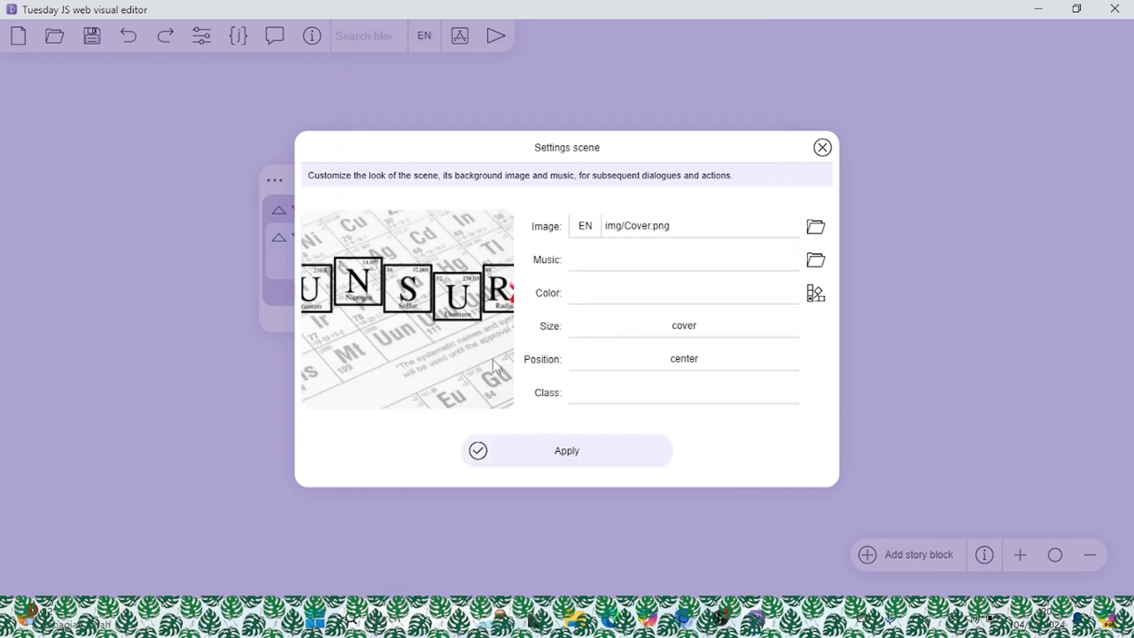
Set the background image's size to contain, apply the scene settings, and preview the judul block.
{"action": "left_click", "coordinate": [691, 334]}
{"action": "left_click", "coordinate": [639, 358]}
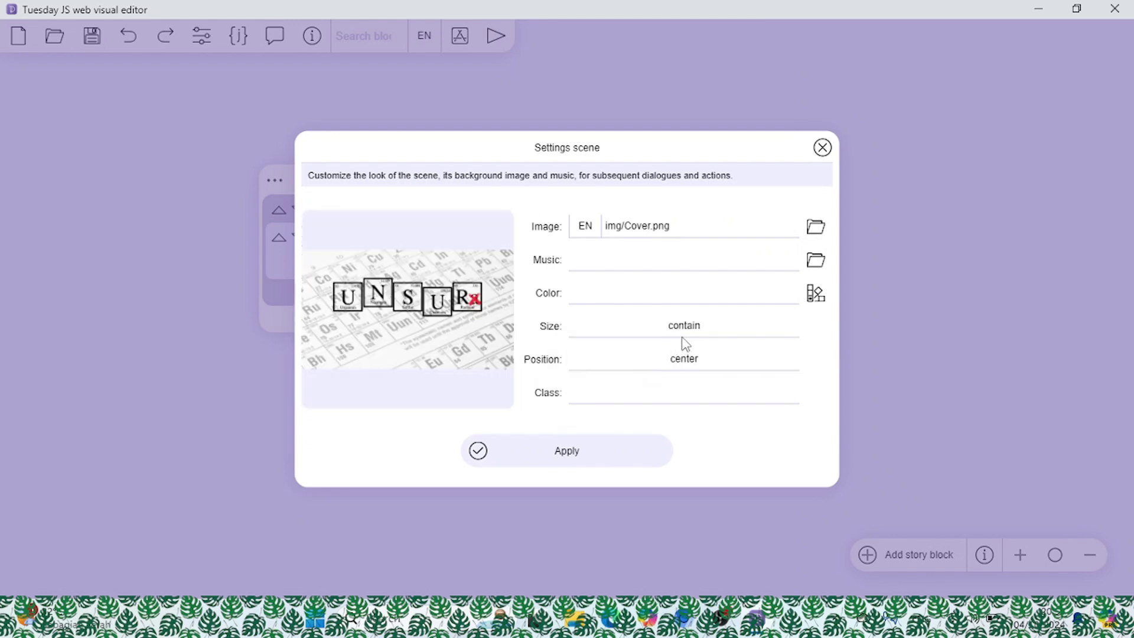
{"action": "left_click", "coordinate": [571, 455]}
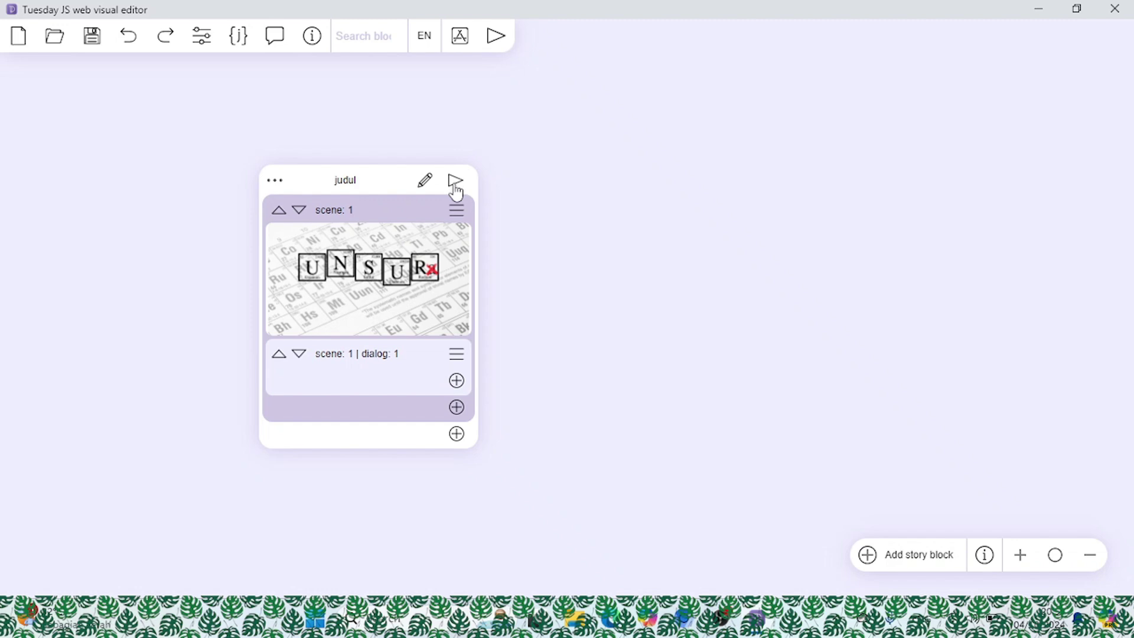
{"action": "left_click", "coordinate": [455, 183]}
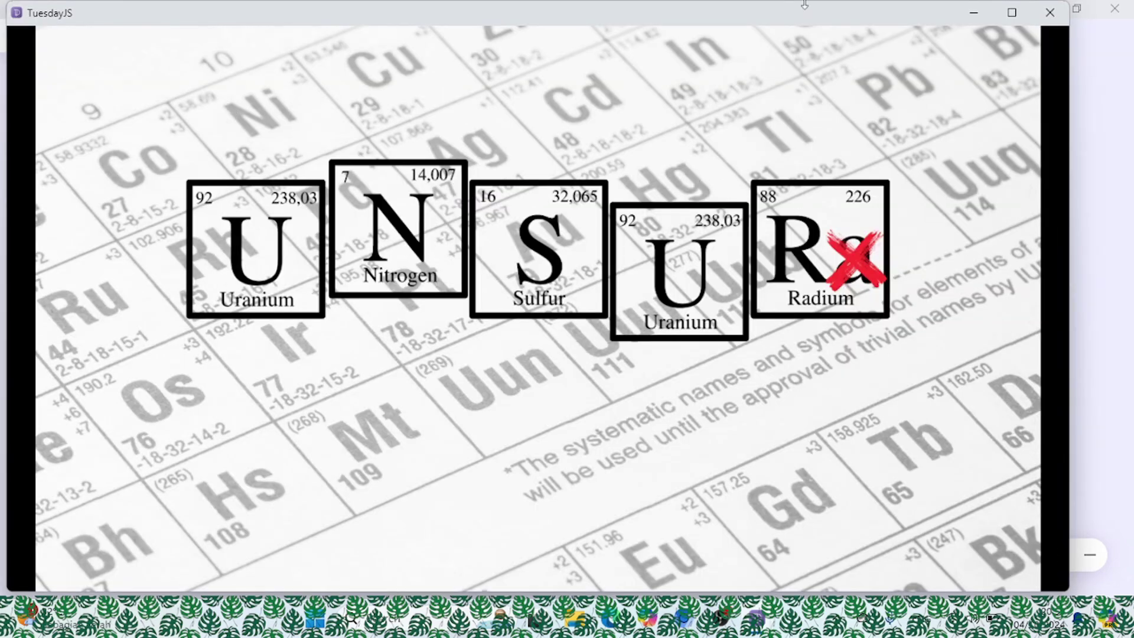
{"action": "left_click", "coordinate": [1047, 15]}
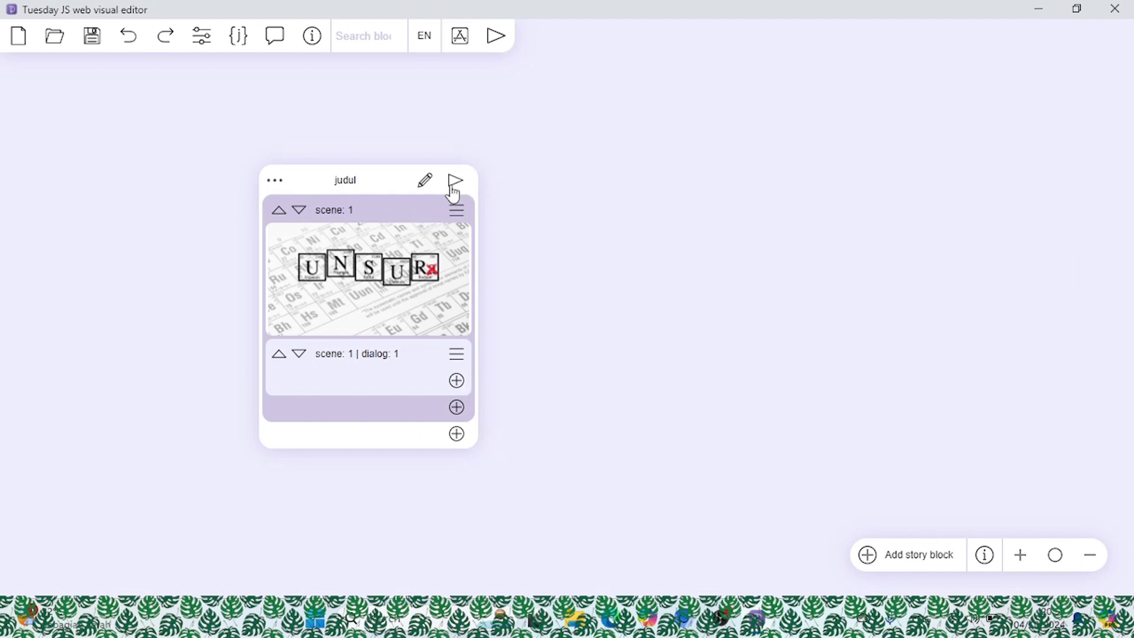
Move the judul block further up and to the left and delete dialog 1 from scene 1.
{"action": "left_click_drag", "start_coordinate": [389, 175], "coordinate": [352, 137]}
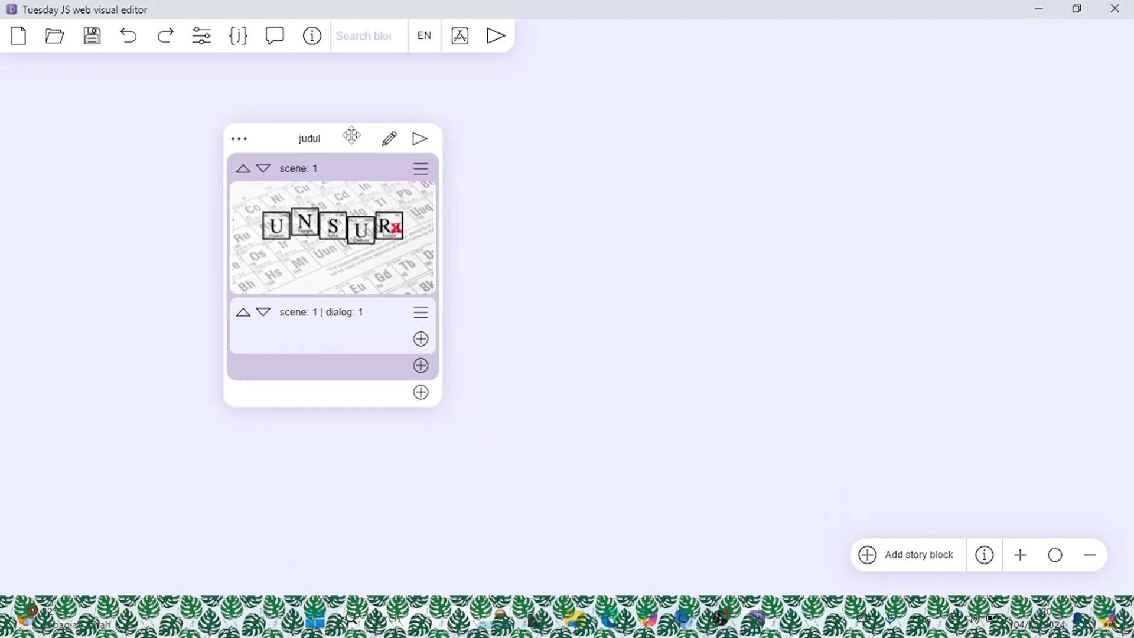
{"action": "left_click", "coordinate": [421, 317]}
{"action": "left_click", "coordinate": [478, 479]}
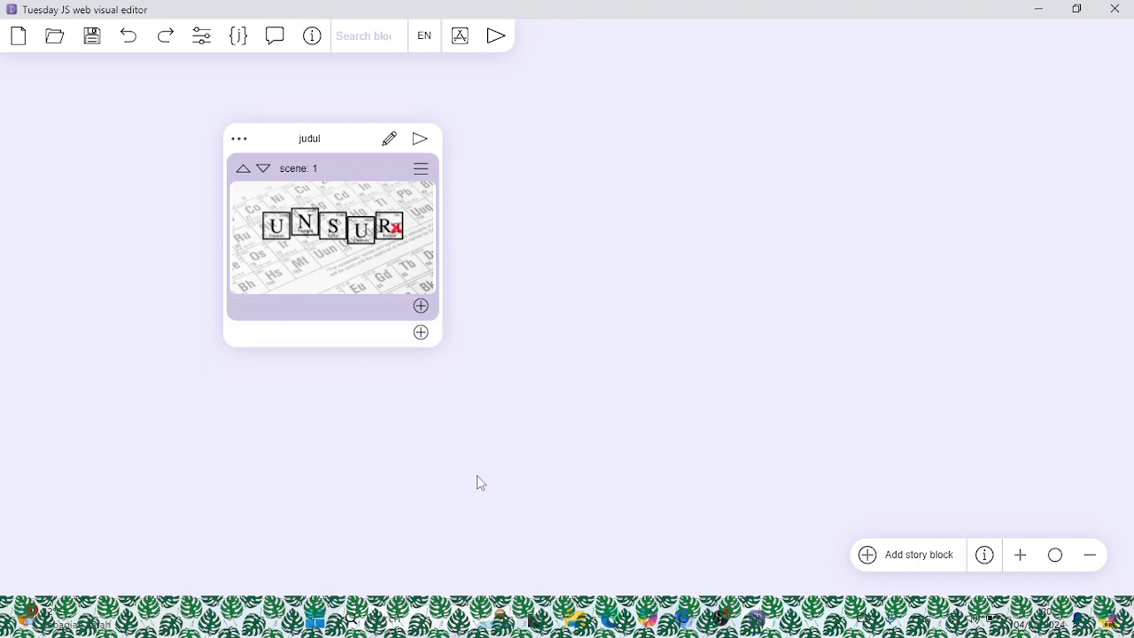
Preview the judul block on its own and the whole project.
{"action": "left_click", "coordinate": [419, 142]}
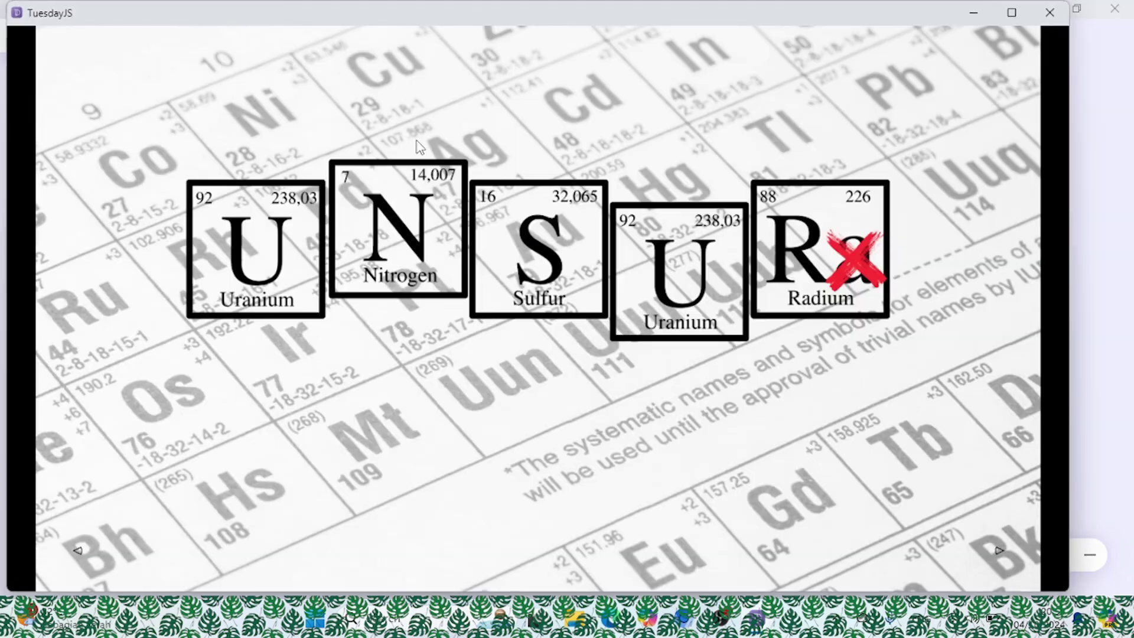
{"action": "left_click", "coordinate": [1050, 14]}
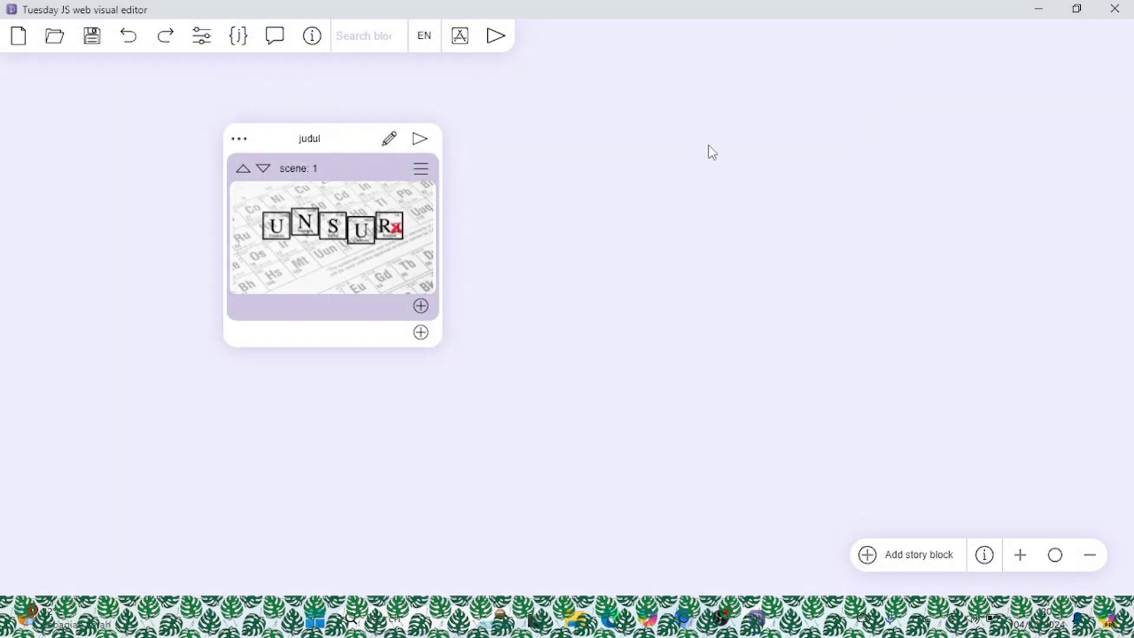
{"action": "left_click", "coordinate": [497, 43]}
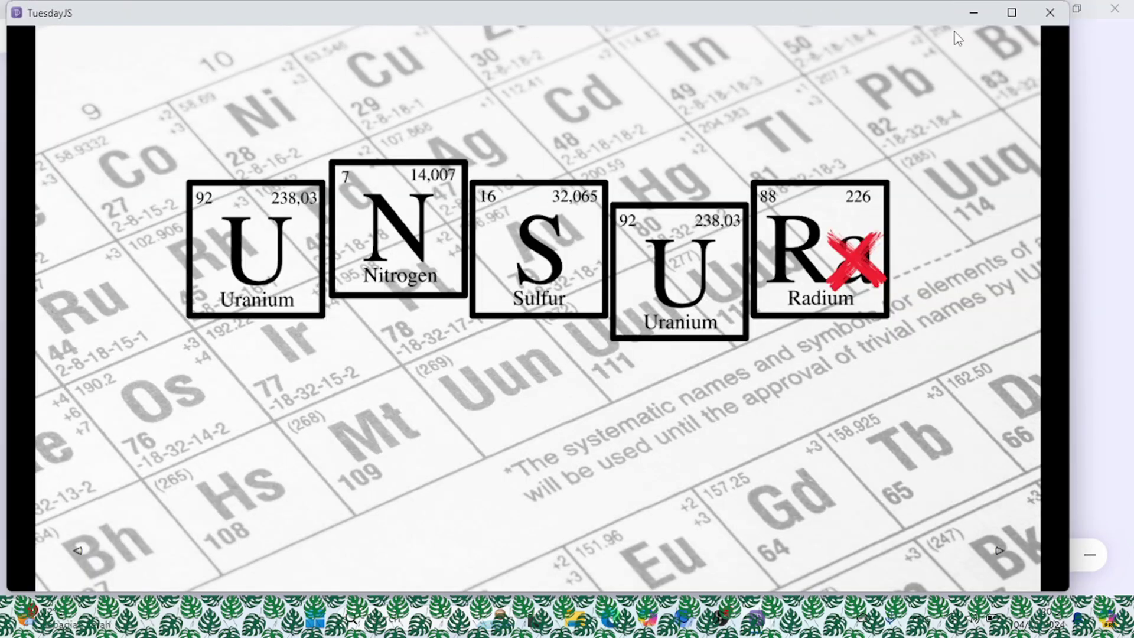
{"action": "left_click", "coordinate": [1043, 19]}
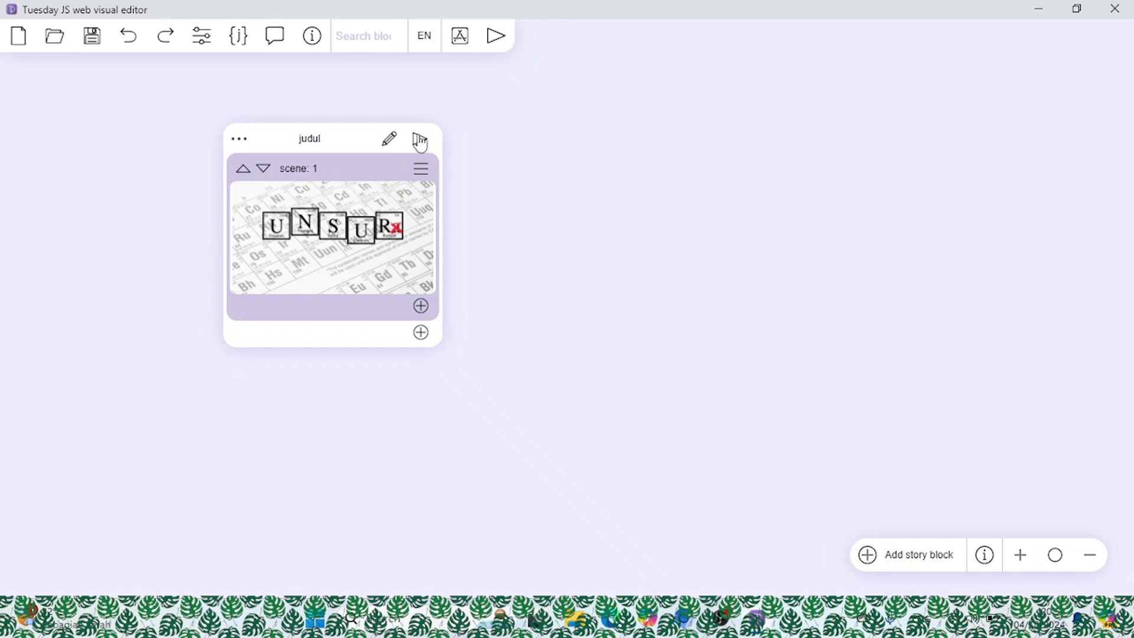
Check the project settings, and consult mockup vn unsur.pdf in Microsoft Edge before returning to Tuesday JS.
{"action": "left_click", "coordinate": [421, 173]}
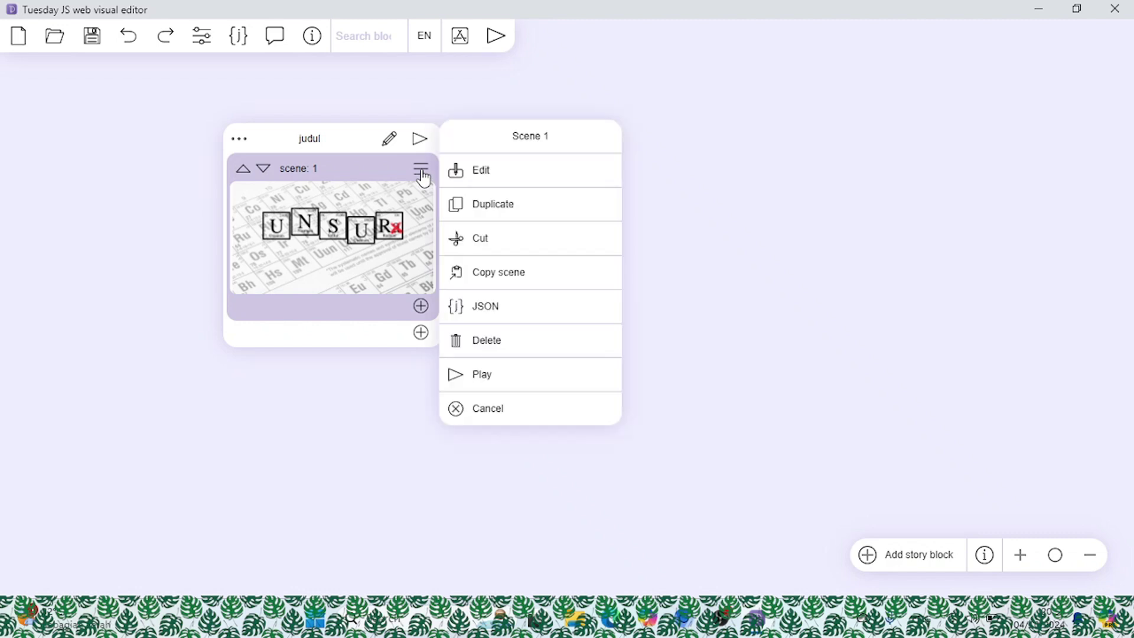
{"action": "left_click", "coordinate": [340, 137]}
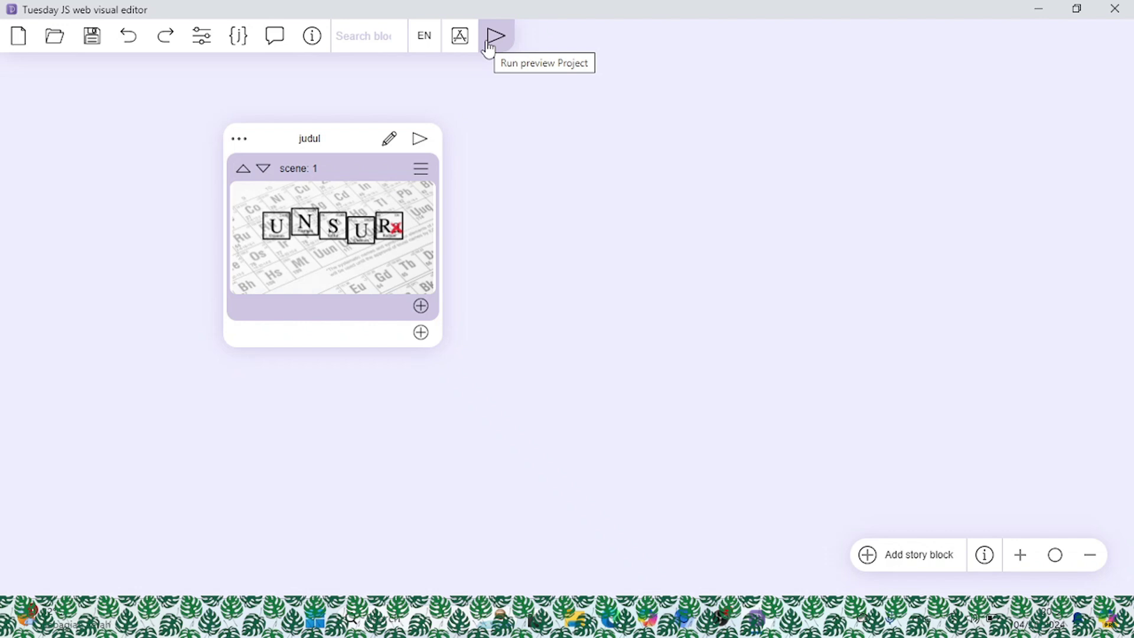
{"action": "left_click", "coordinate": [200, 39]}
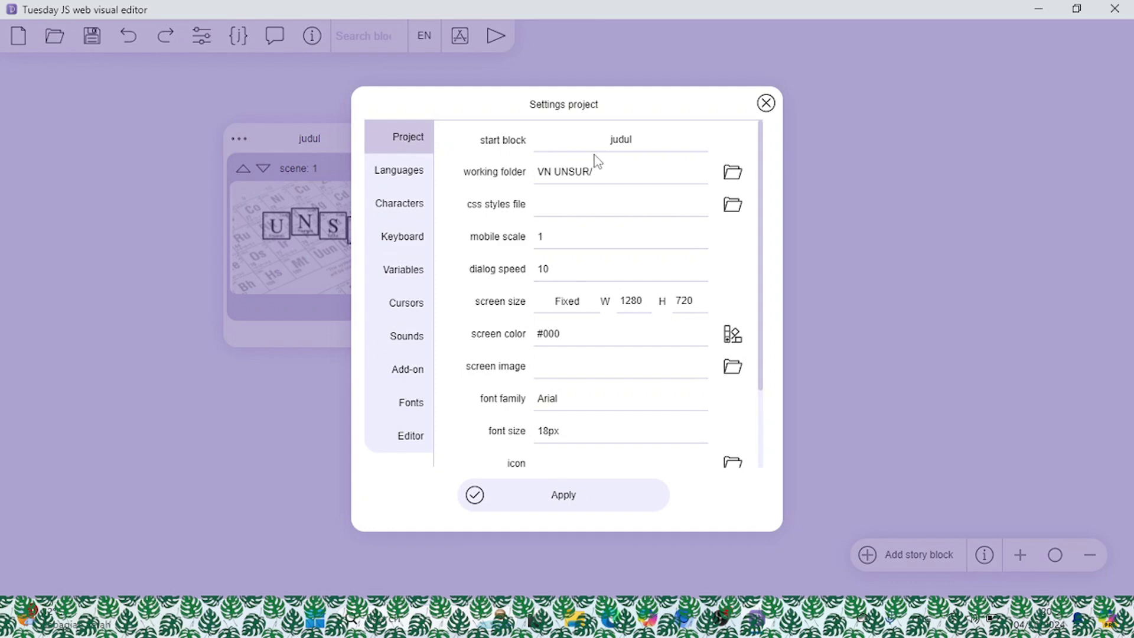
{"action": "left_click", "coordinate": [766, 104]}
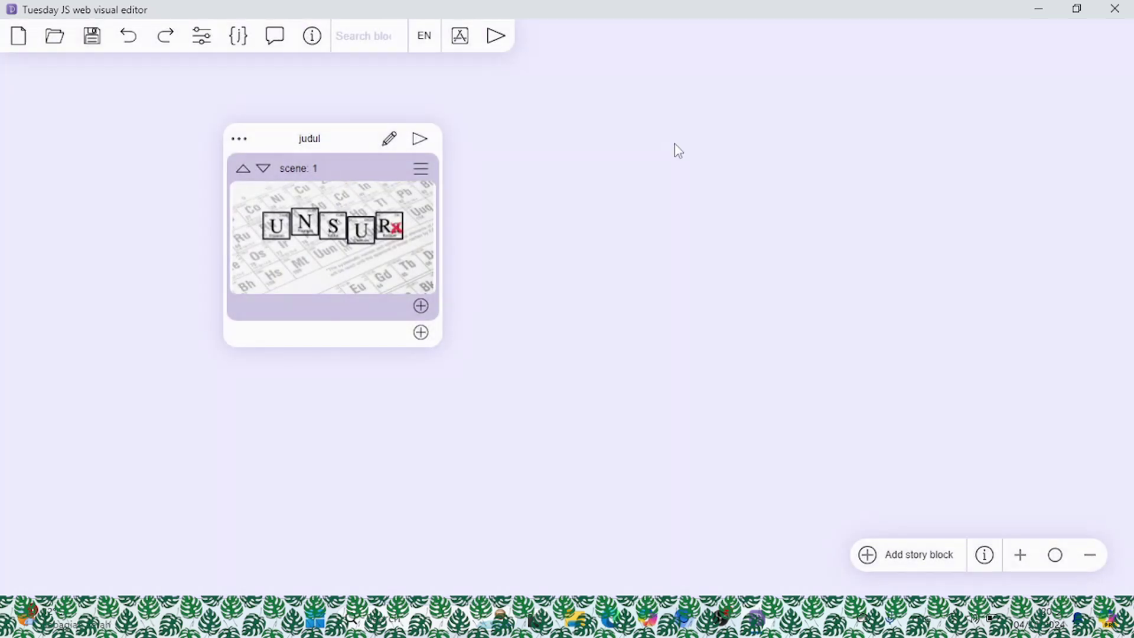
{"action": "left_click", "coordinate": [616, 630]}
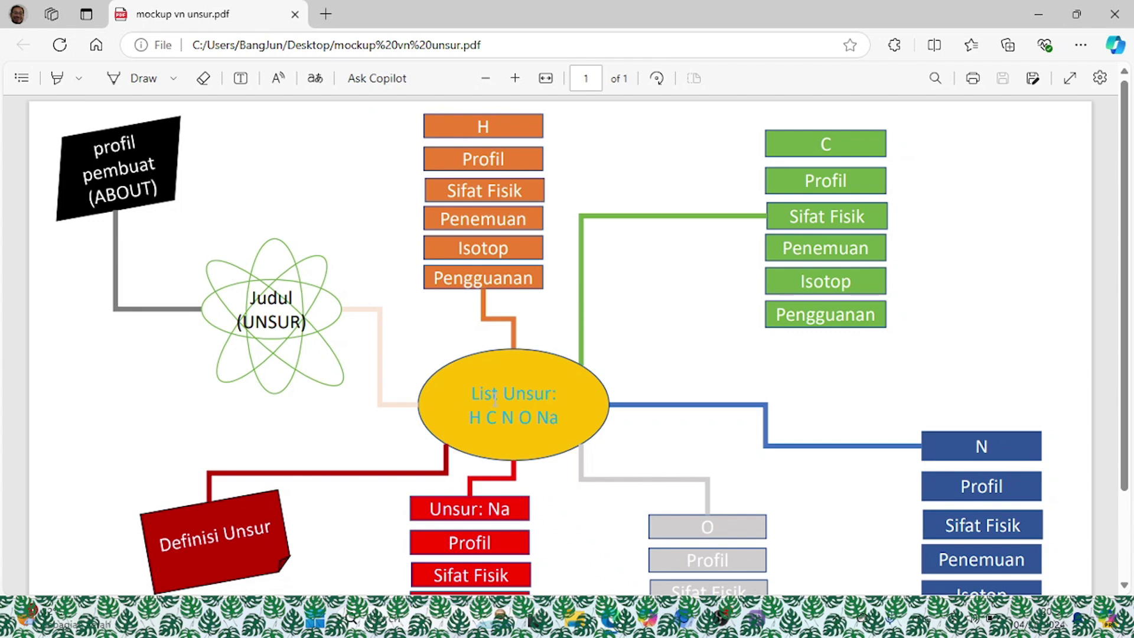
{"action": "left_click", "coordinate": [757, 619]}
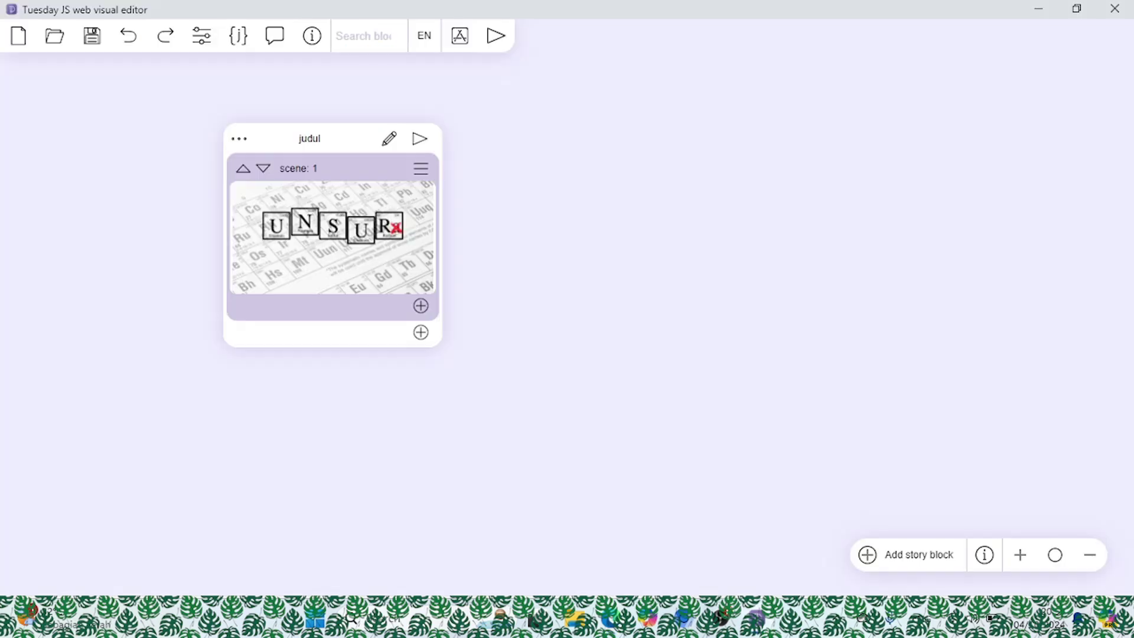
Add a Choice to scene 1 of the judul block with a first button labelled MULAI.
{"action": "left_click", "coordinate": [418, 307]}
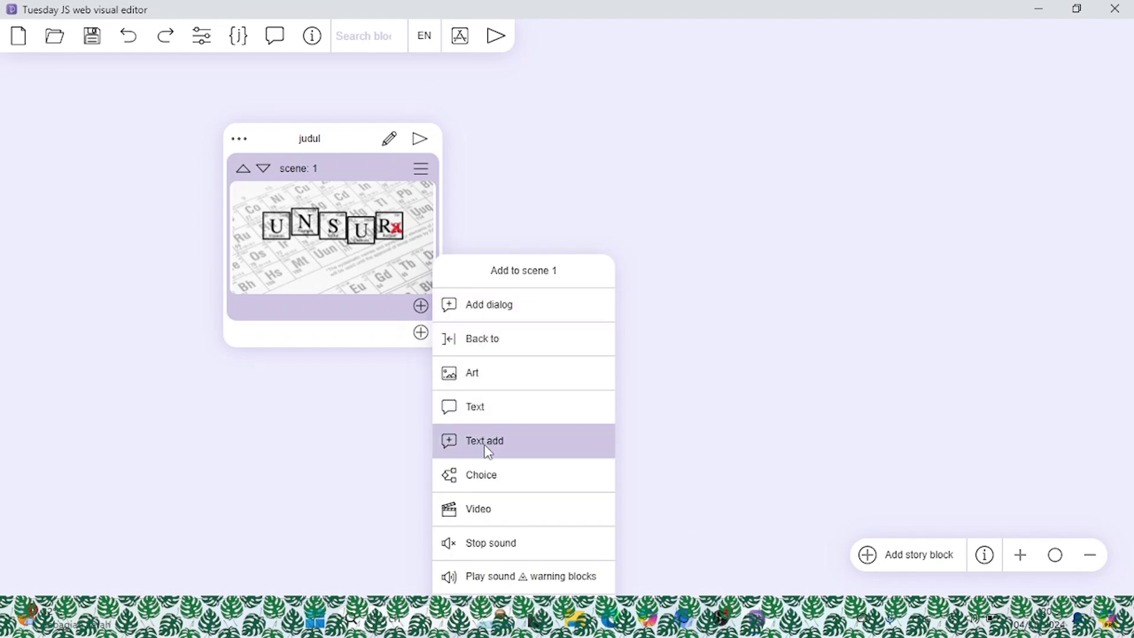
{"action": "left_click", "coordinate": [483, 475]}
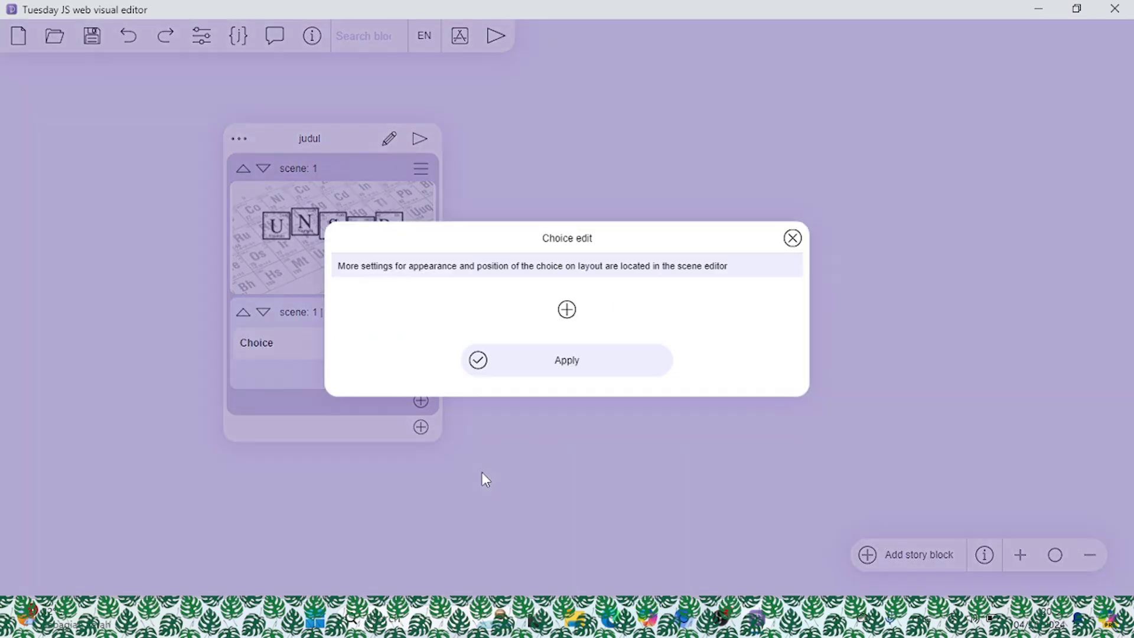
{"action": "left_click", "coordinate": [567, 311]}
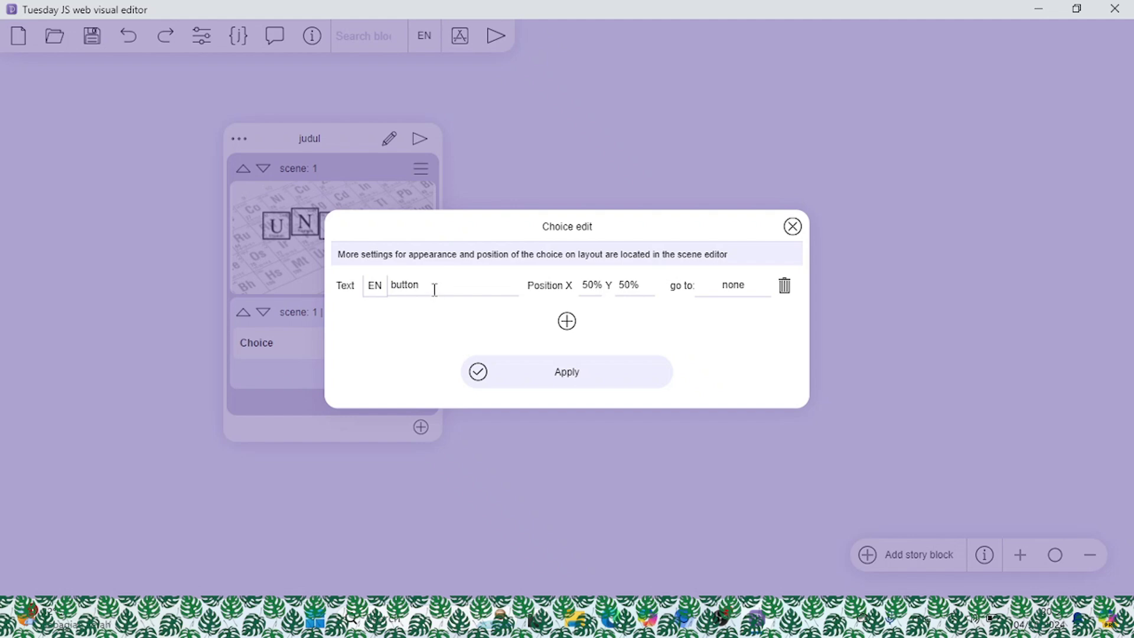
{"action": "left_click_drag", "start_coordinate": [435, 290], "coordinate": [388, 293]}
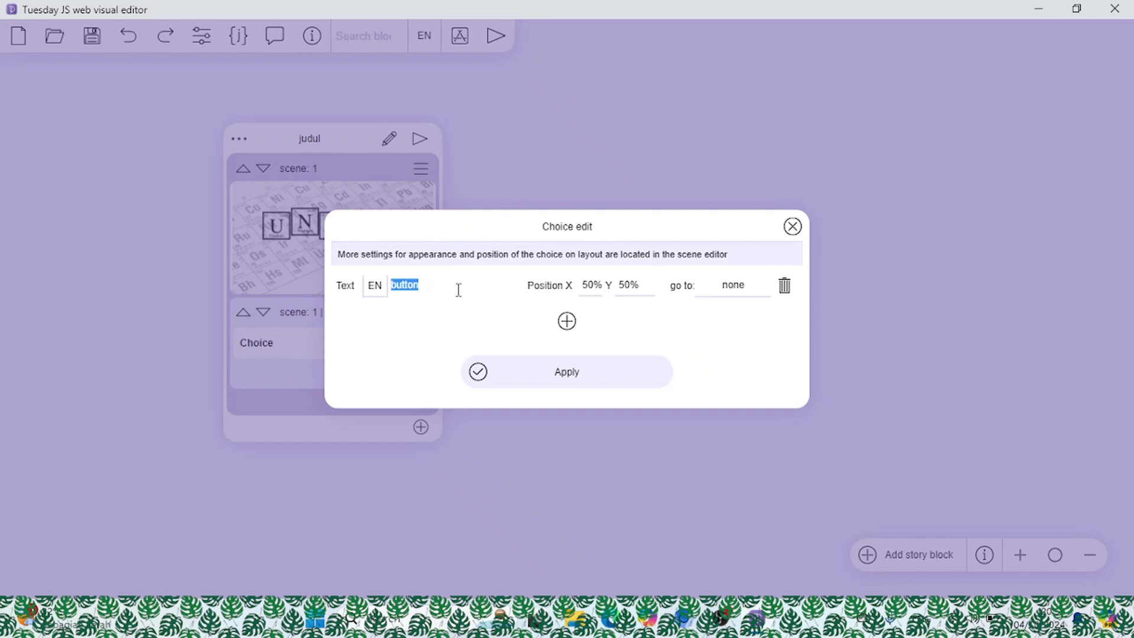
{"action": "type", "text": "MULAI"}
Add a second choice button labelled about at Y position 60%, apply the choice, and preview the judul block.
{"action": "left_click", "coordinate": [566, 322]}
{"action": "left_click_drag", "start_coordinate": [444, 299], "coordinate": [373, 306]}
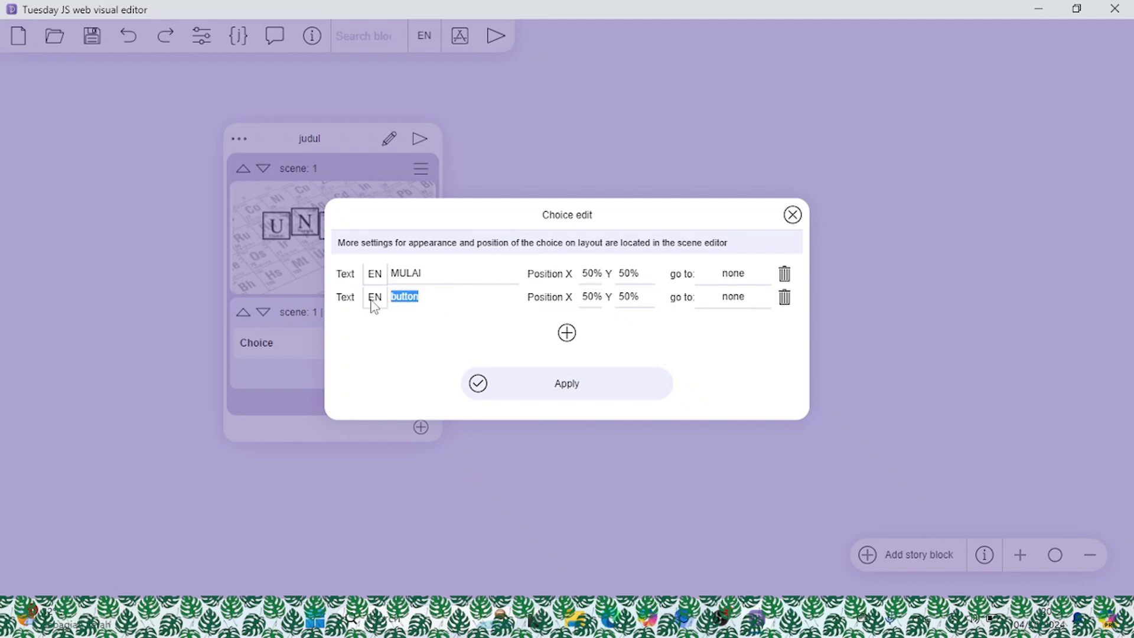
{"action": "type", "text": "abo"}
{"action": "left_click", "coordinate": [622, 296]}
{"action": "key", "text": "BackSpace"}
{"action": "left_click", "coordinate": [603, 383]}
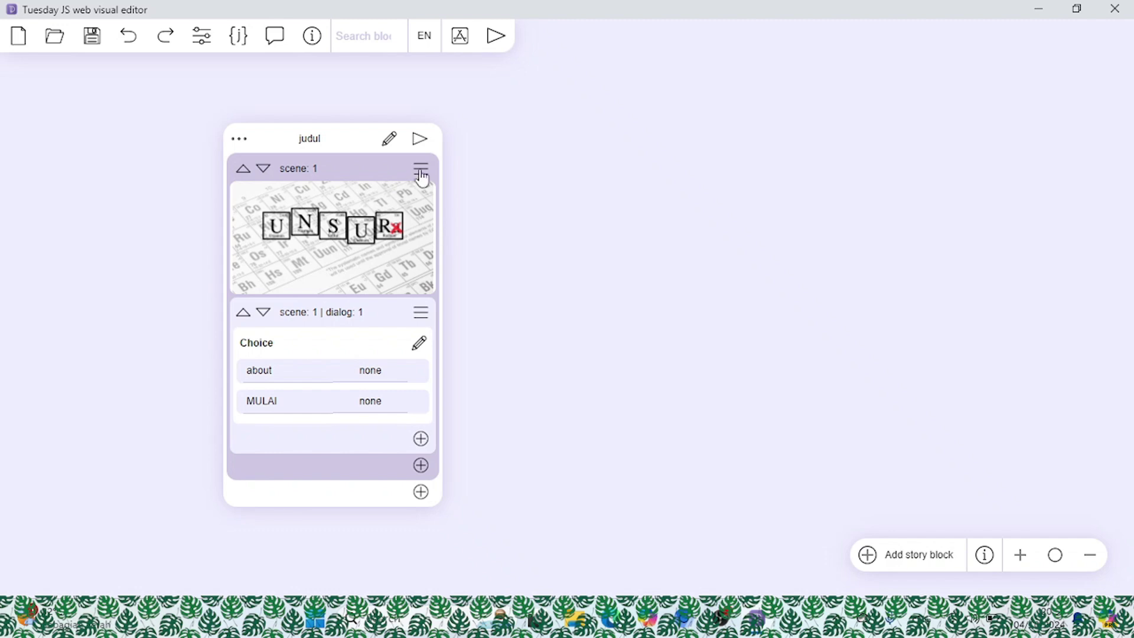
{"action": "left_click", "coordinate": [419, 140]}
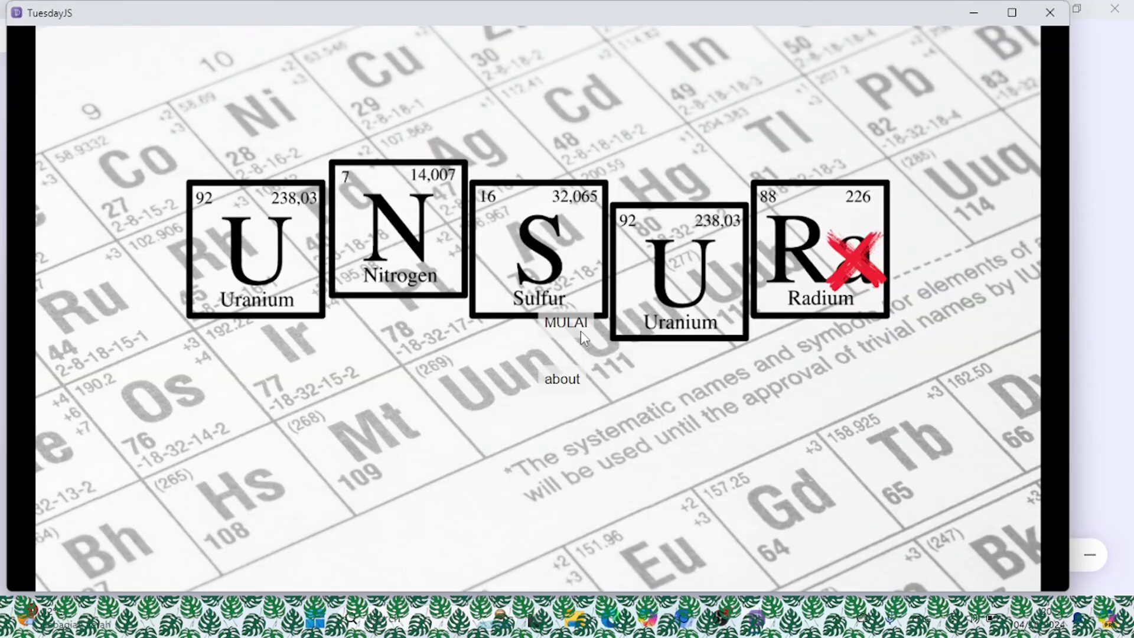
{"action": "left_click", "coordinate": [1050, 12]}
Set the choice buttons' Y positions to 60% for MULAI and 70% for about, and preview the judul block.
{"action": "left_click", "coordinate": [419, 343]}
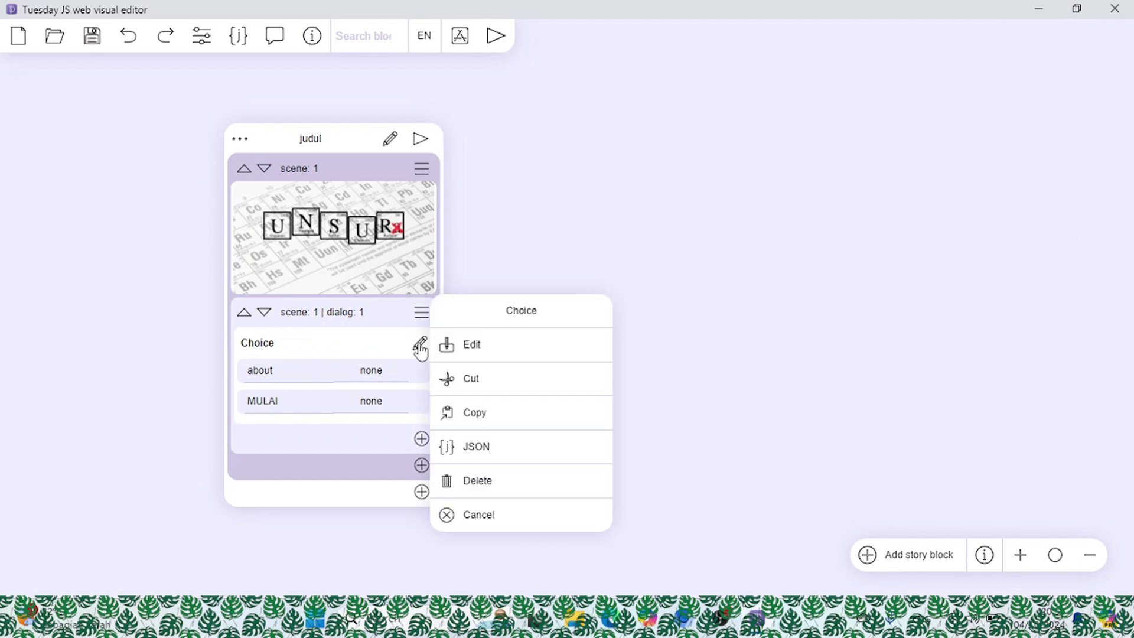
{"action": "left_click", "coordinate": [449, 345]}
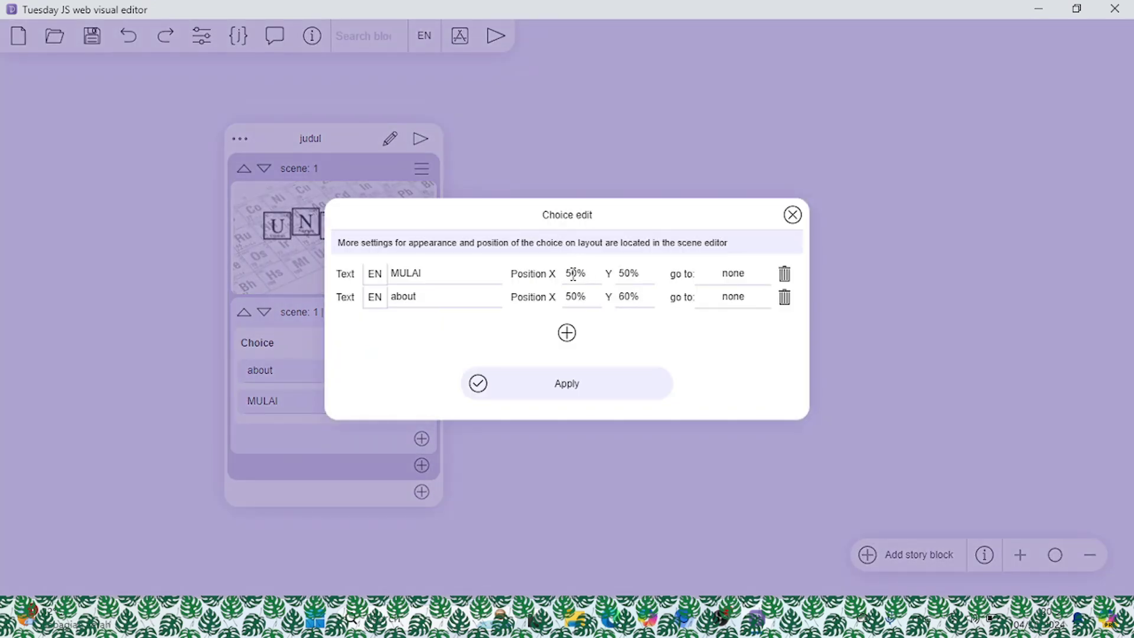
{"action": "left_click", "coordinate": [573, 273]}
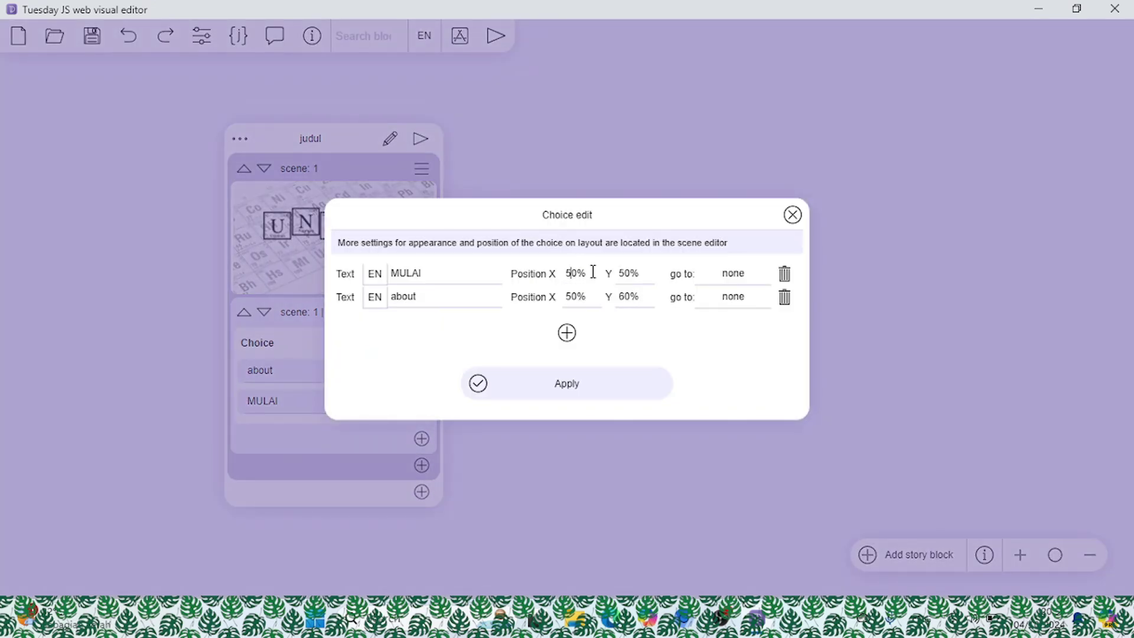
{"action": "left_click", "coordinate": [626, 273]}
{"action": "type", "text": "60"}
{"action": "left_click", "coordinate": [627, 296]}
{"action": "key", "text": "BackSpace"}
{"action": "type", "text": "7"}
{"action": "left_click", "coordinate": [591, 383]}
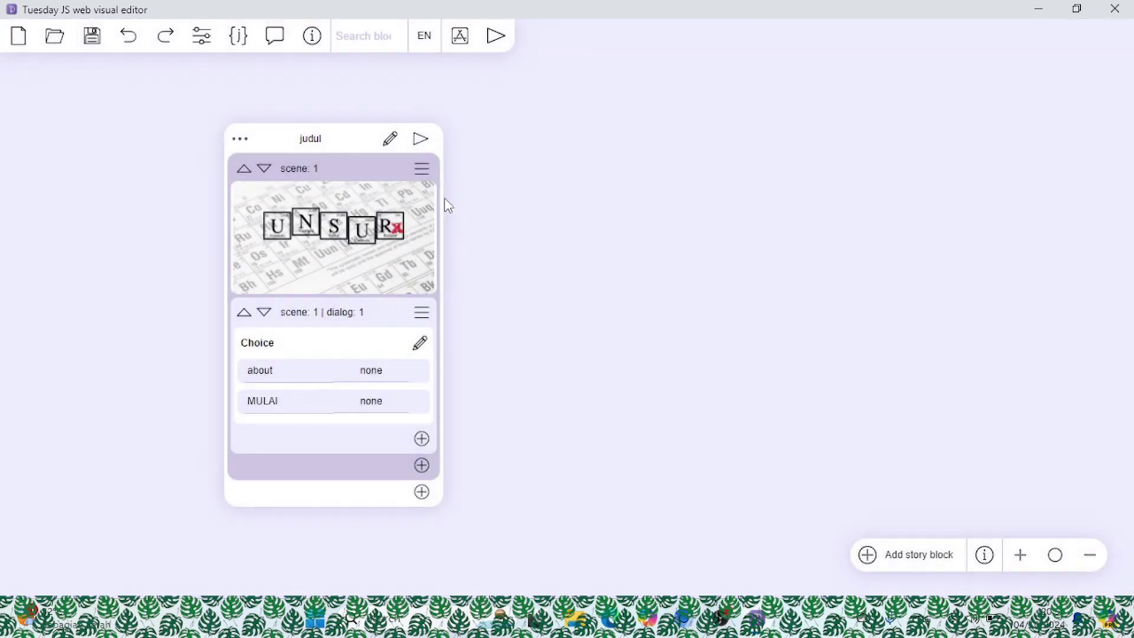
{"action": "left_click", "coordinate": [420, 140]}
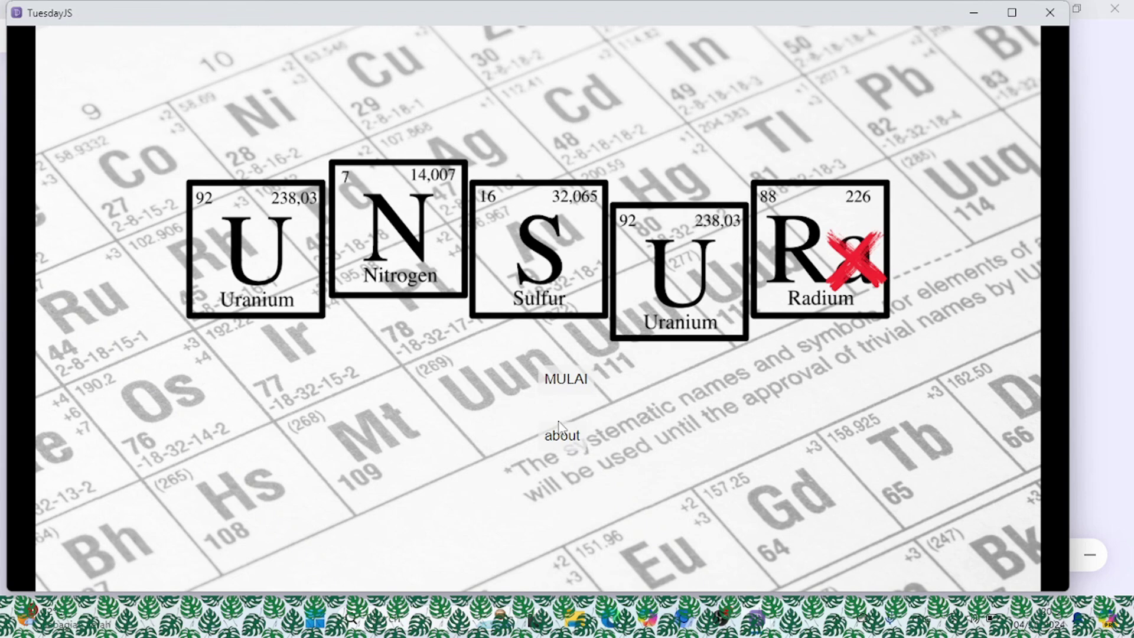
{"action": "left_click", "coordinate": [1049, 12]}
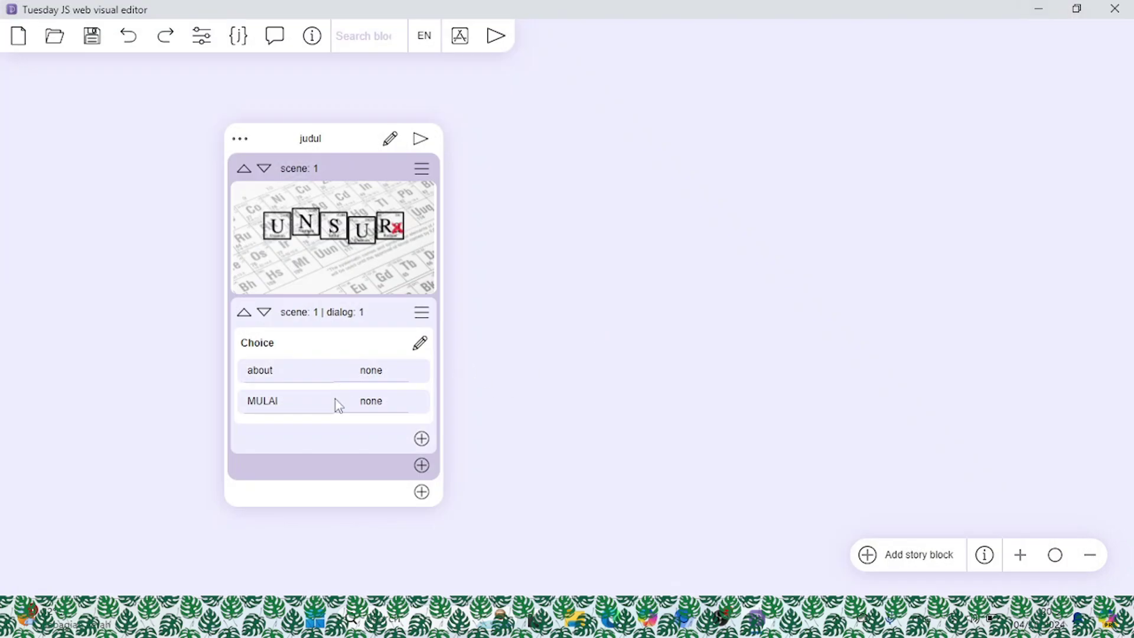
Change the second choice button's text to ABOUT in capitals and apply the choice settings.
{"action": "left_click", "coordinate": [419, 343]}
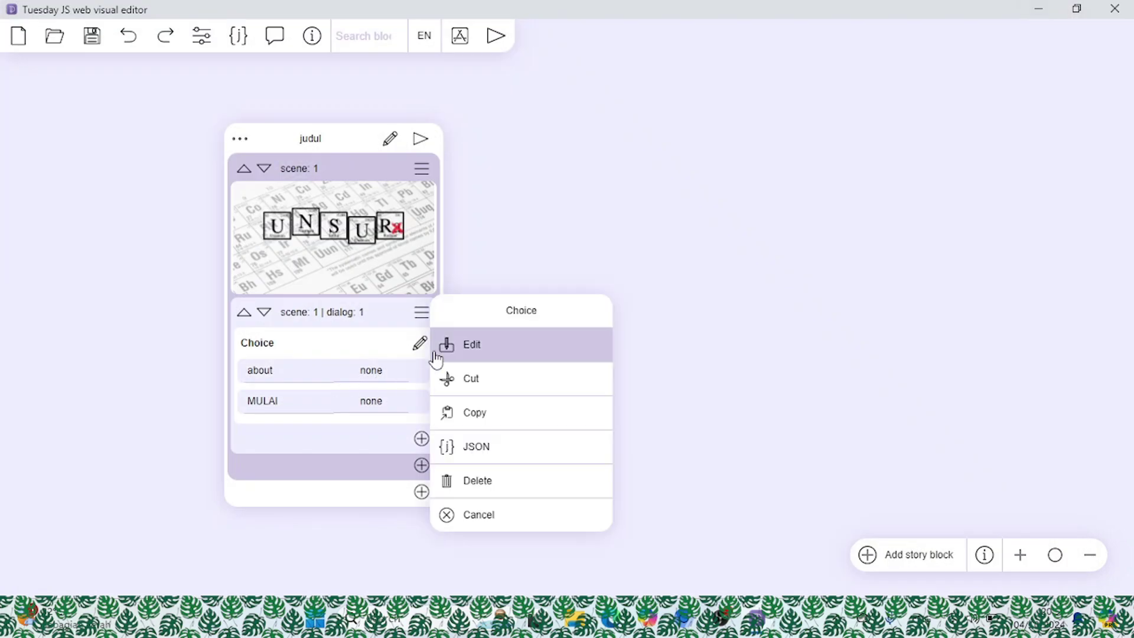
{"action": "left_click", "coordinate": [433, 351]}
{"action": "left_click_drag", "start_coordinate": [431, 302], "coordinate": [352, 310]}
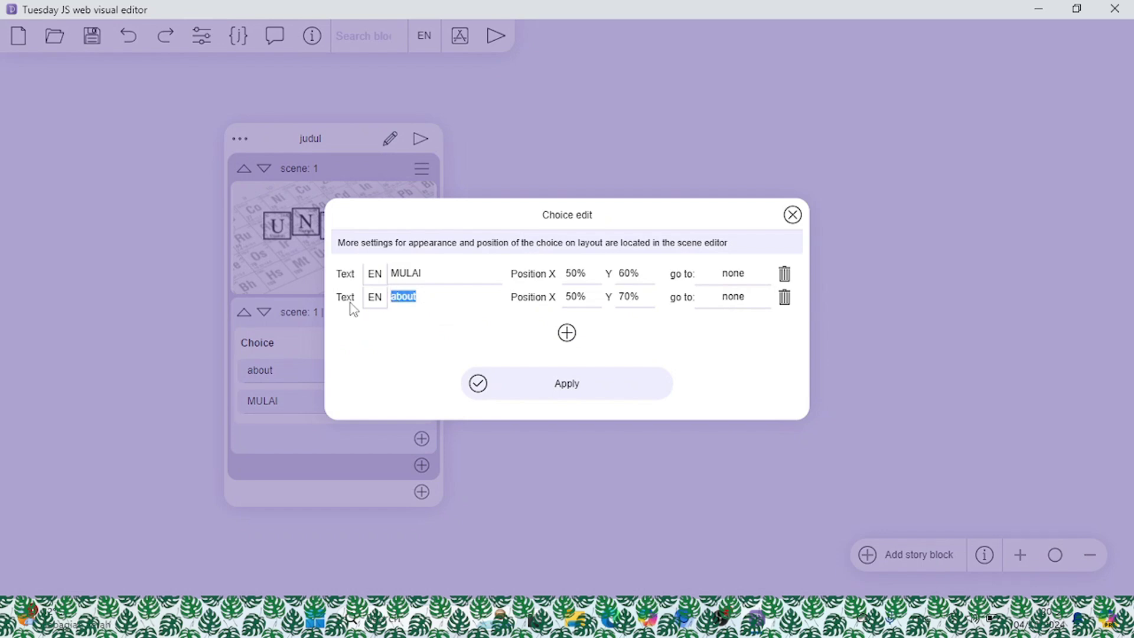
{"action": "type", "text": "ABOUT"}
{"action": "left_click", "coordinate": [527, 377]}
Shift the judul block slightly to the right and collapse it, and preview the whole project.
{"action": "left_click_drag", "start_coordinate": [274, 137], "coordinate": [329, 129]}
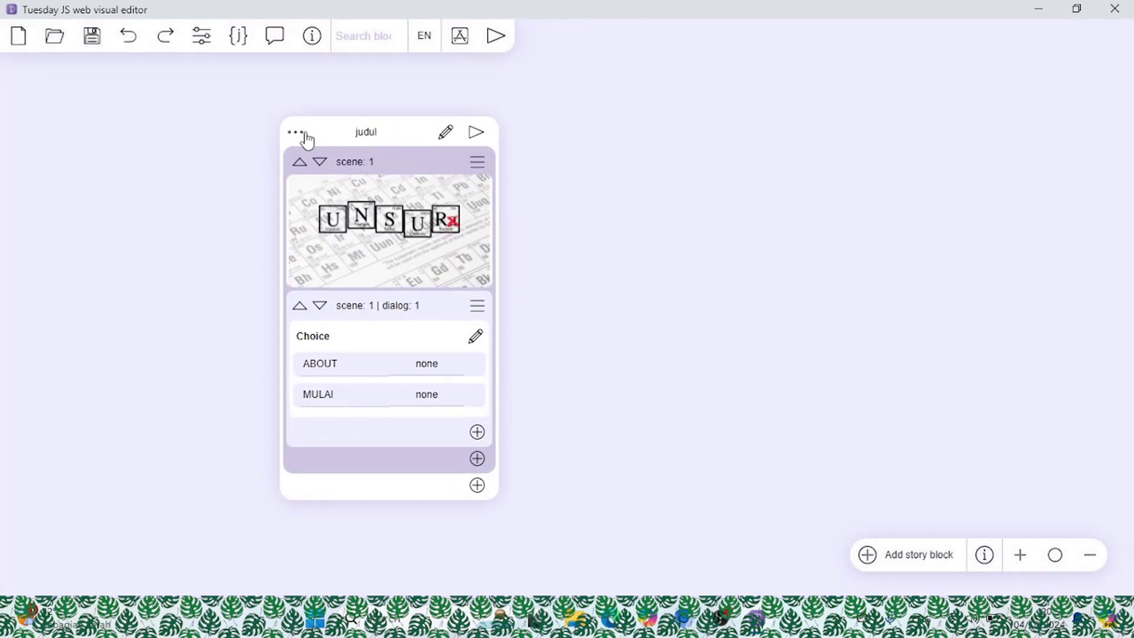
{"action": "left_click", "coordinate": [294, 139]}
{"action": "left_click", "coordinate": [499, 35]}
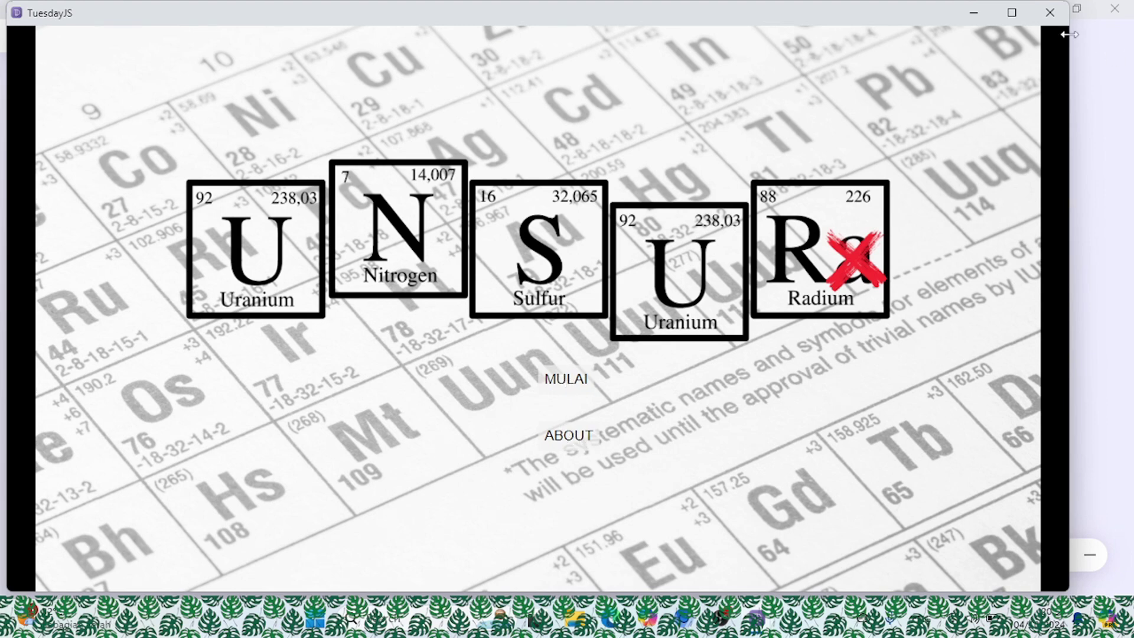
{"action": "left_click", "coordinate": [1050, 12]}
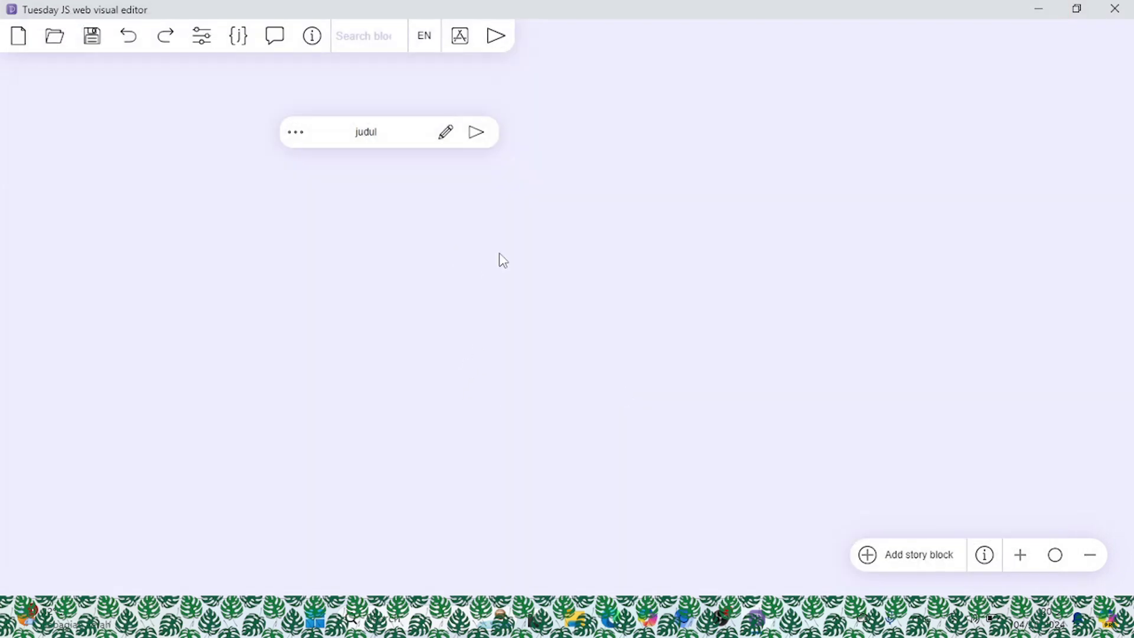
Create a new story block with the id ABOUT and the light orange block colour.
{"action": "left_click", "coordinate": [872, 559]}
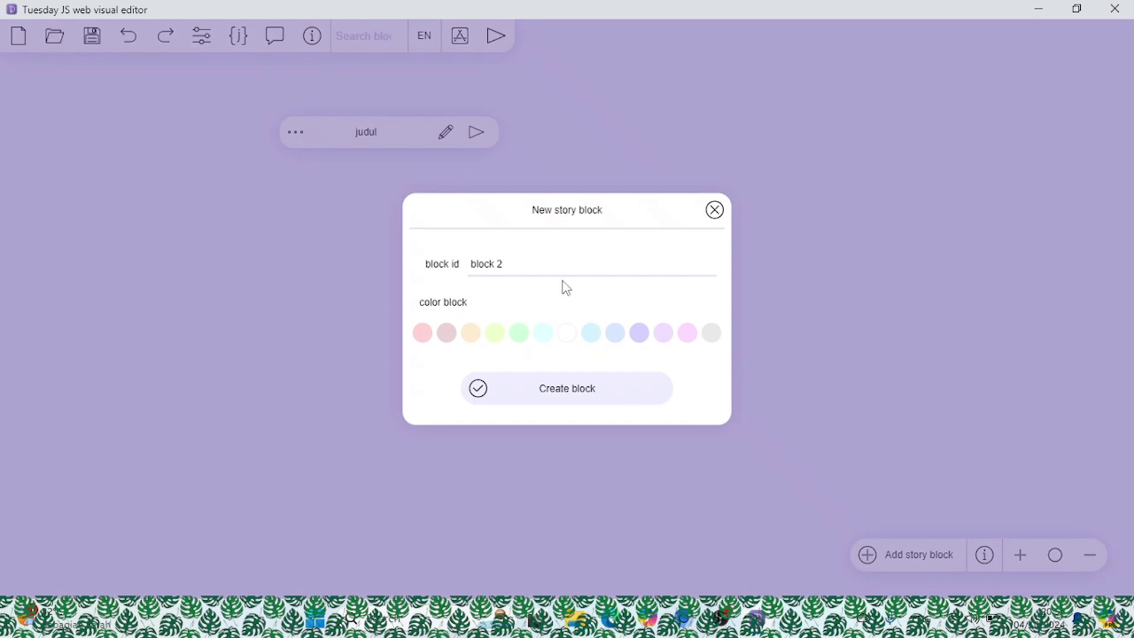
{"action": "left_click_drag", "start_coordinate": [543, 265], "coordinate": [470, 266]}
{"action": "type", "text": "about"}
{"action": "key", "text": "ctrl+a"}
{"action": "type", "text": "AB"}
{"action": "left_click", "coordinate": [471, 332]}
{"action": "left_click", "coordinate": [558, 391]}
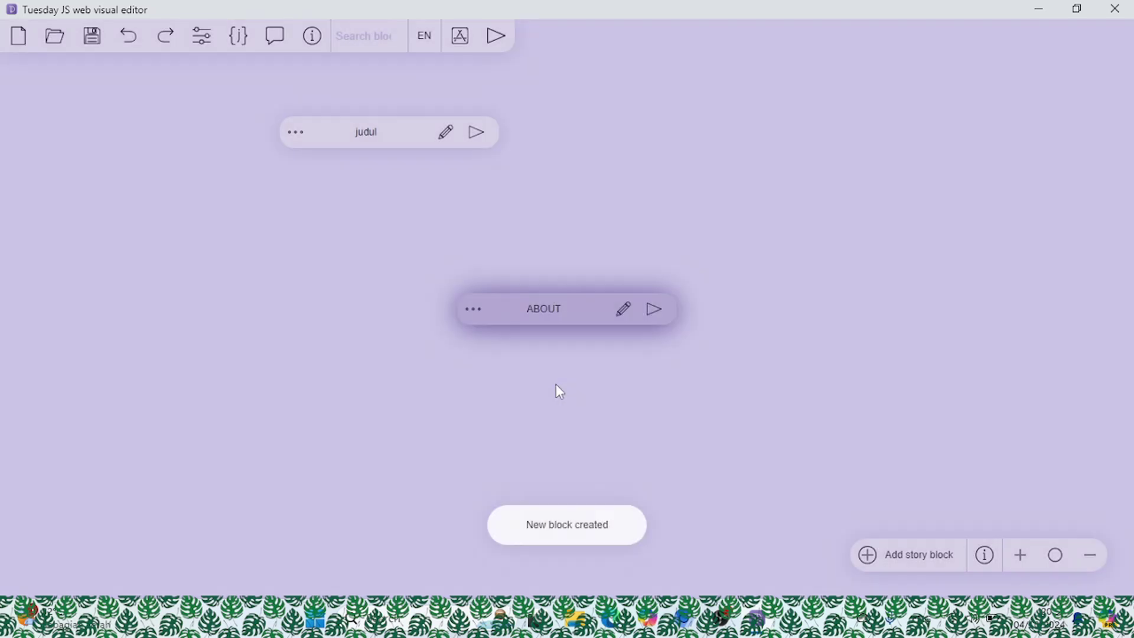
Add a scene to the ABOUT block and leave the block collapsed below and to the left of the judul block.
{"action": "left_click_drag", "start_coordinate": [537, 314], "coordinate": [235, 263]}
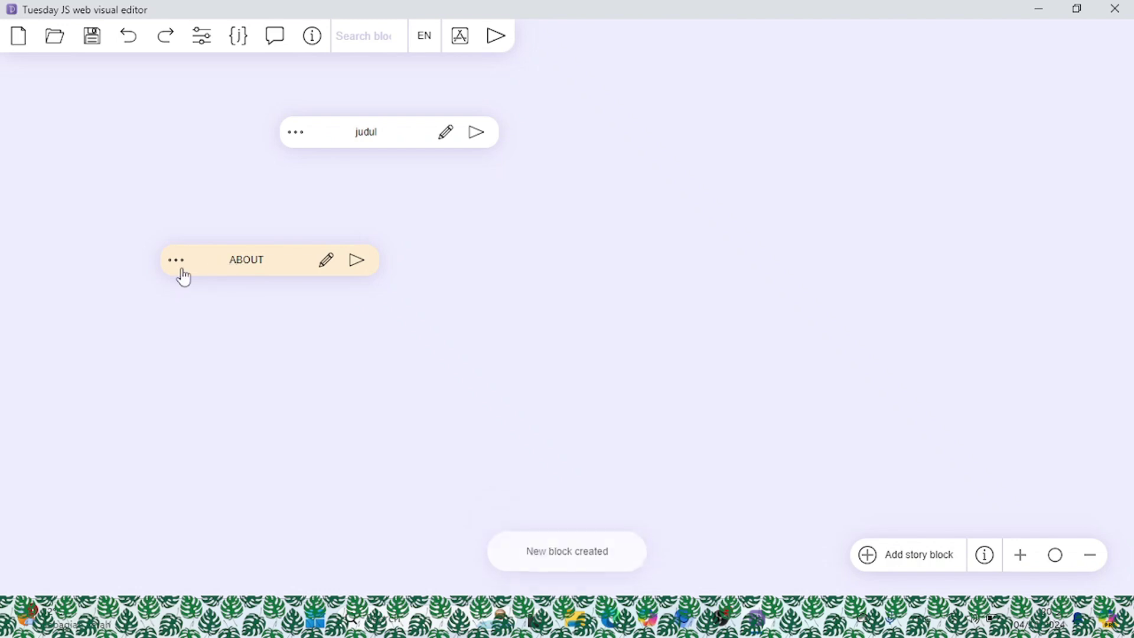
{"action": "left_click", "coordinate": [356, 286]}
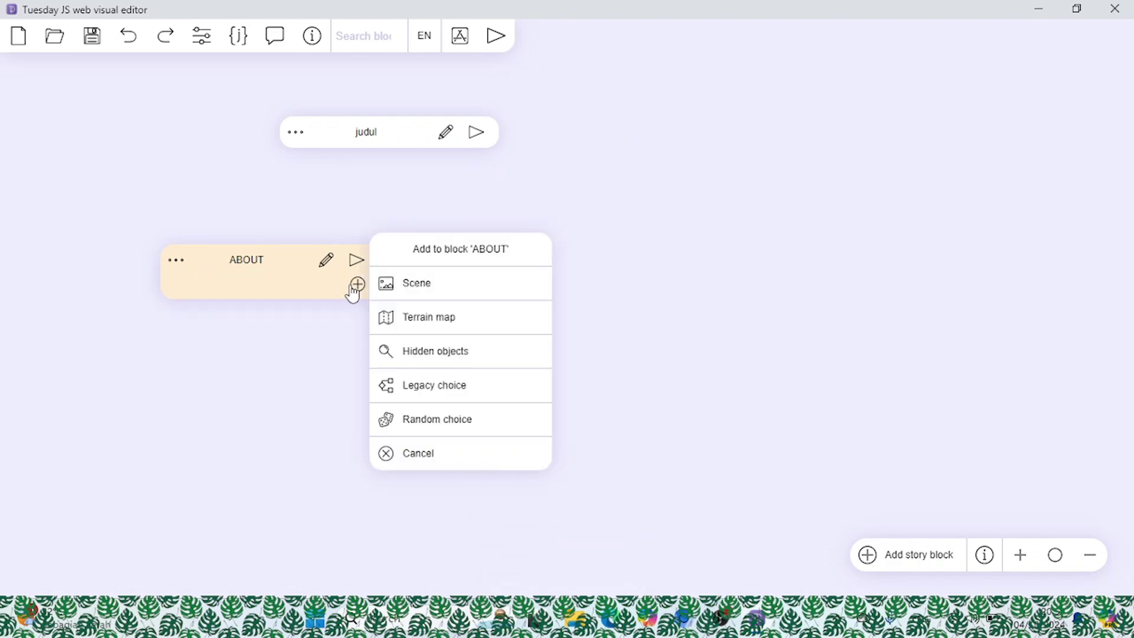
{"action": "left_click", "coordinate": [392, 291]}
{"action": "left_click", "coordinate": [579, 459]}
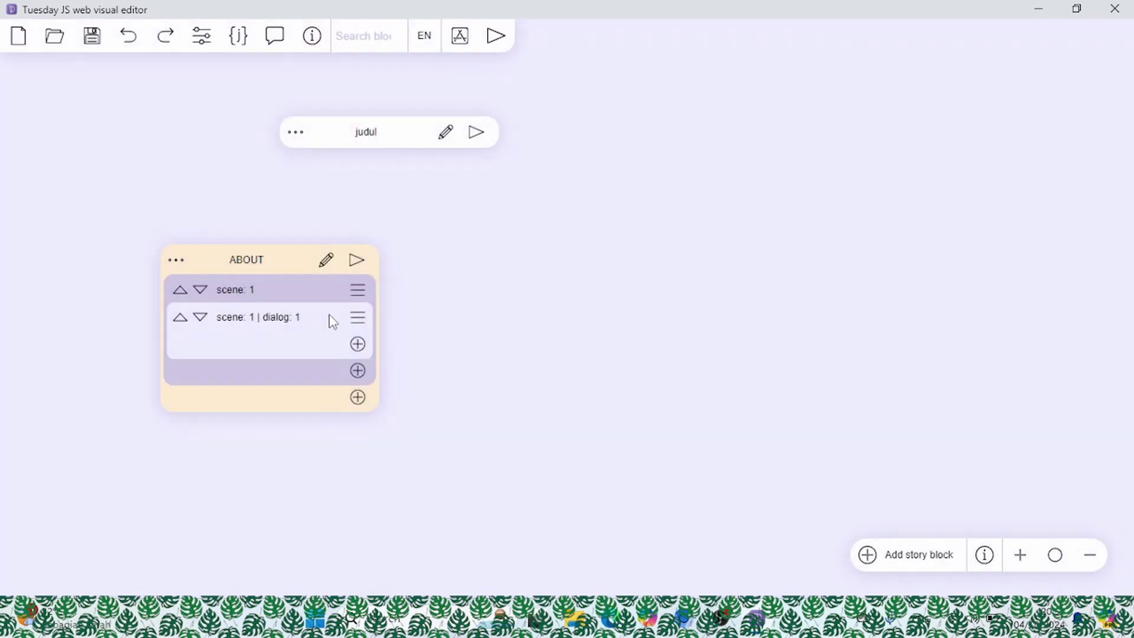
{"action": "left_click", "coordinate": [218, 267]}
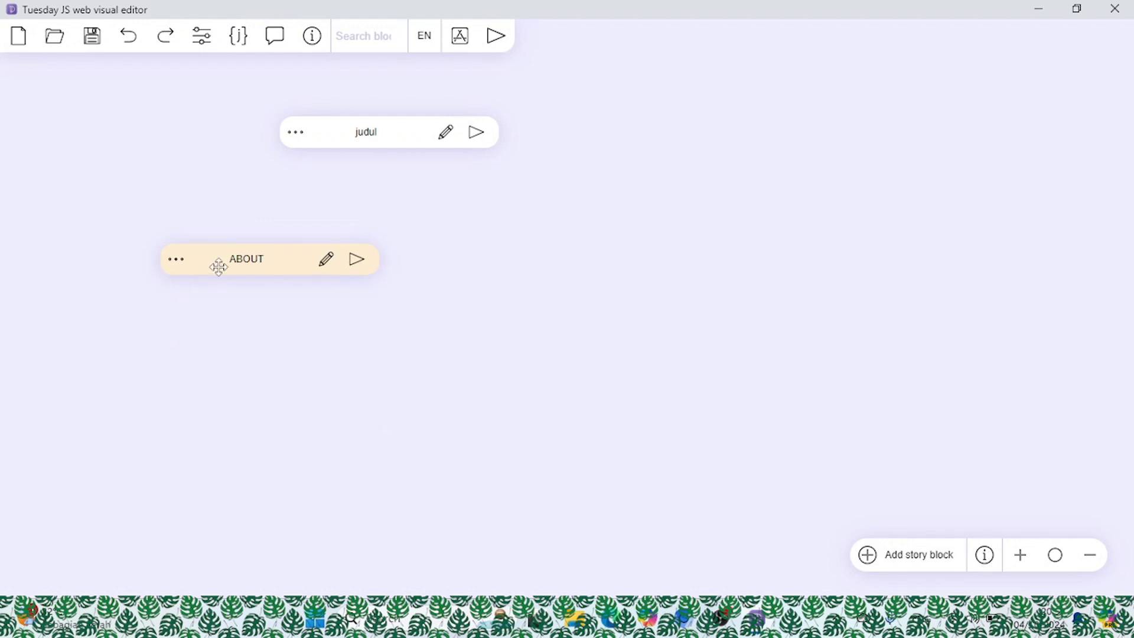
{"action": "left_click_drag", "start_coordinate": [219, 266], "coordinate": [156, 211]}
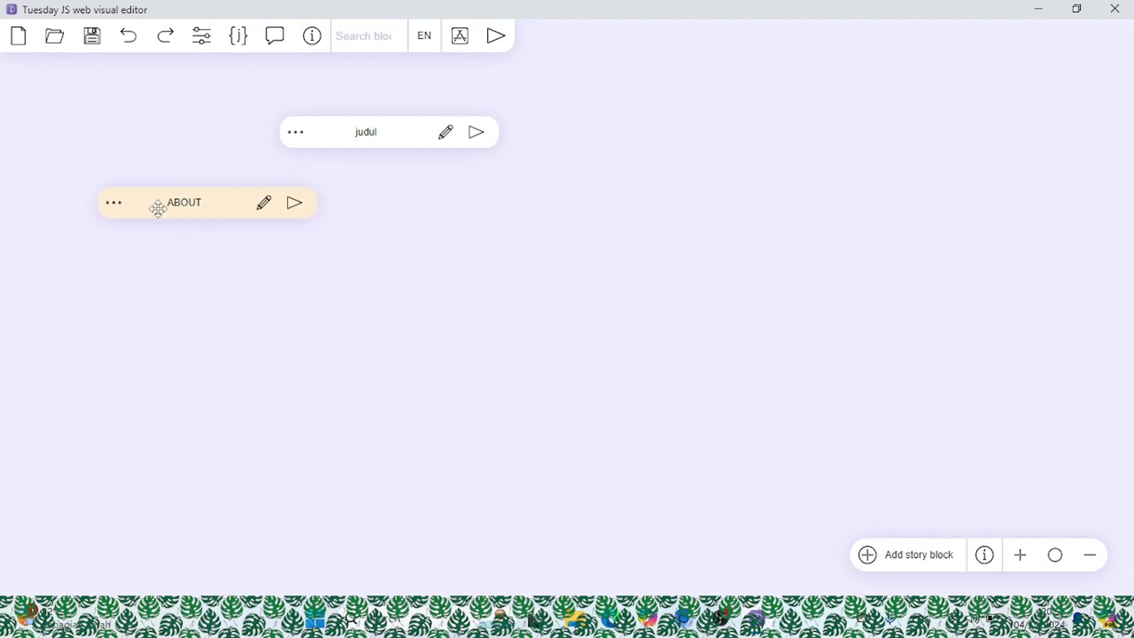
Check the mockup PDF for the next node, and create a new story block with the id LIST_UNSUR and the light blue block colour.
{"action": "left_click", "coordinate": [869, 555]}
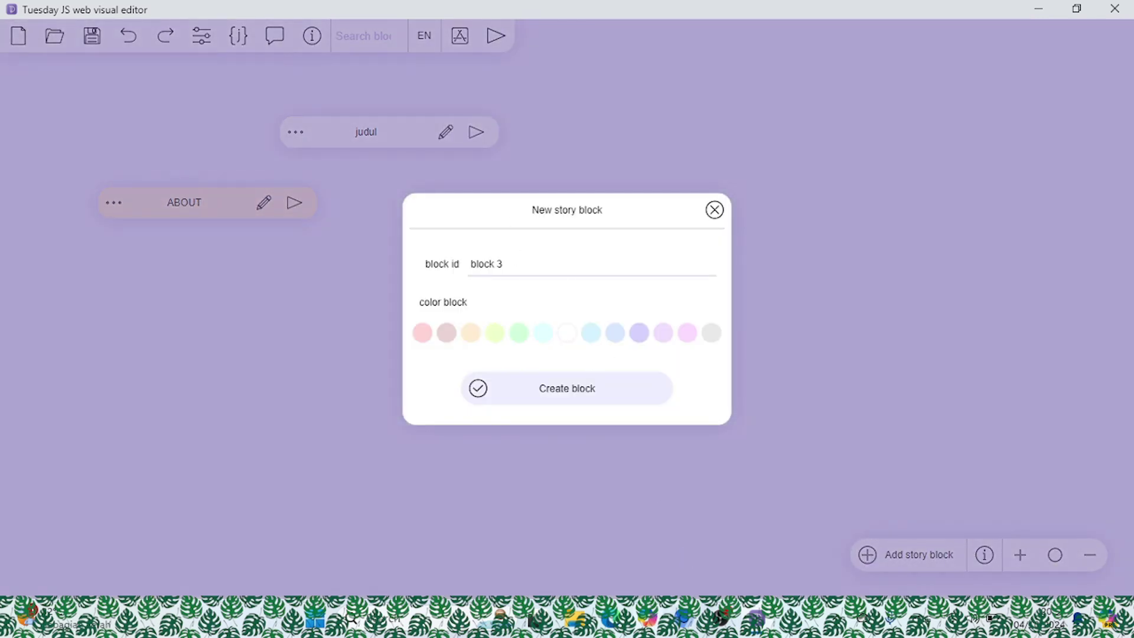
{"action": "left_click", "coordinate": [610, 618]}
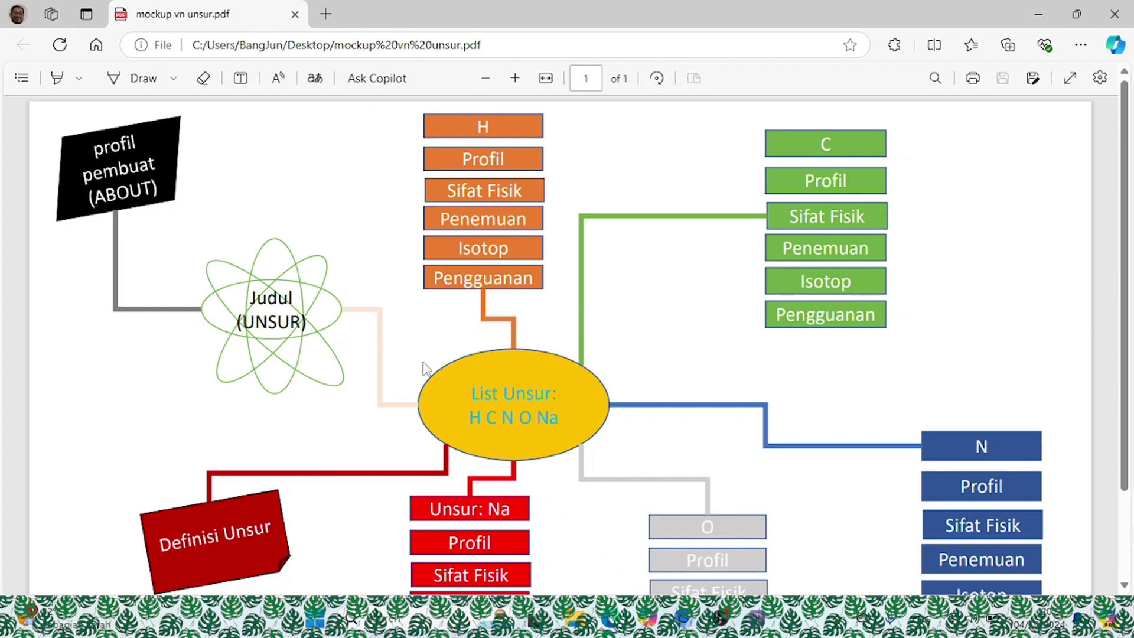
{"action": "left_click", "coordinate": [759, 620]}
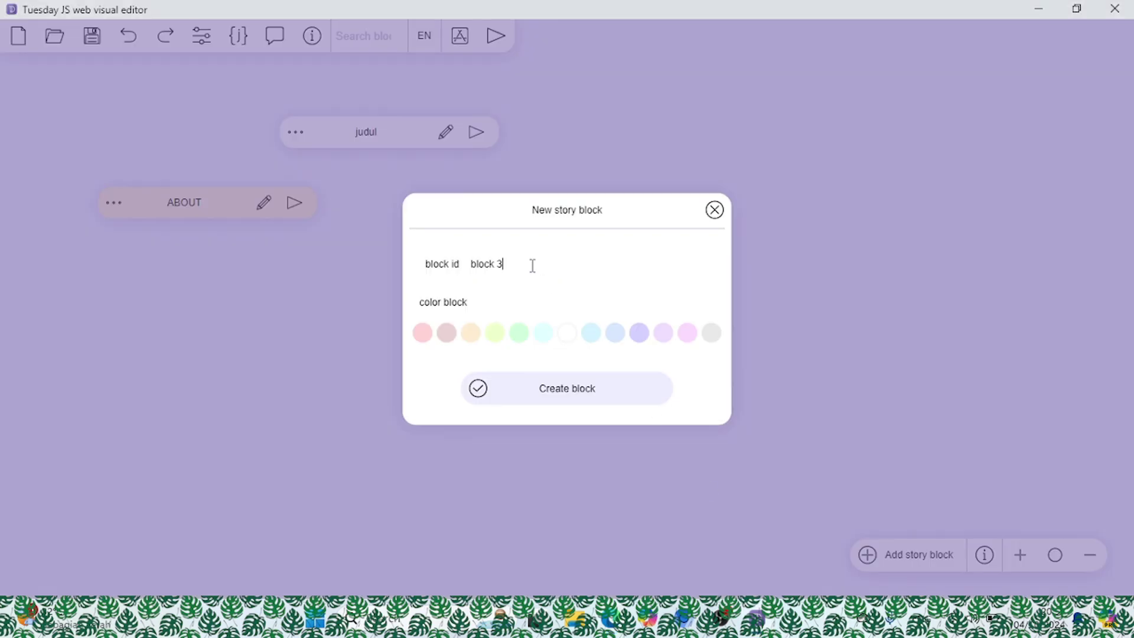
{"action": "key", "text": "ctrl+a"}
{"action": "type", "text": "LIST UNSU"}
{"action": "left_click", "coordinate": [591, 336]}
{"action": "left_click", "coordinate": [584, 387]}
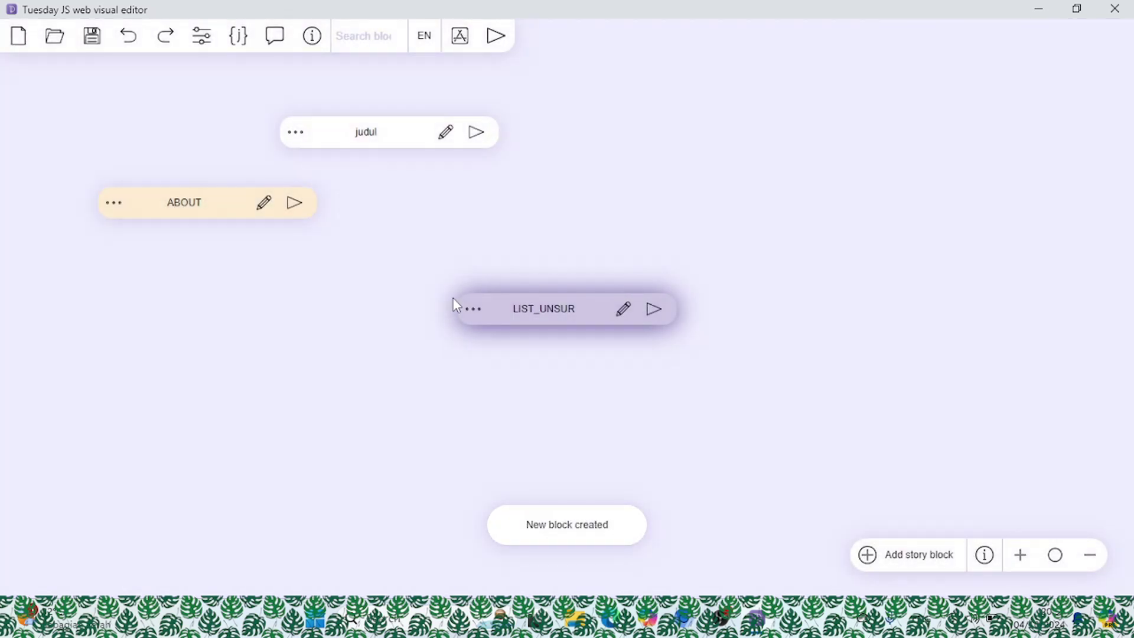
Add a scene with the default settings to the LIST_UNSUR block.
{"action": "left_click", "coordinate": [654, 333]}
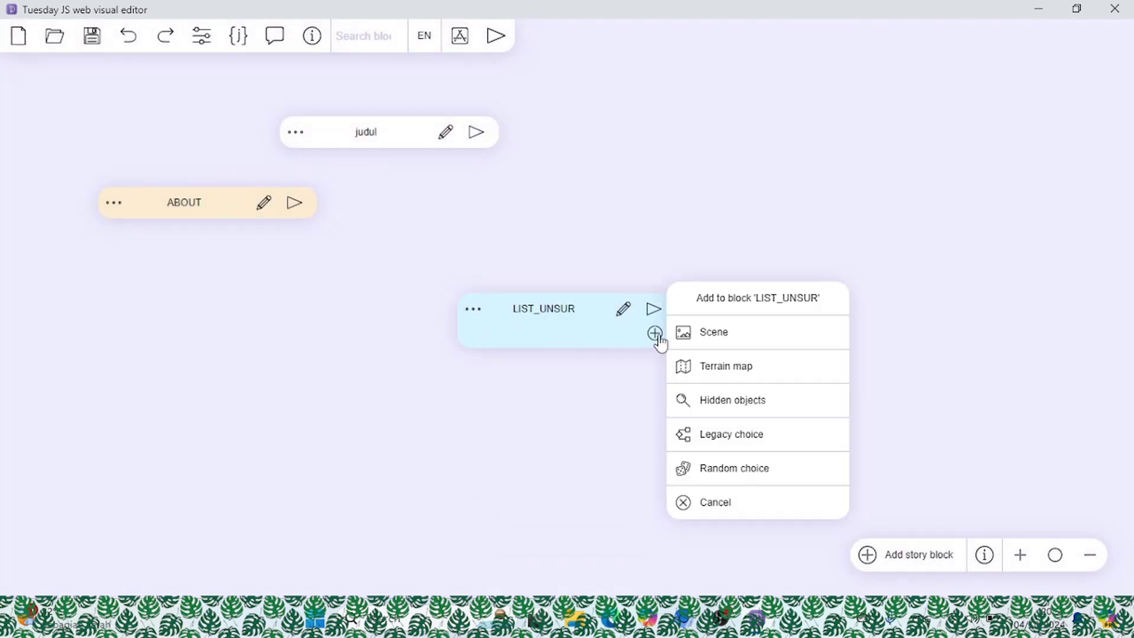
{"action": "left_click", "coordinate": [690, 342]}
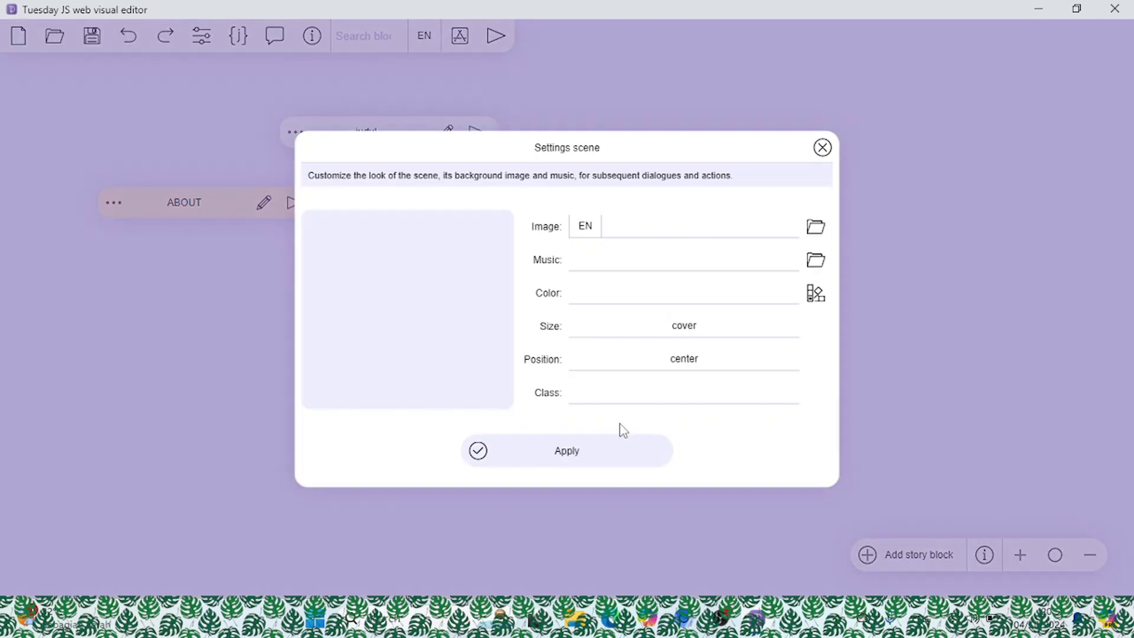
{"action": "left_click", "coordinate": [580, 450]}
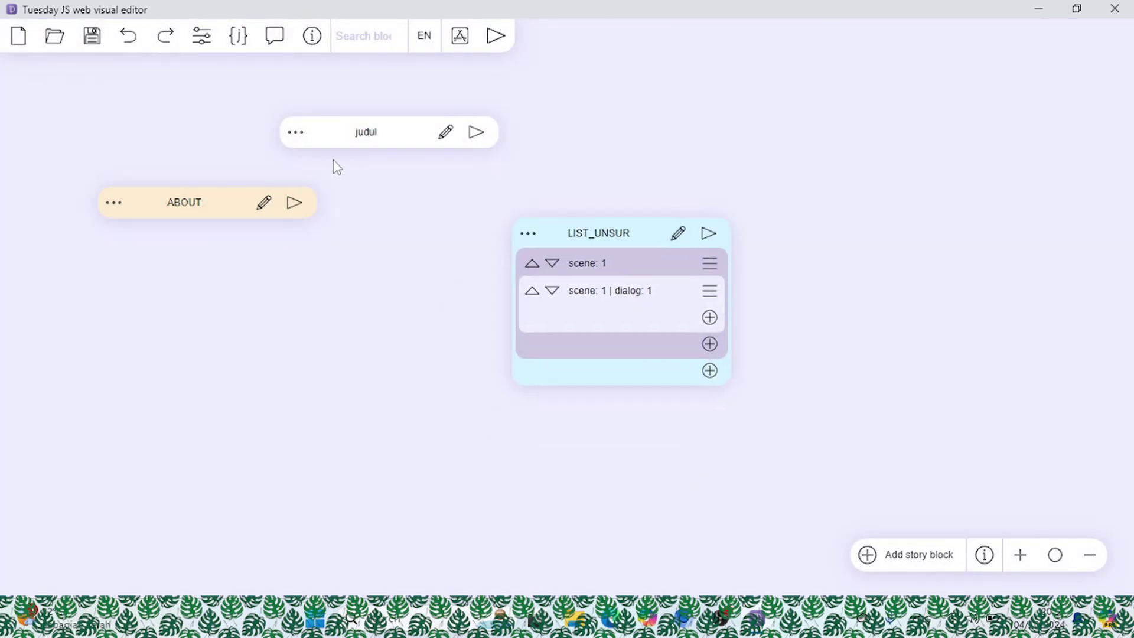
Expand the judul and ABOUT blocks, and arrange the ABOUT and LIST_UNSUR blocks on either side of judul.
{"action": "left_click", "coordinate": [294, 135]}
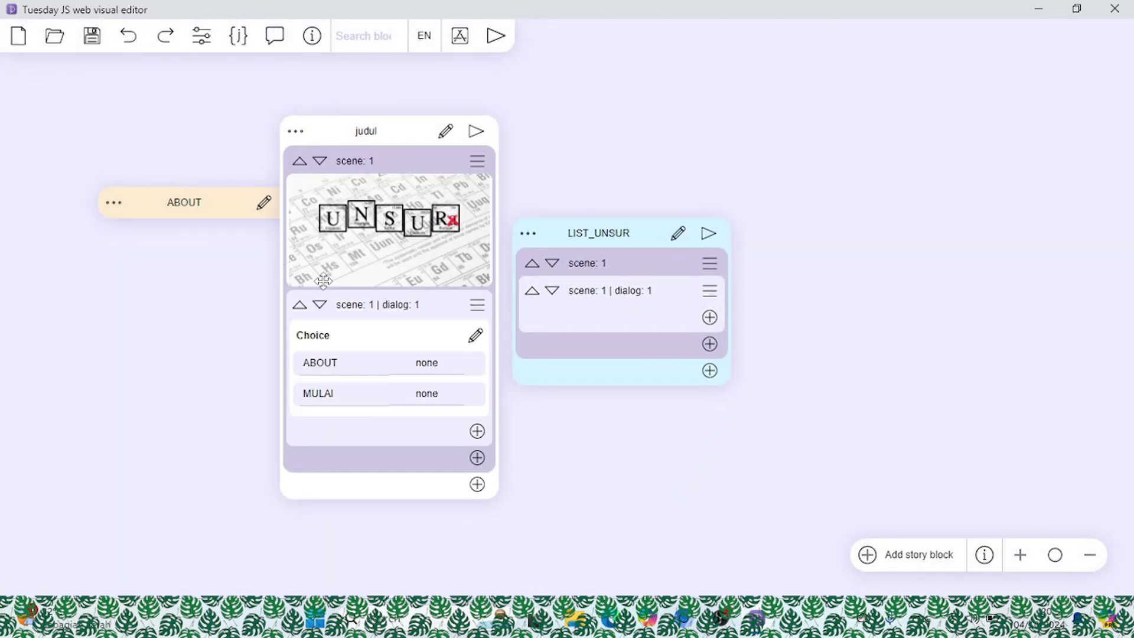
{"action": "left_click", "coordinate": [114, 202]}
{"action": "left_click_drag", "start_coordinate": [165, 203], "coordinate": [105, 199]}
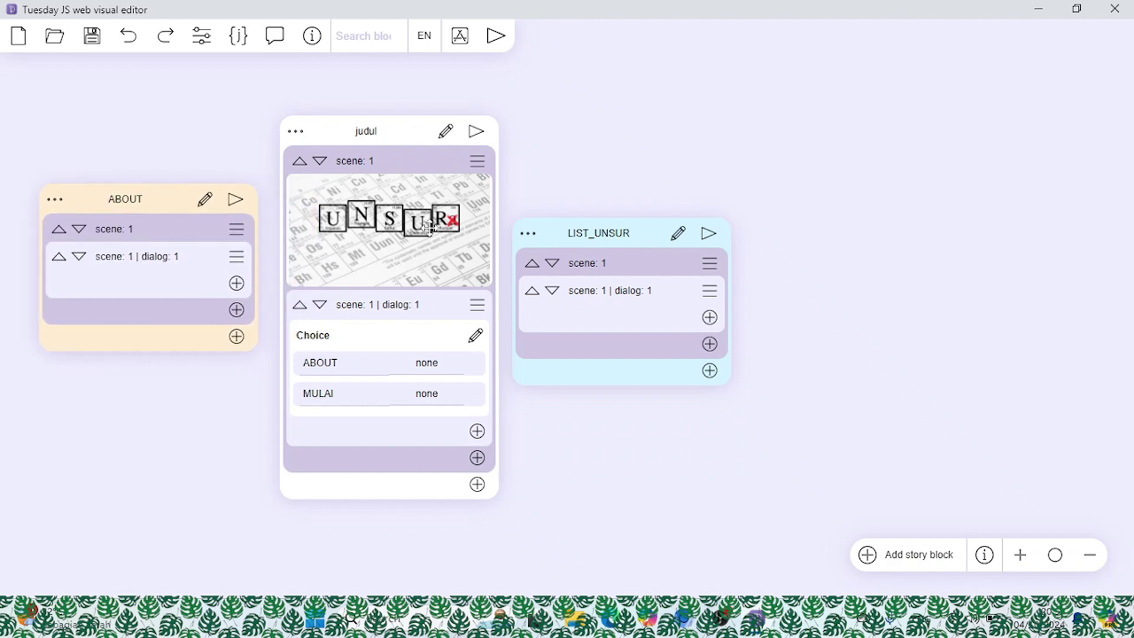
{"action": "left_click_drag", "start_coordinate": [577, 233], "coordinate": [608, 160]}
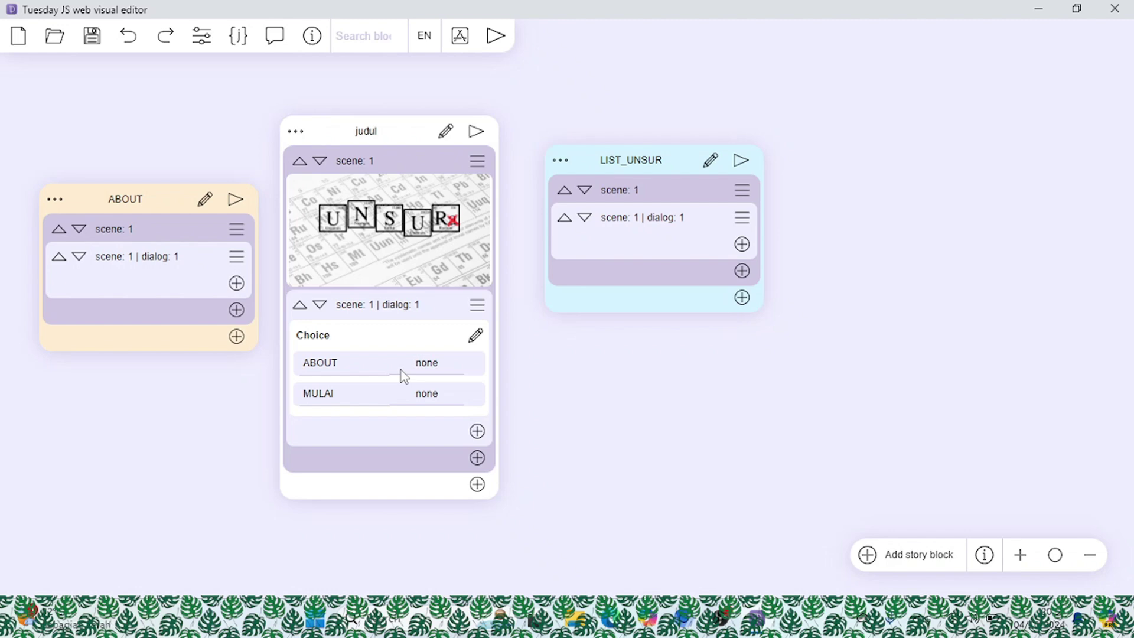
Link judul's ABOUT choice to the ABOUT block and its MULAI choice to the LIST_UNSUR block.
{"action": "left_click", "coordinate": [427, 370]}
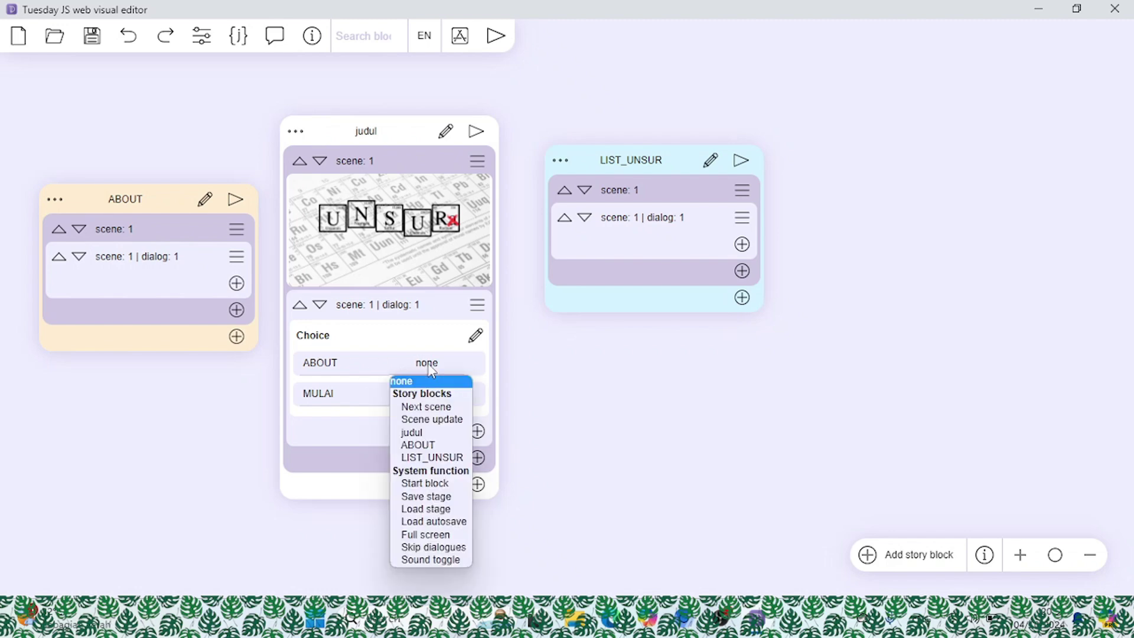
{"action": "left_click", "coordinate": [433, 445]}
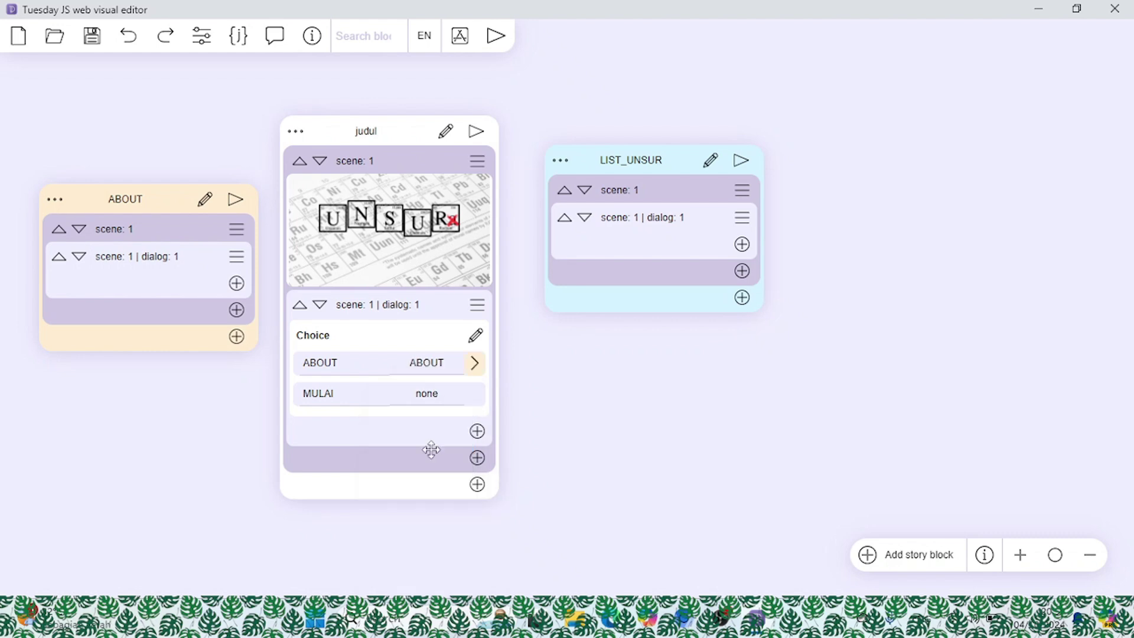
{"action": "left_click", "coordinate": [428, 392]}
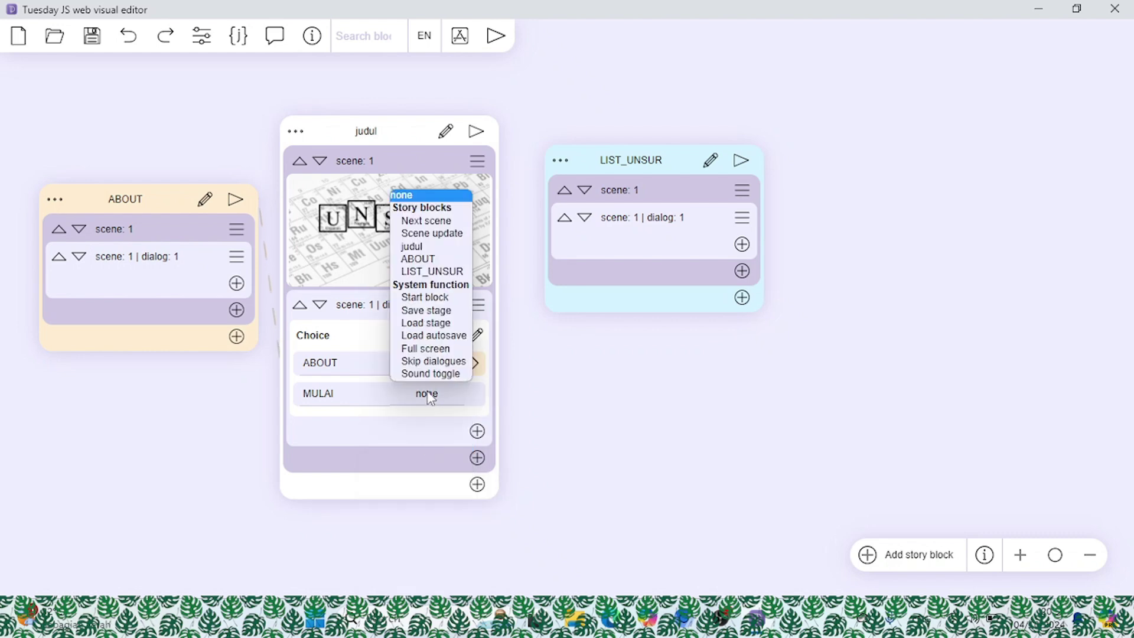
{"action": "left_click", "coordinate": [432, 271]}
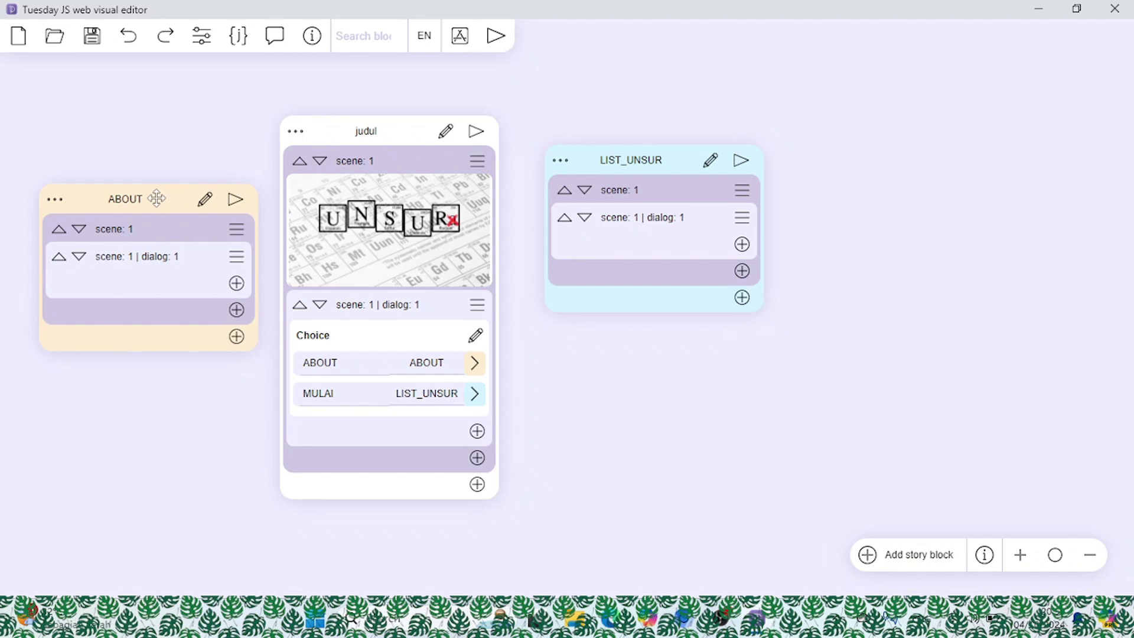
Collapse the ABOUT, judul and LIST_UNSUR blocks.
{"action": "left_click", "coordinate": [56, 204]}
{"action": "left_click", "coordinate": [293, 132]}
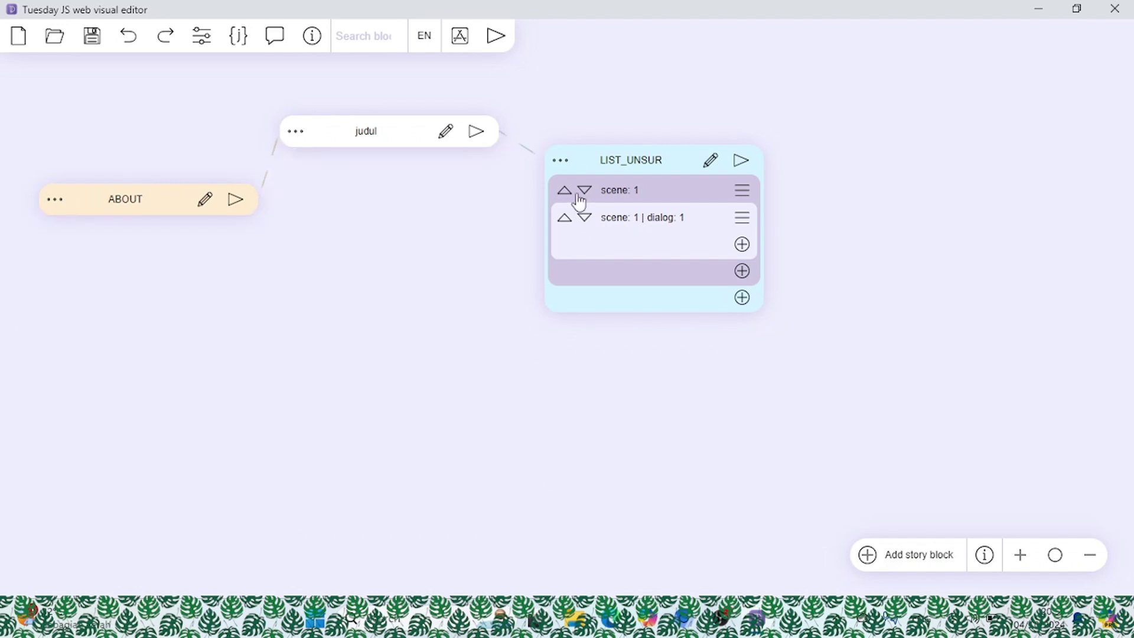
{"action": "left_click", "coordinate": [562, 164]}
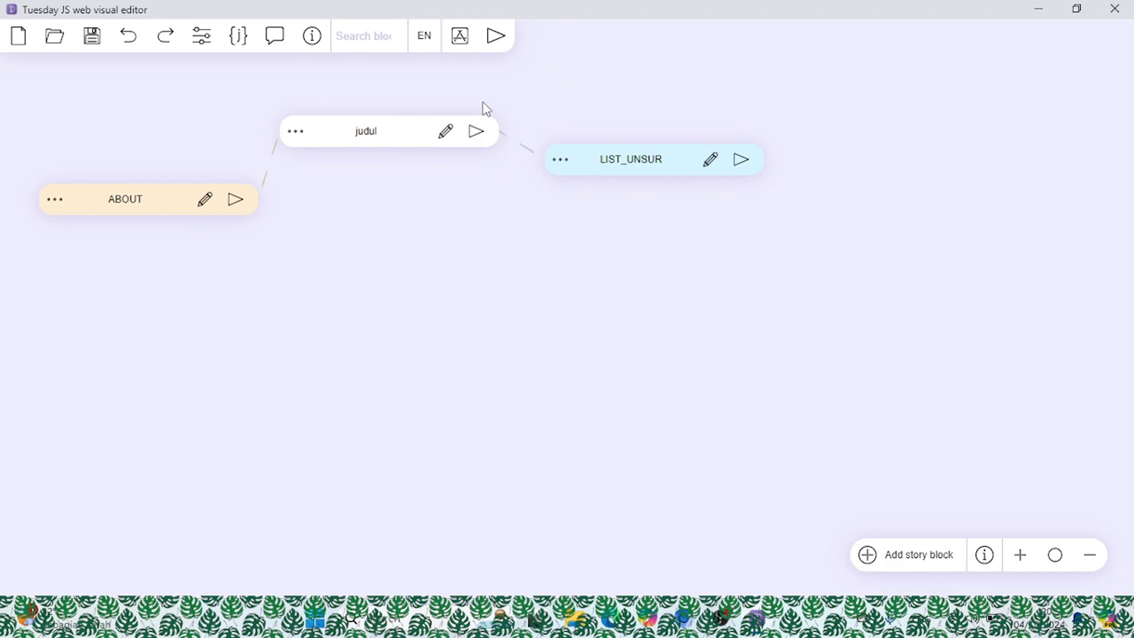
Test the MULAI choice in a preview of the whole project and the ABOUT choice in a preview of the judul block.
{"action": "left_click", "coordinate": [498, 39]}
{"action": "left_click", "coordinate": [565, 379]}
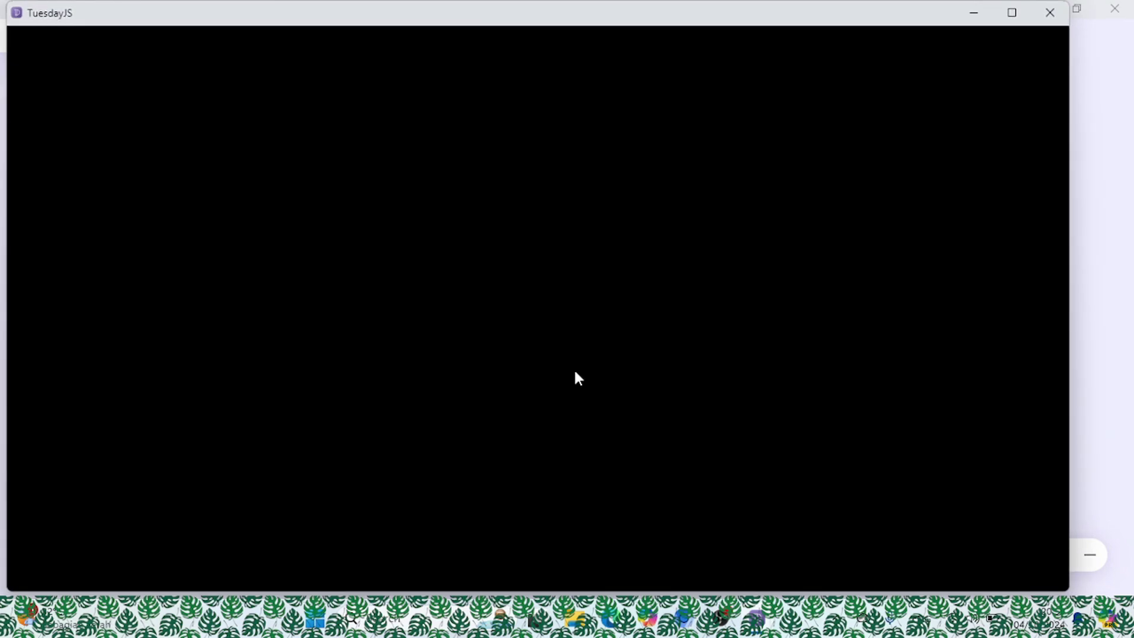
{"action": "left_click", "coordinate": [1049, 13]}
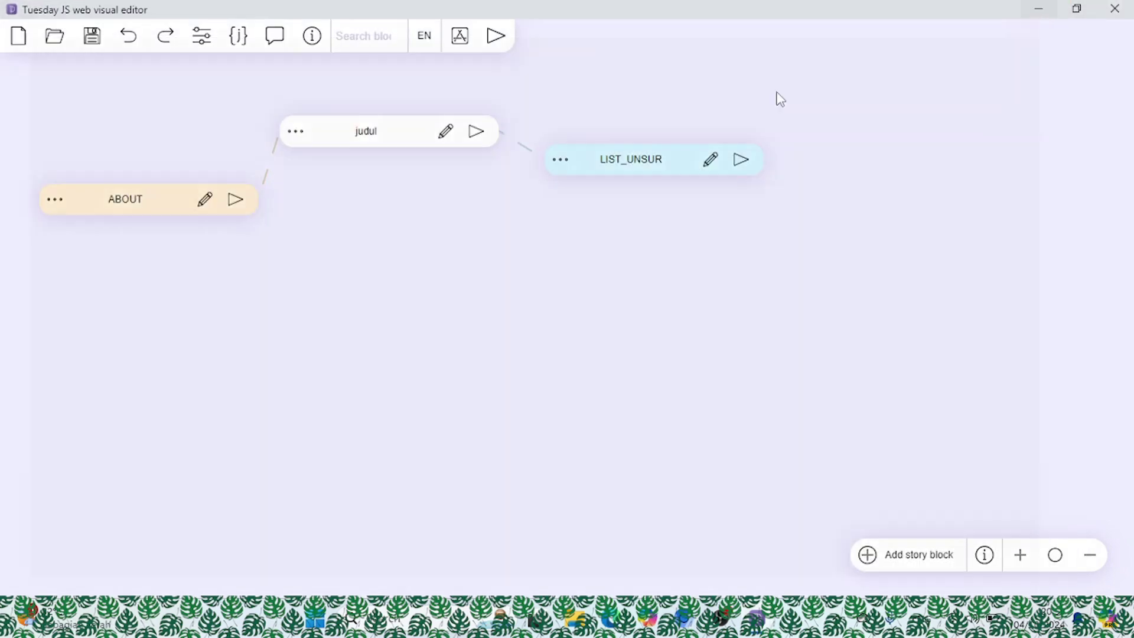
{"action": "left_click", "coordinate": [476, 135]}
{"action": "left_click", "coordinate": [568, 439]}
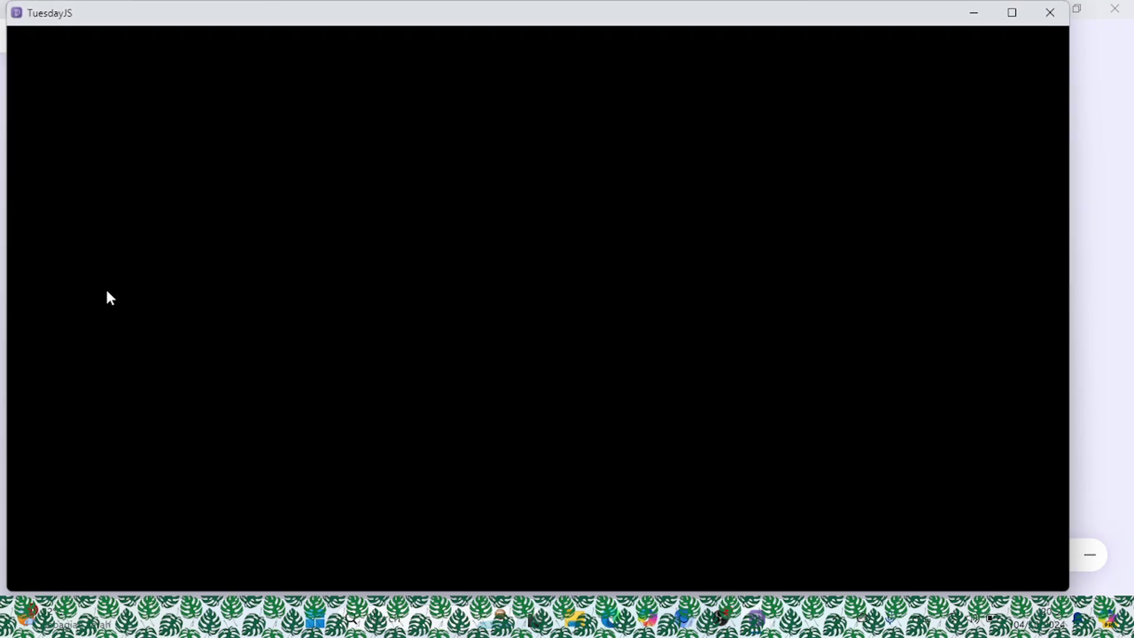
{"action": "left_click", "coordinate": [1050, 12]}
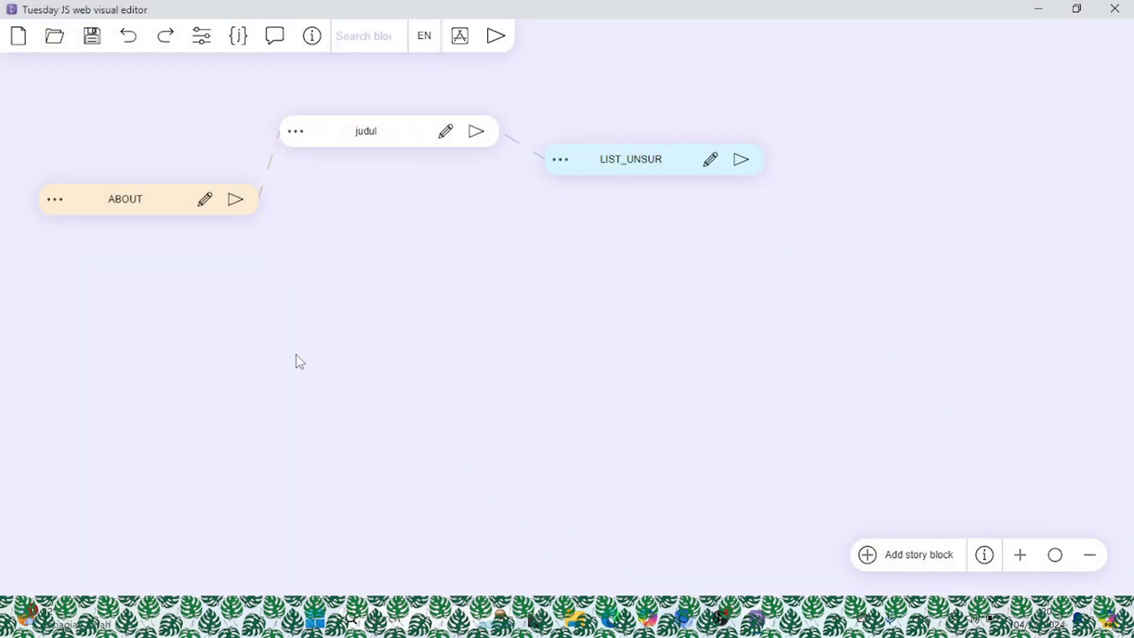
Add the dialogue text "iNI ADALAH PROJEK TENTANG MATERI IPA YANG MEMBAHAS TENTANG UNSUR" to dialog 1 of the ABOUT block.
{"action": "left_click", "coordinate": [57, 200]}
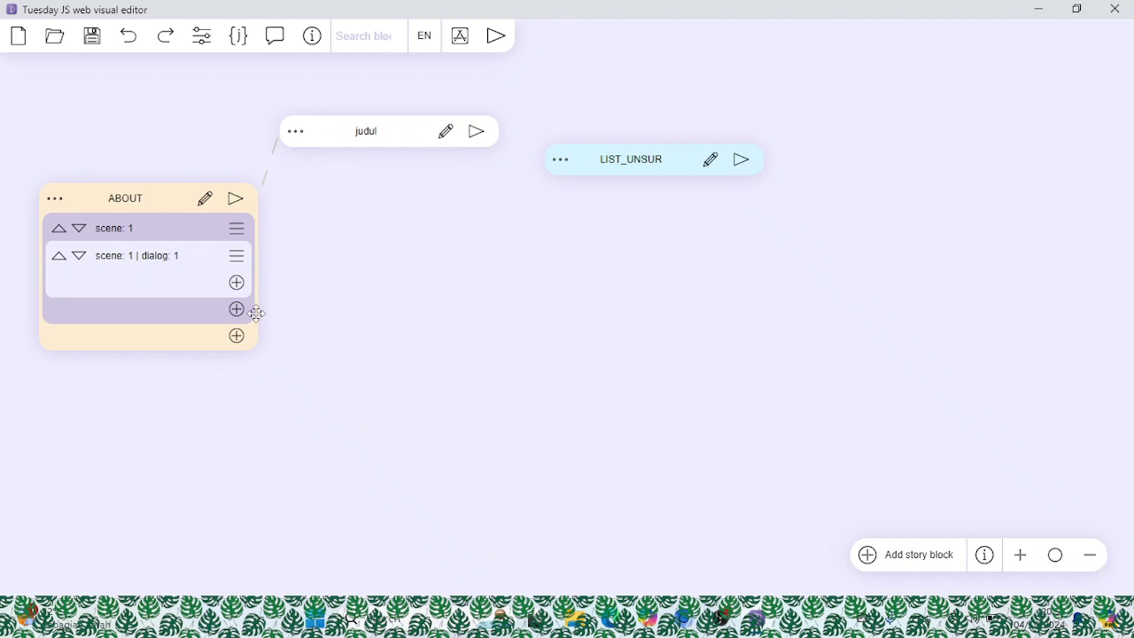
{"action": "left_click", "coordinate": [236, 284]}
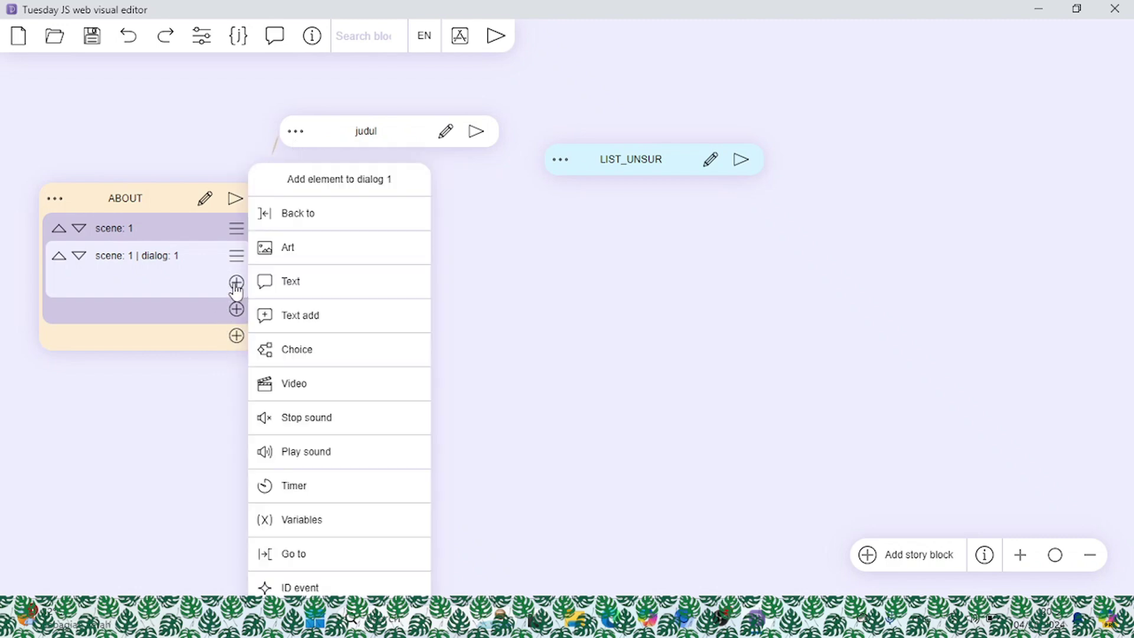
{"action": "left_click", "coordinate": [277, 282]}
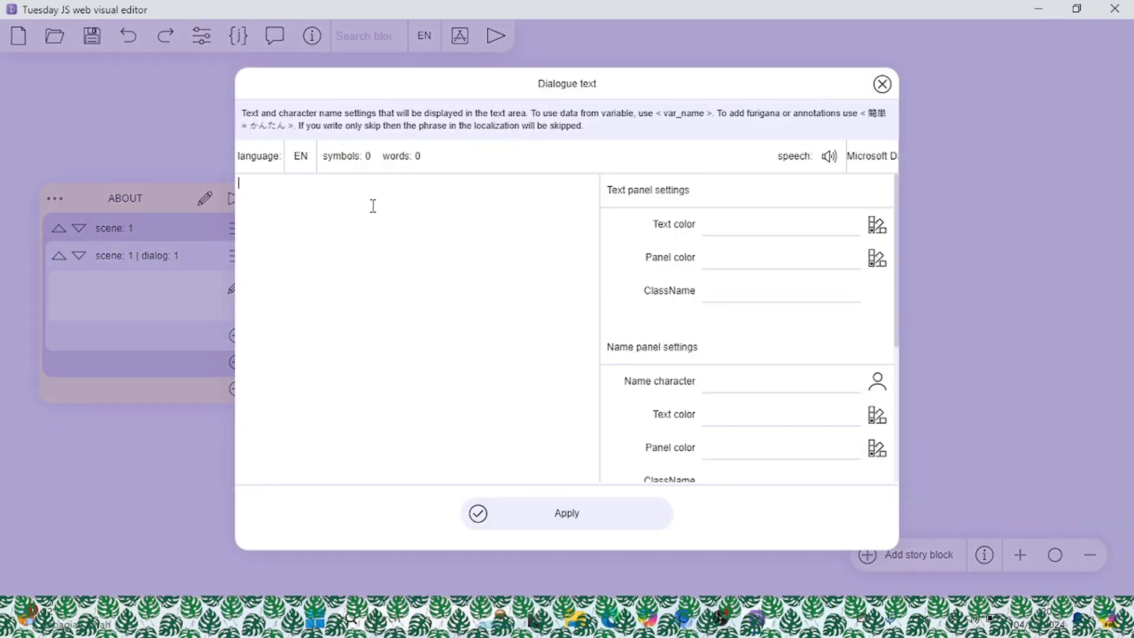
{"action": "type", "text": "iNI ADALAH PROJEK"}
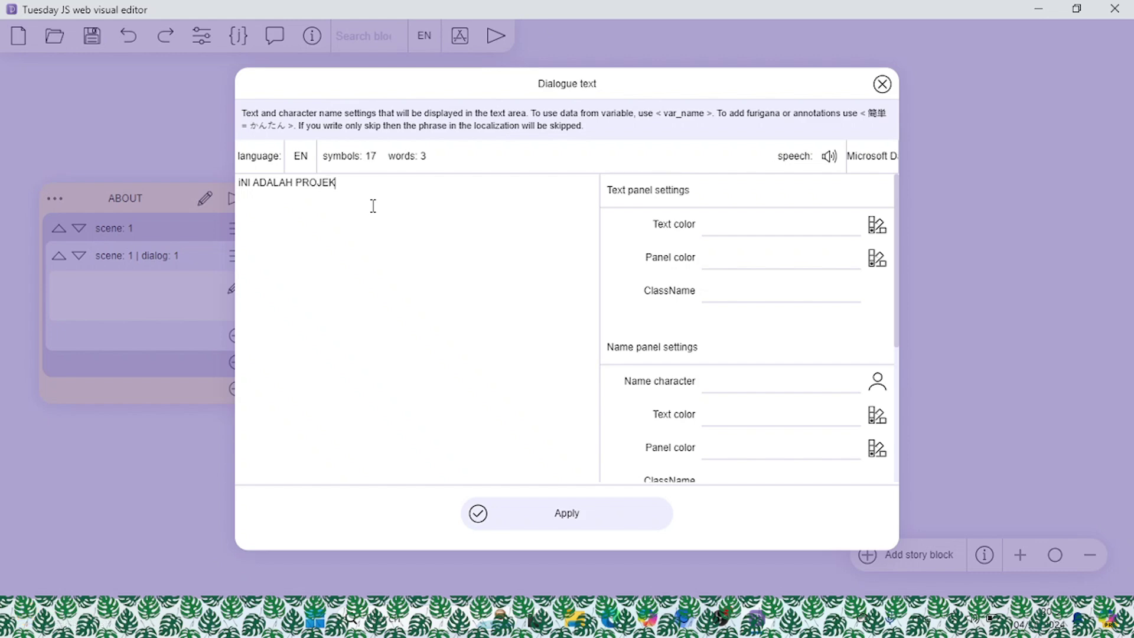
{"action": "type", "text": " TENTANG MATE"}
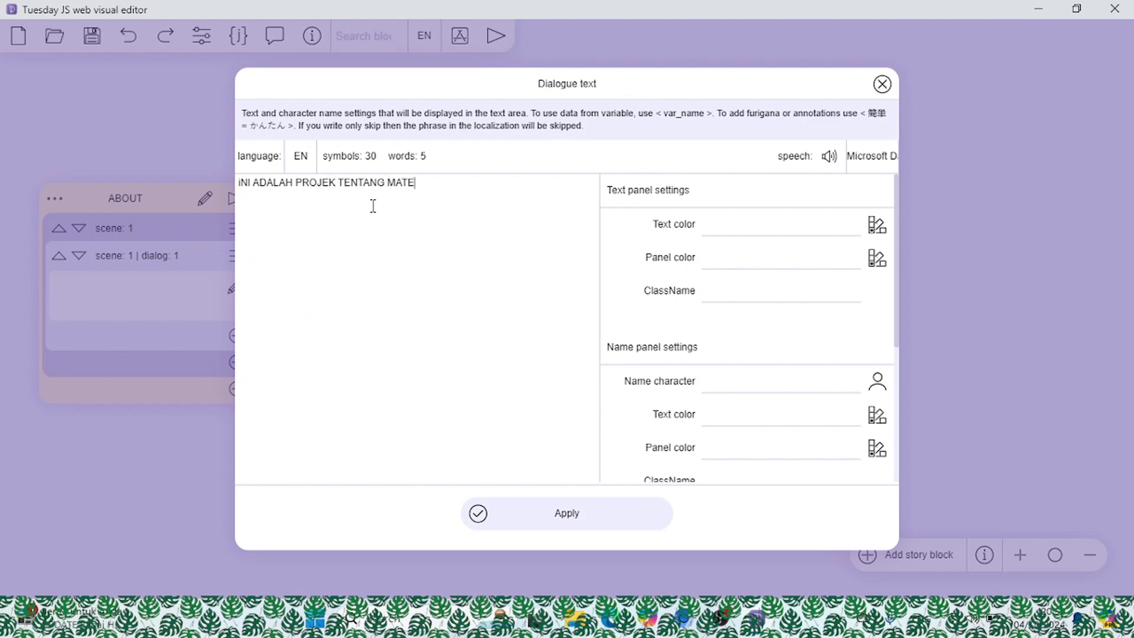
{"action": "type", "text": "RI ipa"}
{"action": "key", "text": "BackSpace"}
{"action": "key", "text": "BackSpace"}
{"action": "type", "text": "IPA YANG MEMBAHAS TEN"}
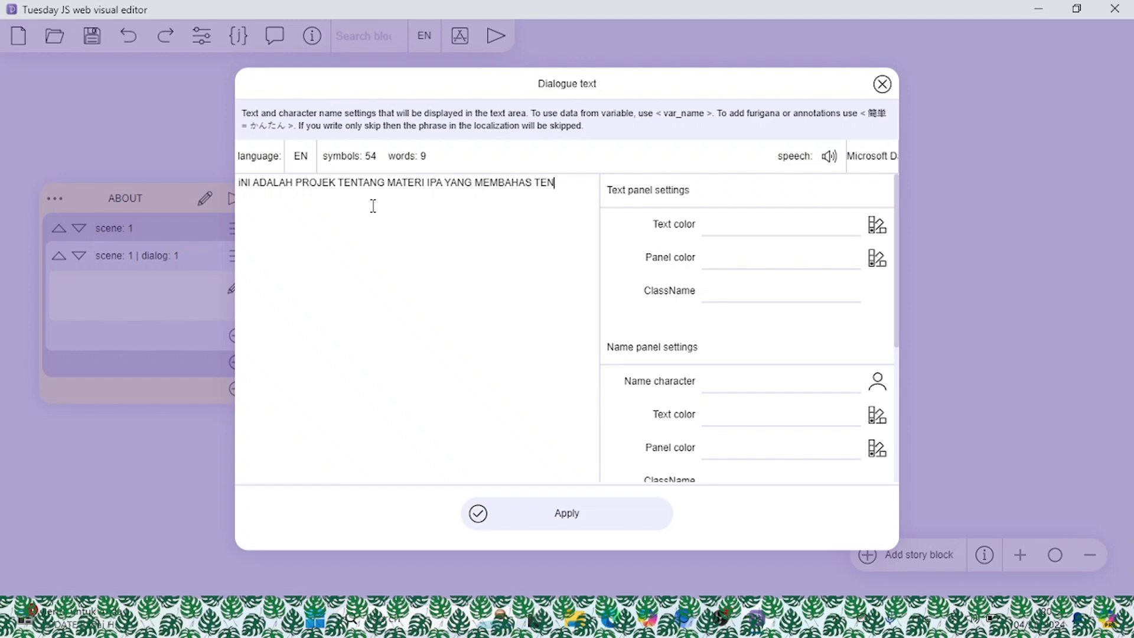
{"action": "type", "text": "TANG UNSUR"}
{"action": "left_click", "coordinate": [518, 513]}
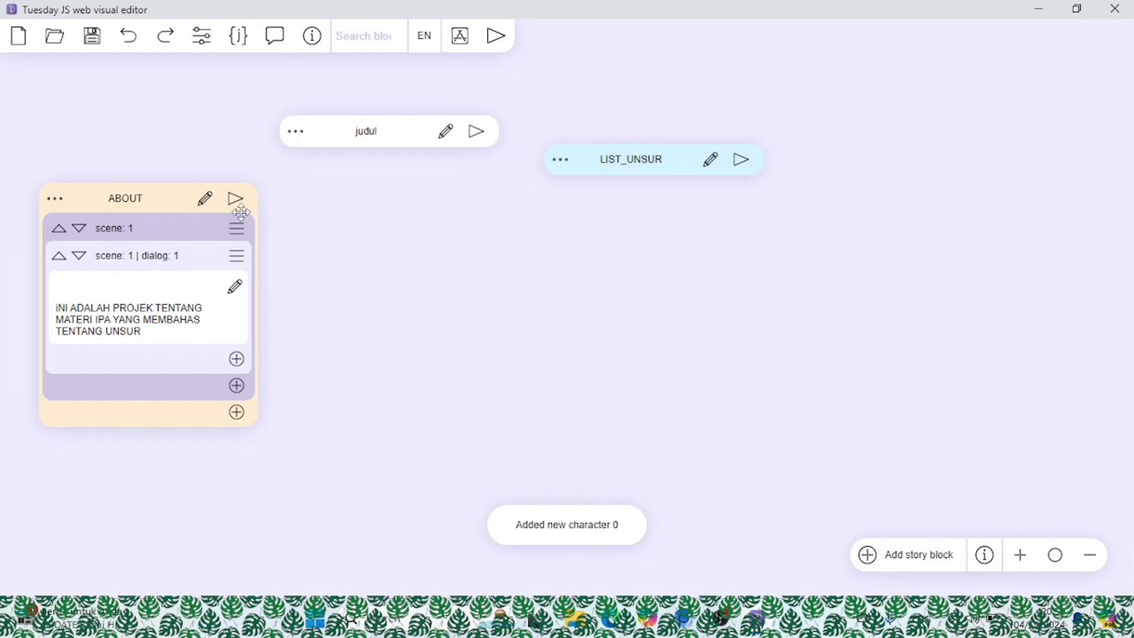
Preview the ABOUT block by itself, and test the ABOUT choice in a preview of the whole project.
{"action": "left_click", "coordinate": [236, 202]}
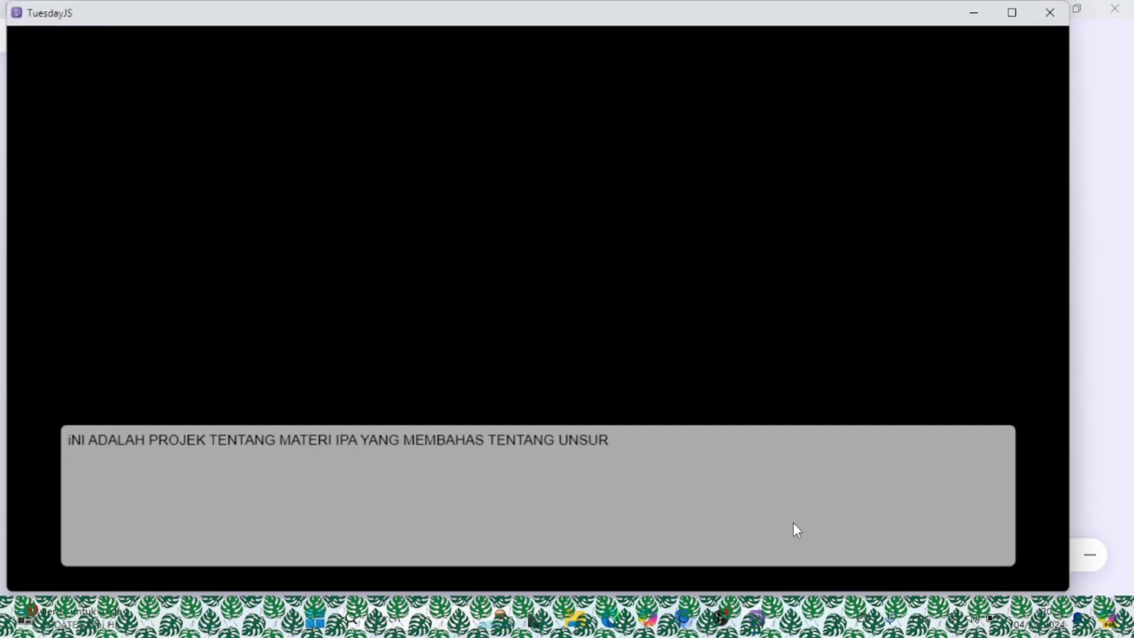
{"action": "left_click", "coordinate": [1051, 17]}
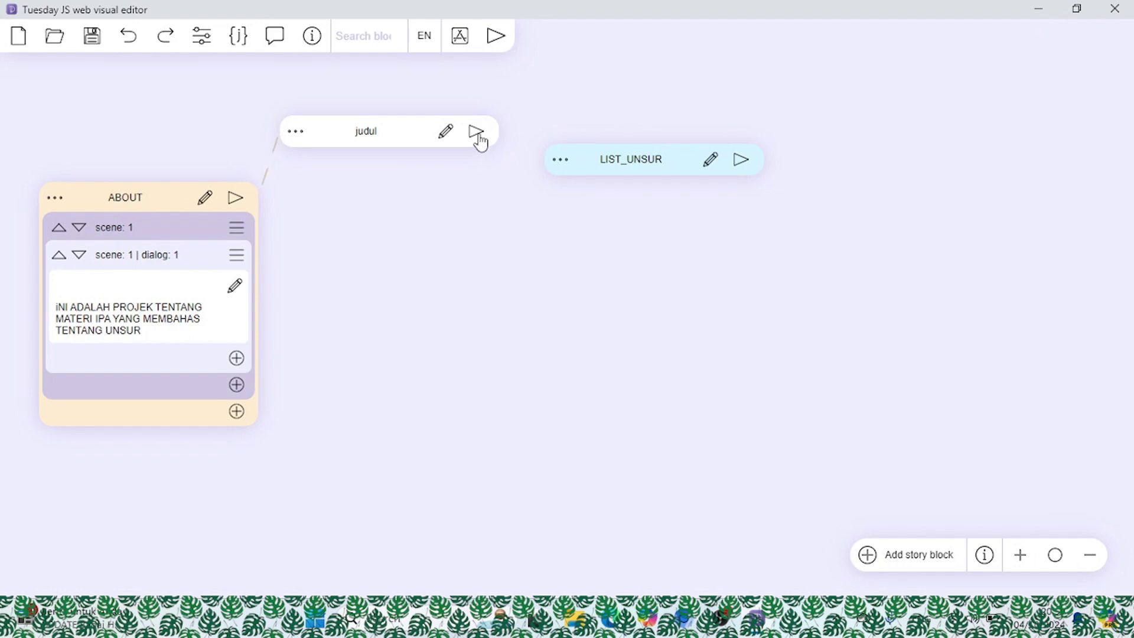
{"action": "left_click", "coordinate": [495, 36]}
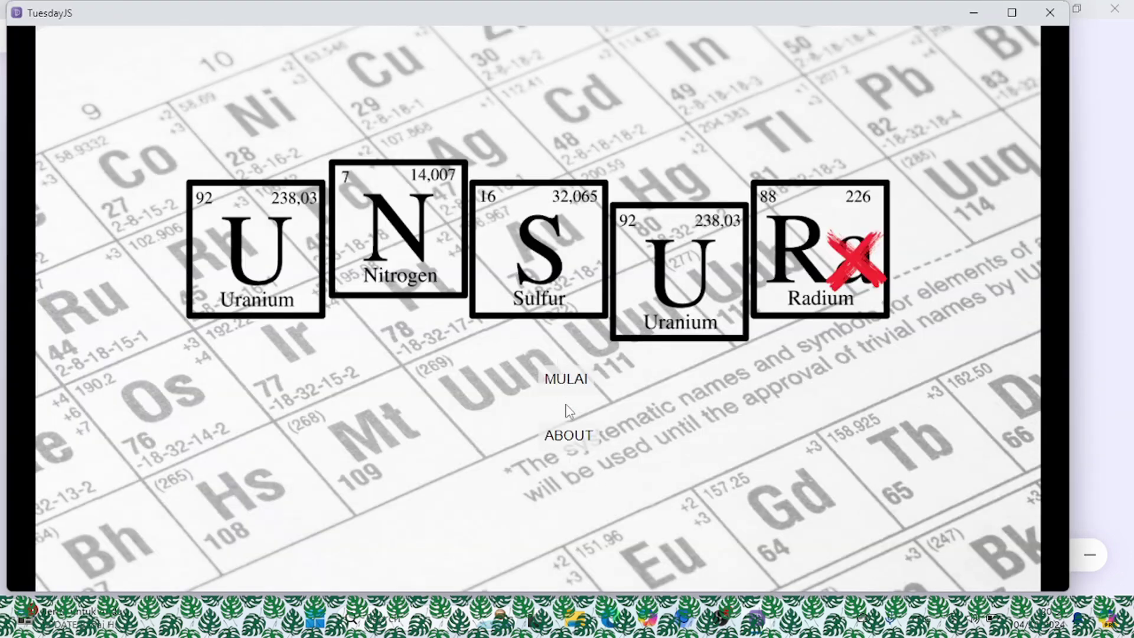
{"action": "left_click", "coordinate": [569, 440]}
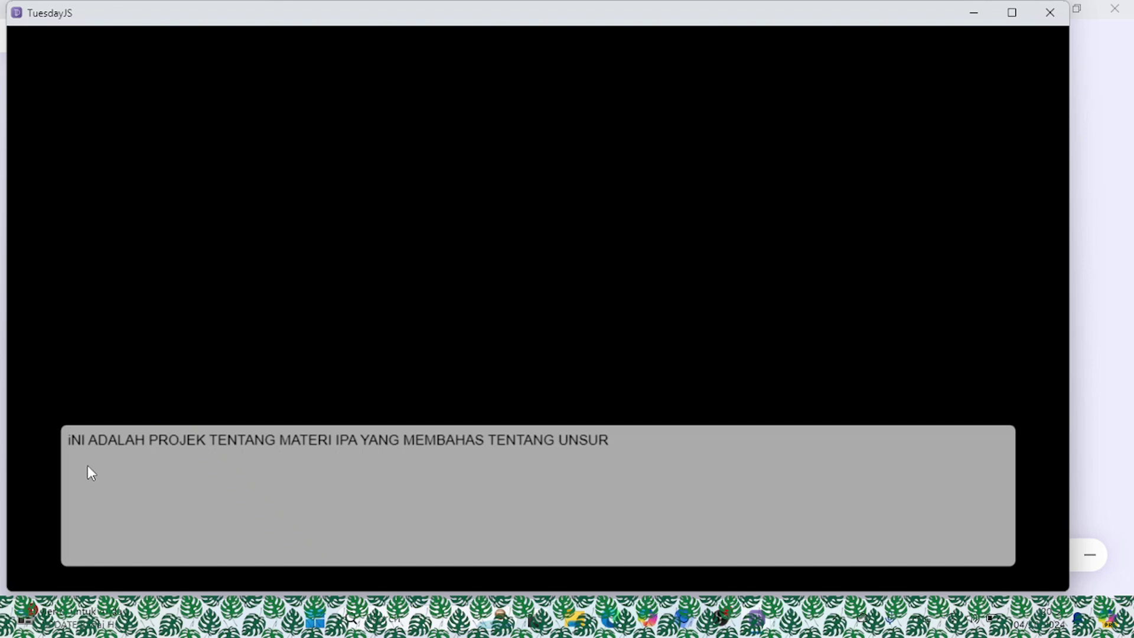
{"action": "left_click", "coordinate": [1050, 21]}
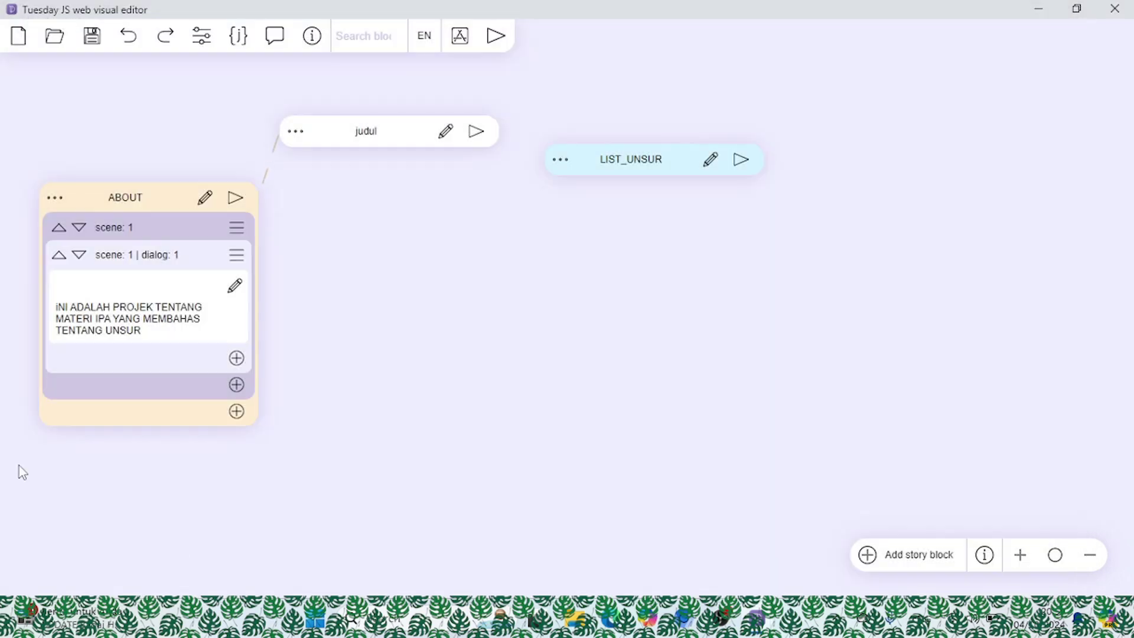
Add a choice with the text "KEMBALI" to dialog 1 of the ABOUT block.
{"action": "left_click", "coordinate": [236, 357]}
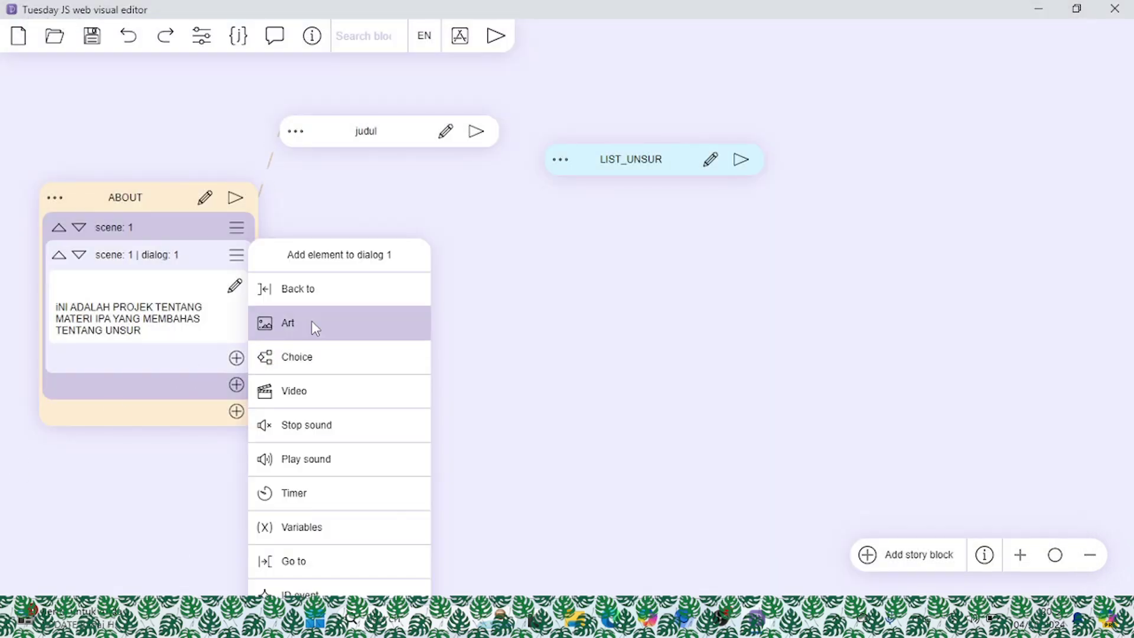
{"action": "left_click", "coordinate": [308, 359]}
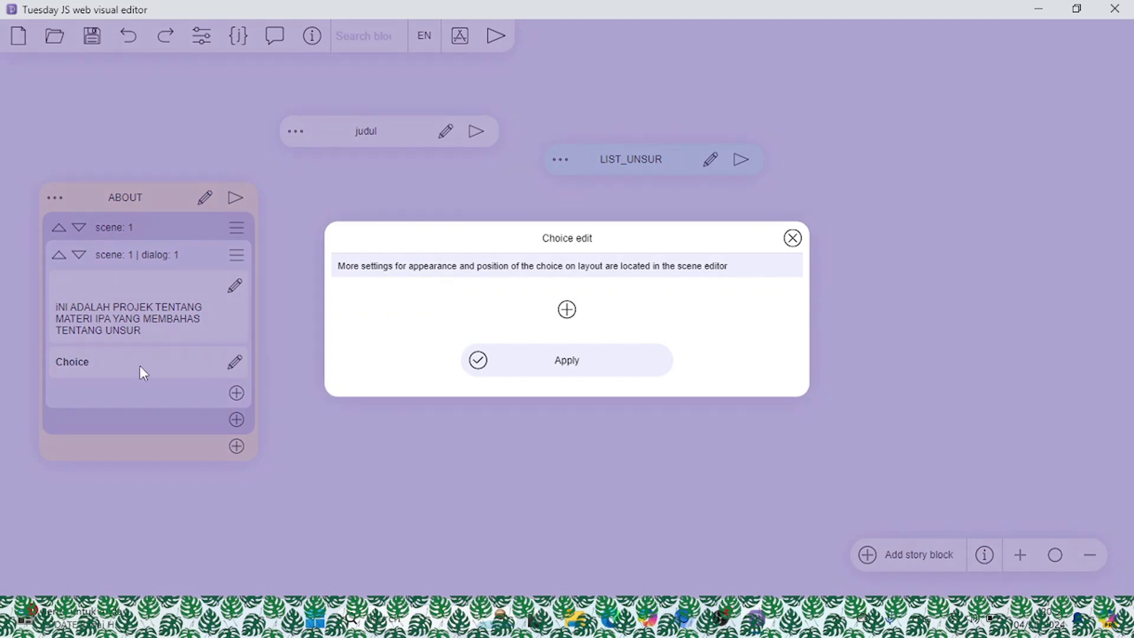
{"action": "left_click", "coordinate": [566, 310]}
{"action": "left_click_drag", "start_coordinate": [486, 286], "coordinate": [345, 290]}
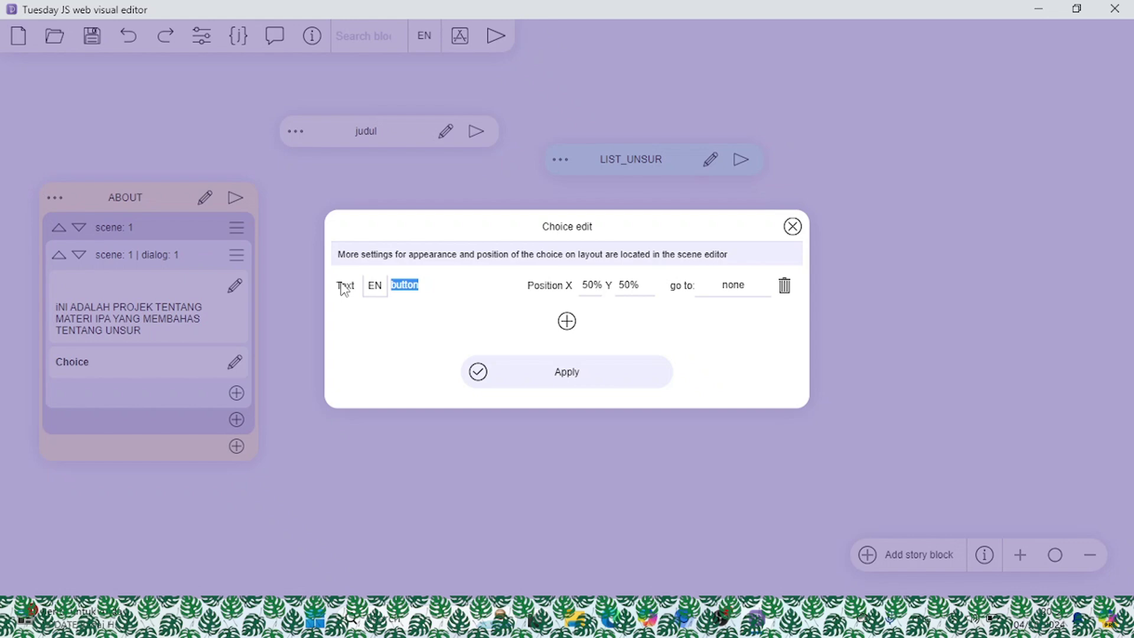
{"action": "type", "text": "kEMBAL"}
{"action": "key", "text": "Delete"}
{"action": "type", "text": "K"}
Set the KEMBALI choice's position to X 80% and Y 10%, link it to the judul block, and apply the choice.
{"action": "left_click", "coordinate": [590, 286]}
{"action": "left_click_drag", "start_coordinate": [588, 290], "coordinate": [563, 292]}
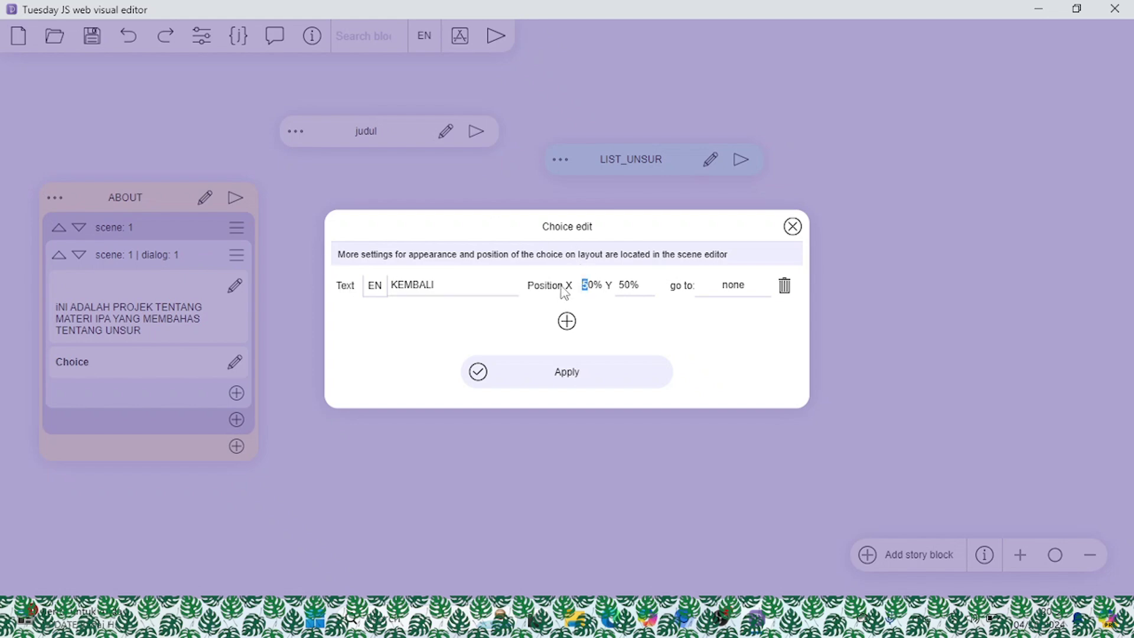
{"action": "type", "text": "8"}
{"action": "key", "text": "Tab"}
{"action": "type", "text": "10"}
{"action": "left_click", "coordinate": [727, 291]}
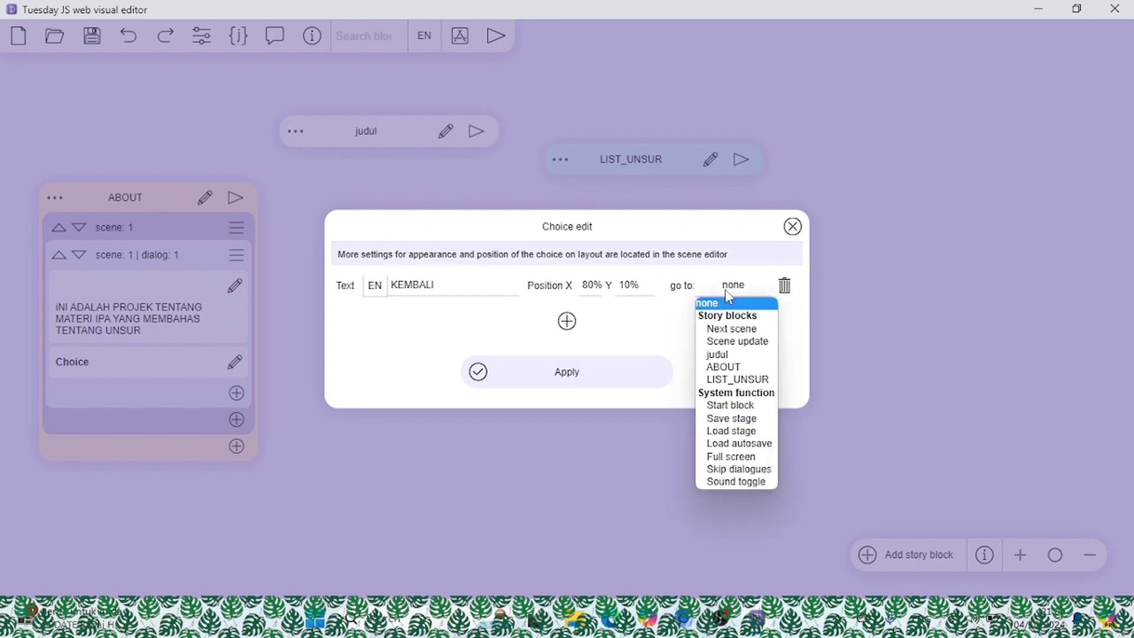
{"action": "left_click", "coordinate": [731, 354]}
{"action": "left_click", "coordinate": [526, 381]}
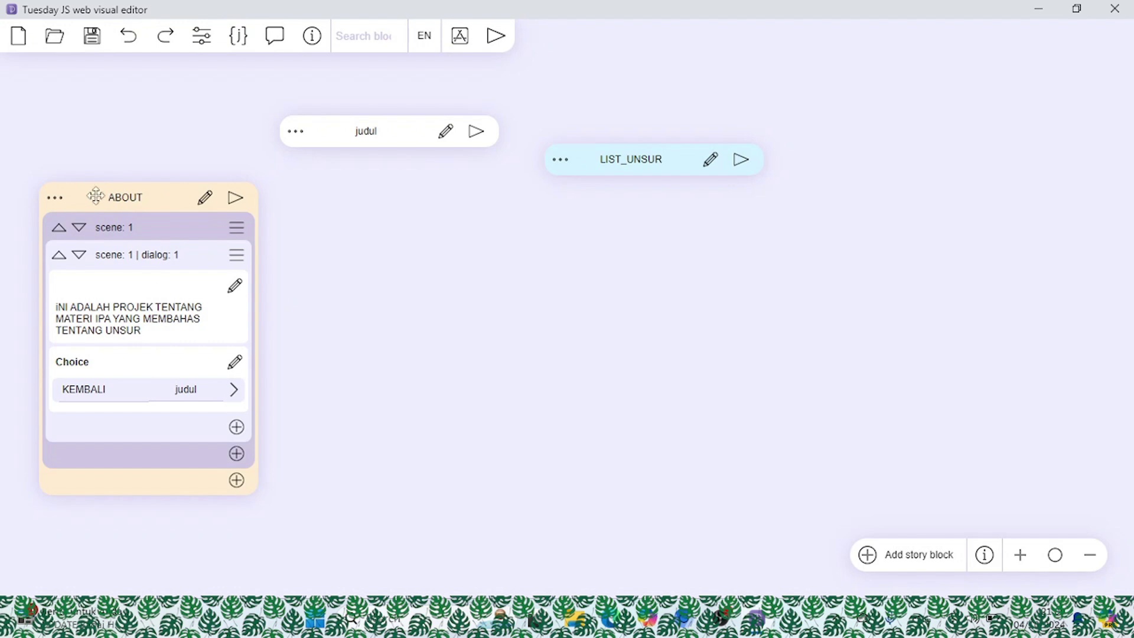
Rearrange the canvas by moving the expanded ABOUT block up and the judul block down, slightly below the LIST_UNSUR block.
{"action": "left_click_drag", "start_coordinate": [61, 197], "coordinate": [63, 196]}
{"action": "left_click", "coordinate": [55, 198]}
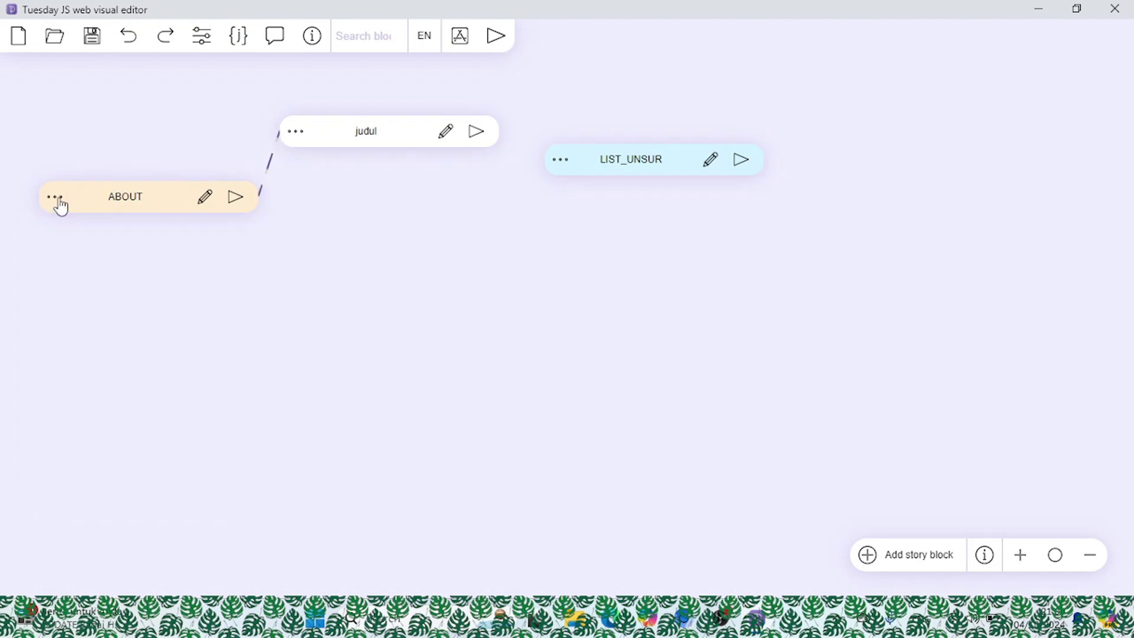
{"action": "left_click", "coordinate": [55, 199]}
{"action": "left_click_drag", "start_coordinate": [177, 197], "coordinate": [161, 87]}
{"action": "left_click_drag", "start_coordinate": [342, 136], "coordinate": [402, 212]}
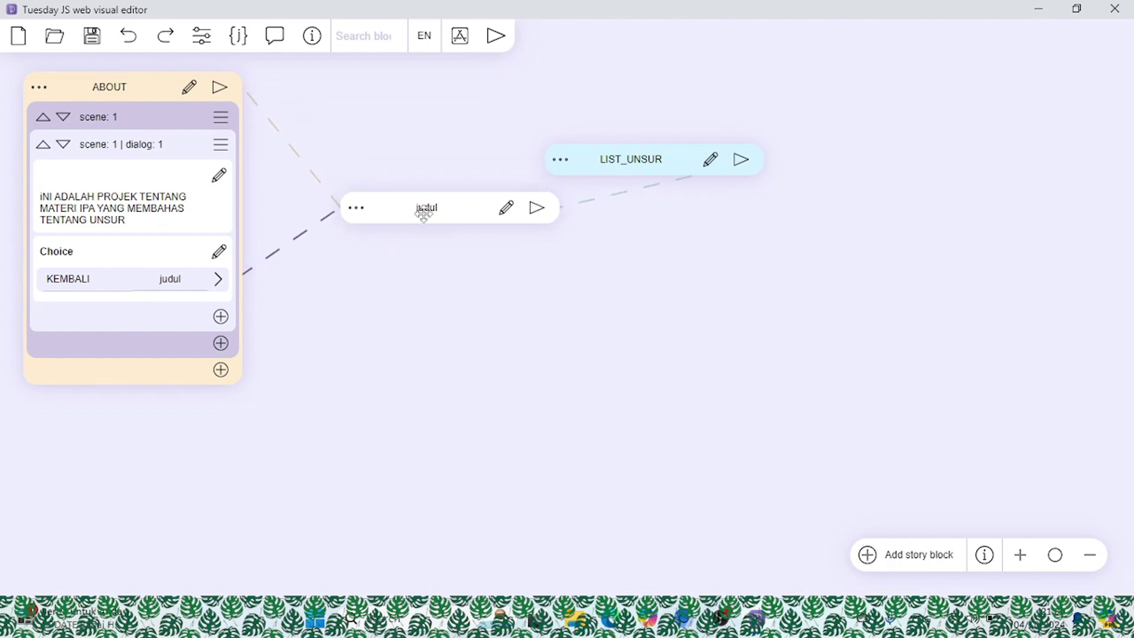
Test the ABOUT choice and the KEMBALI choice in a preview of the whole project, and close the preview.
{"action": "left_click", "coordinate": [496, 35]}
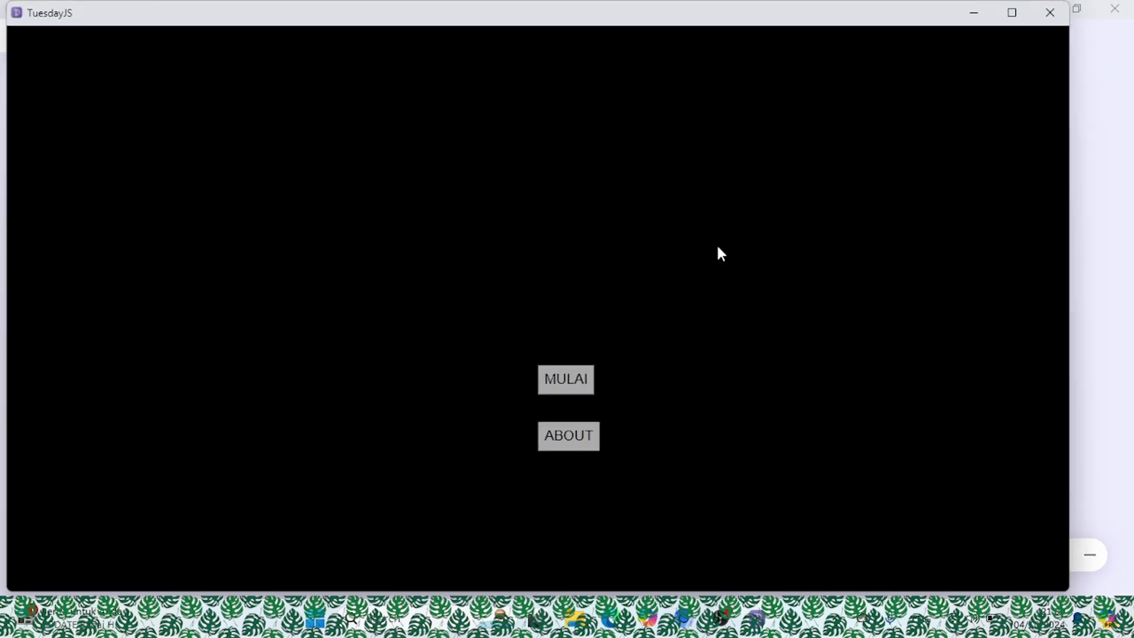
{"action": "left_click", "coordinate": [576, 447]}
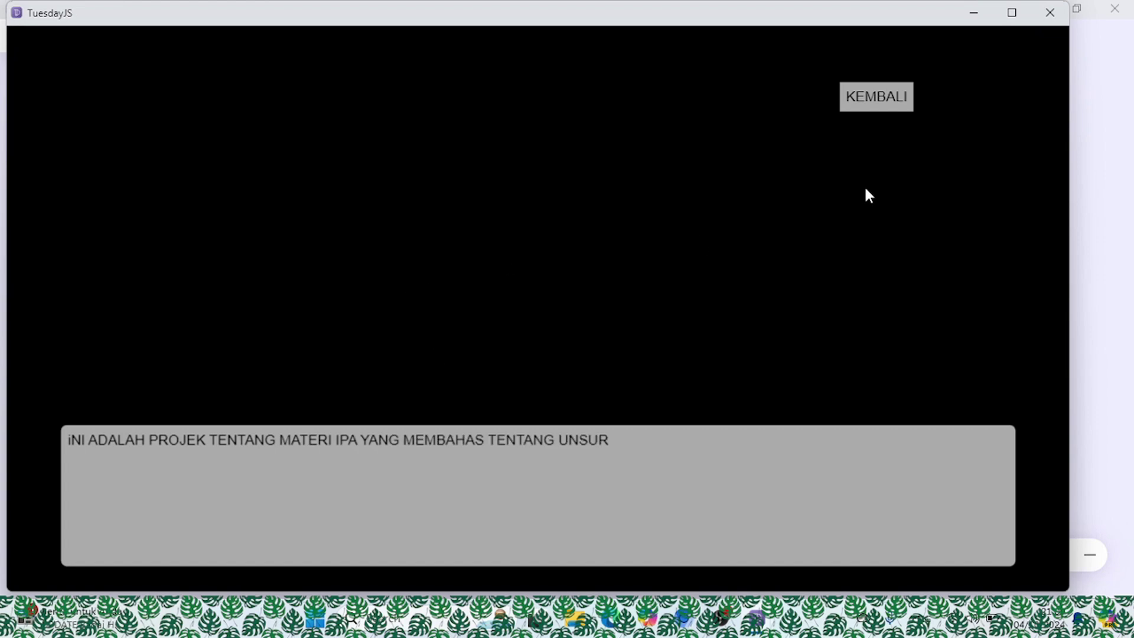
{"action": "left_click", "coordinate": [898, 105]}
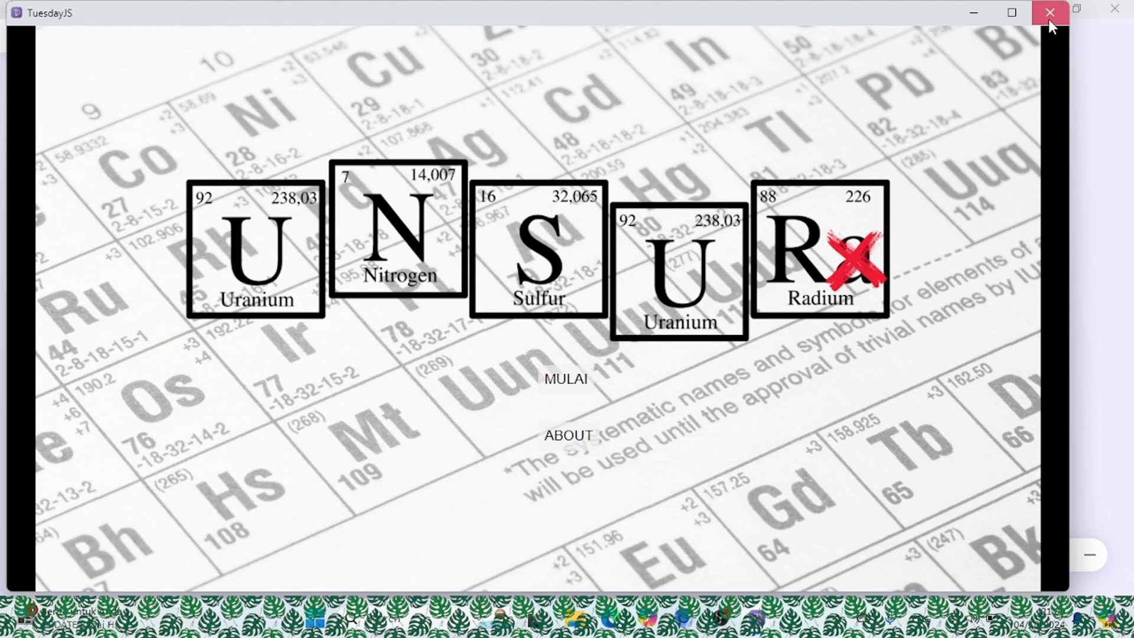
{"action": "left_click", "coordinate": [1049, 14]}
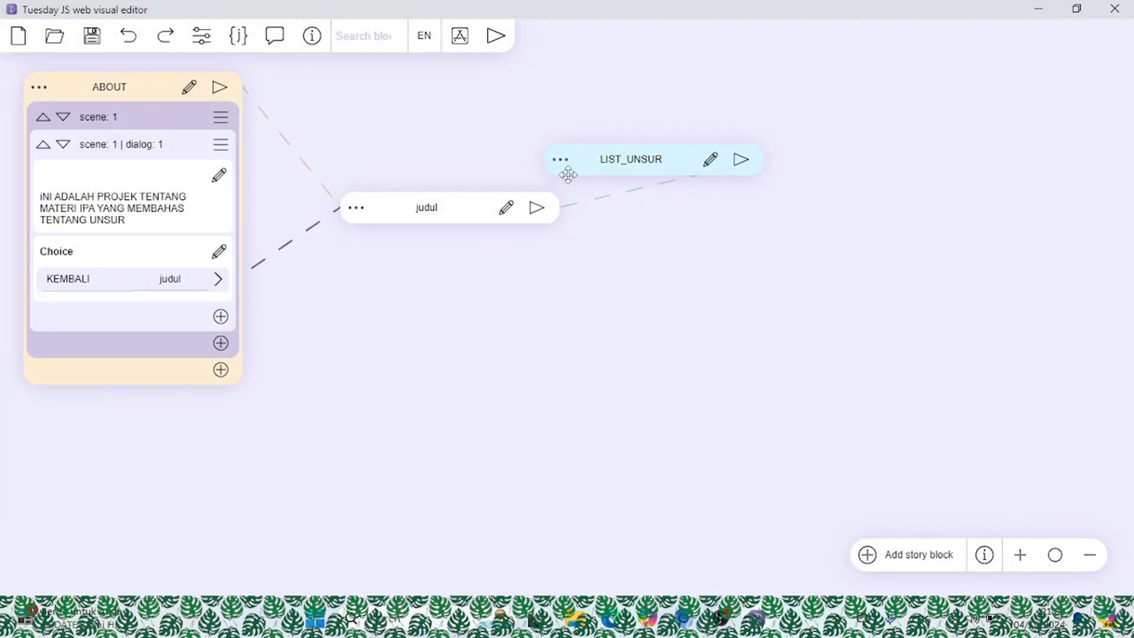
Move the judul block up beside LIST_UNSUR, and expand LIST_UNSUR to compare it with the mockup PDF.
{"action": "left_click_drag", "start_coordinate": [442, 203], "coordinate": [413, 155]}
{"action": "left_click", "coordinate": [557, 166]}
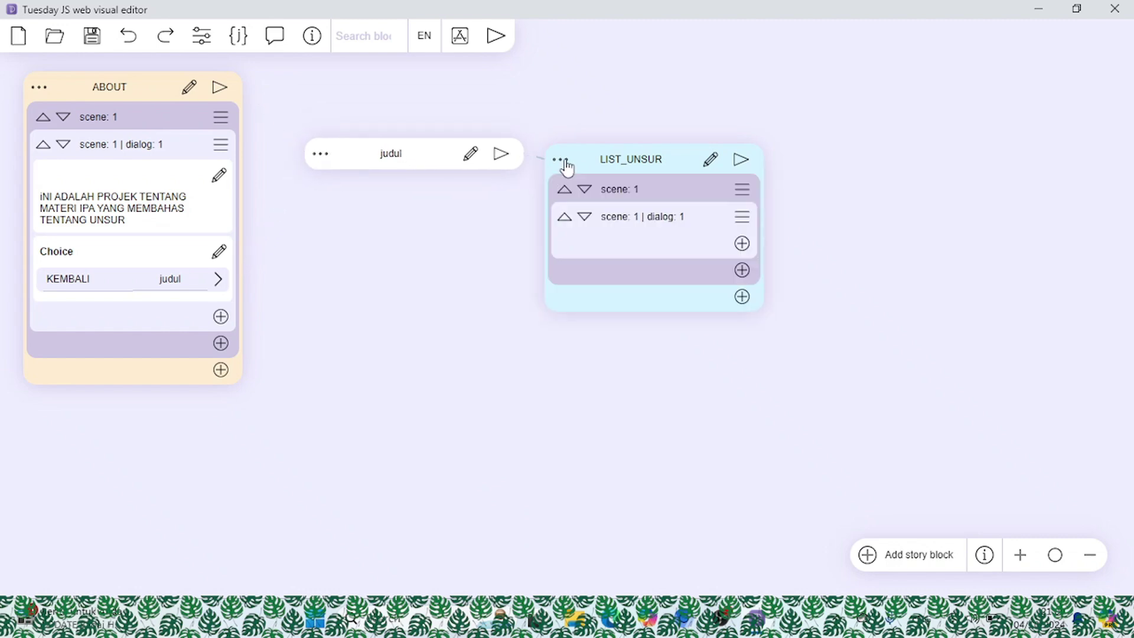
{"action": "key", "text": "alt+Tab"}
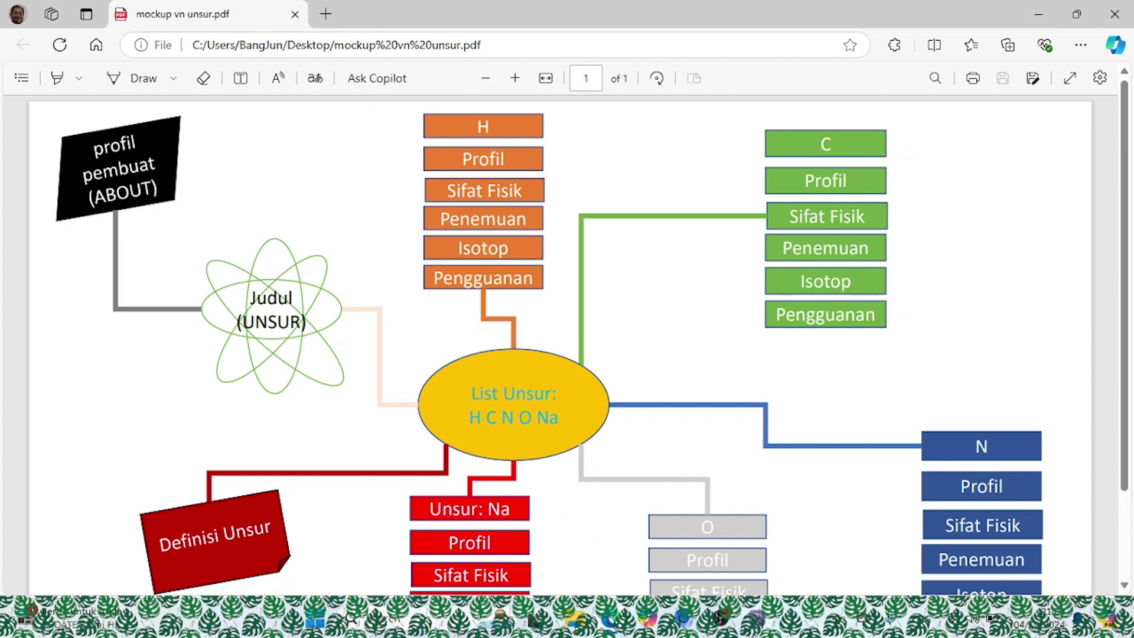
{"action": "left_click", "coordinate": [756, 619]}
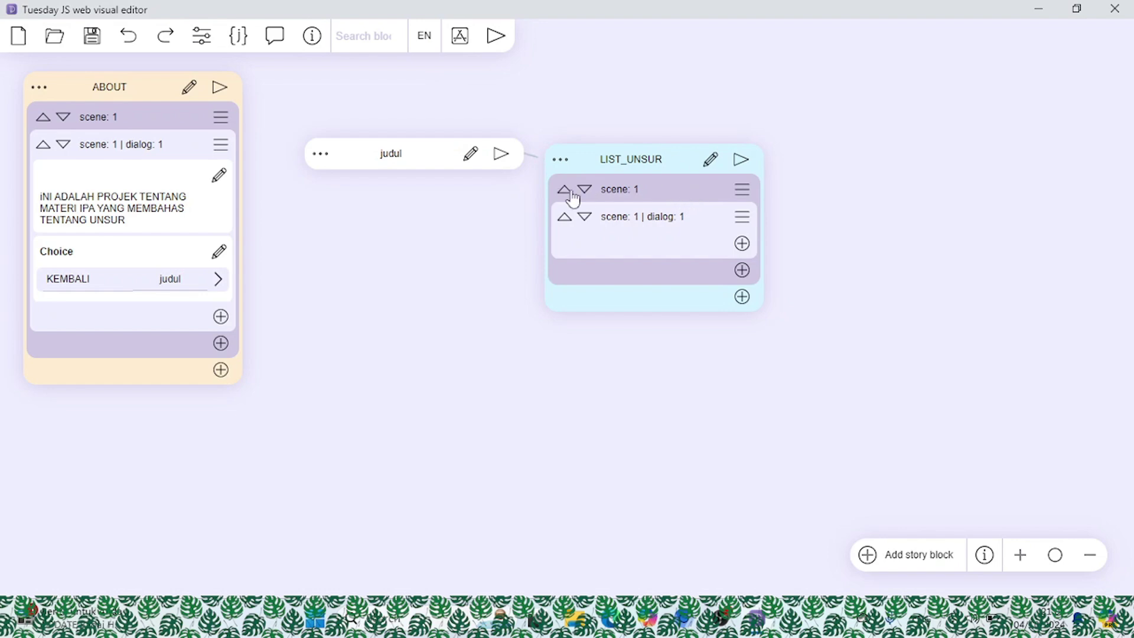
Choose img/periodik.png as the background image for scene 1 of the LIST_UNSUR block.
{"action": "left_click", "coordinate": [741, 190]}
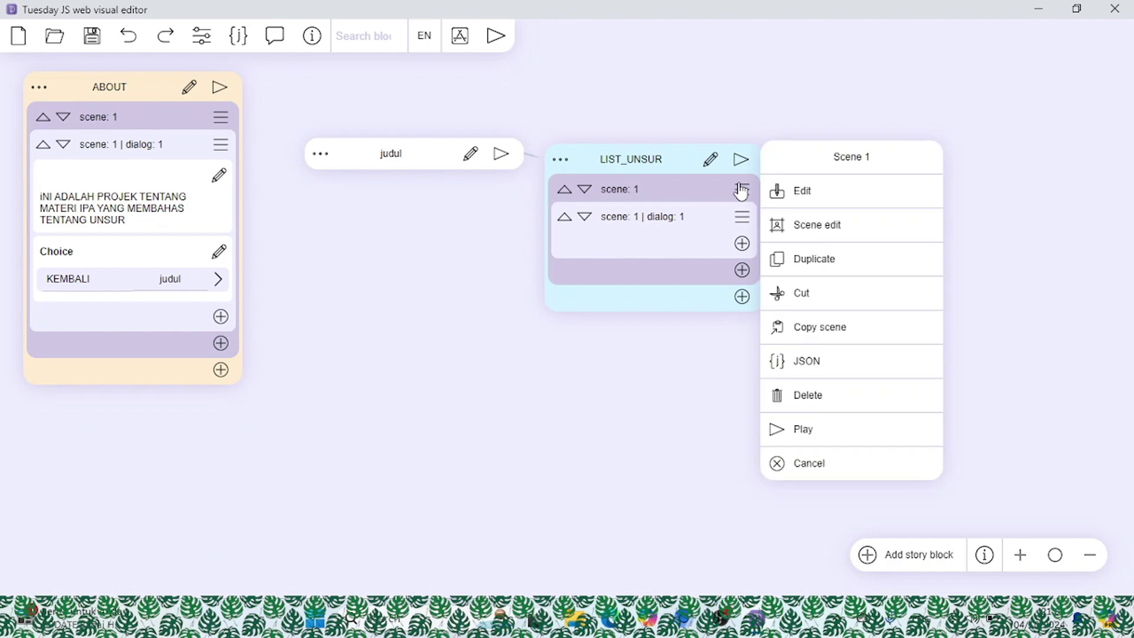
{"action": "left_click", "coordinate": [741, 217]}
{"action": "left_click", "coordinate": [741, 216]}
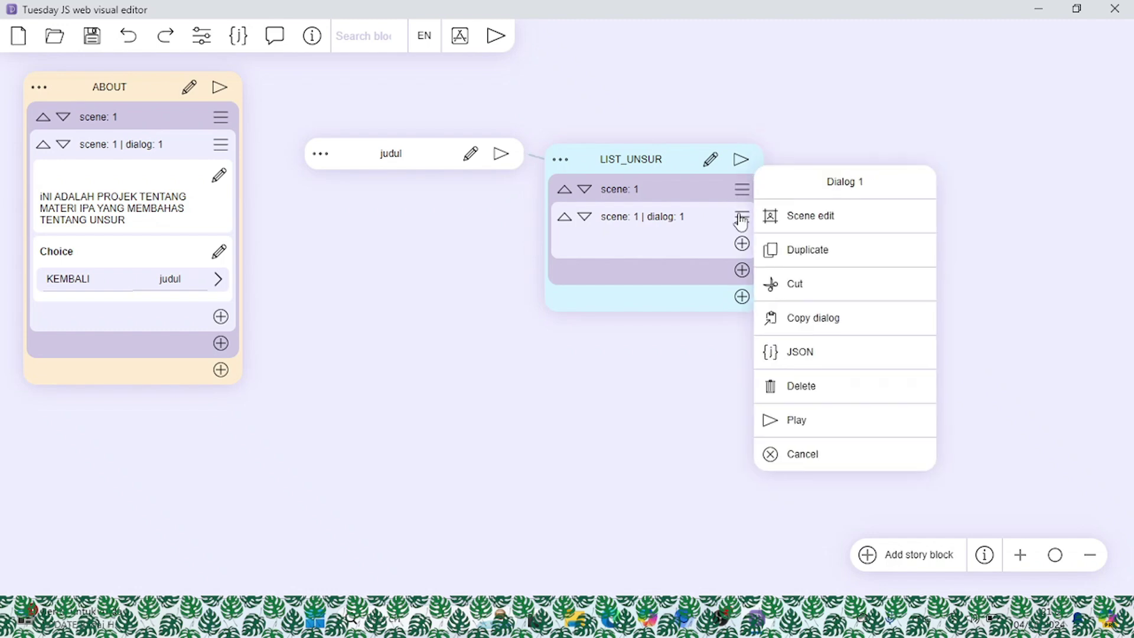
{"action": "left_click", "coordinate": [701, 211]}
{"action": "left_click", "coordinate": [738, 190]}
{"action": "left_click", "coordinate": [789, 192]}
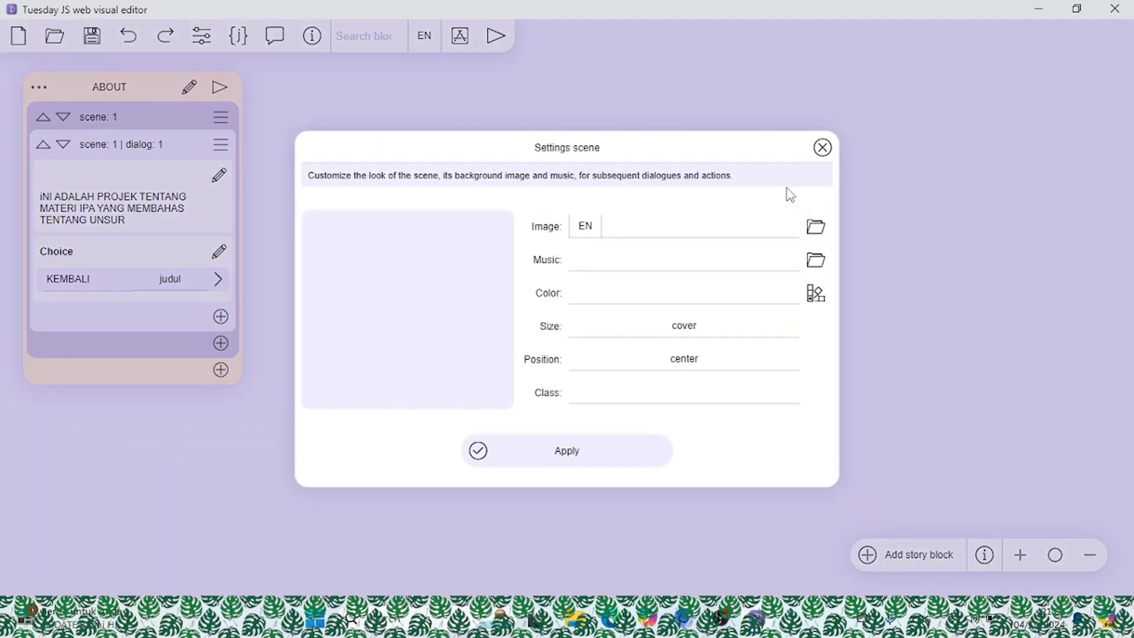
{"action": "left_click", "coordinate": [816, 227]}
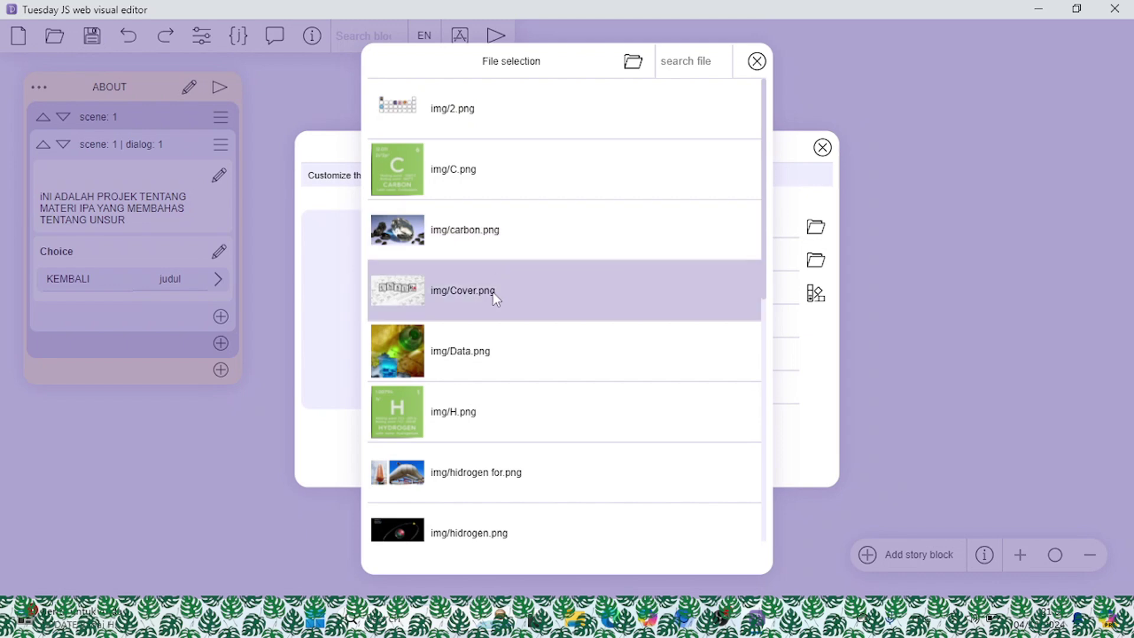
{"action": "scroll", "coordinate": [503, 413], "scroll_direction": "down", "scroll_amount": 1}
{"action": "scroll", "coordinate": [501, 408], "scroll_direction": "down", "scroll_amount": 1}
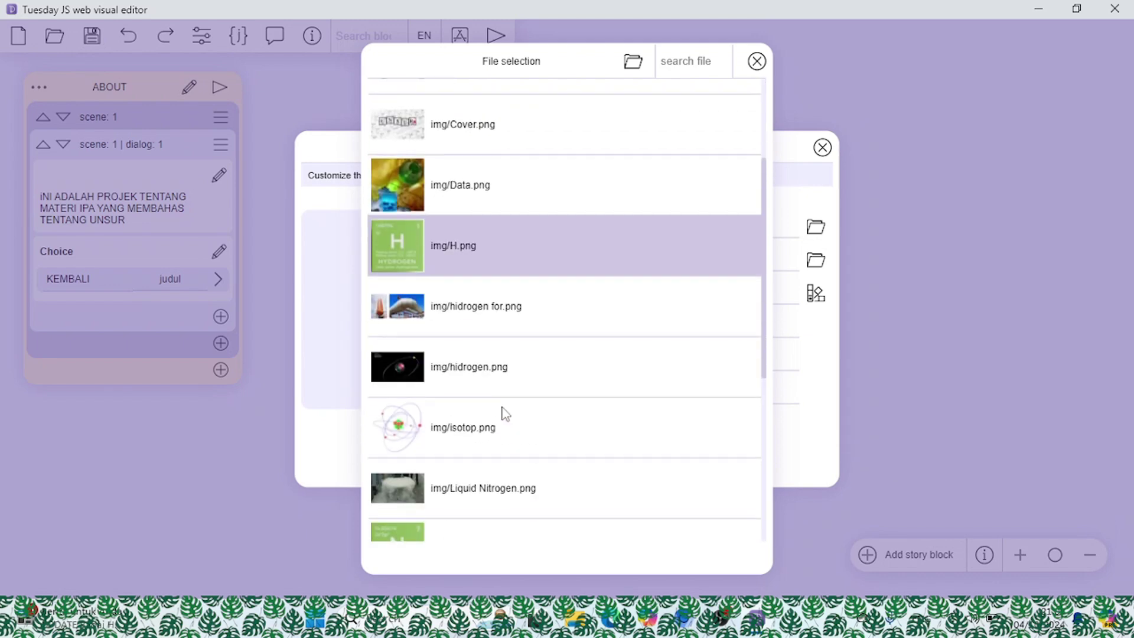
{"action": "scroll", "coordinate": [501, 410], "scroll_direction": "down", "scroll_amount": 4}
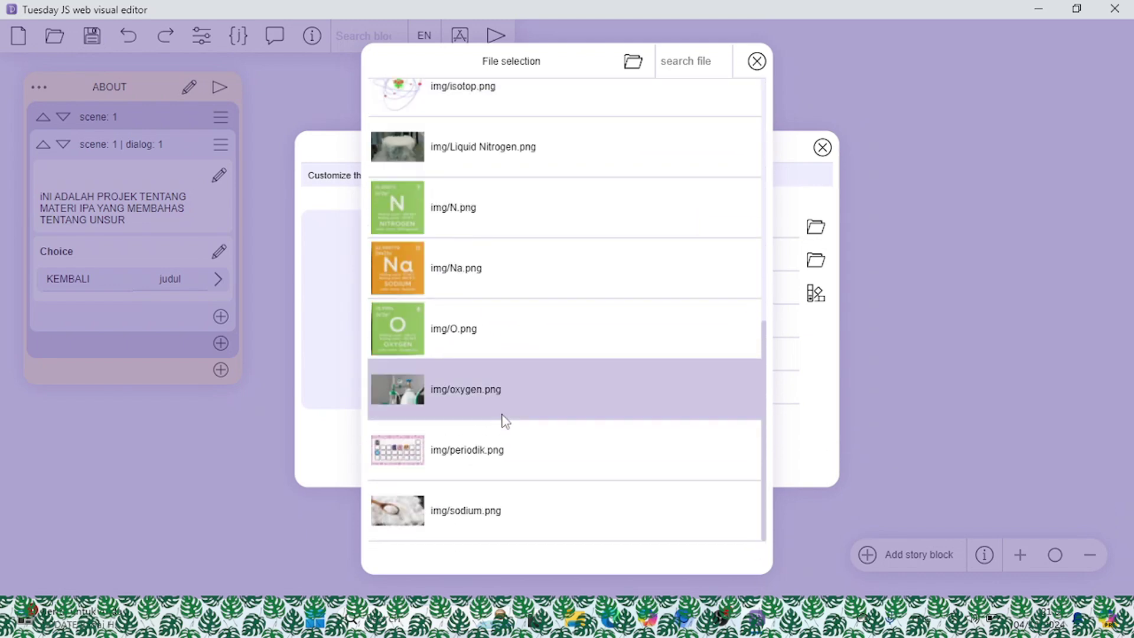
{"action": "left_click", "coordinate": [509, 450]}
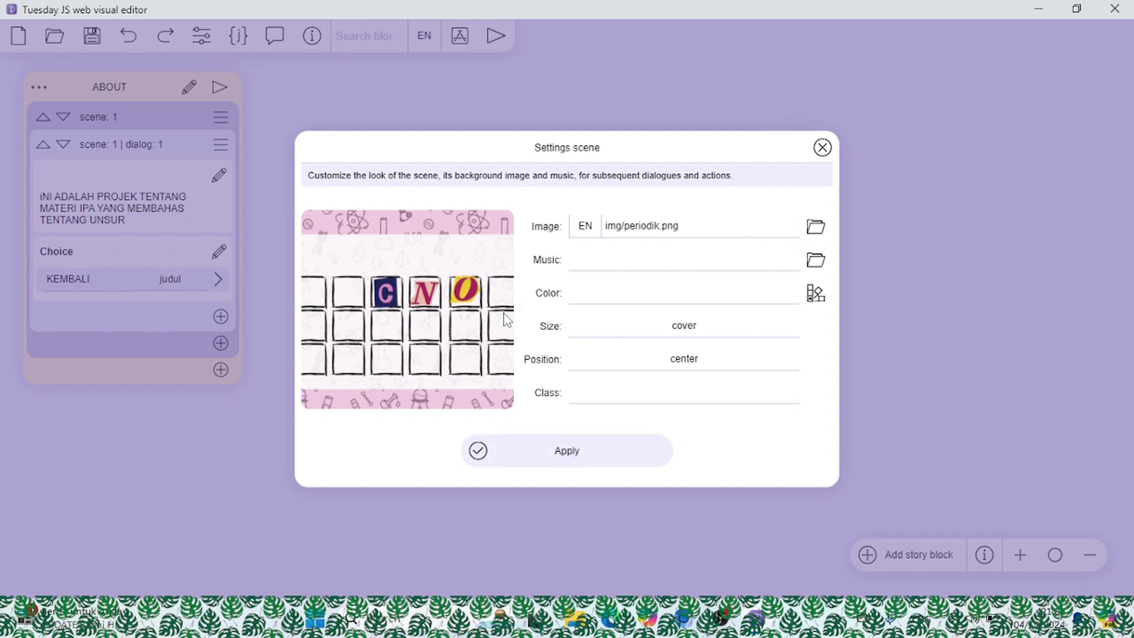
Set the LIST_UNSUR scene's background size to fill and apply the scene settings.
{"action": "left_click", "coordinate": [676, 332]}
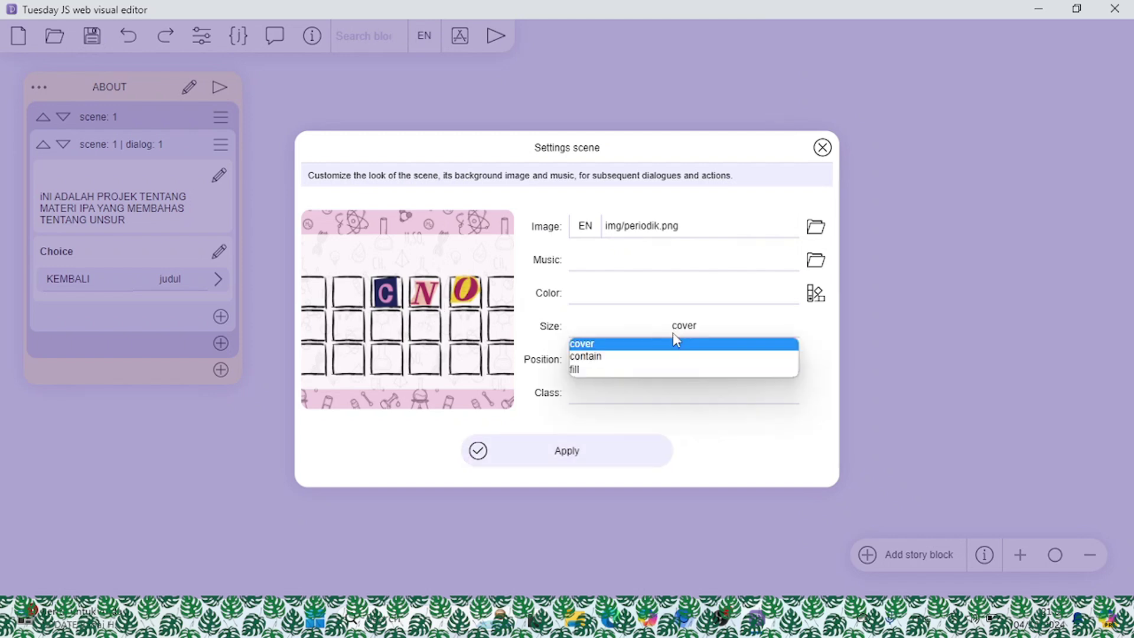
{"action": "left_click", "coordinate": [618, 365]}
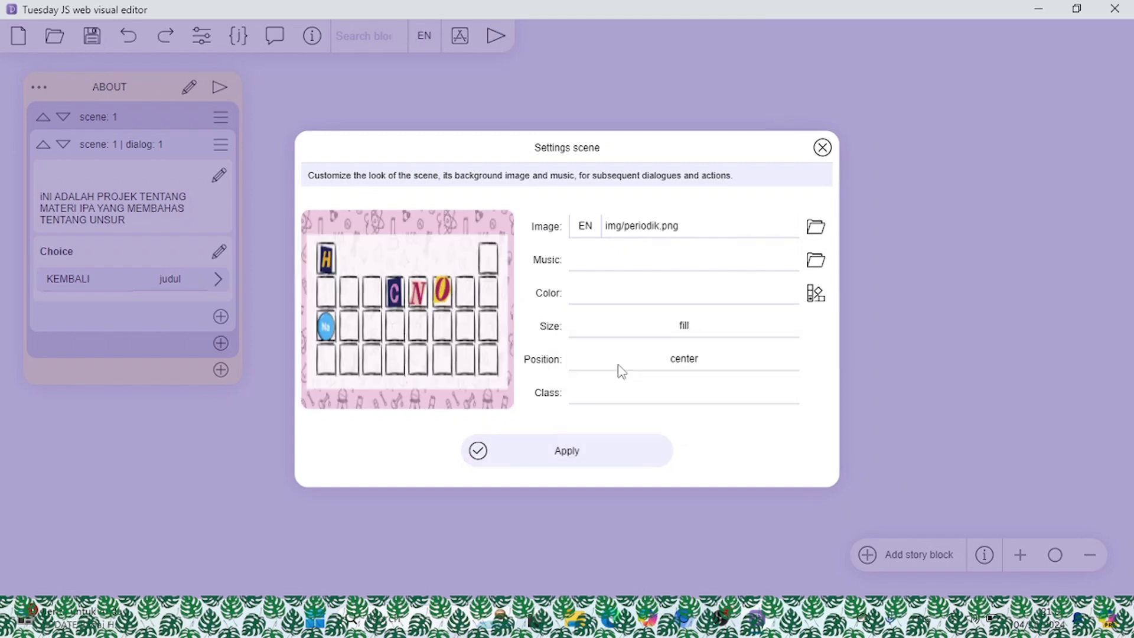
{"action": "left_click", "coordinate": [576, 449]}
Preview the LIST_UNSUR block, compare its periodic table with the element list in the mockup PDF, and close the preview.
{"action": "left_click", "coordinate": [741, 162]}
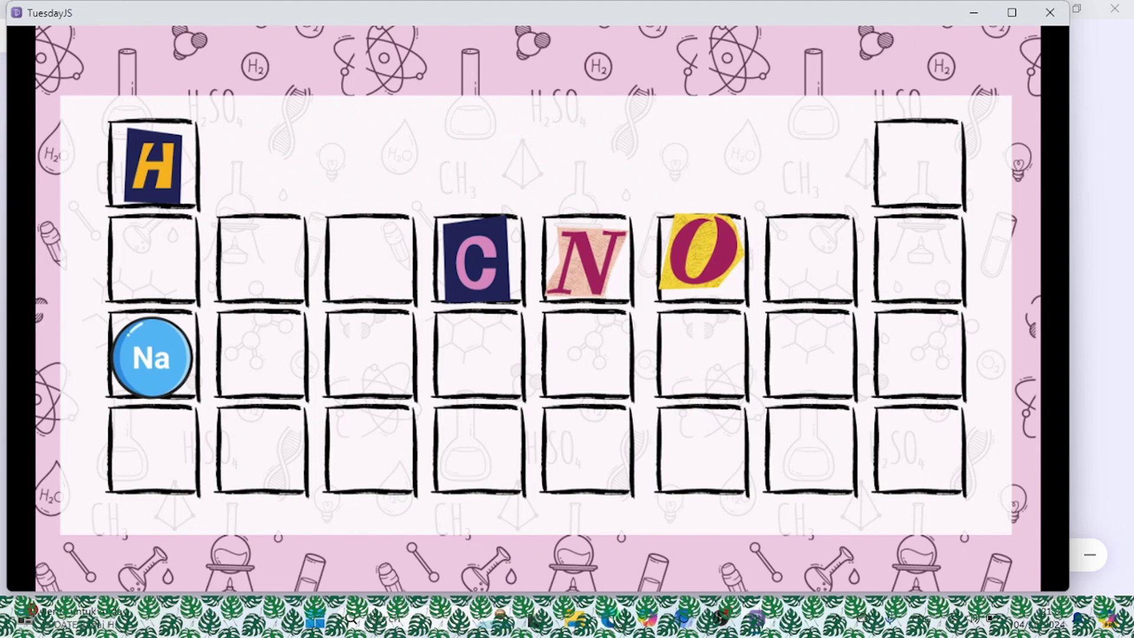
{"action": "left_click", "coordinate": [613, 620]}
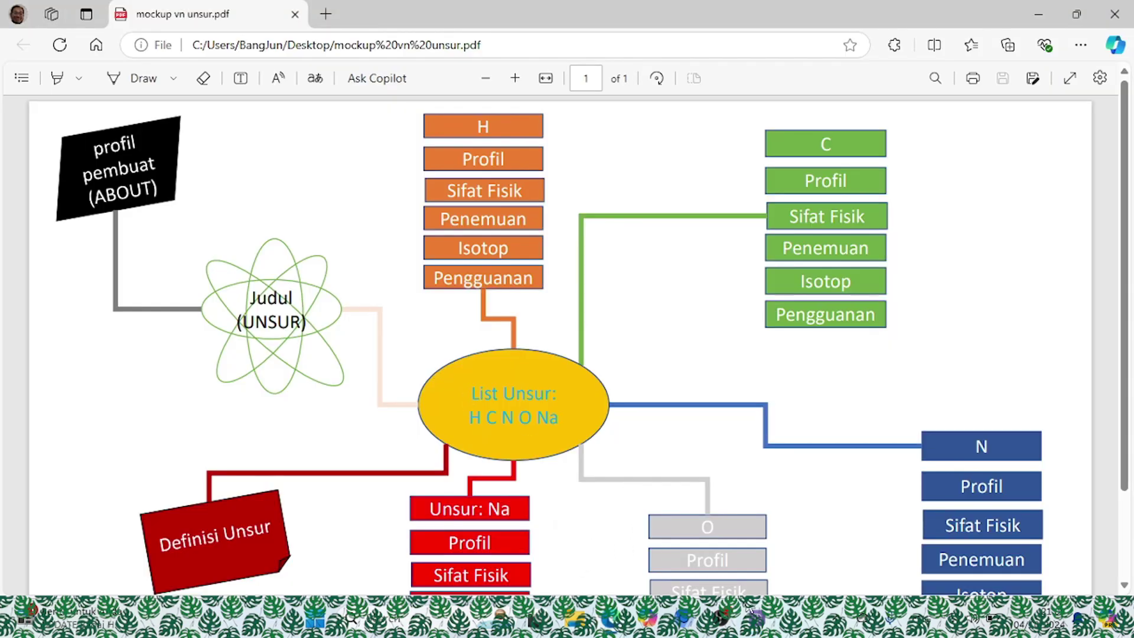
{"action": "mouse_move", "coordinate": [758, 627]}
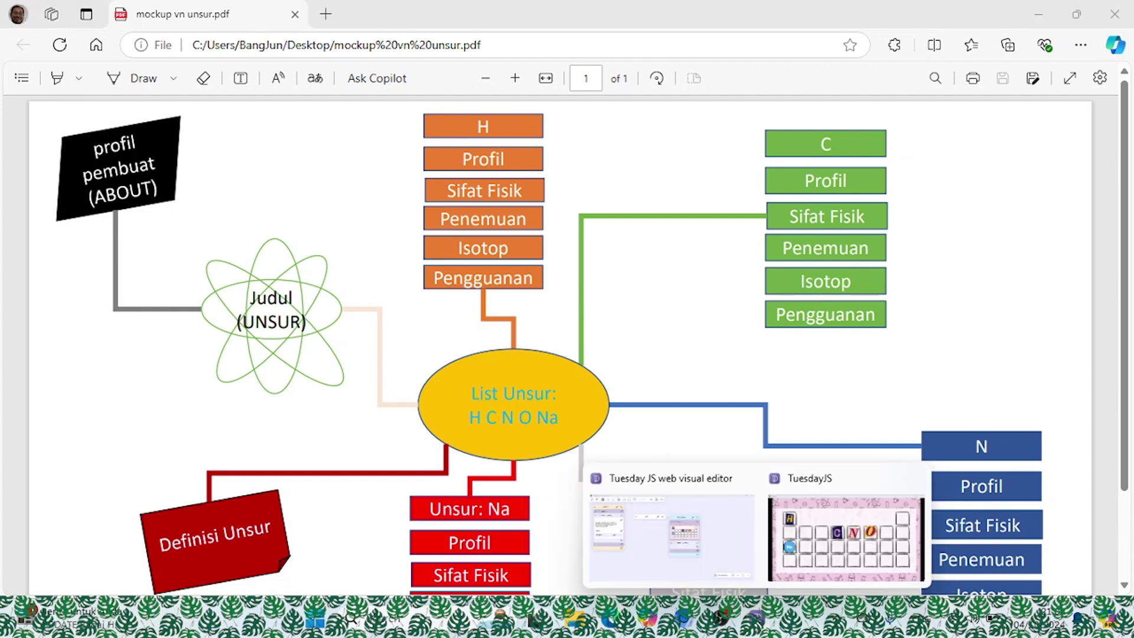
{"action": "left_click", "coordinate": [829, 549]}
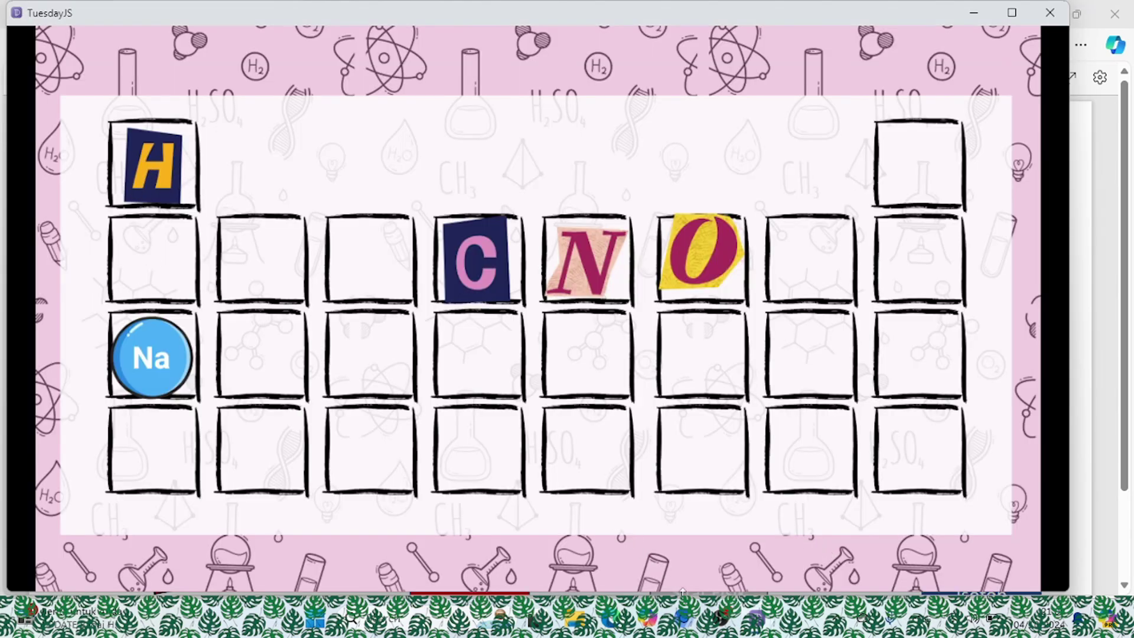
{"action": "left_click", "coordinate": [616, 623]}
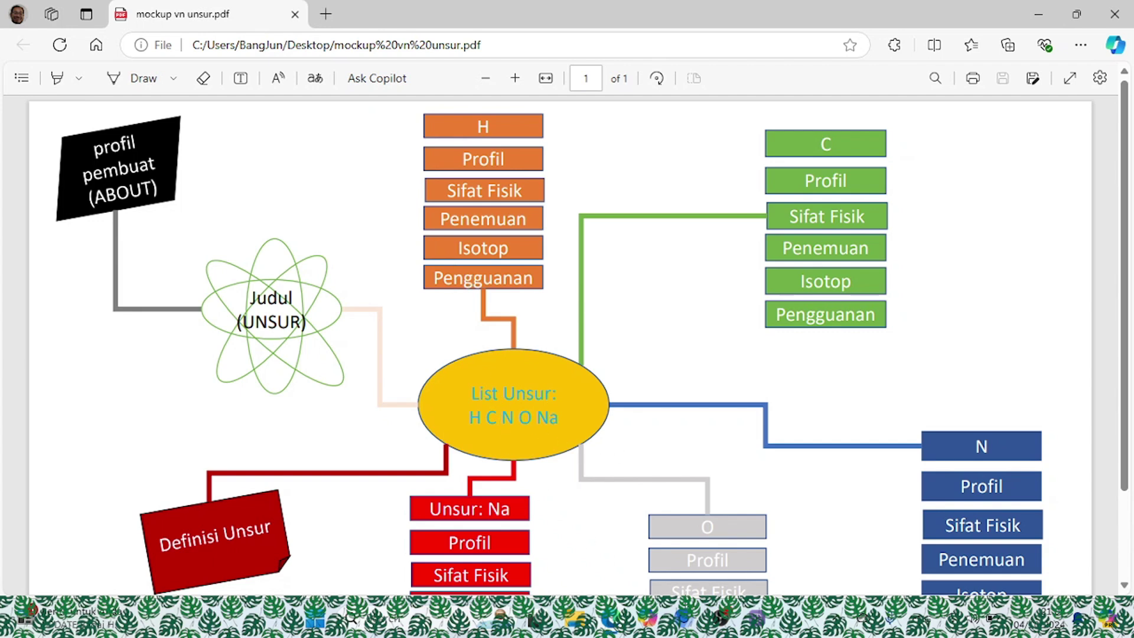
{"action": "mouse_move", "coordinate": [762, 621]}
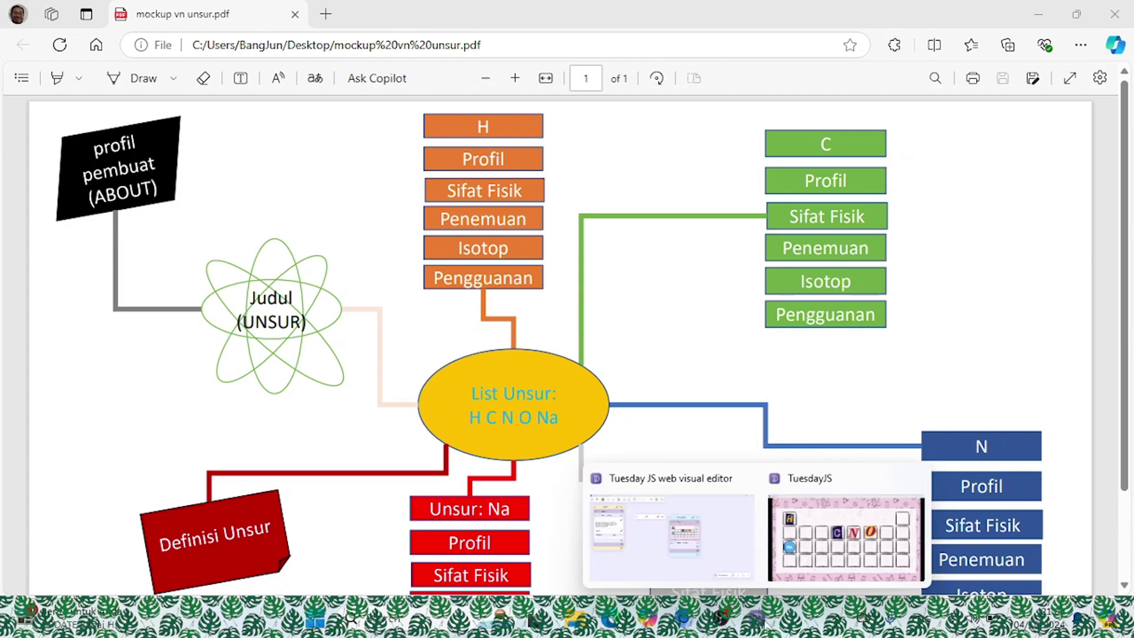
{"action": "left_click", "coordinate": [824, 568]}
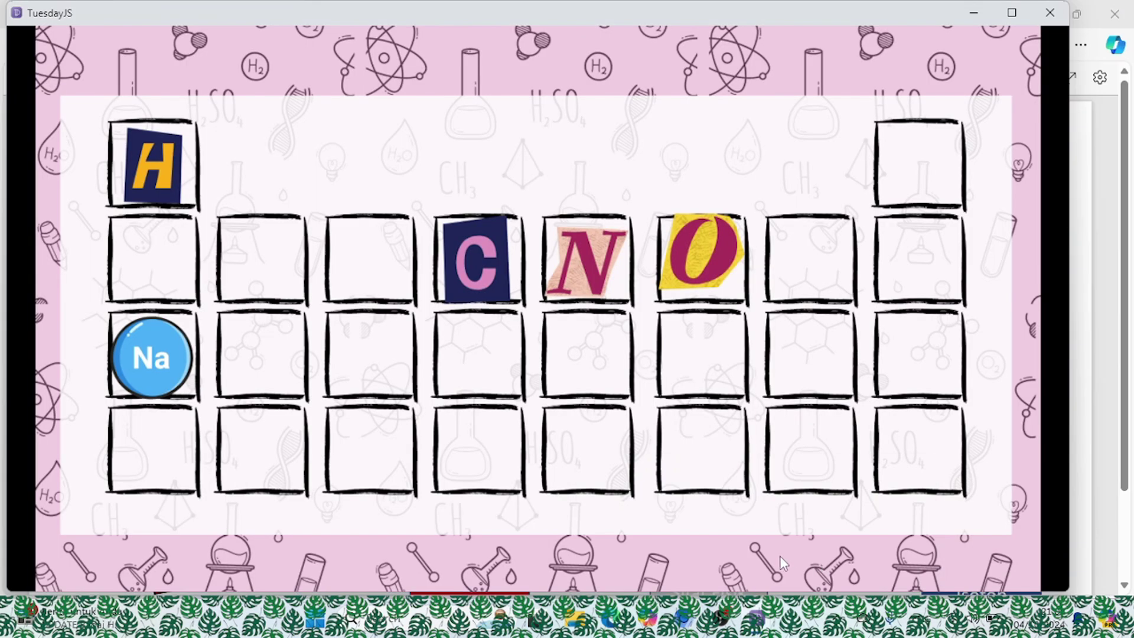
{"action": "left_click", "coordinate": [1049, 13]}
Switch back to the Tuesday JS editor, and expand the judul block to review its choices before collapsing it again.
{"action": "mouse_move", "coordinate": [574, 619]}
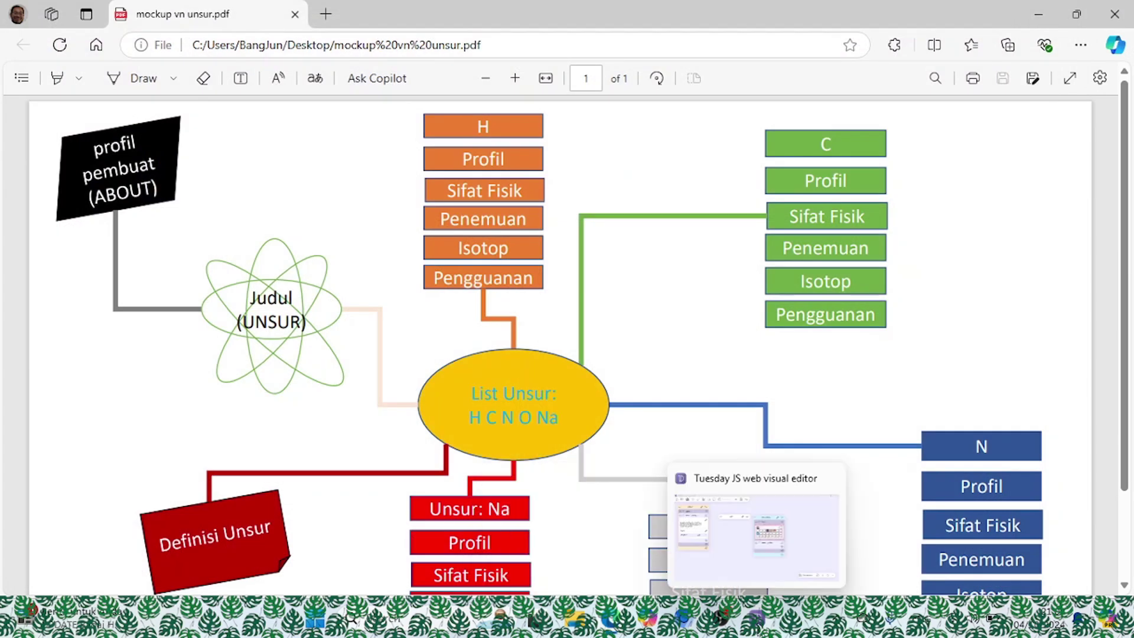
{"action": "left_click", "coordinate": [761, 621]}
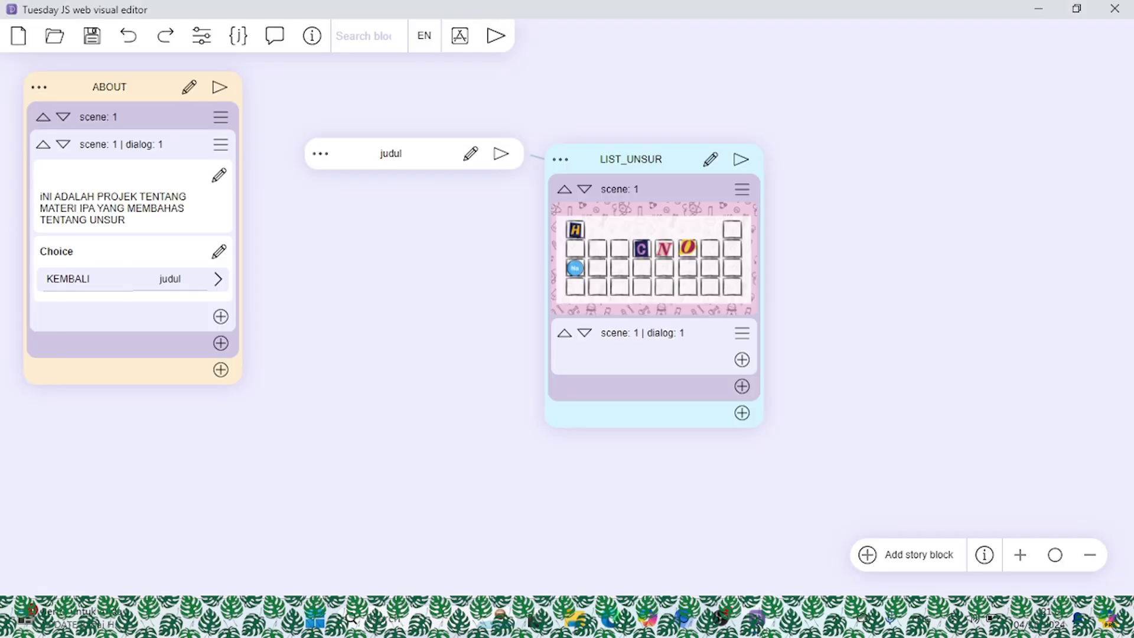
{"action": "left_click", "coordinate": [320, 154]}
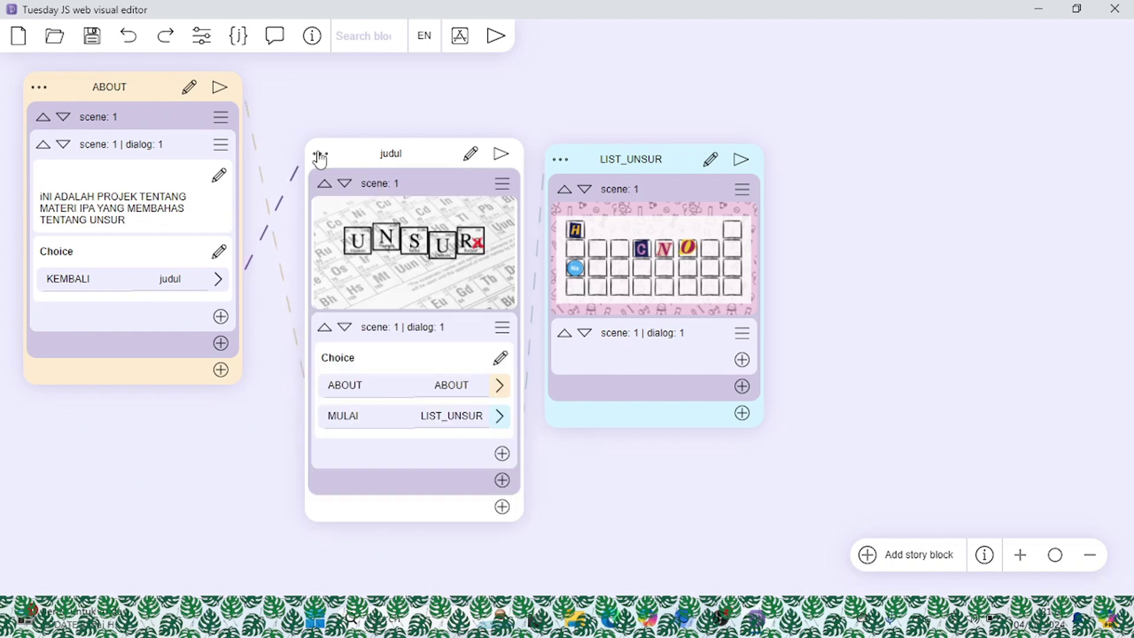
{"action": "left_click", "coordinate": [319, 156]}
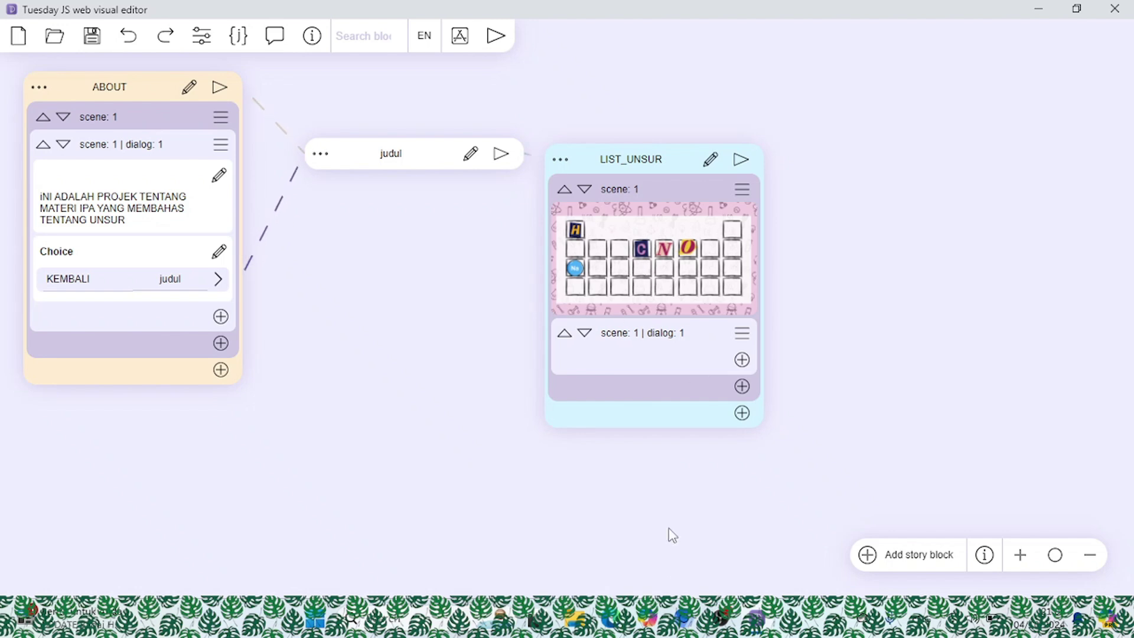
Examine the List Unsur branches in the mockup PDF, and switch back to the Tuesday JS editor.
{"action": "left_click", "coordinate": [614, 627]}
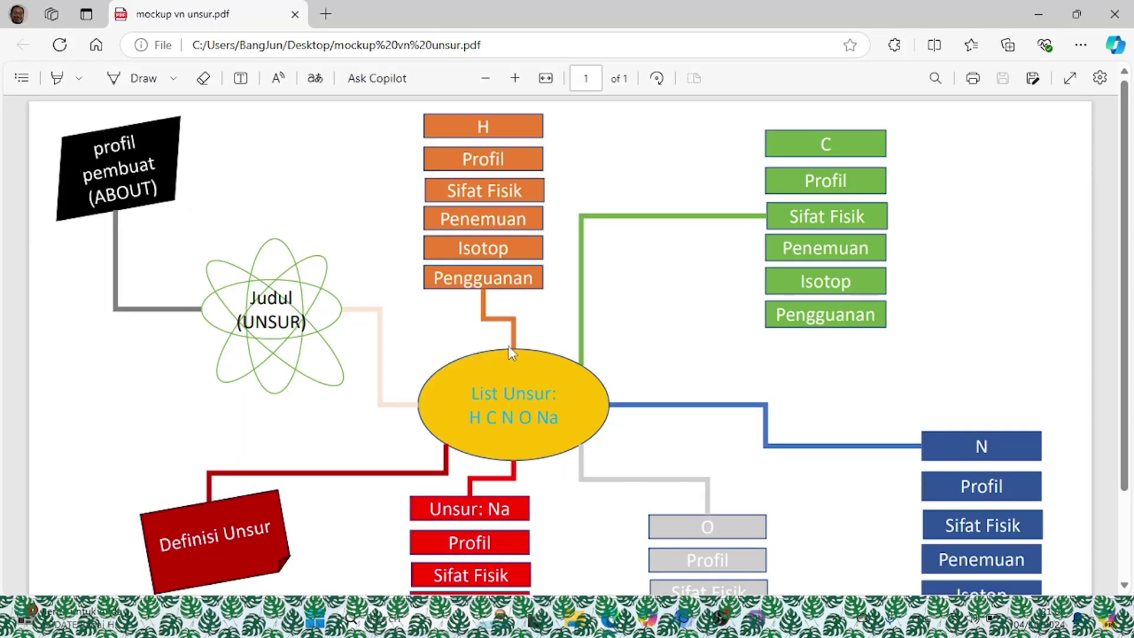
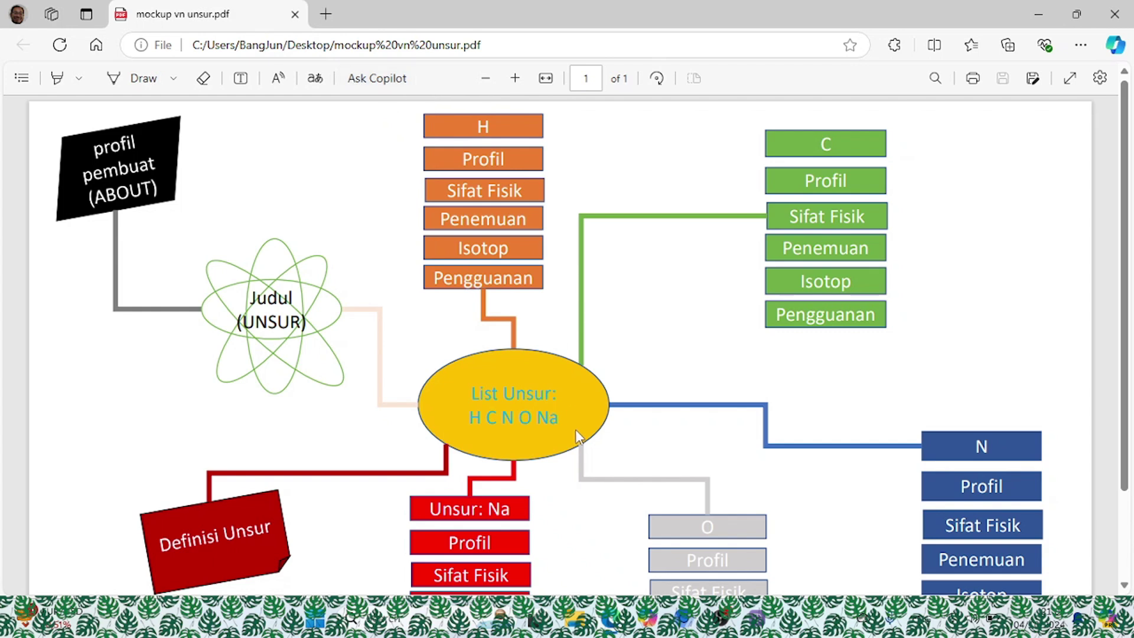
{"action": "mouse_move", "coordinate": [756, 618]}
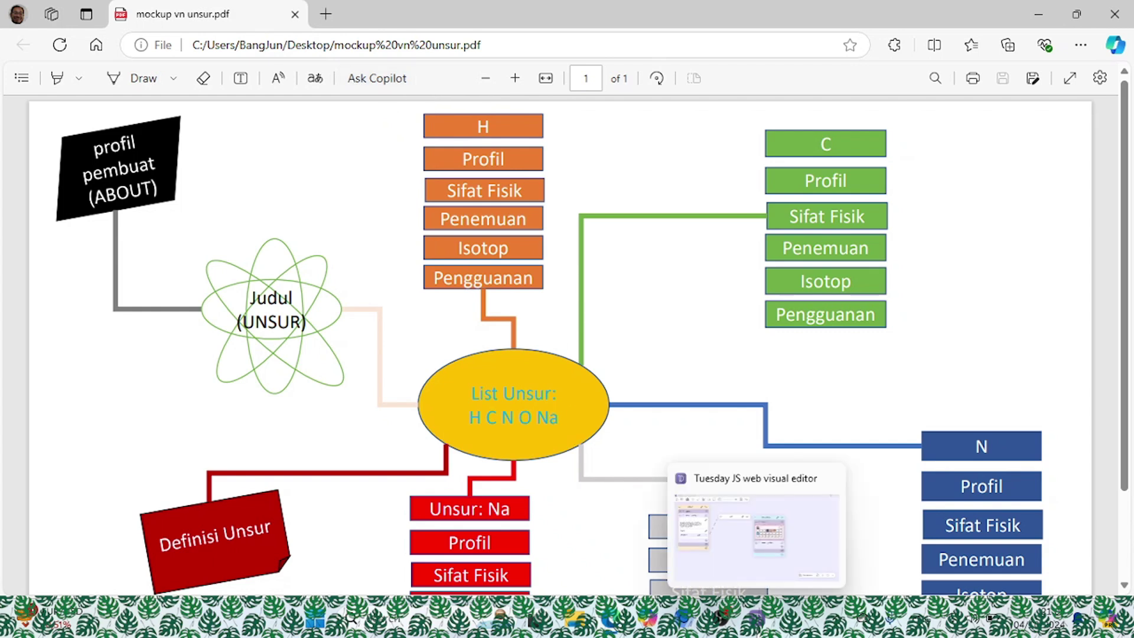
{"action": "left_click", "coordinate": [756, 617]}
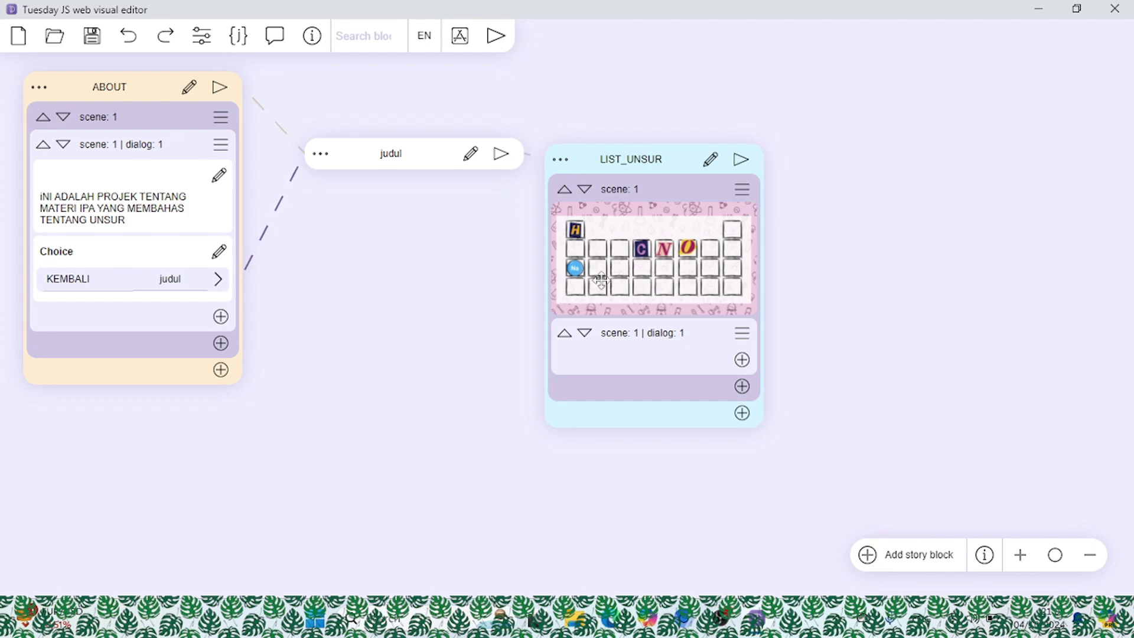
Delete the empty dialog from scene 1 of LIST_UNSUR, and add a choice to that scene.
{"action": "left_click", "coordinate": [743, 335]}
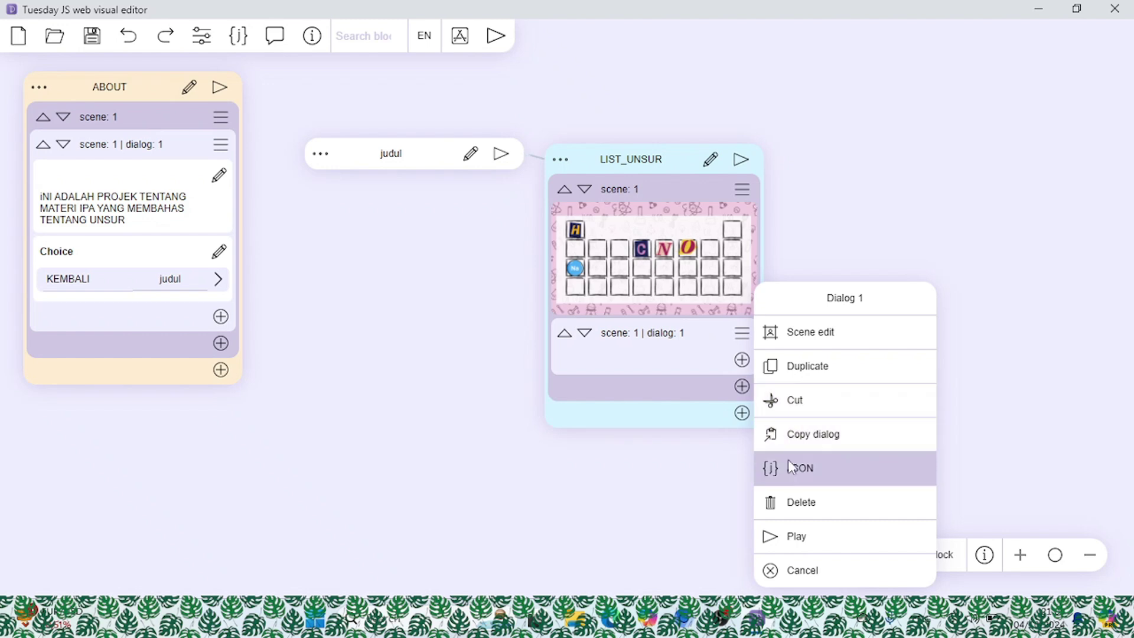
{"action": "left_click", "coordinate": [789, 501]}
{"action": "left_click", "coordinate": [742, 327]}
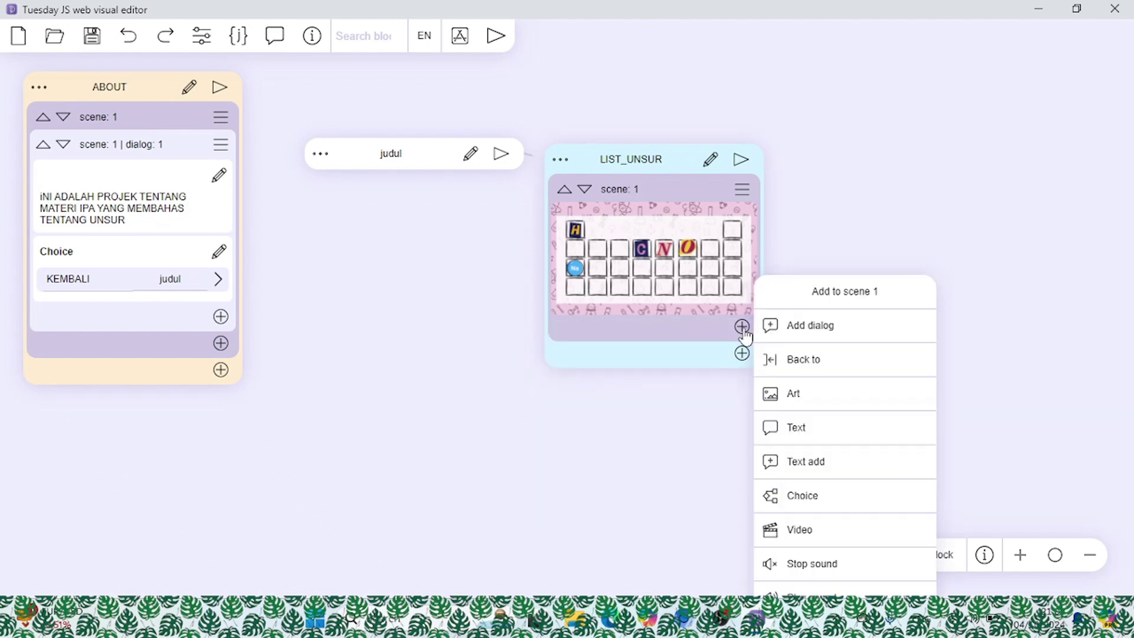
{"action": "left_click", "coordinate": [810, 496]}
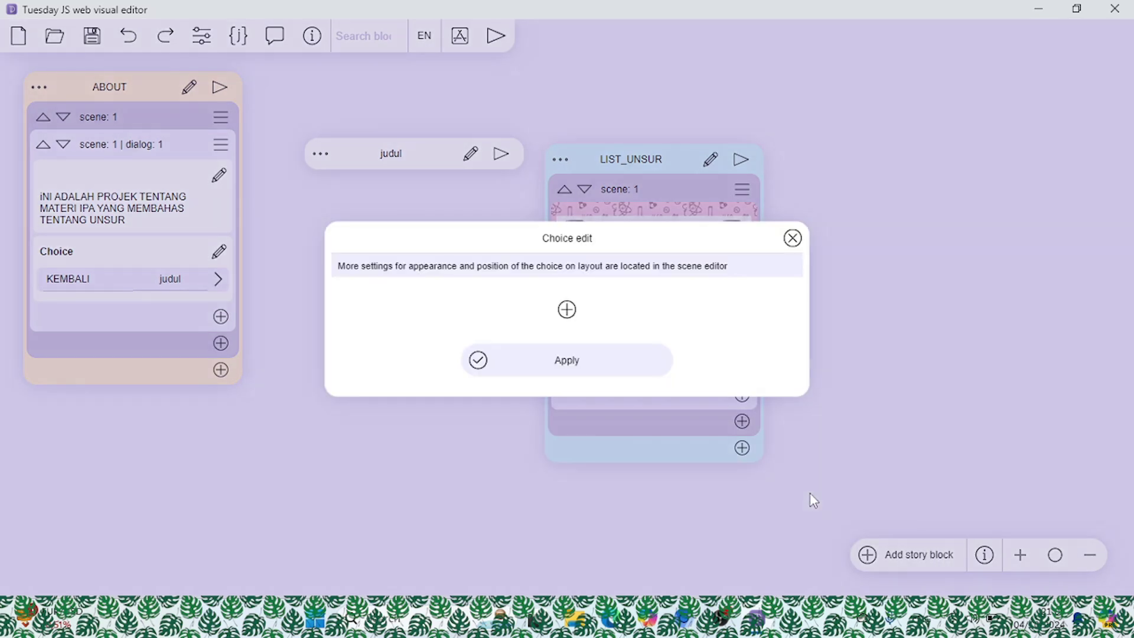
Add seven buttons to the new choice.
{"action": "left_click", "coordinate": [568, 310]}
{"action": "left_click", "coordinate": [568, 320]}
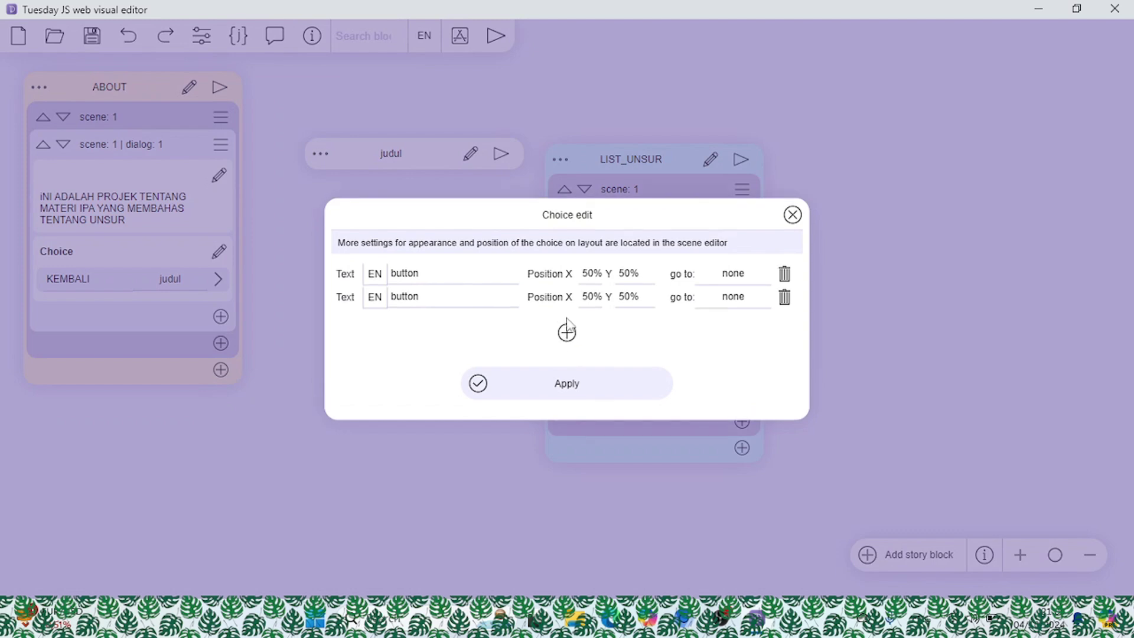
{"action": "left_click", "coordinate": [567, 332]}
{"action": "left_click", "coordinate": [567, 345]}
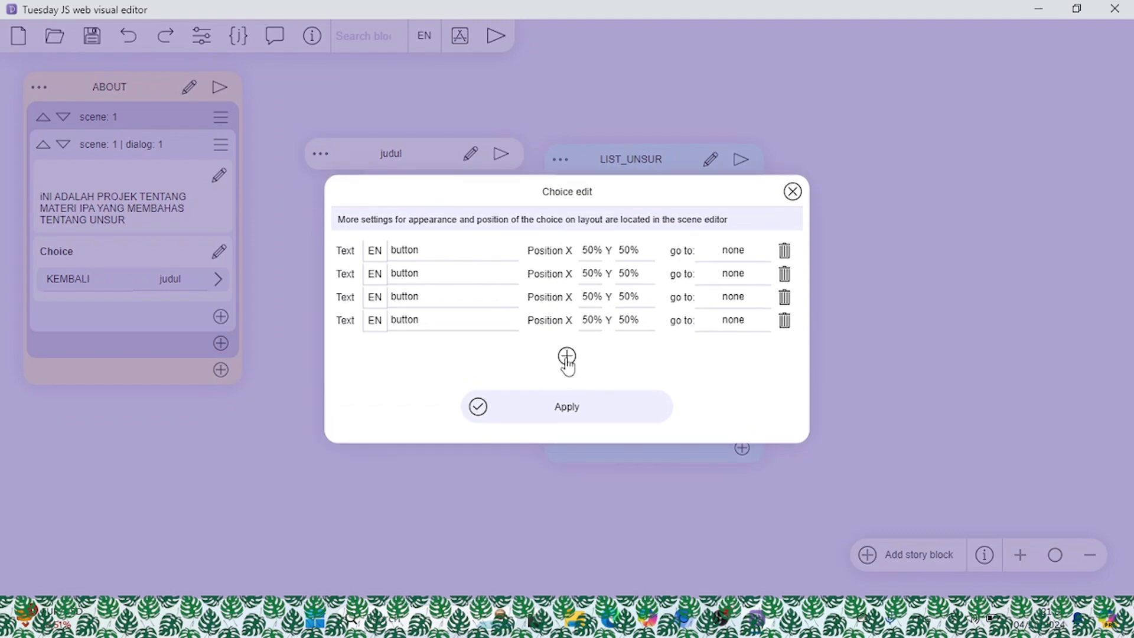
{"action": "left_click", "coordinate": [566, 357]}
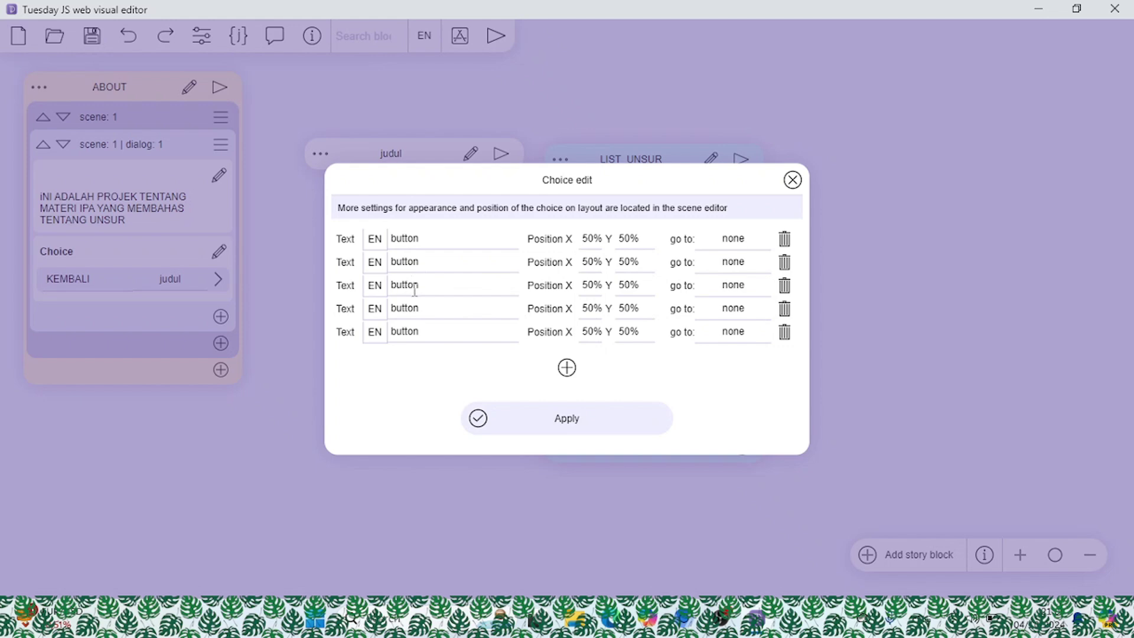
{"action": "left_click", "coordinate": [566, 368]}
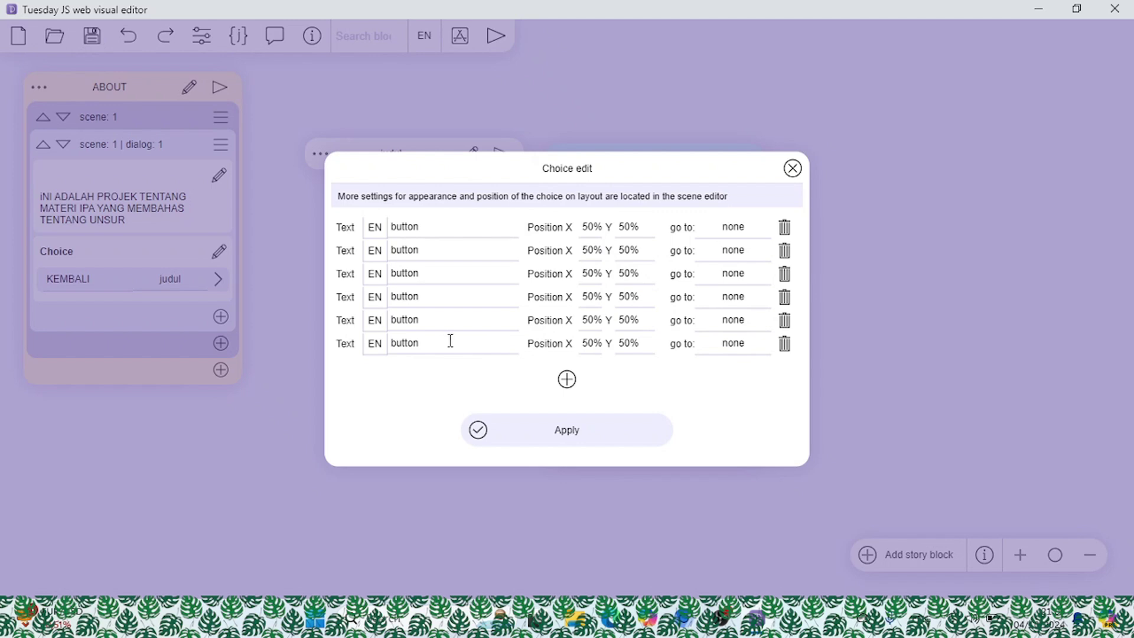
{"action": "left_click", "coordinate": [568, 383]}
Label the seventh choice button KEMBALI and set its position to X 80% and Y 10%.
{"action": "left_click_drag", "start_coordinate": [439, 357], "coordinate": [362, 362]}
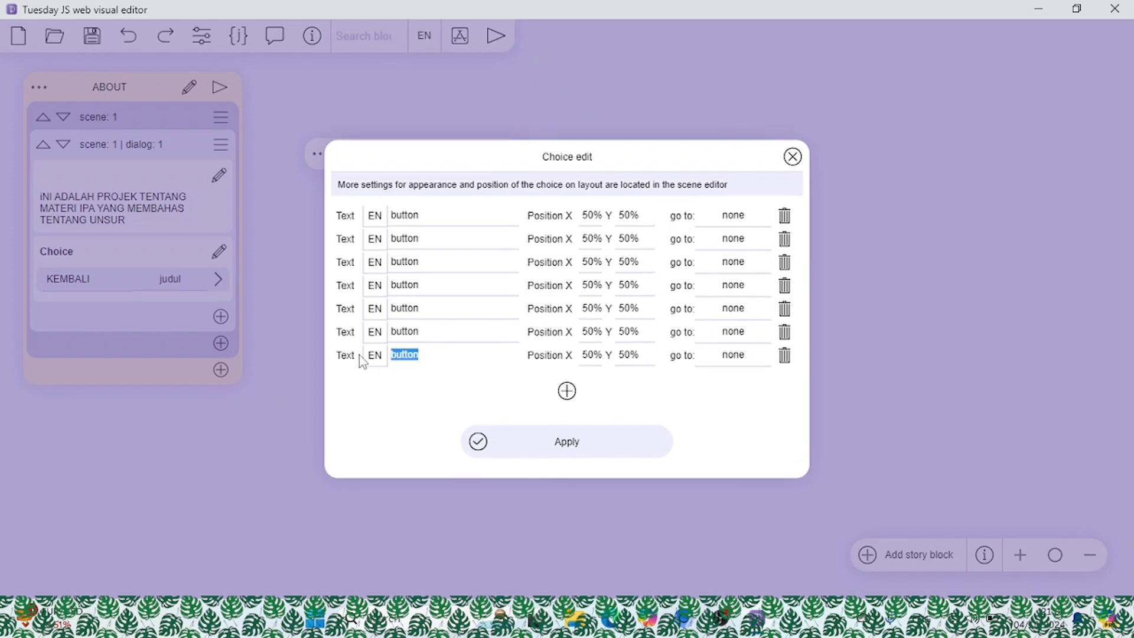
{"action": "type", "text": "KEMBALI"}
{"action": "key", "text": "Tab"}
{"action": "type", "text": "80"}
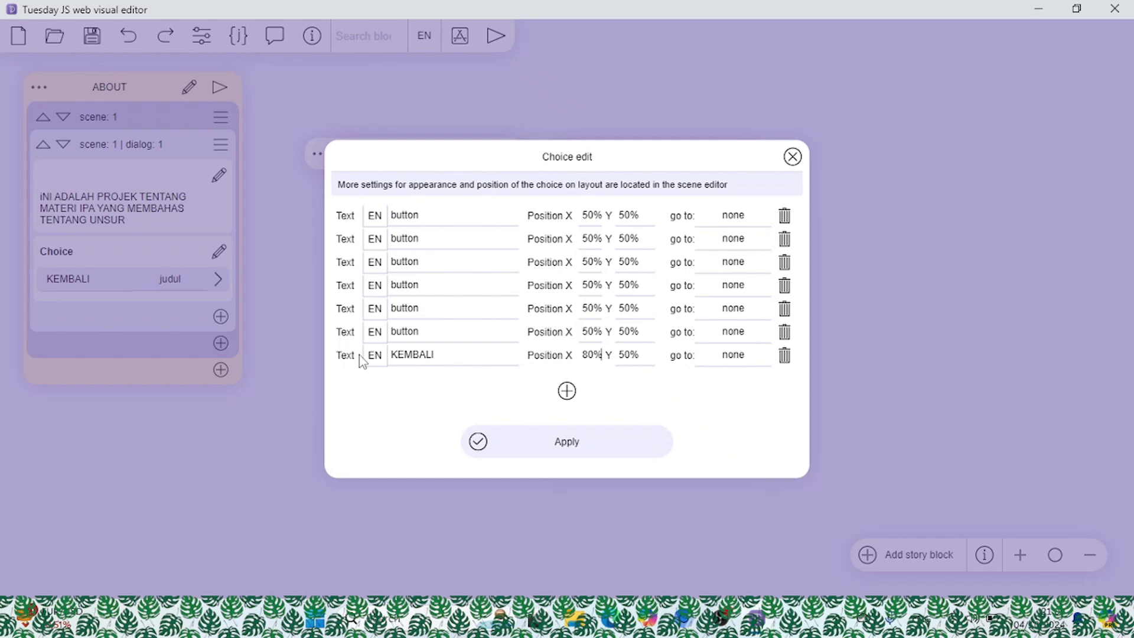
{"action": "key", "text": "Tab"}
{"action": "type", "text": "10"}
Label the first choice button DEFINISI and the second one H.
{"action": "left_click_drag", "start_coordinate": [428, 215], "coordinate": [381, 223]}
{"action": "type", "text": "d"}
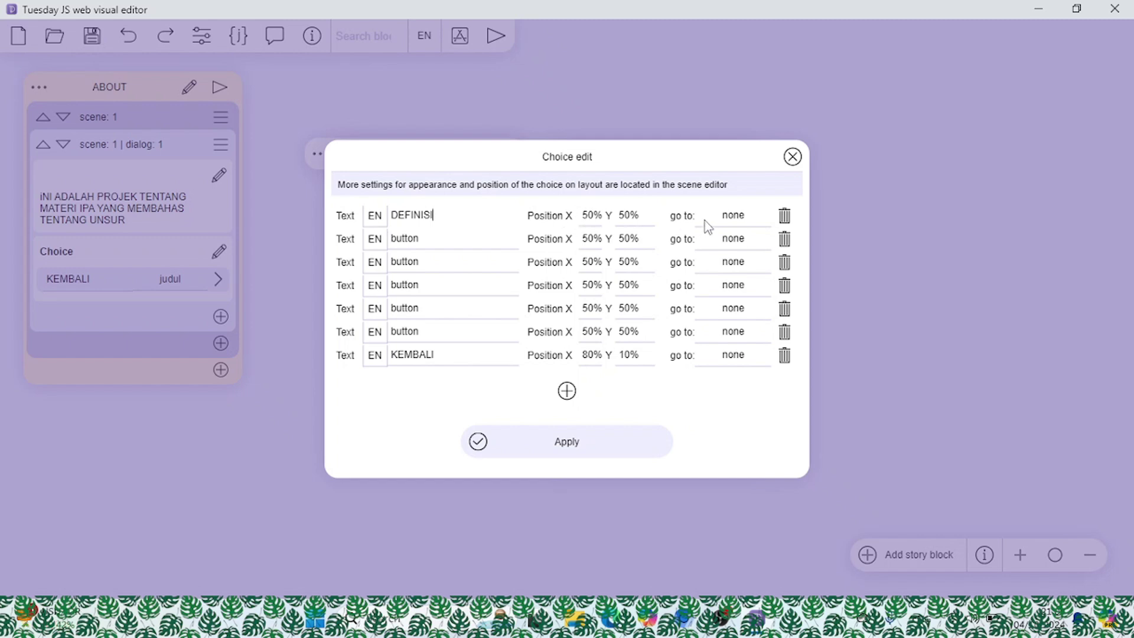
{"action": "left_click_drag", "start_coordinate": [429, 239], "coordinate": [375, 245]}
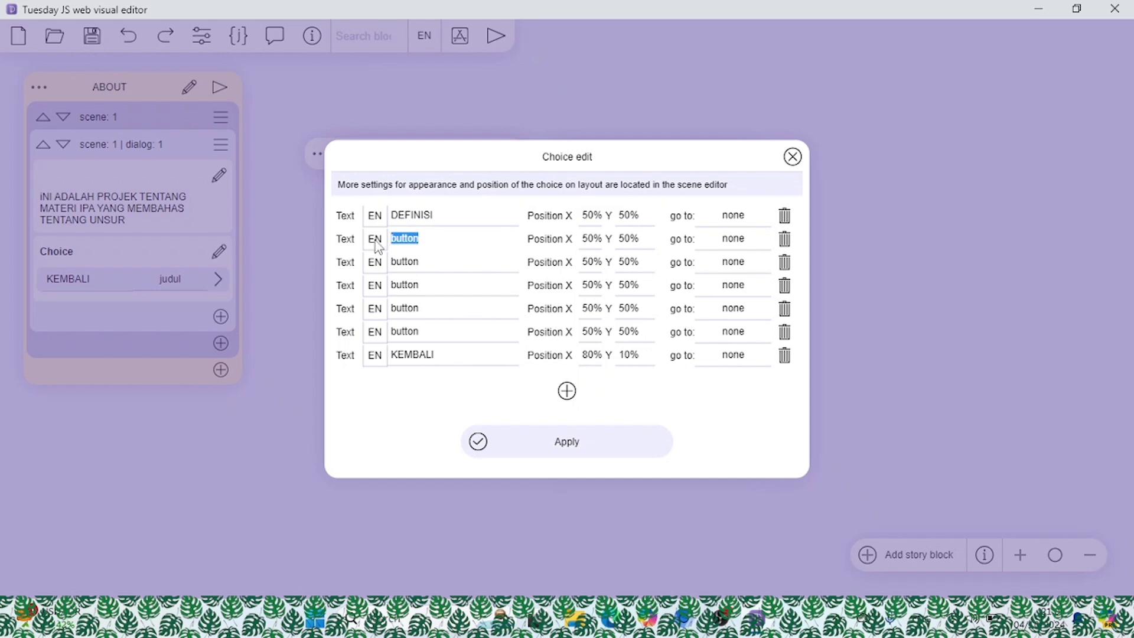
{"action": "type", "text": "H"}
{"action": "key", "text": "Tab"}
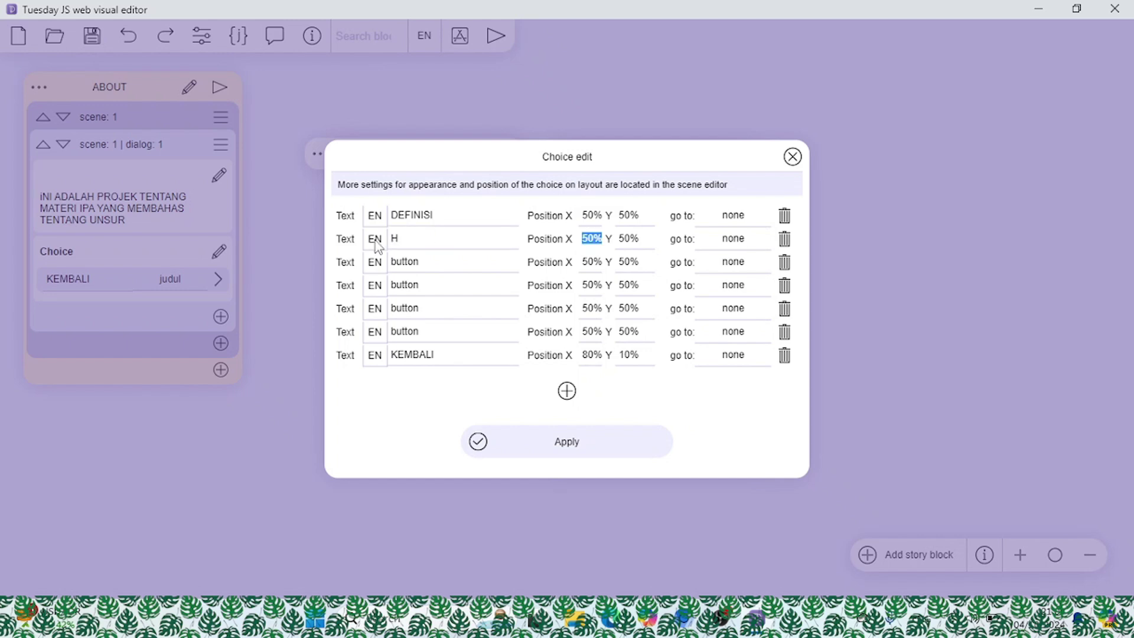
Check the order of the elements in the mockup PDF, and label the third choice button C.
{"action": "left_click_drag", "start_coordinate": [429, 261], "coordinate": [378, 270]}
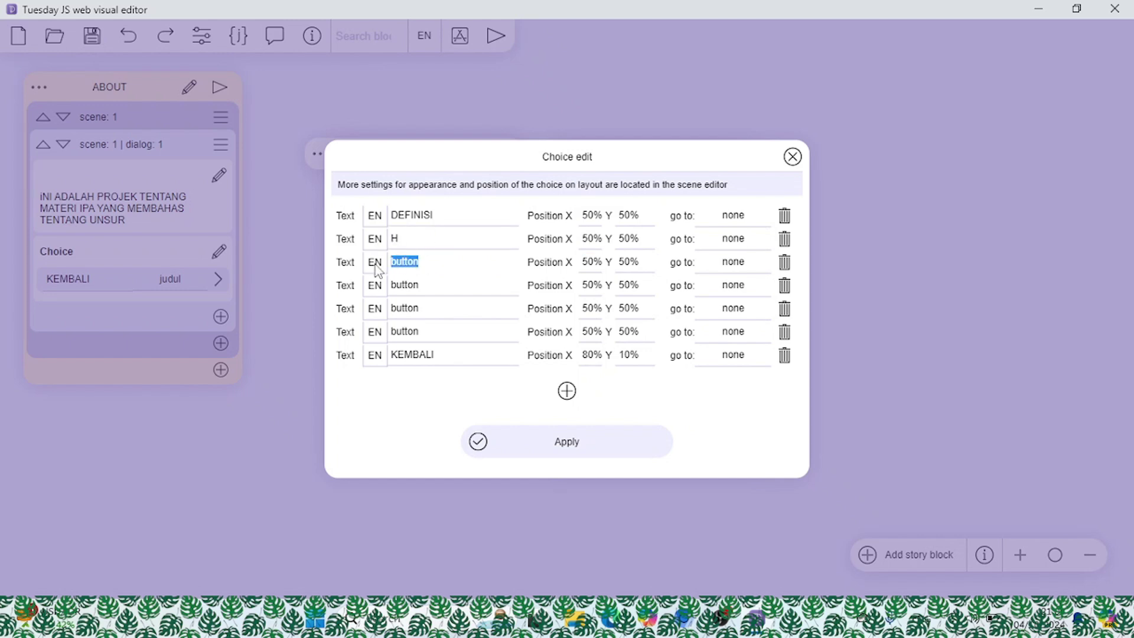
{"action": "key", "text": "alt+Tab"}
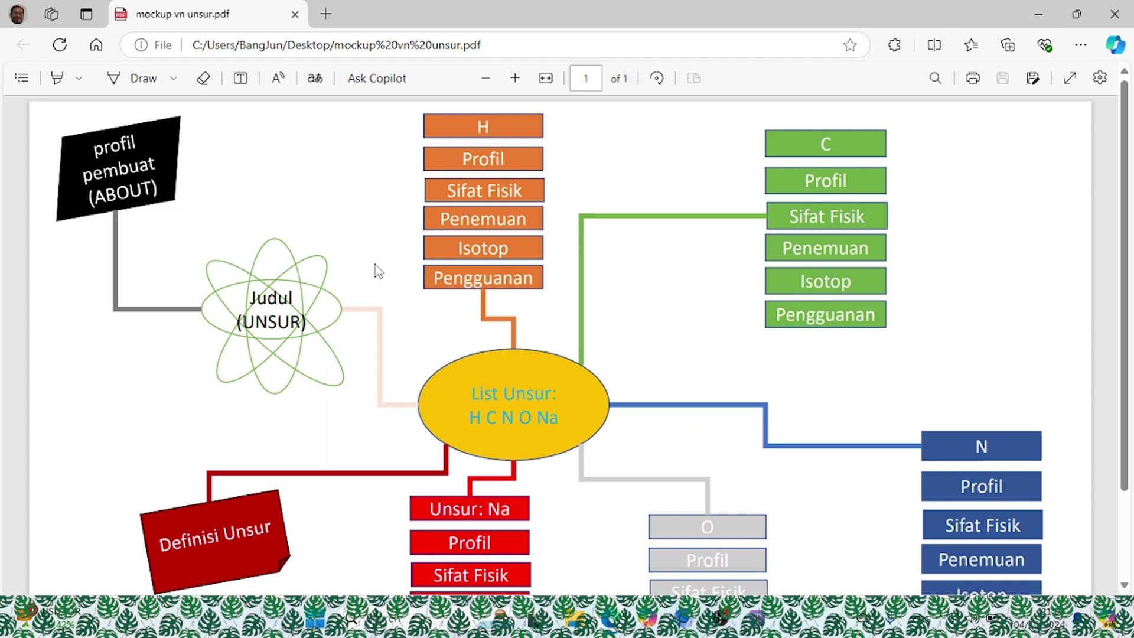
{"action": "key", "text": "alt+Tab"}
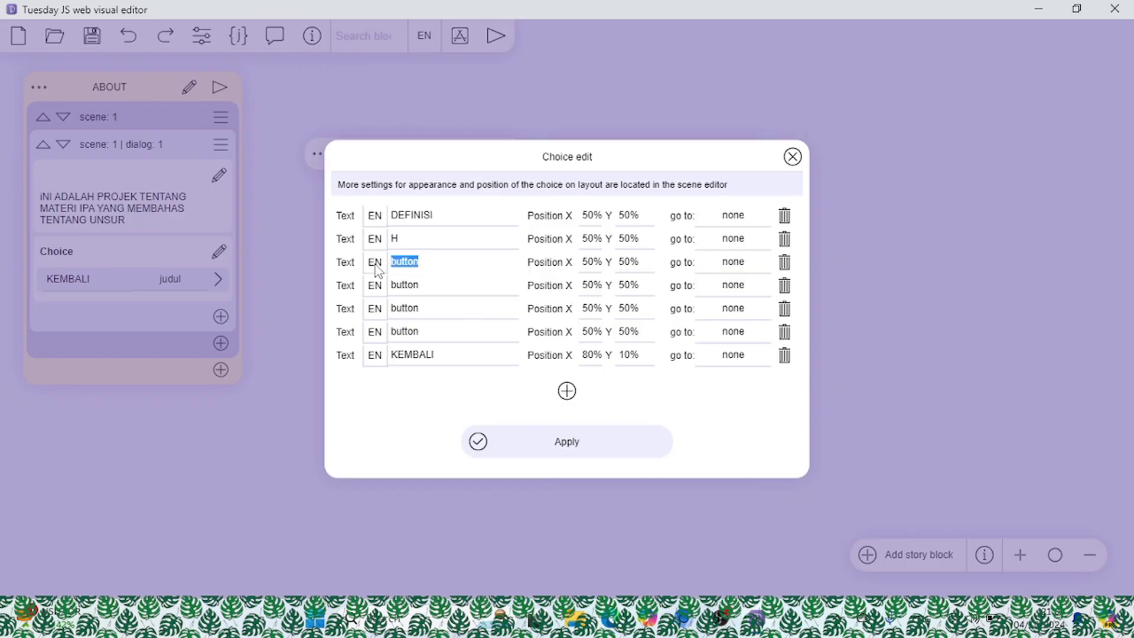
{"action": "type", "text": "c"}
{"action": "key", "text": "Tab"}
{"action": "key", "text": "Tab"}
{"action": "key", "text": "Tab"}
{"action": "key", "text": "Tab"}
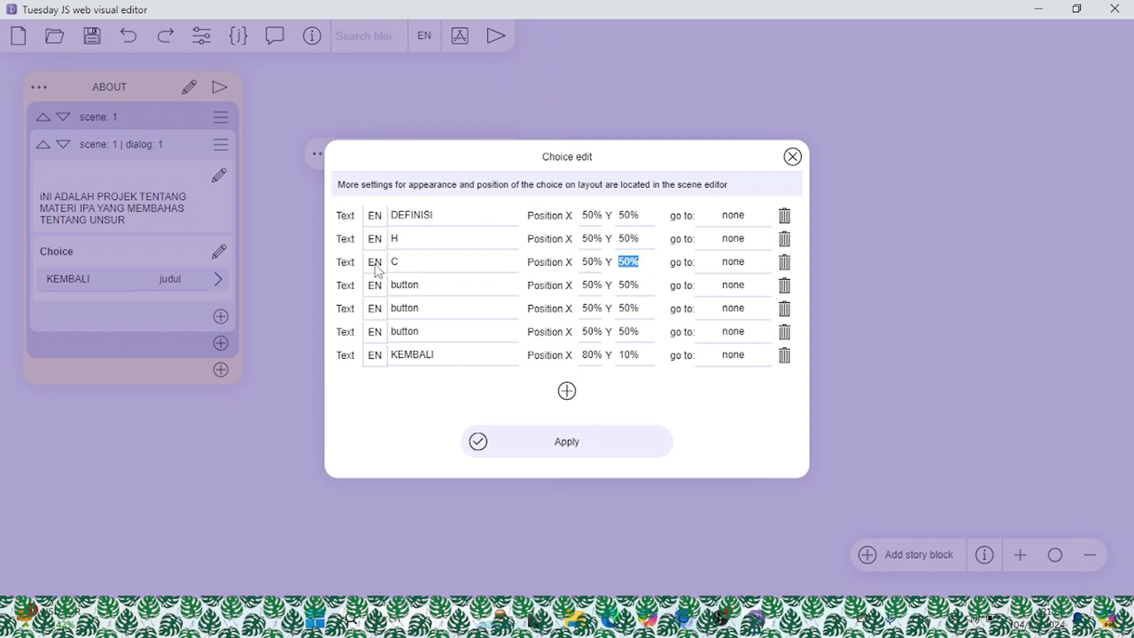
Label the fourth, fifth and sixth choice buttons N, O and Na.
{"action": "type", "text": "N"}
{"action": "key", "text": "Tab"}
{"action": "key", "text": "Tab"}
{"action": "key", "text": "Tab"}
{"action": "key", "text": "Tab"}
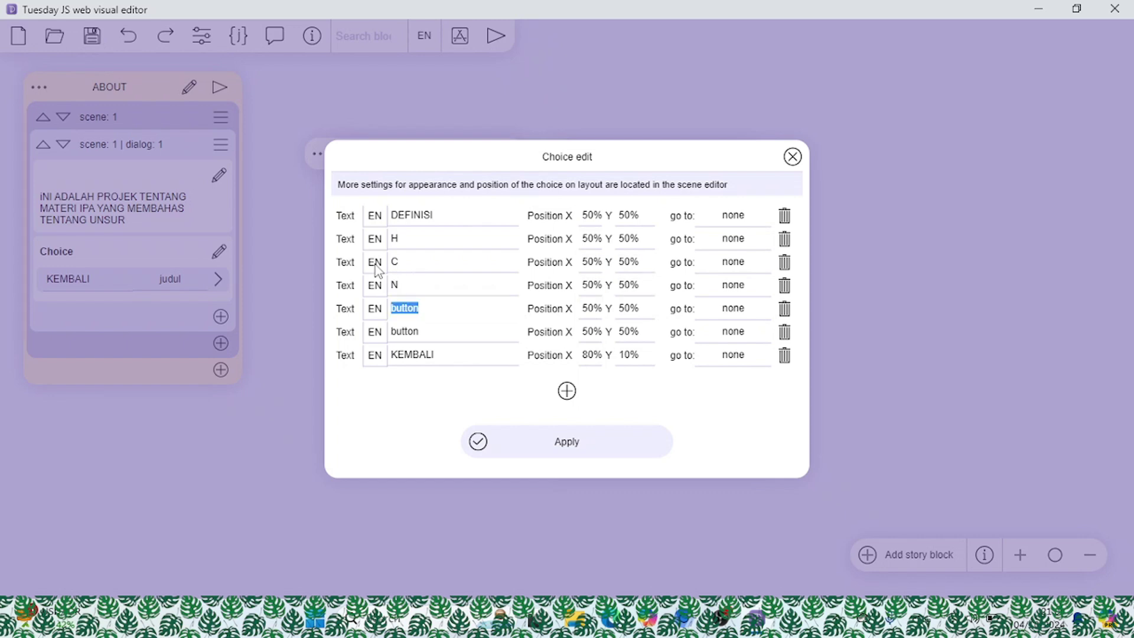
{"action": "type", "text": "O"}
{"action": "key", "text": "Tab"}
{"action": "key", "text": "Tab"}
{"action": "key", "text": "Tab"}
{"action": "key", "text": "Tab"}
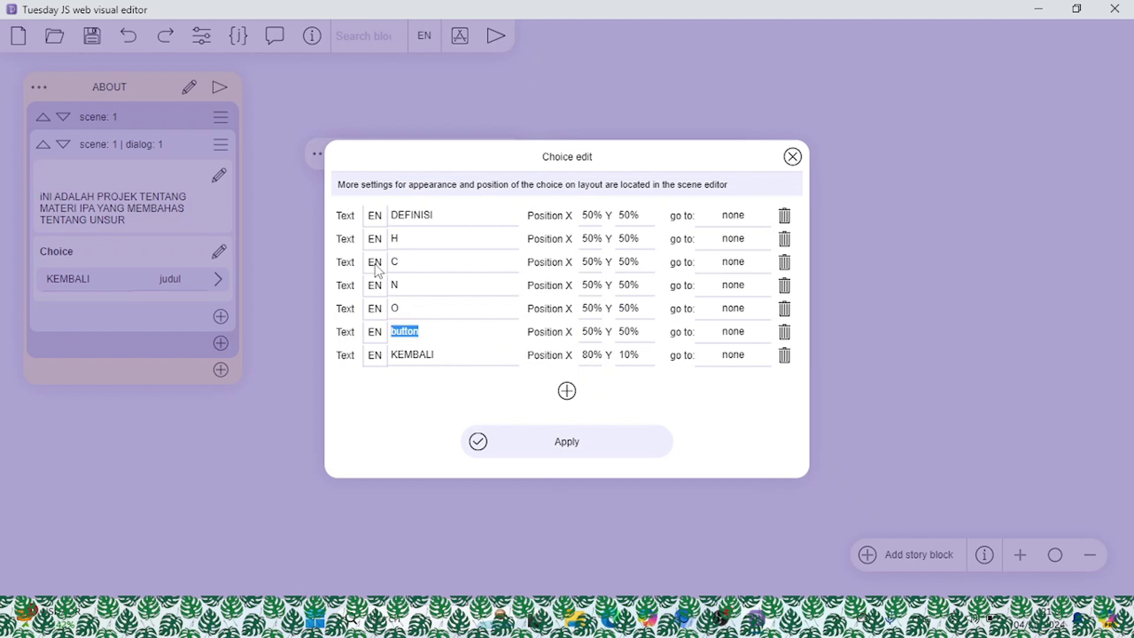
{"action": "type", "text": "Na"}
Set Position X to 10% for DEFINISI, 20% for H, 30% for C, 40% for N and 60% for Na, apply, and preview the block.
{"action": "left_click_drag", "start_coordinate": [589, 214], "coordinate": [584, 214]}
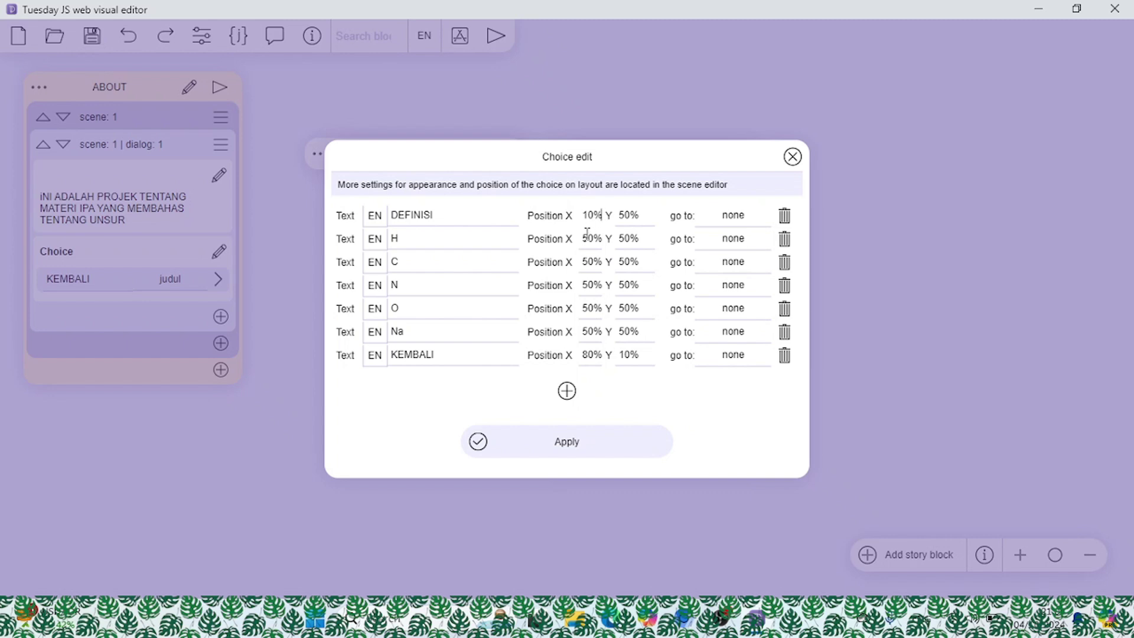
{"action": "left_click_drag", "start_coordinate": [591, 238], "coordinate": [579, 262]}
{"action": "type", "text": "2"}
{"action": "type", "text": "3"}
{"action": "left_click_drag", "start_coordinate": [588, 285], "coordinate": [577, 285]}
{"action": "type", "text": "4"}
{"action": "left_click_drag", "start_coordinate": [587, 332], "coordinate": [573, 333]}
{"action": "type", "text": "6"}
{"action": "left_click", "coordinate": [570, 449]}
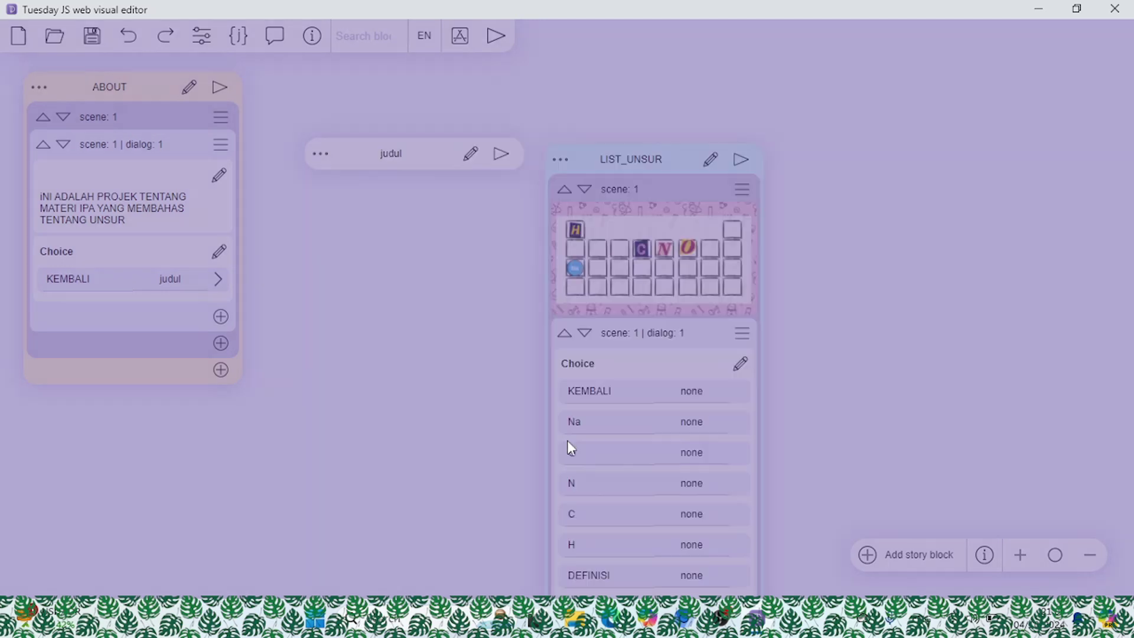
{"action": "left_click", "coordinate": [741, 160]}
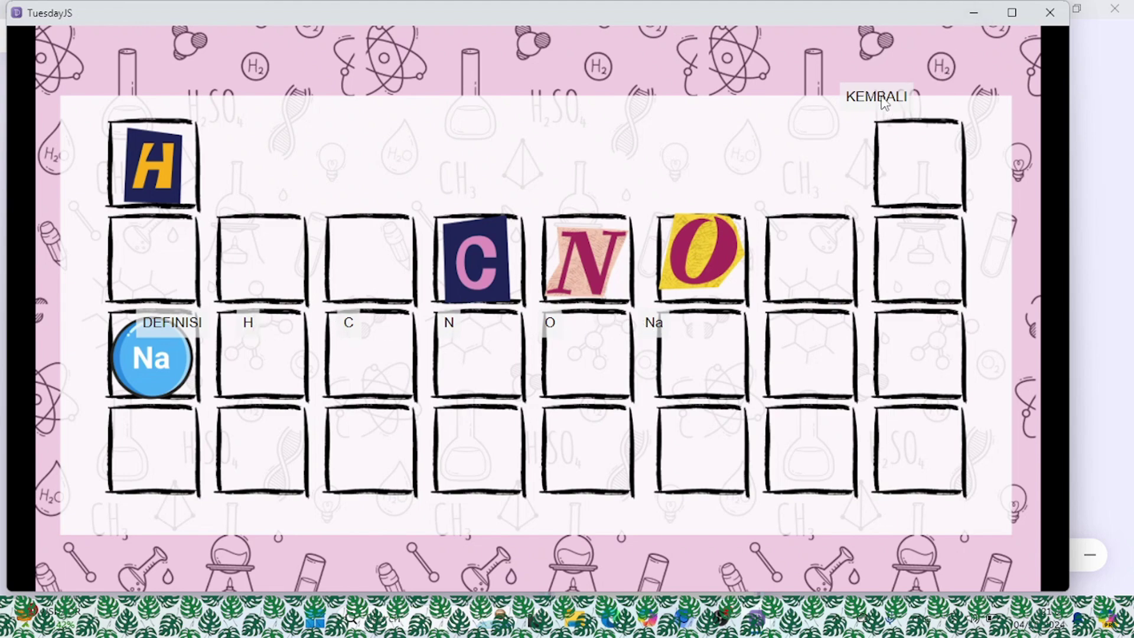
{"action": "left_click", "coordinate": [1050, 12]}
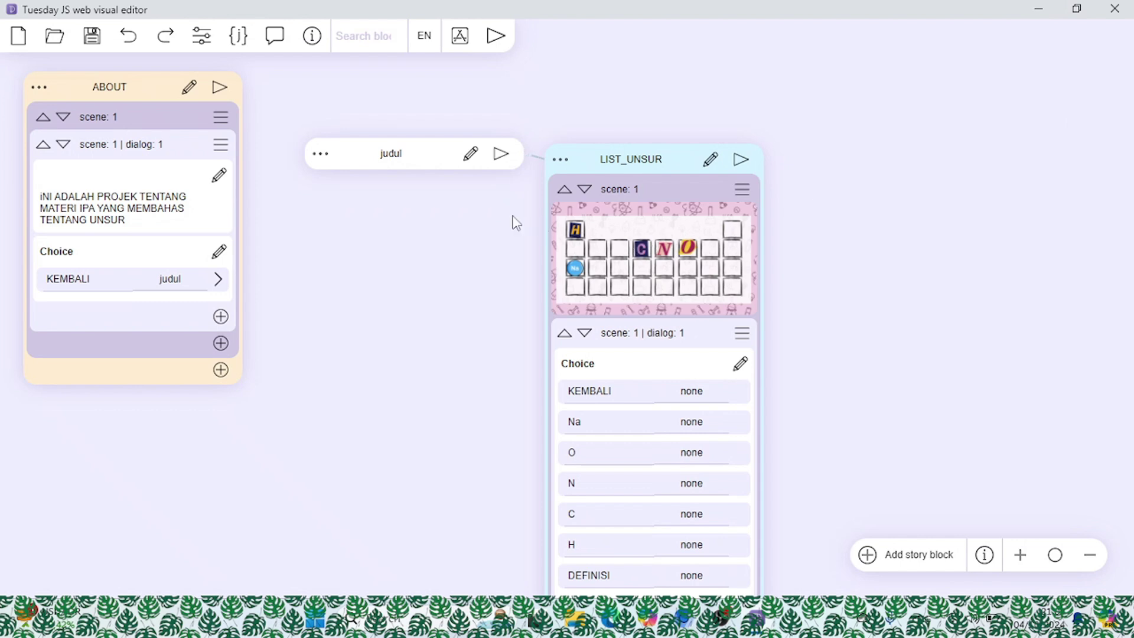
Expand the judul block, and link the KEMBALI choice of LIST_UNSUR to judul.
{"action": "left_click", "coordinate": [322, 155]}
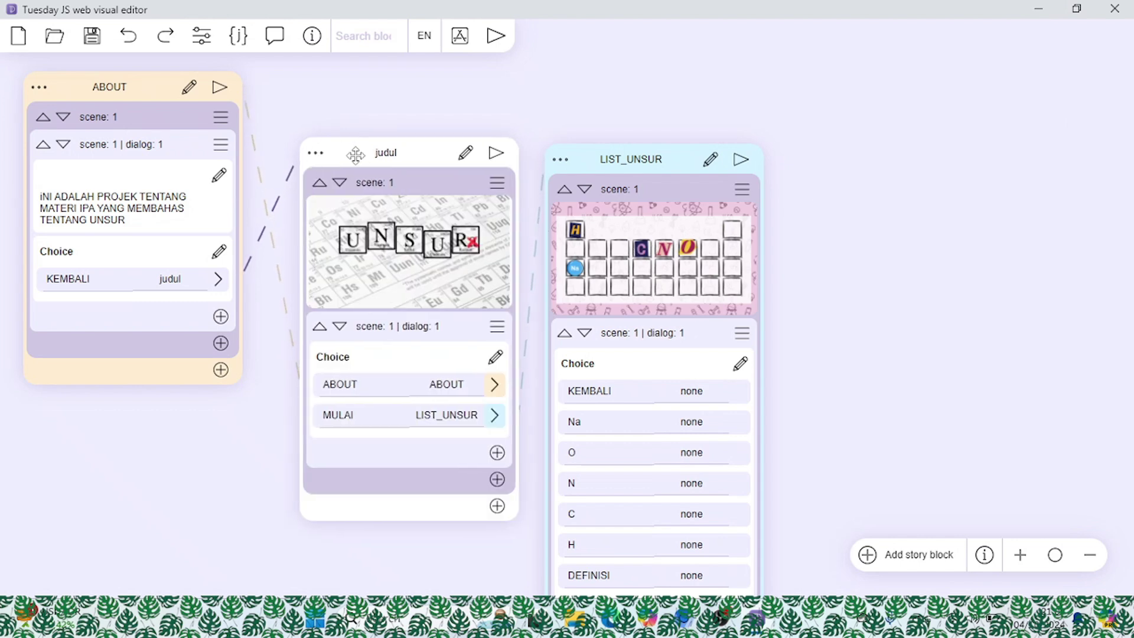
{"action": "left_click", "coordinate": [697, 397]}
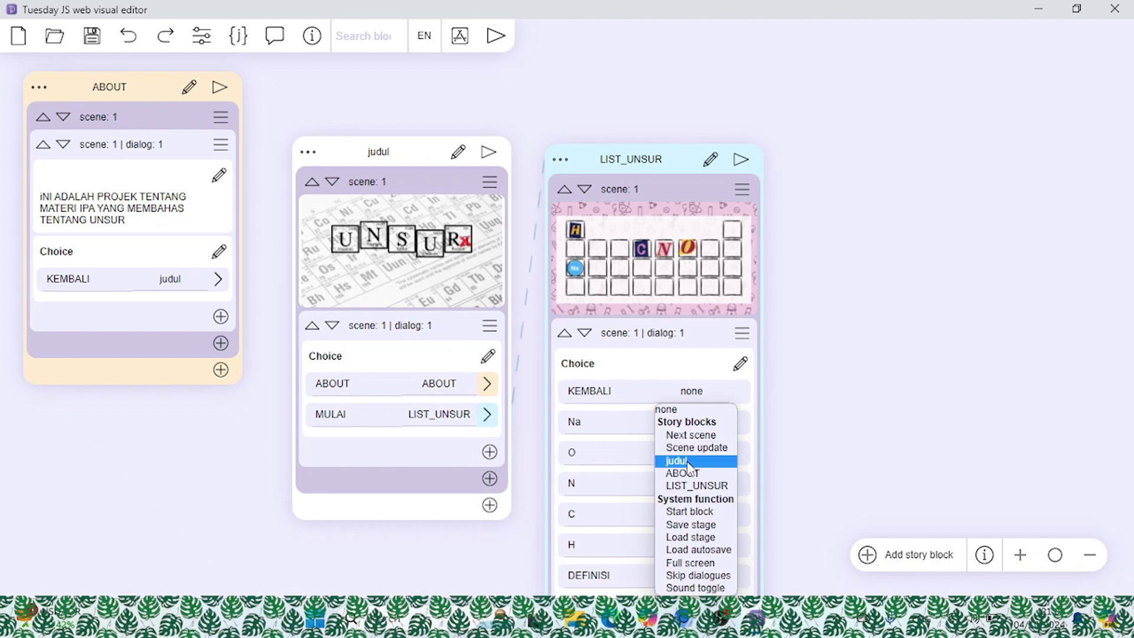
{"action": "left_click", "coordinate": [679, 461]}
Collapse the judul block and place it beside ABOUT, with LIST_UNSUR moved up so all its choices fit on the canvas.
{"action": "left_click_drag", "start_coordinate": [656, 157], "coordinate": [740, 88]}
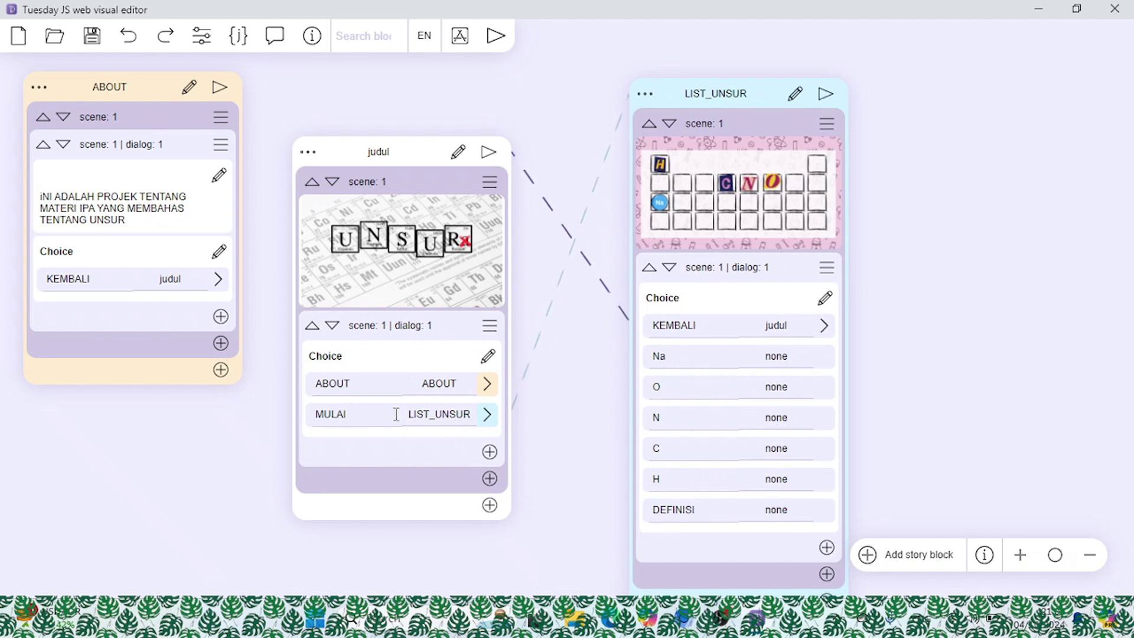
{"action": "left_click", "coordinate": [308, 154]}
{"action": "left_click_drag", "start_coordinate": [372, 153], "coordinate": [343, 80]}
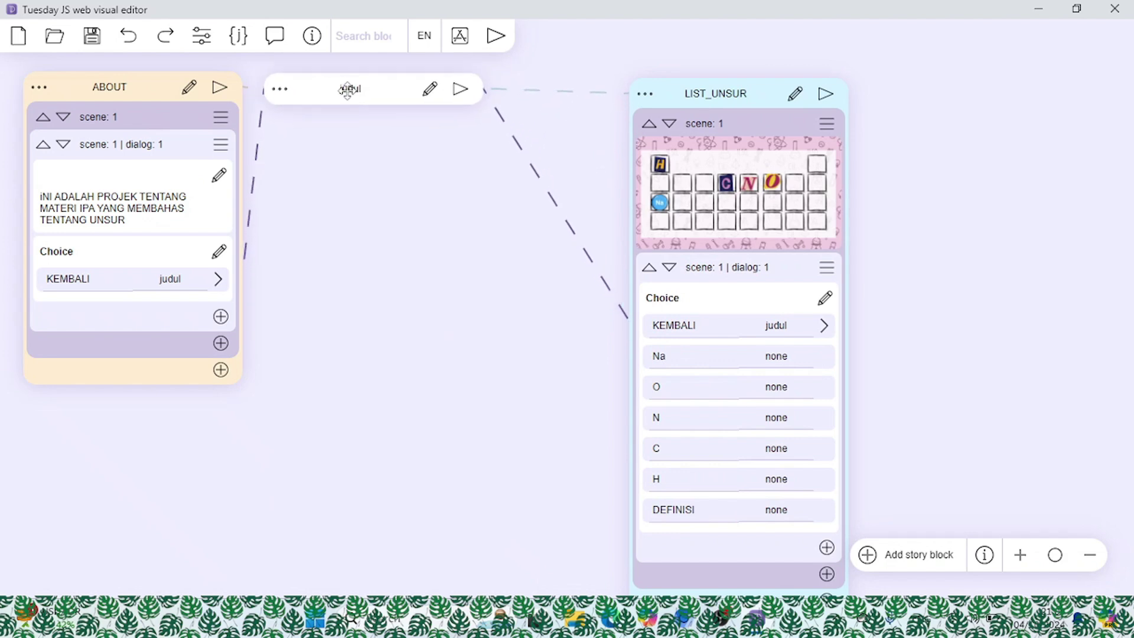
{"action": "left_click_drag", "start_coordinate": [699, 93], "coordinate": [615, 52]}
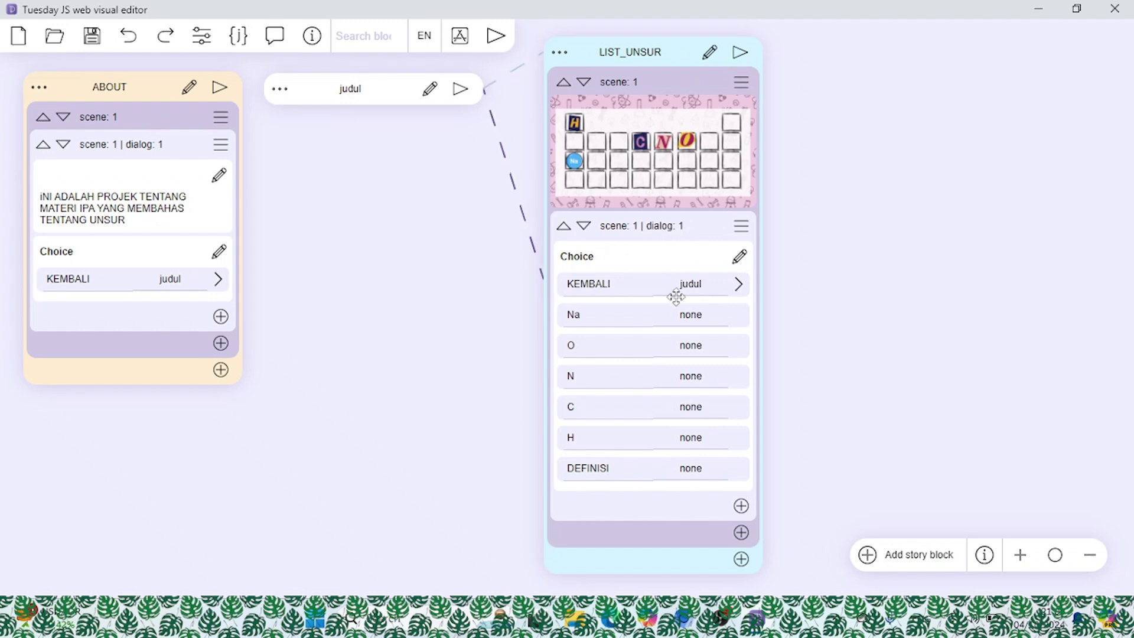
Review the button positions of the LIST_UNSUR choice, and open the block's scene 1 in the scene editor.
{"action": "left_click", "coordinate": [741, 258]}
{"action": "left_click", "coordinate": [767, 258]}
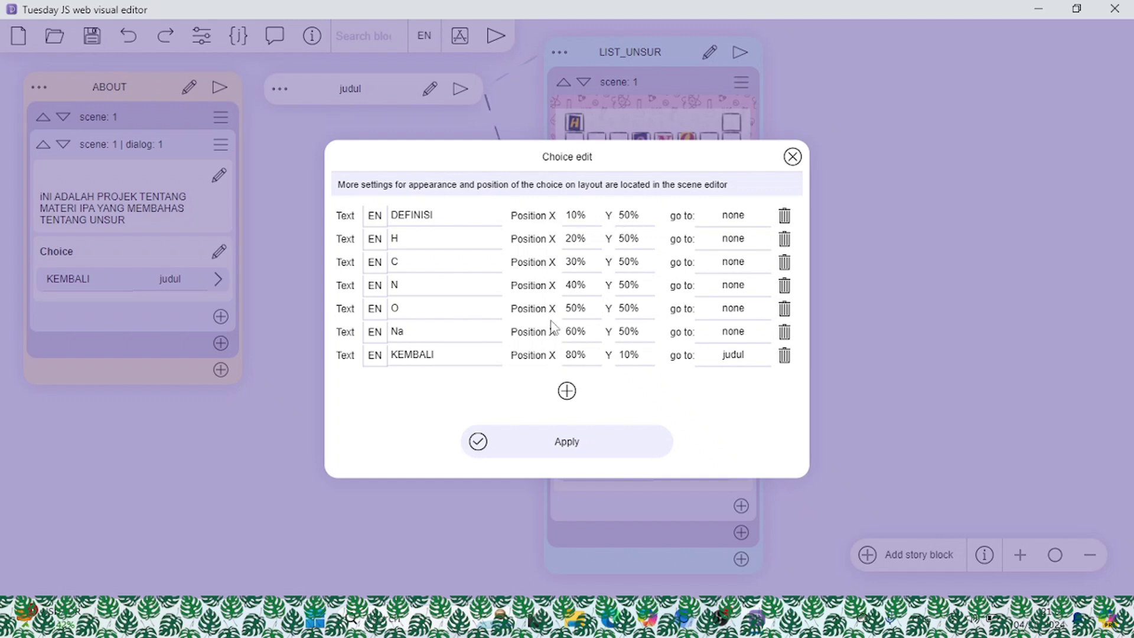
{"action": "left_click", "coordinate": [569, 448]}
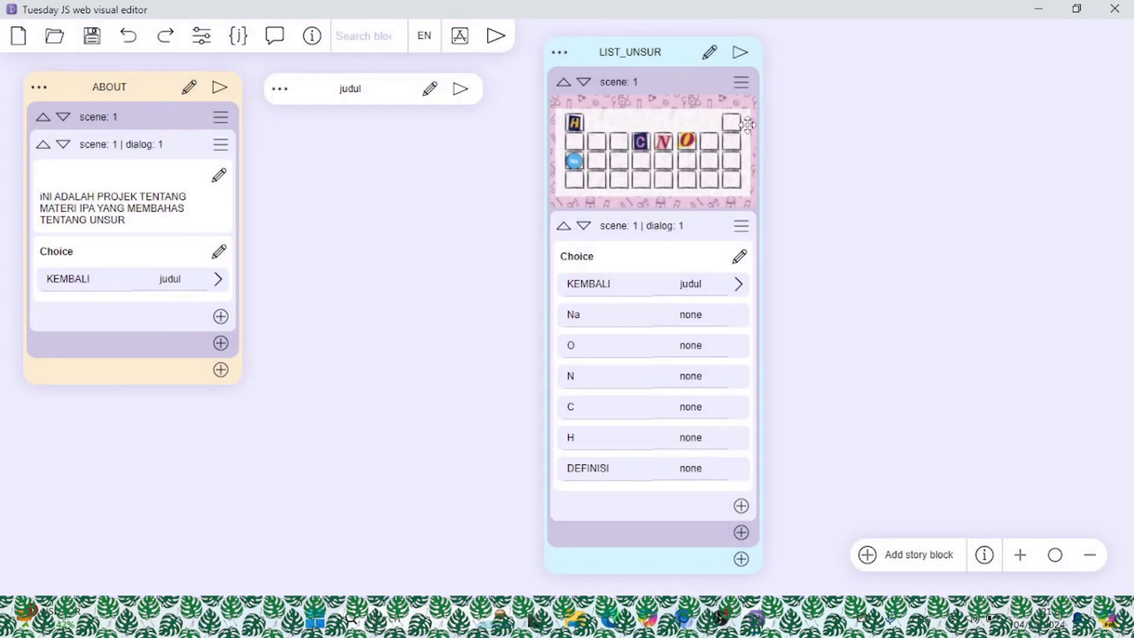
{"action": "left_click", "coordinate": [741, 82]}
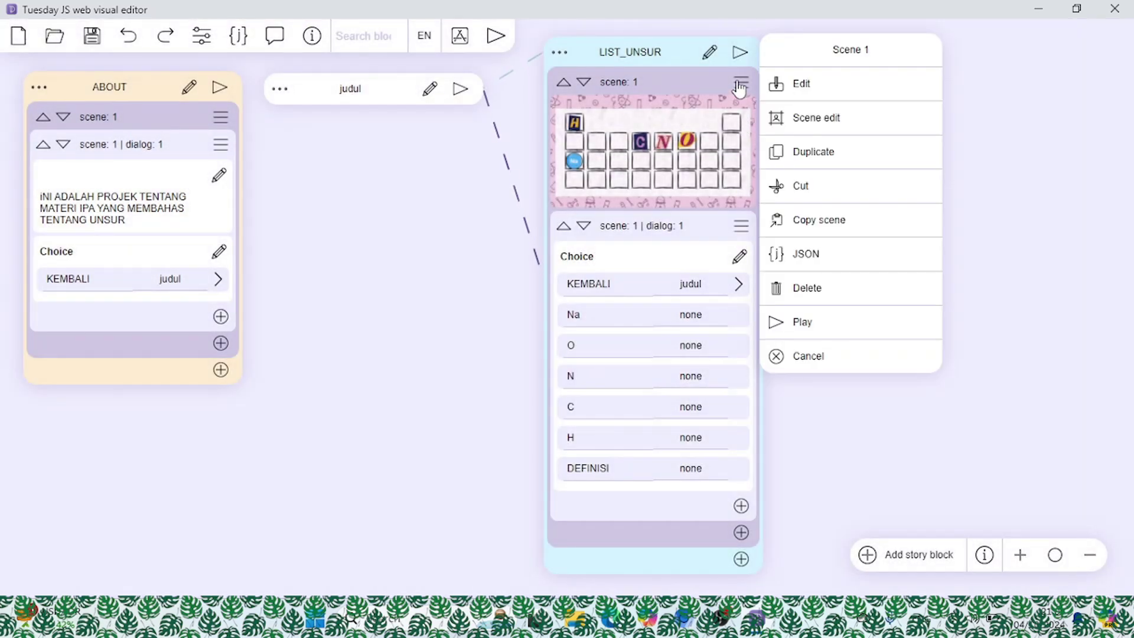
{"action": "left_click", "coordinate": [813, 117]}
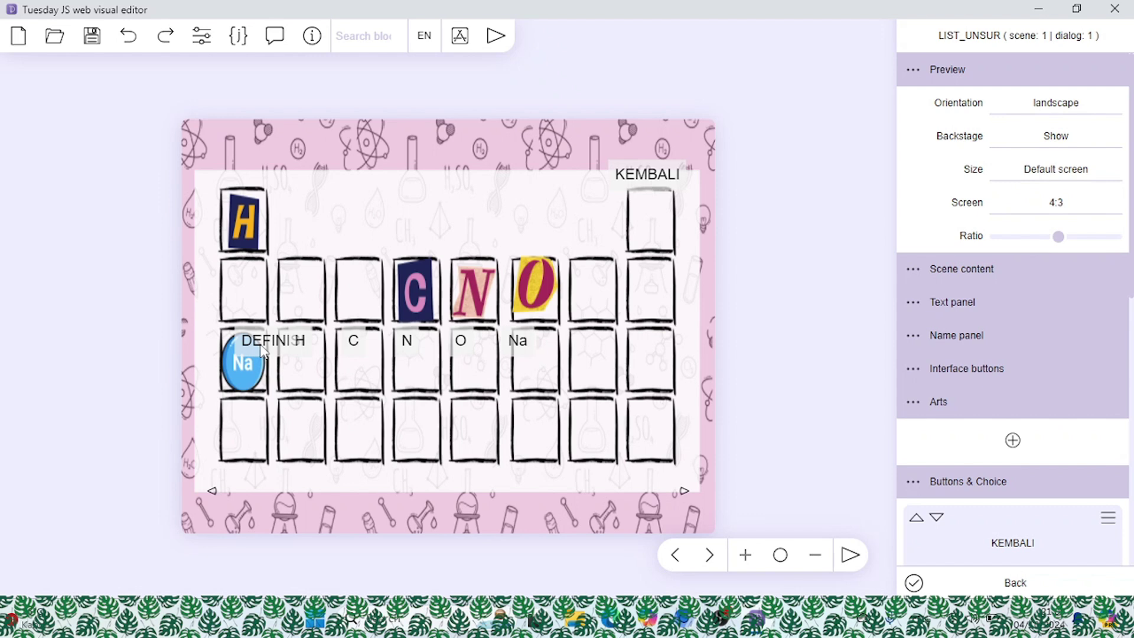
Move the DEFINISI button to the open area above C and N, and place the H, C, N, O and Na buttons over their matching element pictures.
{"action": "left_click_drag", "start_coordinate": [262, 351], "coordinate": [438, 213]}
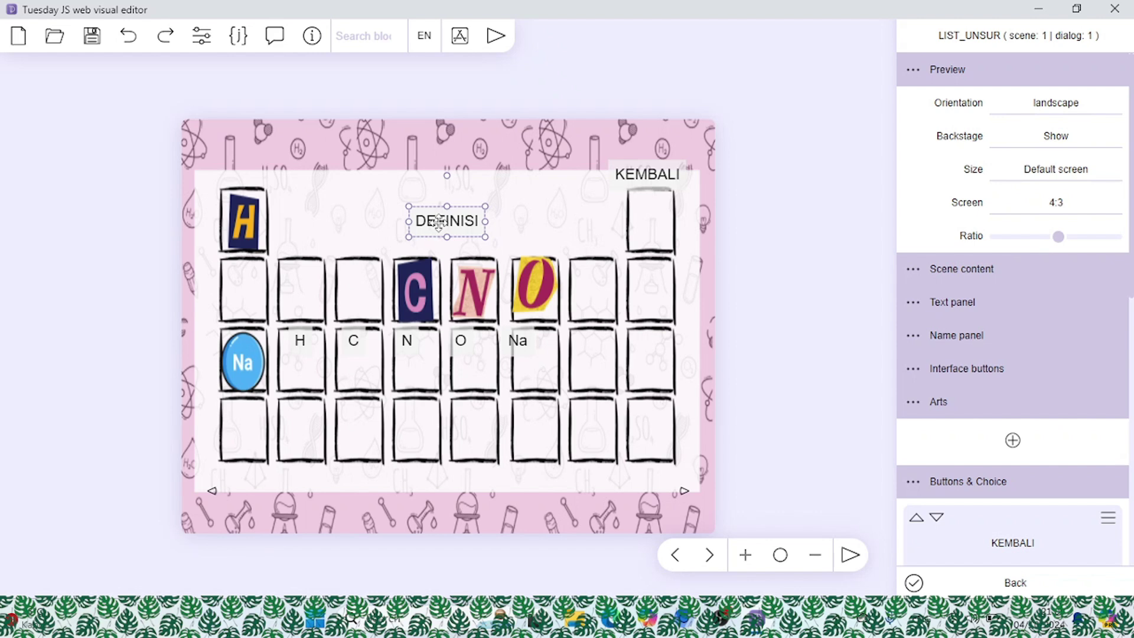
{"action": "left_click_drag", "start_coordinate": [302, 361], "coordinate": [242, 211]}
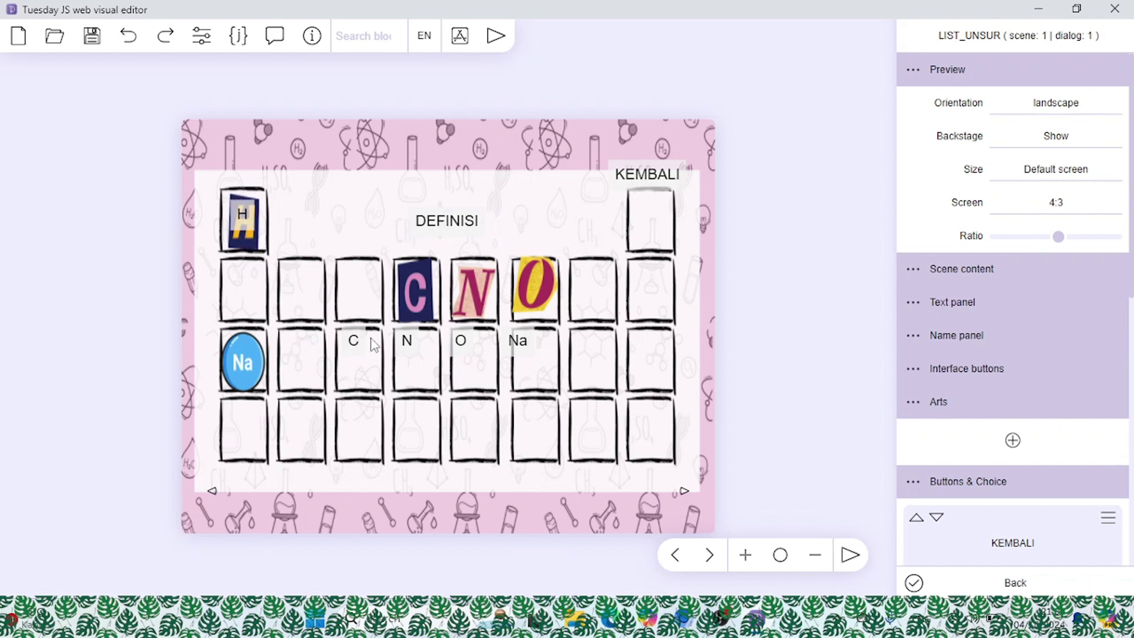
{"action": "scroll", "coordinate": [378, 331], "scroll_direction": "down", "scroll_amount": 1}
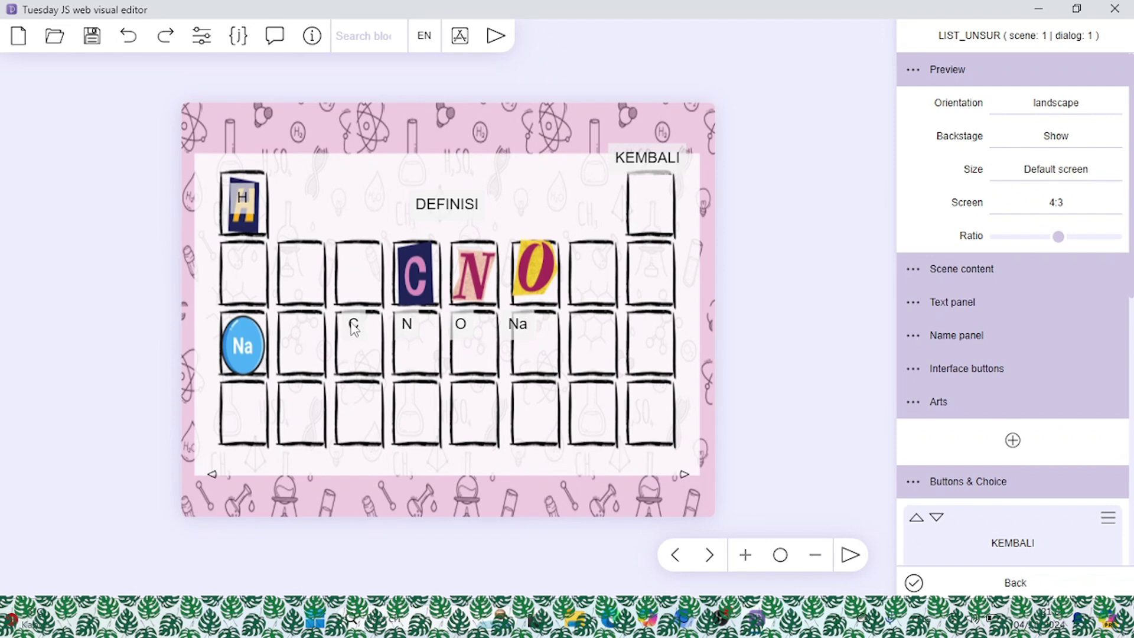
{"action": "left_click_drag", "start_coordinate": [354, 325], "coordinate": [412, 275]}
{"action": "left_click_drag", "start_coordinate": [407, 324], "coordinate": [475, 275]}
{"action": "left_click_drag", "start_coordinate": [467, 327], "coordinate": [535, 272]}
{"action": "left_click_drag", "start_coordinate": [524, 332], "coordinate": [254, 348]}
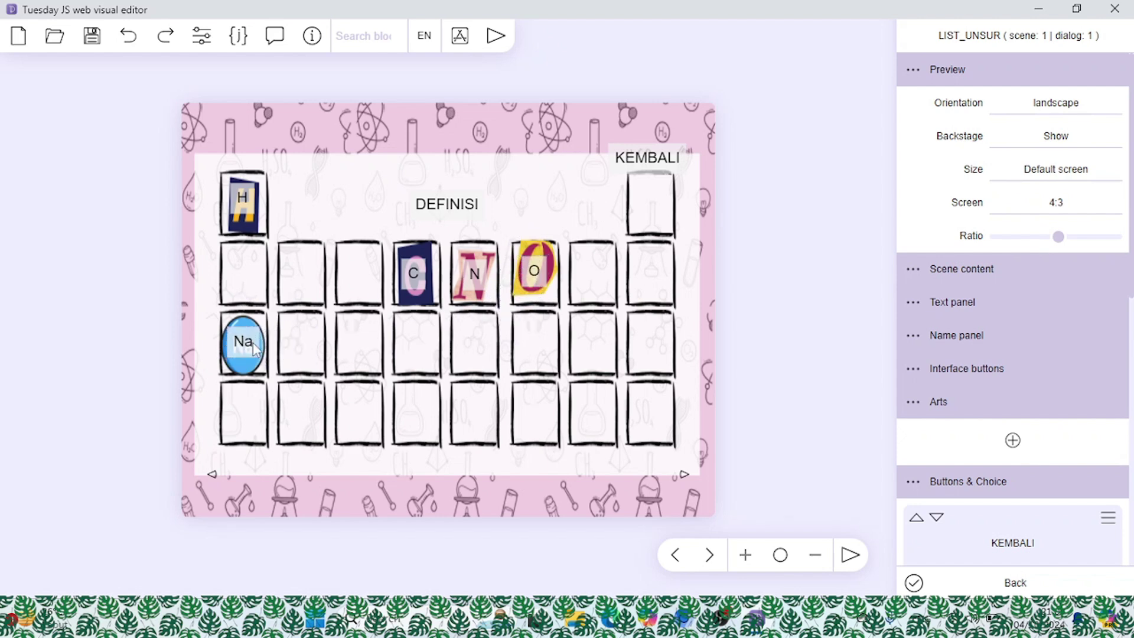
Enlarge and adjust the H and C buttons so each one covers its element picture.
{"action": "left_click", "coordinate": [253, 214]}
{"action": "left_click_drag", "start_coordinate": [253, 215], "coordinate": [256, 226]}
{"action": "left_click", "coordinate": [248, 220]}
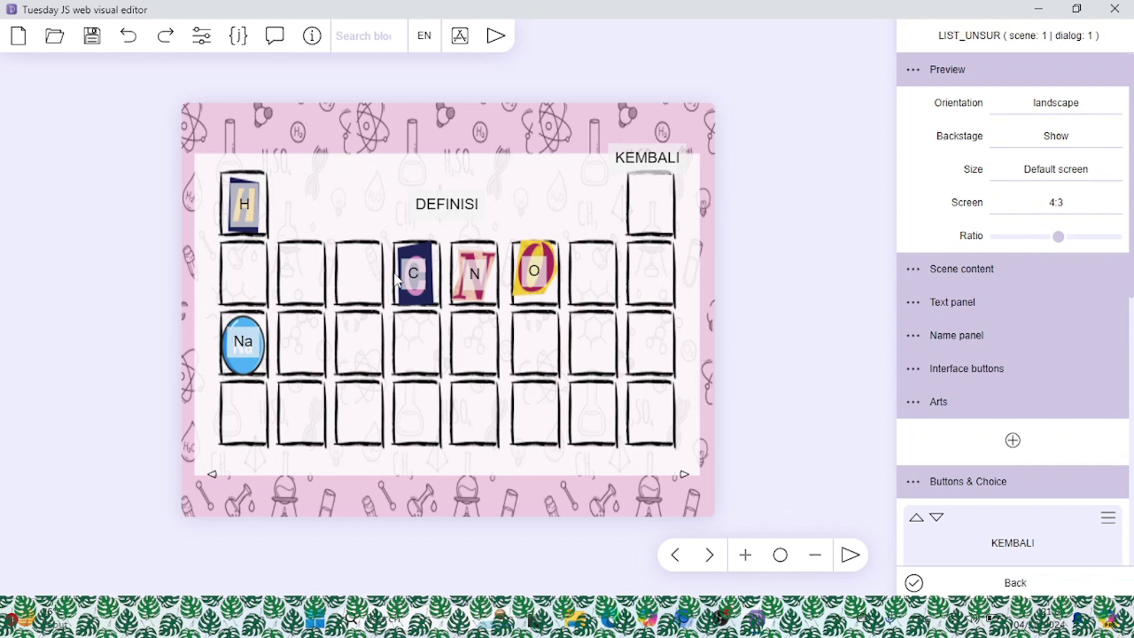
{"action": "left_click", "coordinate": [411, 277]}
{"action": "left_click_drag", "start_coordinate": [416, 258], "coordinate": [416, 246]}
{"action": "left_click", "coordinate": [415, 289]}
{"action": "left_click_drag", "start_coordinate": [424, 273], "coordinate": [427, 273]}
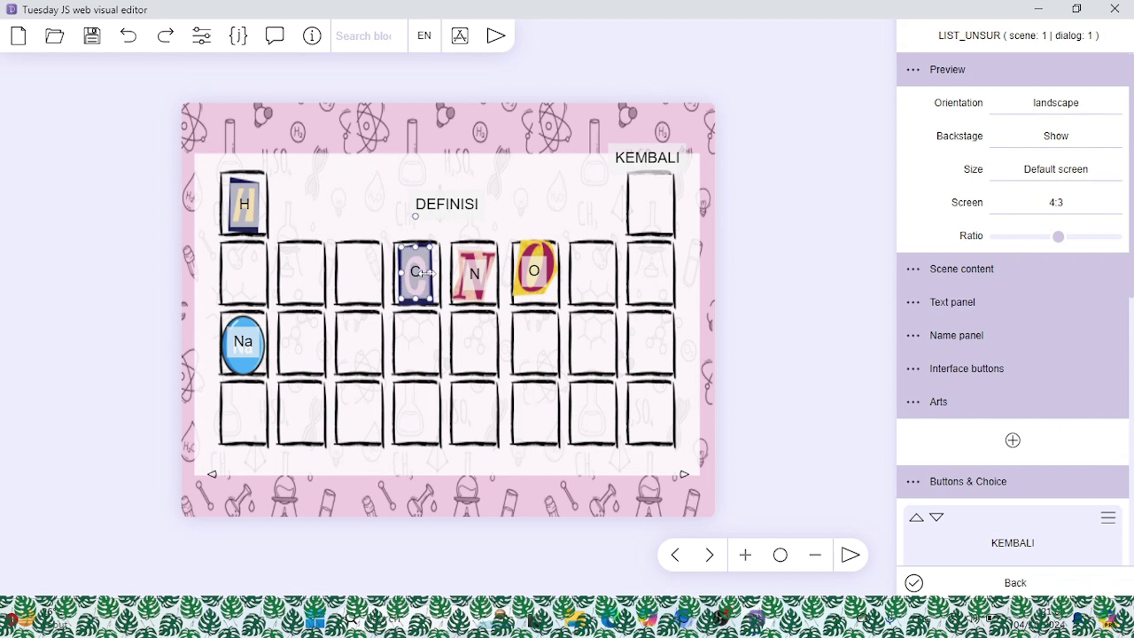
Enlarge the N button in height and width to cover the N picture.
{"action": "left_click", "coordinate": [473, 277]}
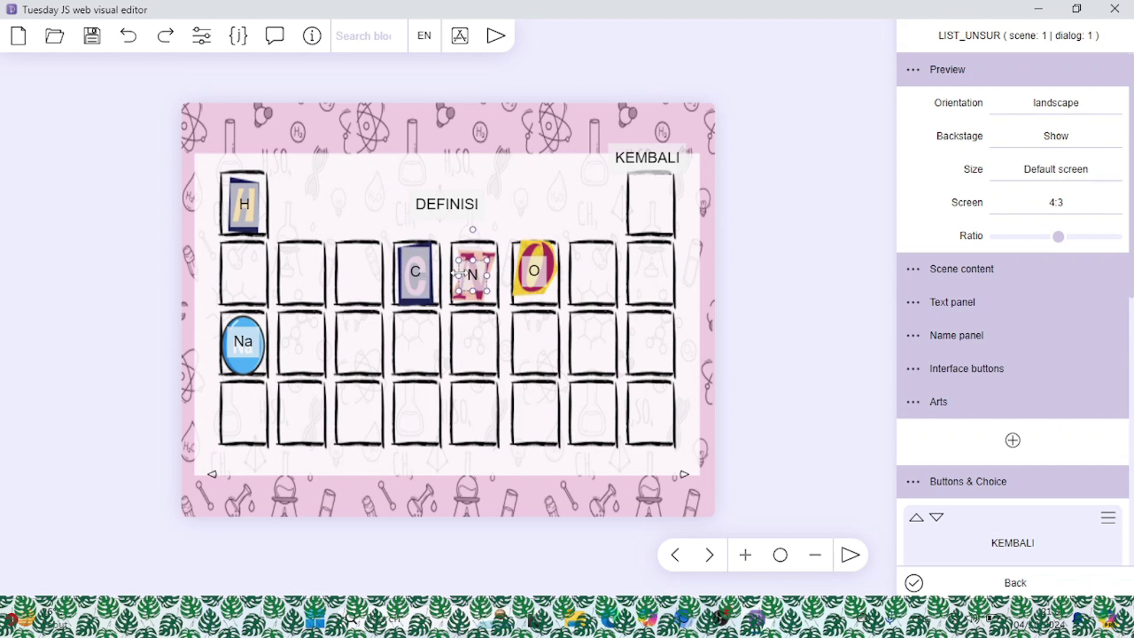
{"action": "left_click", "coordinate": [477, 292]}
{"action": "left_click", "coordinate": [467, 273]}
{"action": "left_click", "coordinate": [473, 273]}
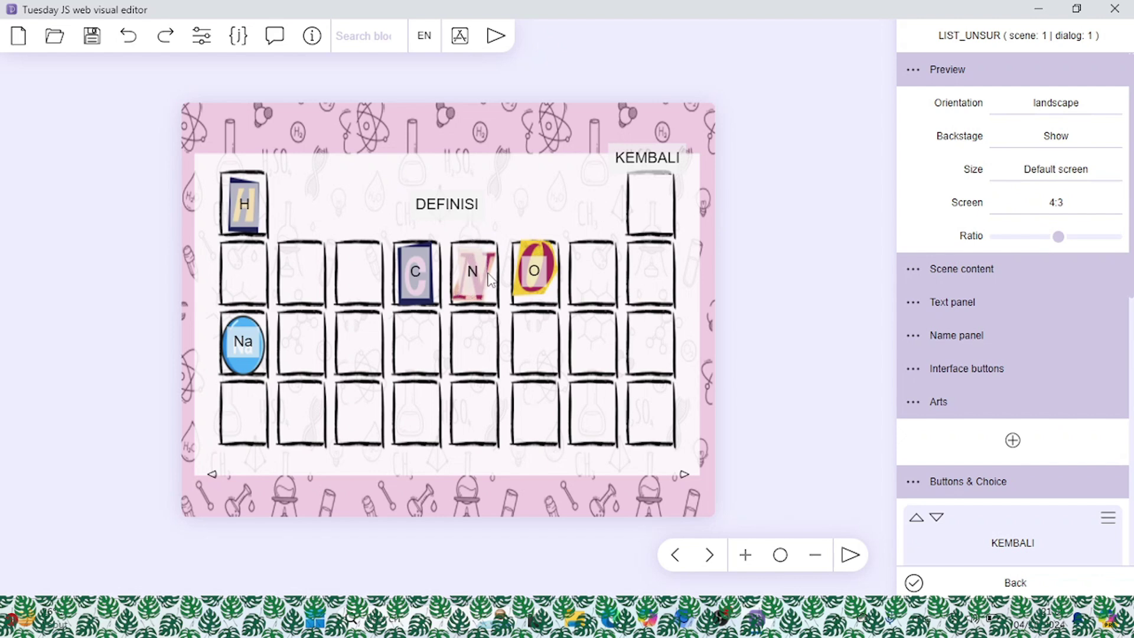
{"action": "left_click", "coordinate": [473, 272]}
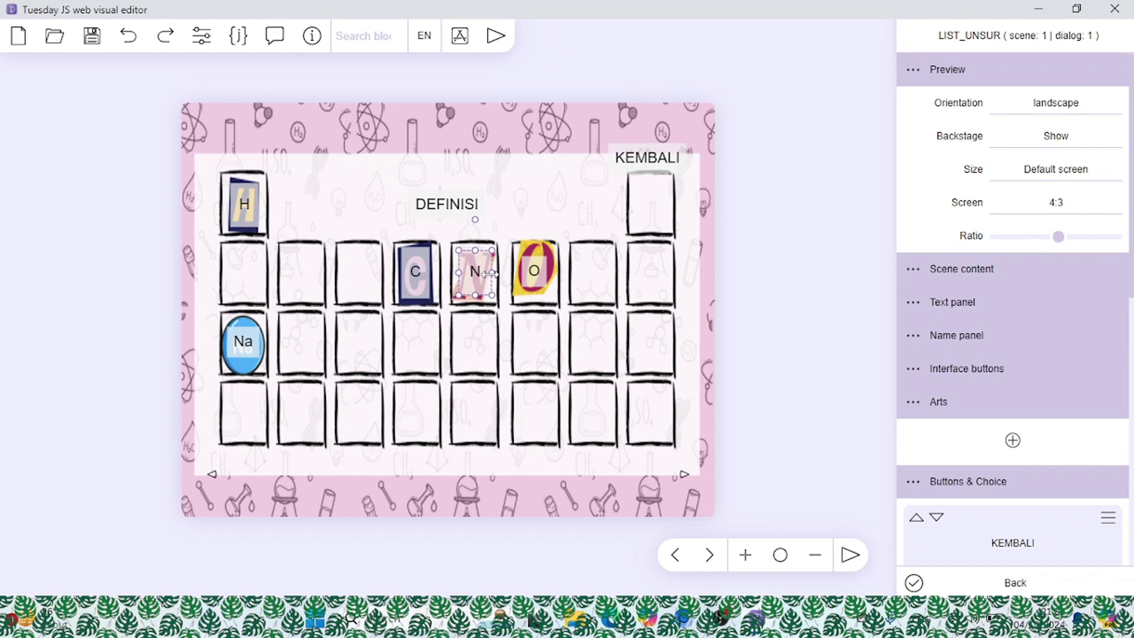
Enlarge and shift the O button so it covers the yellow O picture.
{"action": "left_click", "coordinate": [522, 284]}
{"action": "left_click_drag", "start_coordinate": [534, 256], "coordinate": [536, 242]}
{"action": "left_click", "coordinate": [538, 302]}
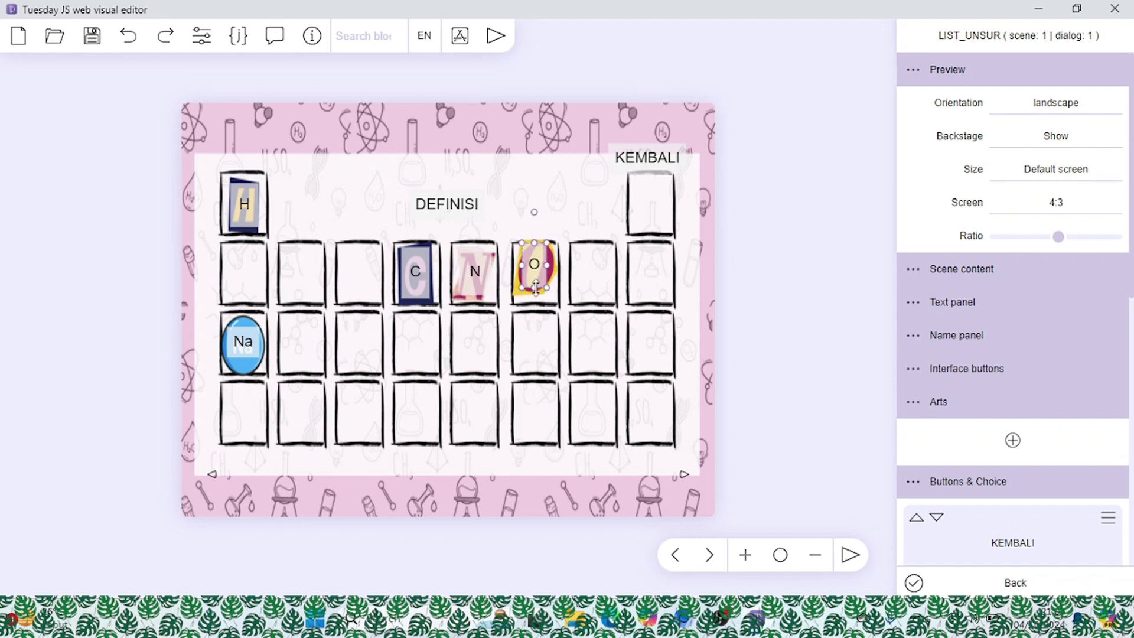
{"action": "left_click", "coordinate": [523, 276]}
{"action": "left_click", "coordinate": [522, 275]}
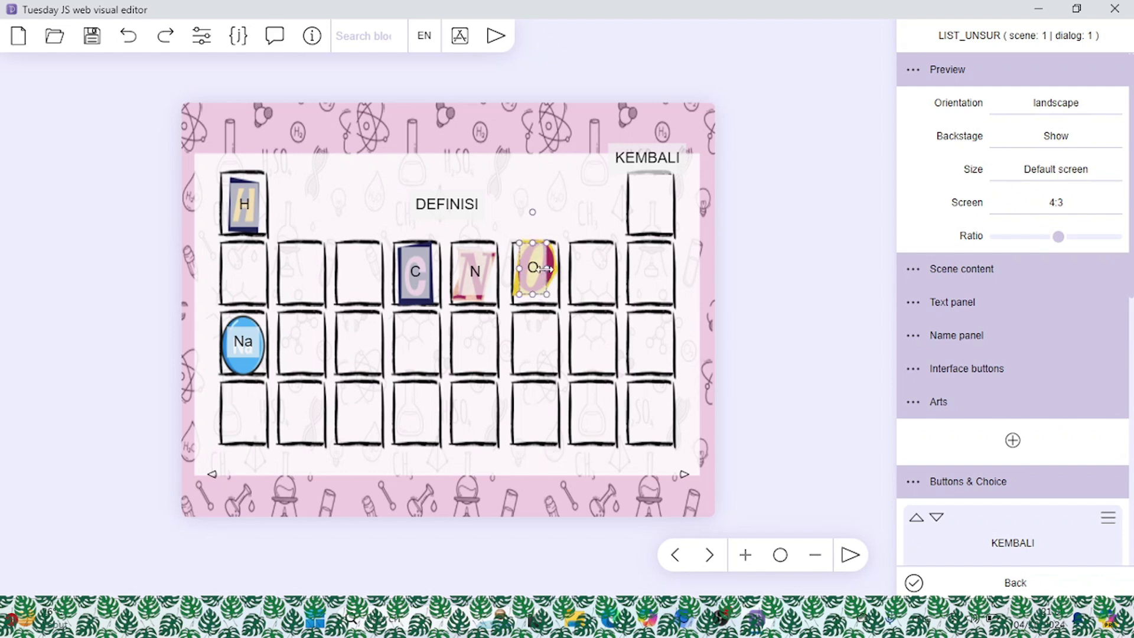
{"action": "left_click_drag", "start_coordinate": [544, 269], "coordinate": [557, 268]}
Enlarge and reposition the Na button so it covers the blue Na oval.
{"action": "left_click", "coordinate": [295, 357]}
{"action": "left_click", "coordinate": [249, 351]}
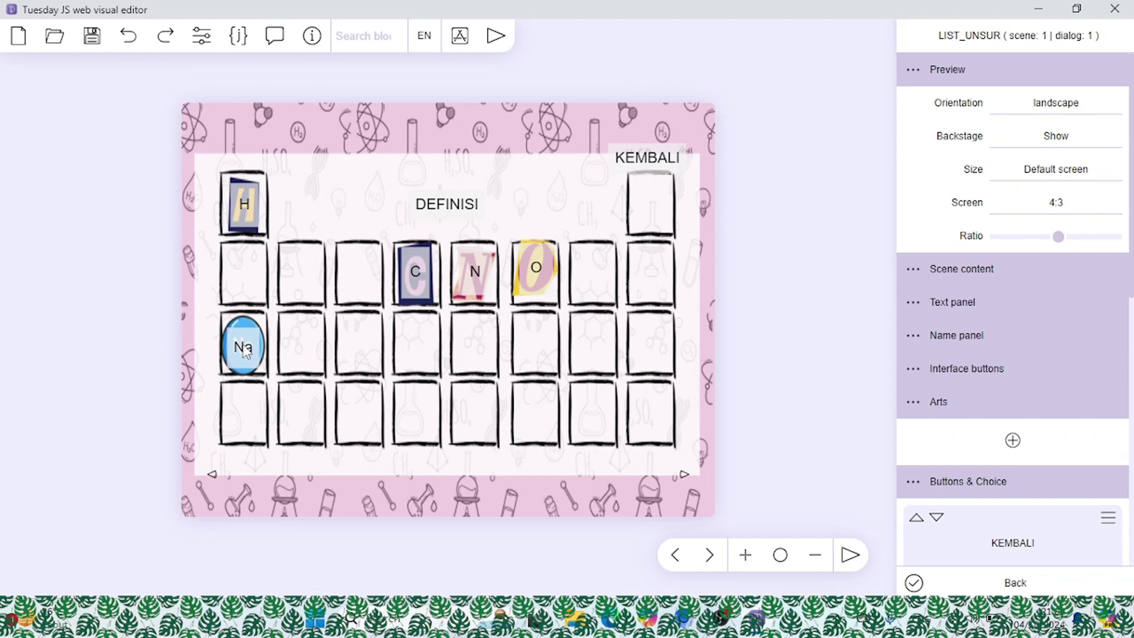
{"action": "left_click", "coordinate": [247, 347]}
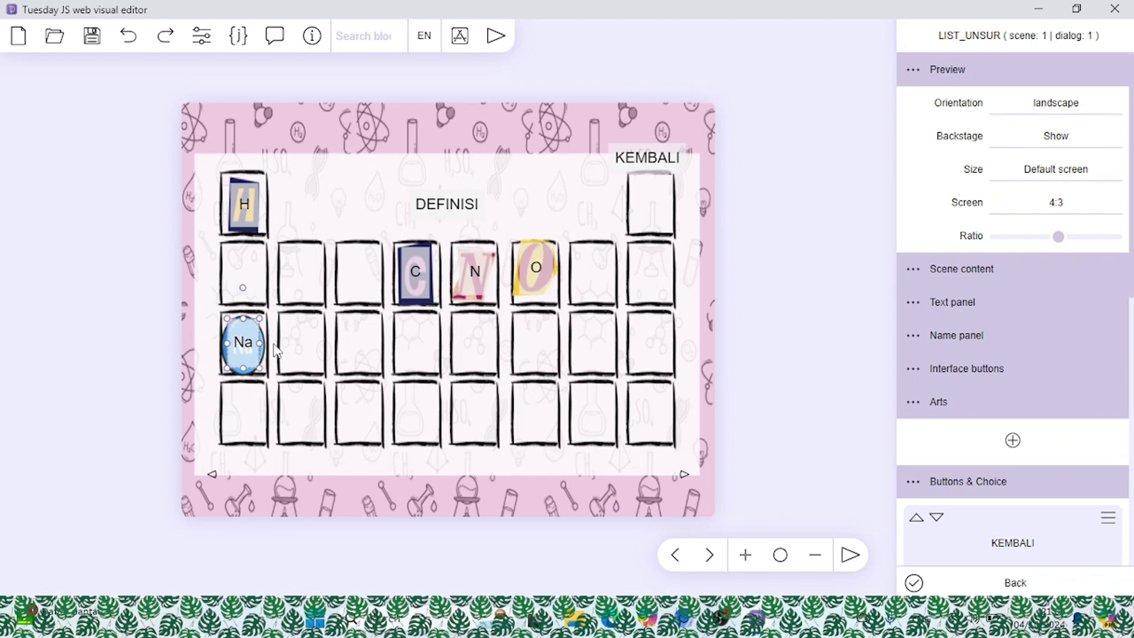
{"action": "left_click_drag", "start_coordinate": [259, 343], "coordinate": [263, 344]}
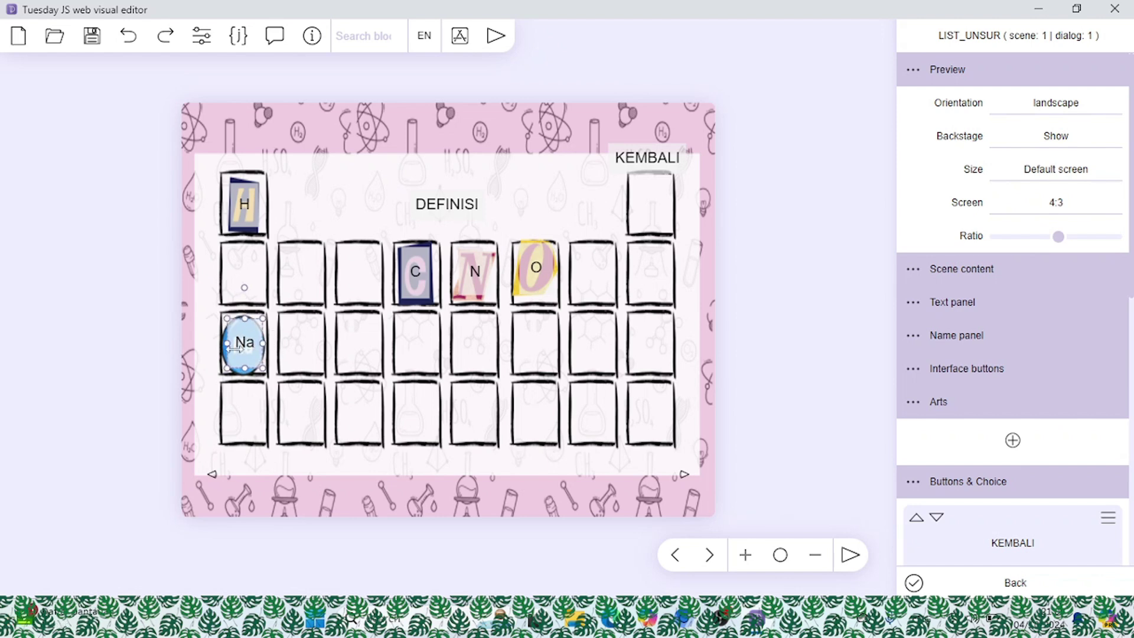
{"action": "left_click_drag", "start_coordinate": [235, 349], "coordinate": [245, 370]}
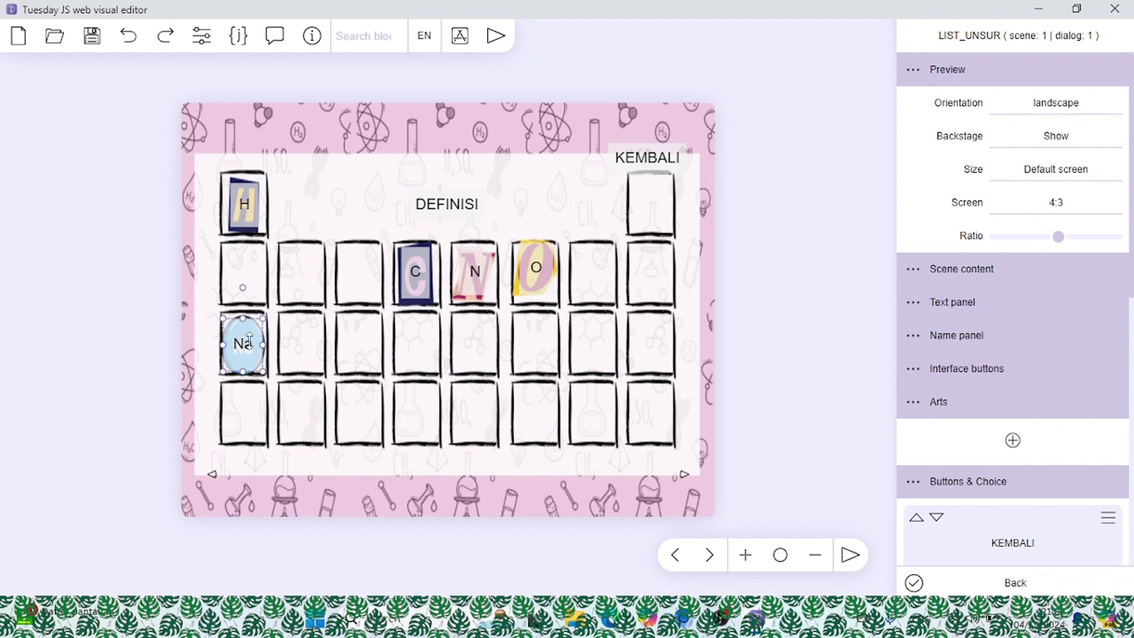
{"action": "left_click", "coordinate": [250, 275]}
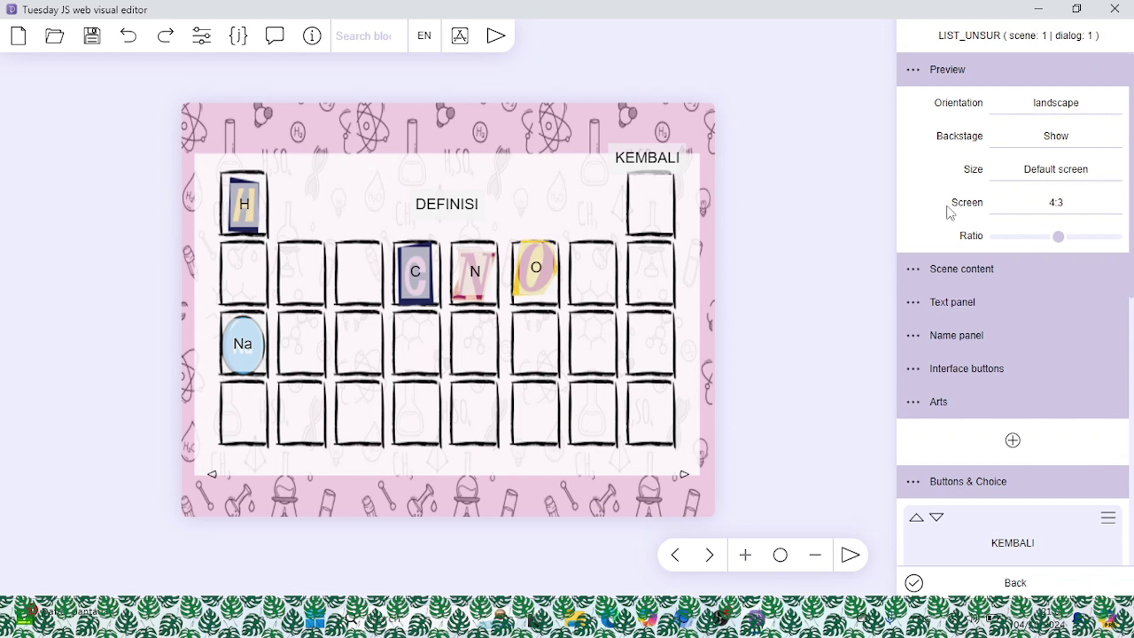
Find the H button among the scene's choice buttons and expand its settings.
{"action": "scroll", "coordinate": [1039, 443], "scroll_direction": "down", "scroll_amount": 4}
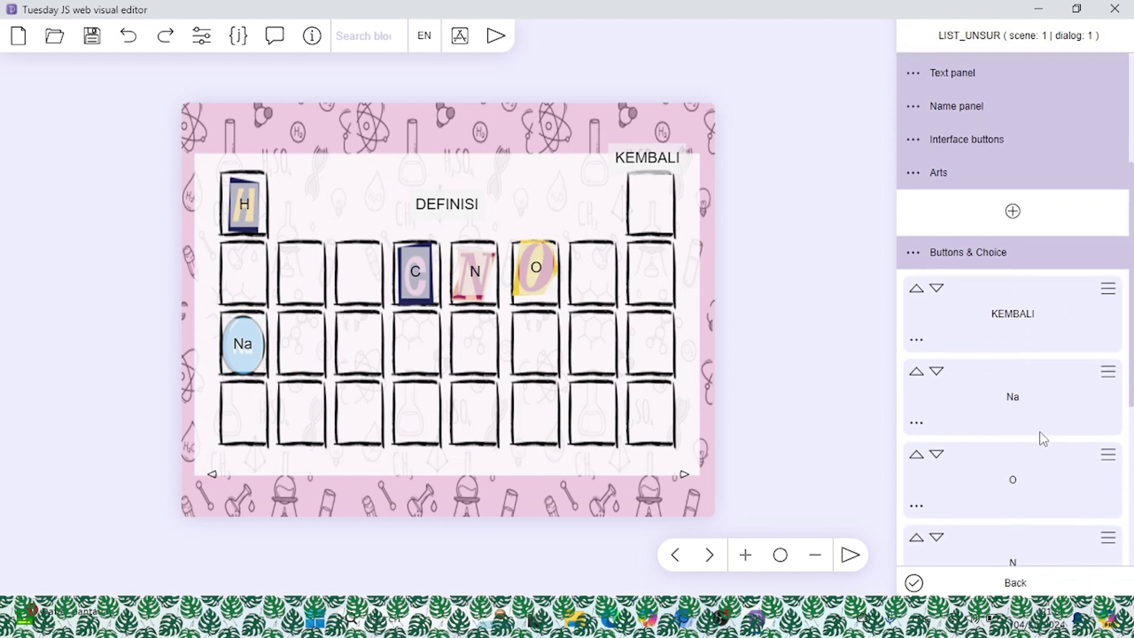
{"action": "scroll", "coordinate": [1045, 179], "scroll_direction": "up", "scroll_amount": 3}
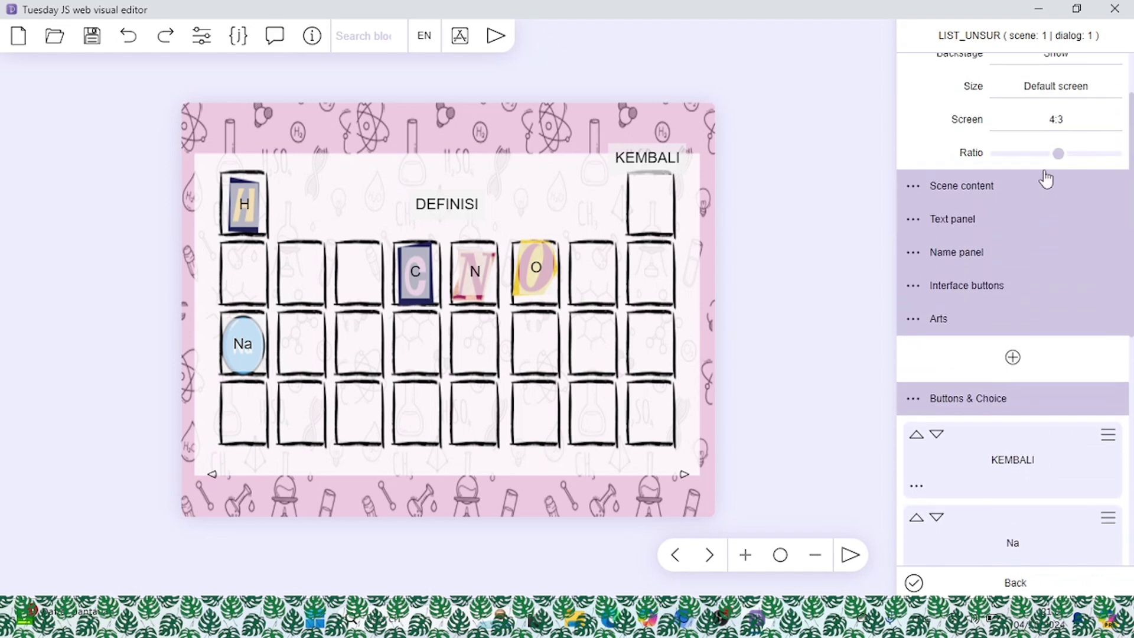
{"action": "scroll", "coordinate": [998, 177], "scroll_direction": "down", "scroll_amount": 8}
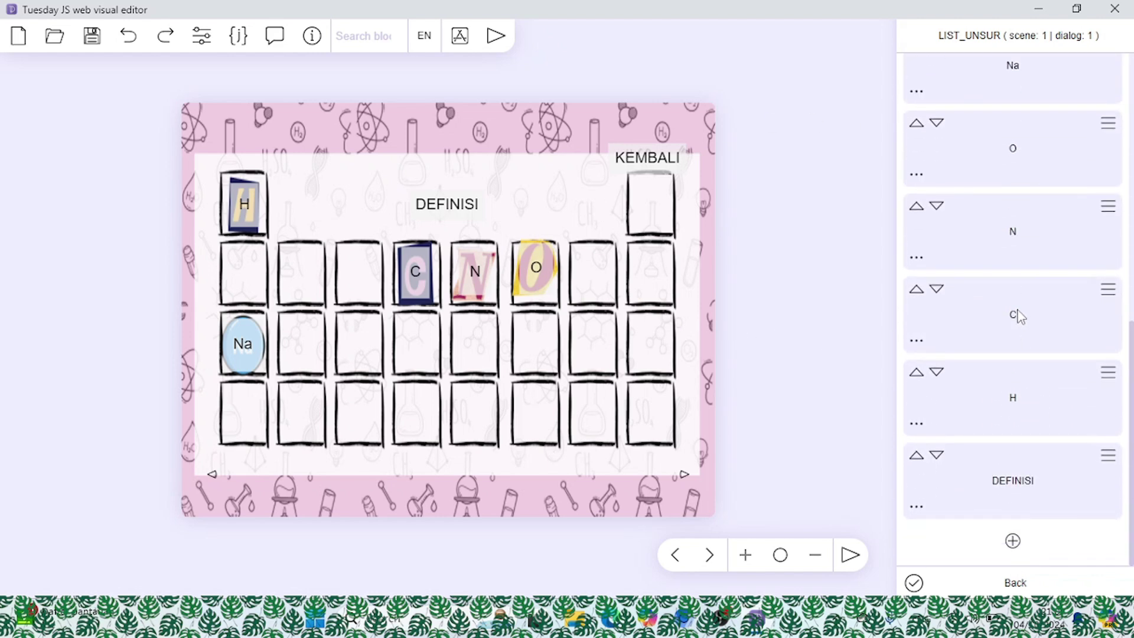
{"action": "scroll", "coordinate": [1013, 310], "scroll_direction": "up", "scroll_amount": 4}
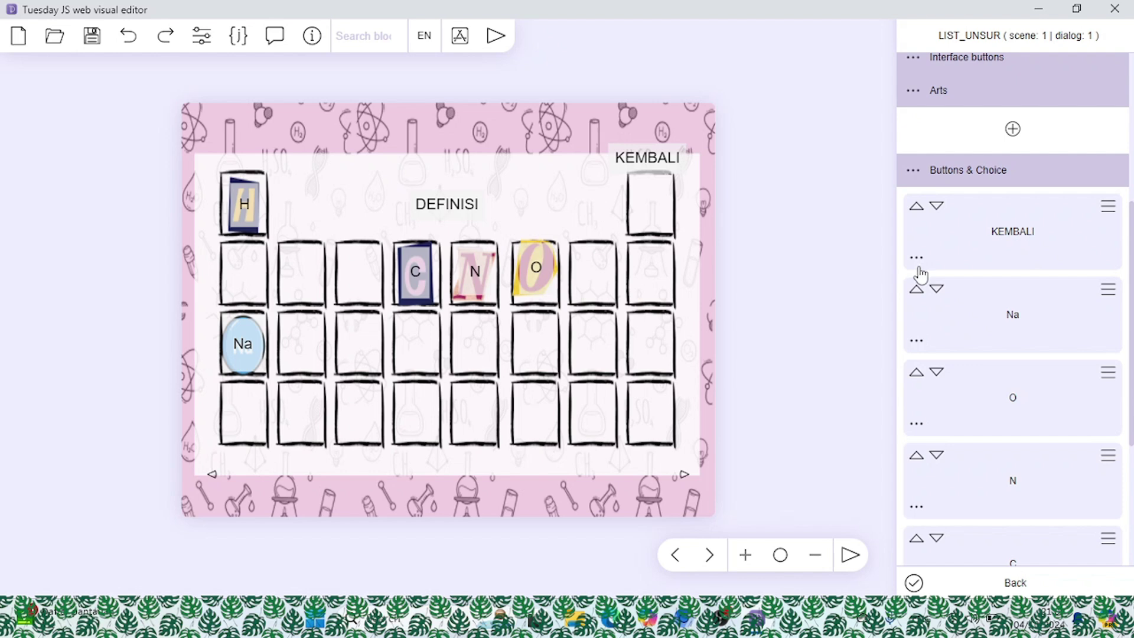
{"action": "scroll", "coordinate": [974, 284], "scroll_direction": "down", "scroll_amount": 5}
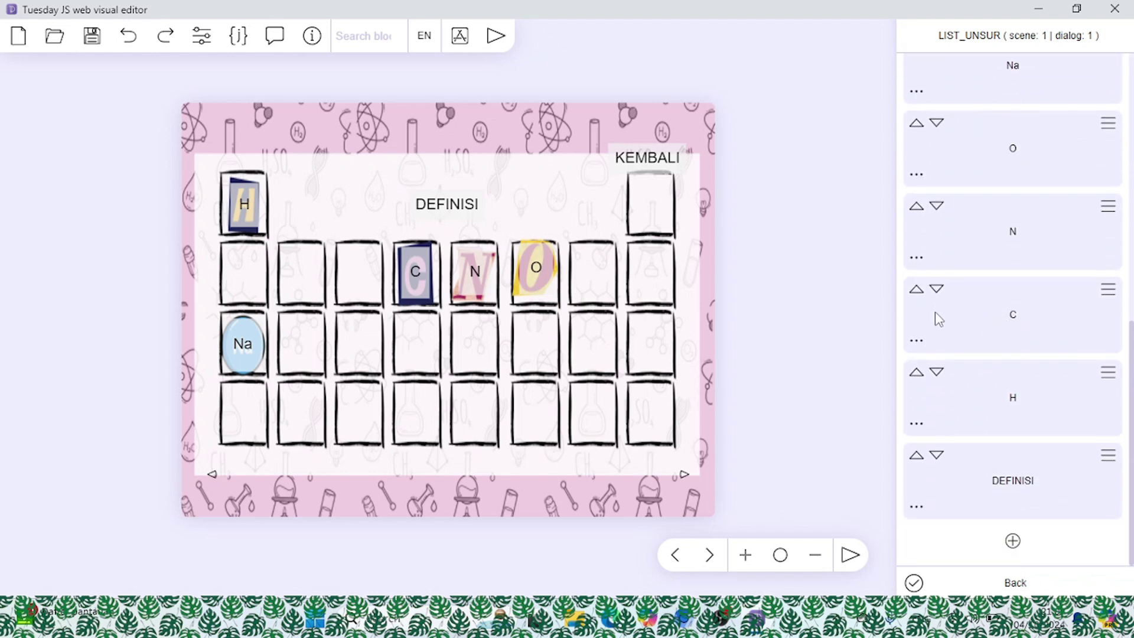
{"action": "left_click", "coordinate": [917, 260]}
{"action": "left_click", "coordinate": [916, 261]}
{"action": "left_click", "coordinate": [918, 434]}
Make the H button's text fully transparent by setting its text colour alpha to 0.
{"action": "scroll", "coordinate": [944, 405], "scroll_direction": "down", "scroll_amount": 10}
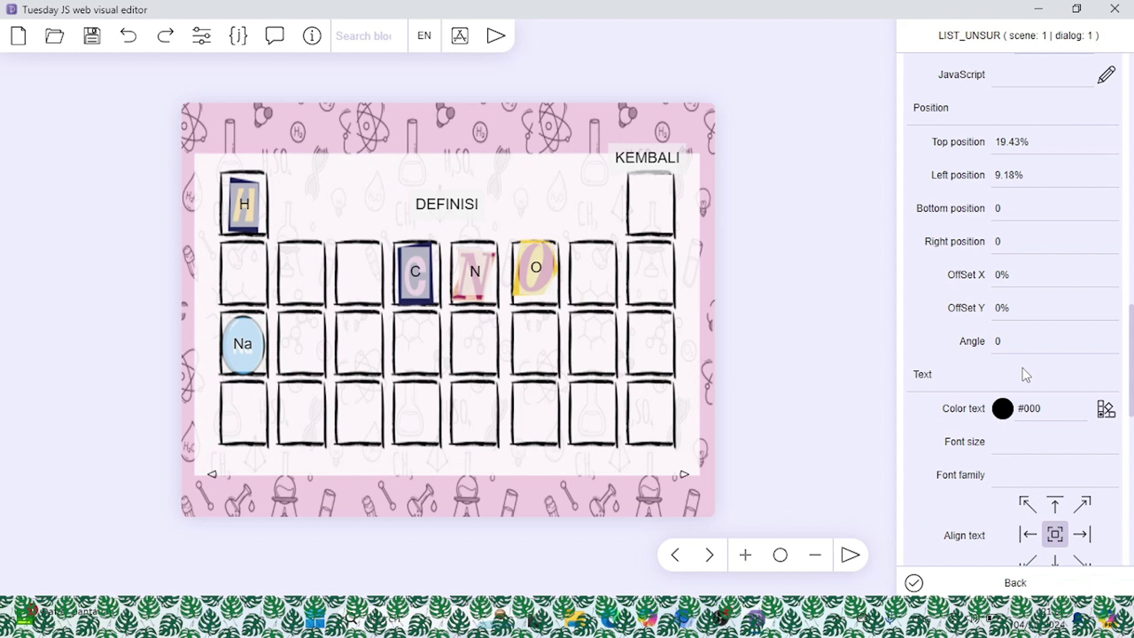
{"action": "scroll", "coordinate": [985, 217], "scroll_direction": "up", "scroll_amount": 1}
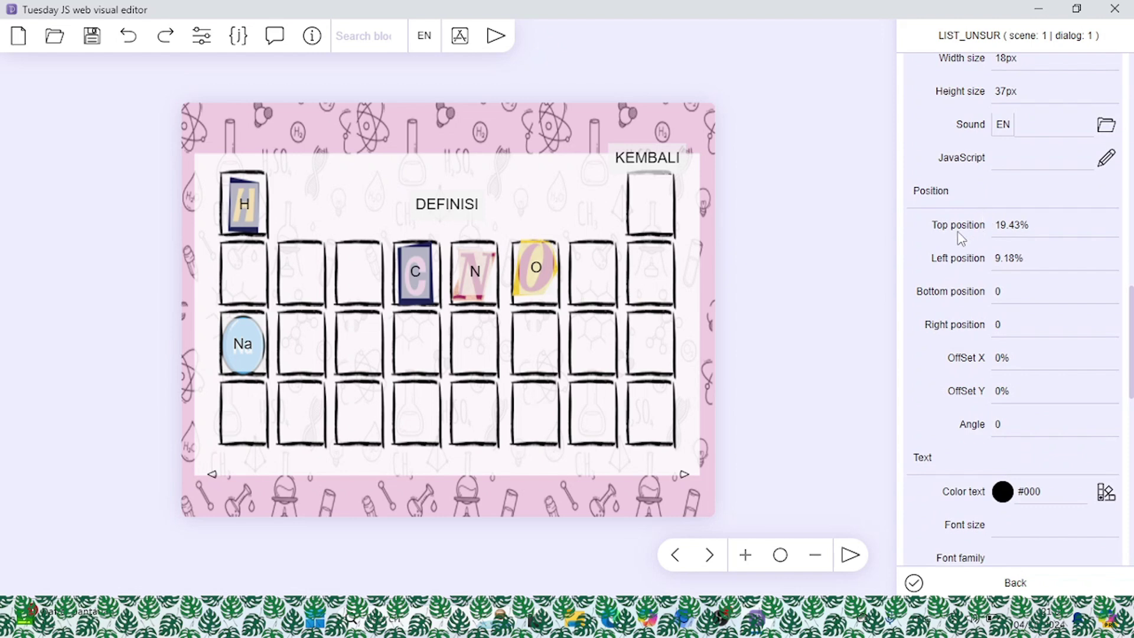
{"action": "scroll", "coordinate": [966, 413], "scroll_direction": "up", "scroll_amount": 2}
{"action": "scroll", "coordinate": [944, 419], "scroll_direction": "down", "scroll_amount": 4}
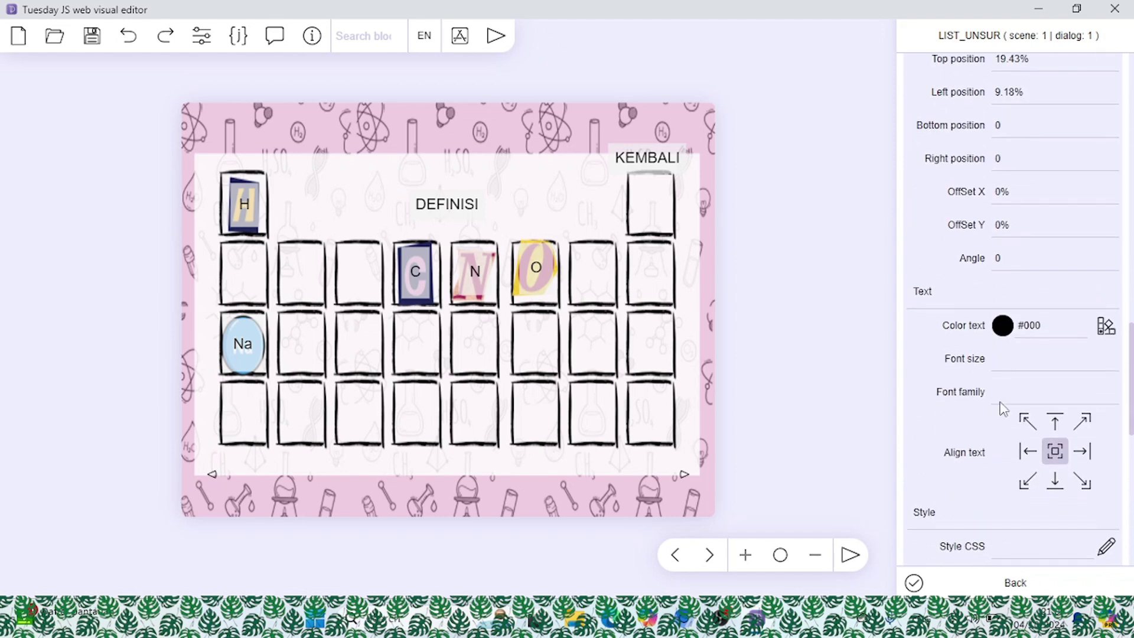
{"action": "left_click", "coordinate": [1107, 329]}
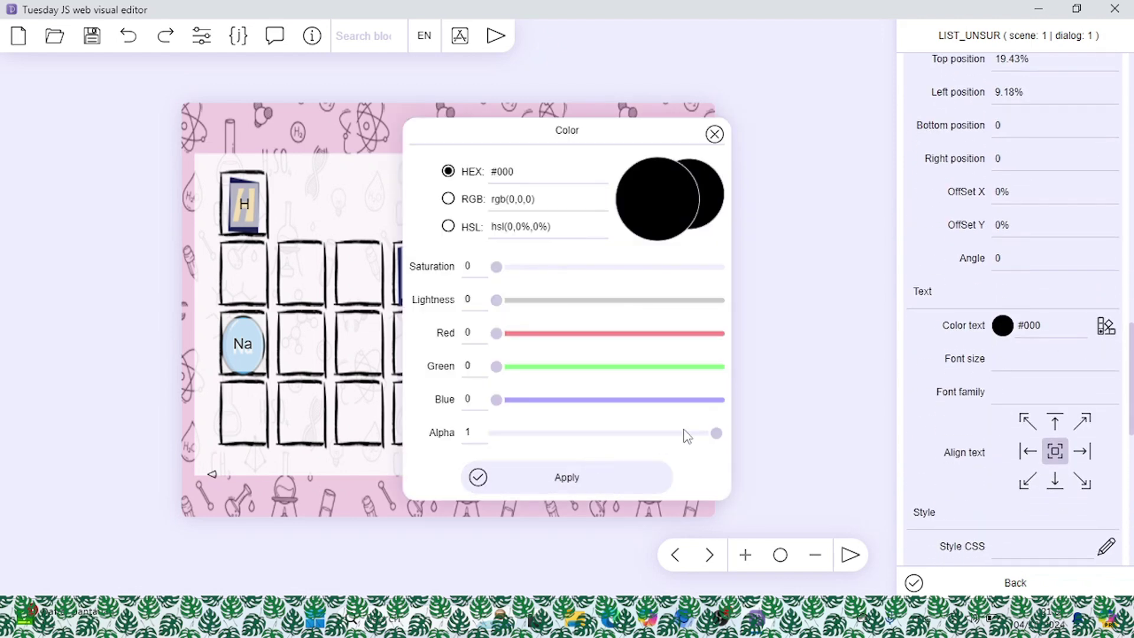
{"action": "left_click_drag", "start_coordinate": [715, 434], "coordinate": [499, 452]}
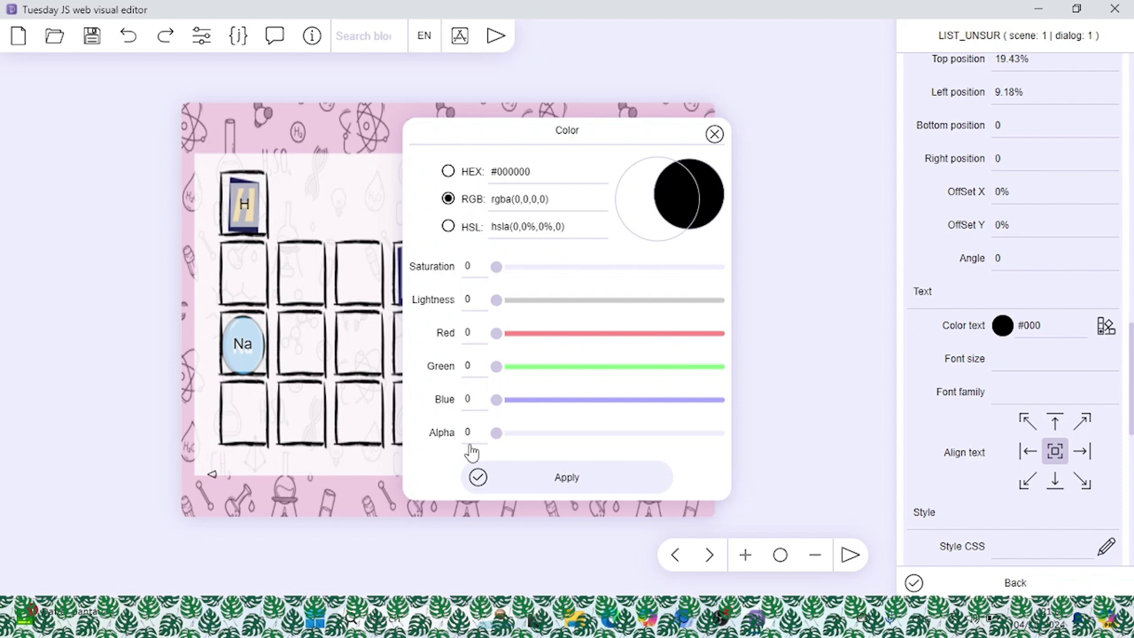
{"action": "left_click", "coordinate": [558, 487]}
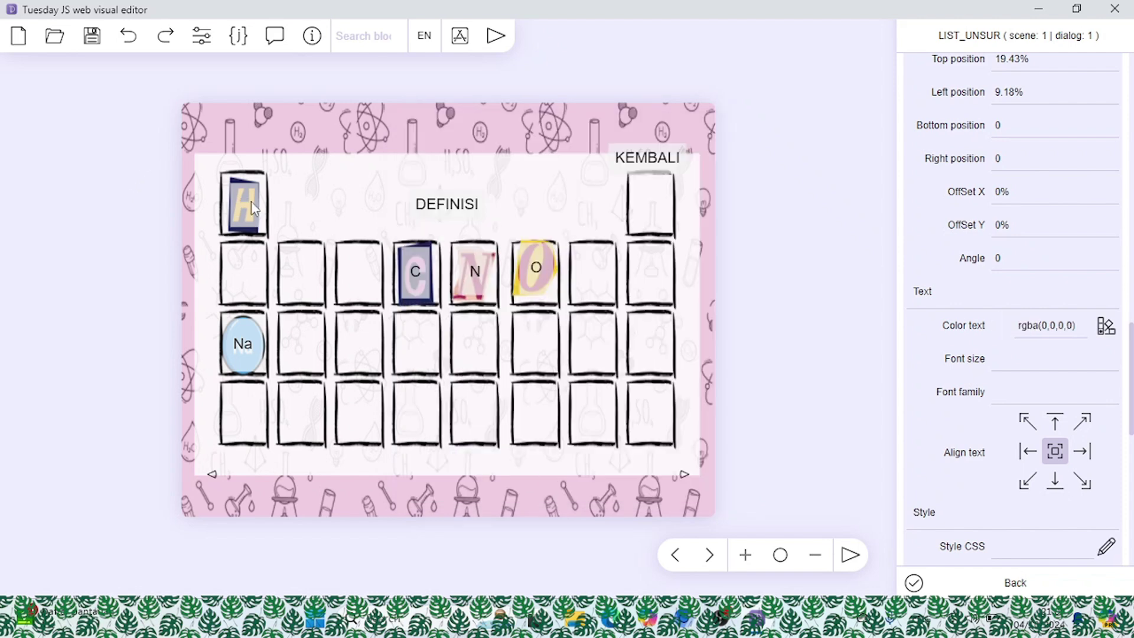
Set the H button's background colour alpha to 0 and collapse its settings.
{"action": "scroll", "coordinate": [998, 415], "scroll_direction": "down", "scroll_amount": 5}
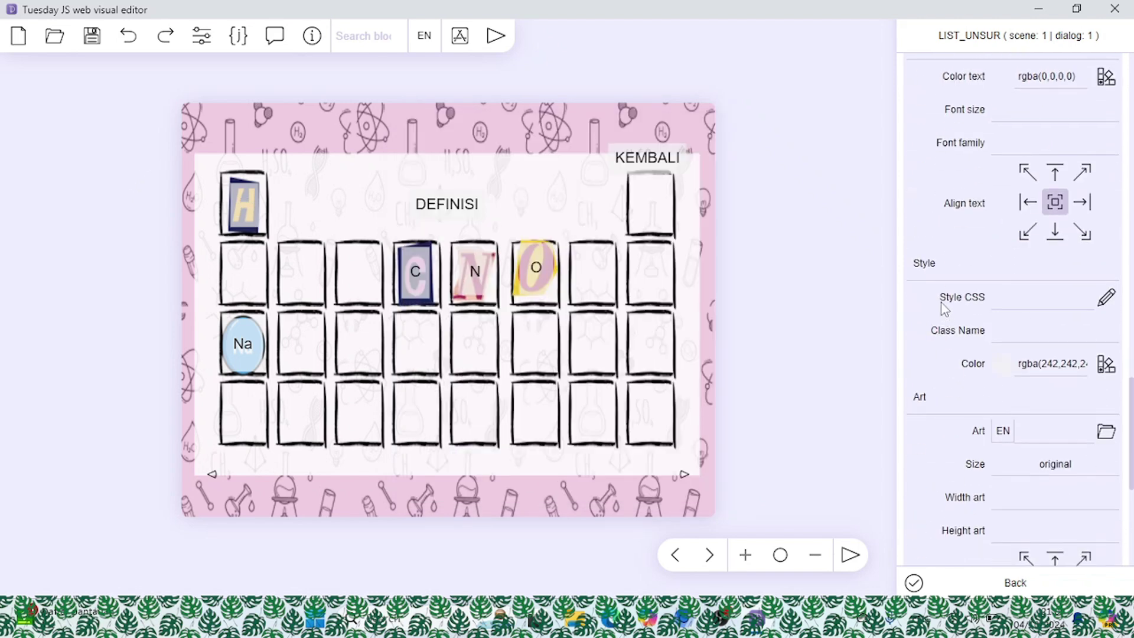
{"action": "scroll", "coordinate": [1010, 408], "scroll_direction": "down", "scroll_amount": 3}
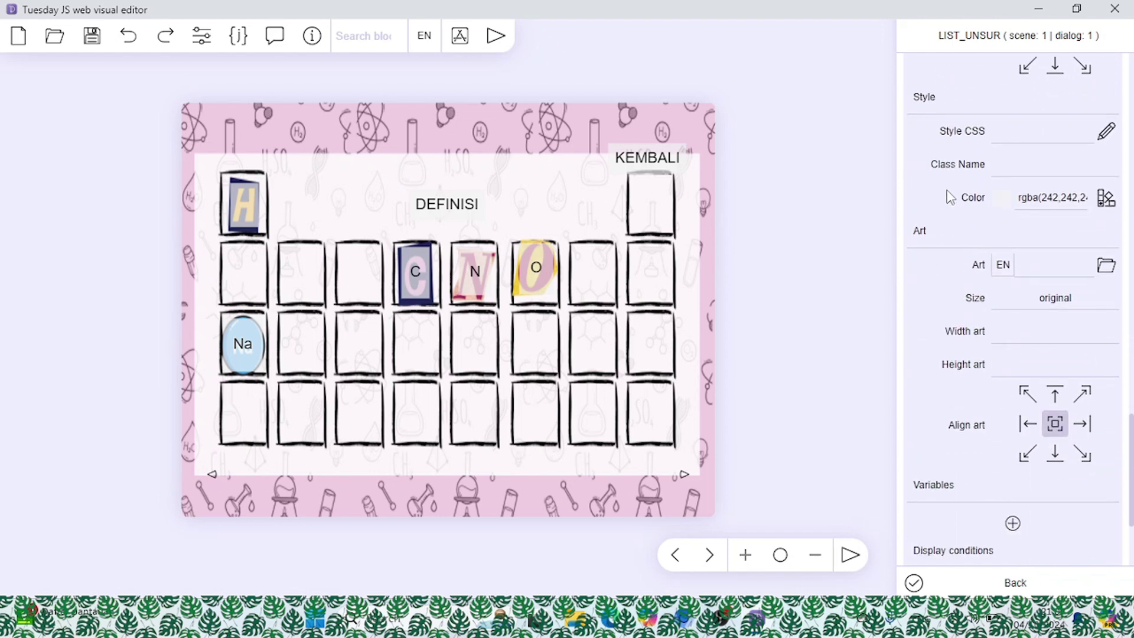
{"action": "scroll", "coordinate": [1003, 201], "scroll_direction": "up", "scroll_amount": 5}
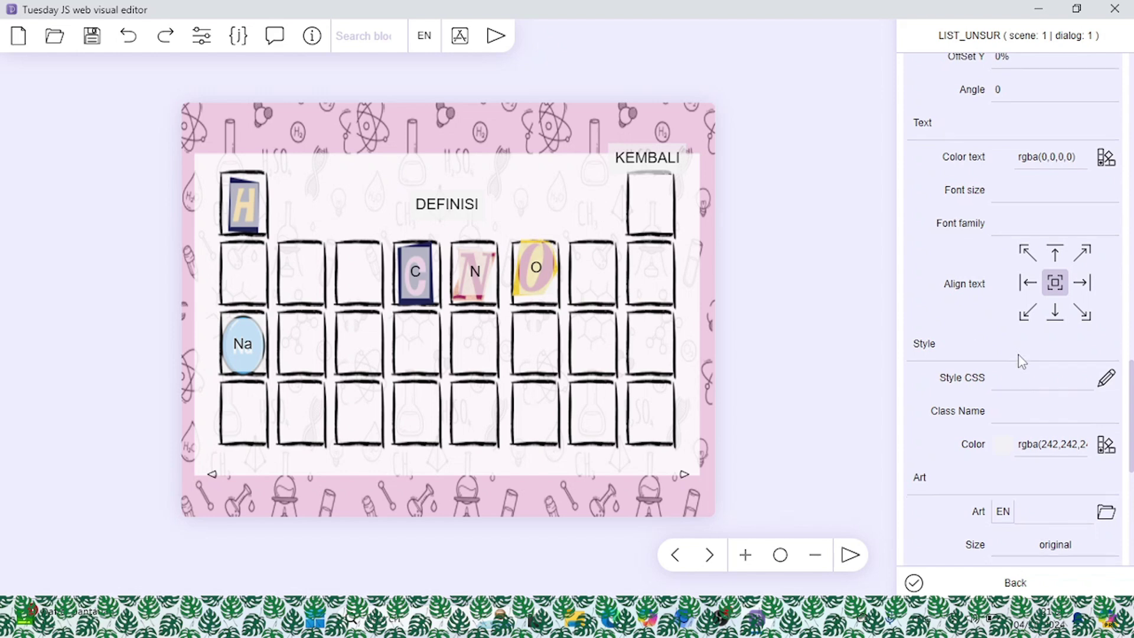
{"action": "scroll", "coordinate": [1018, 362], "scroll_direction": "down", "scroll_amount": 8}
{"action": "scroll", "coordinate": [1062, 155], "scroll_direction": "up", "scroll_amount": 5}
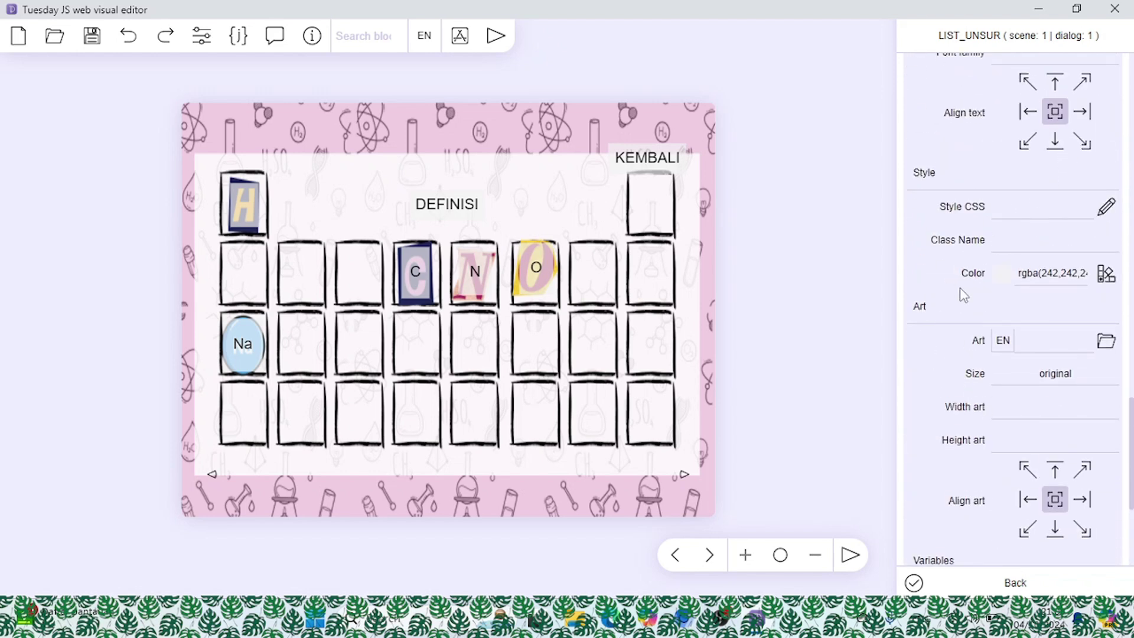
{"action": "left_click", "coordinate": [1106, 275]}
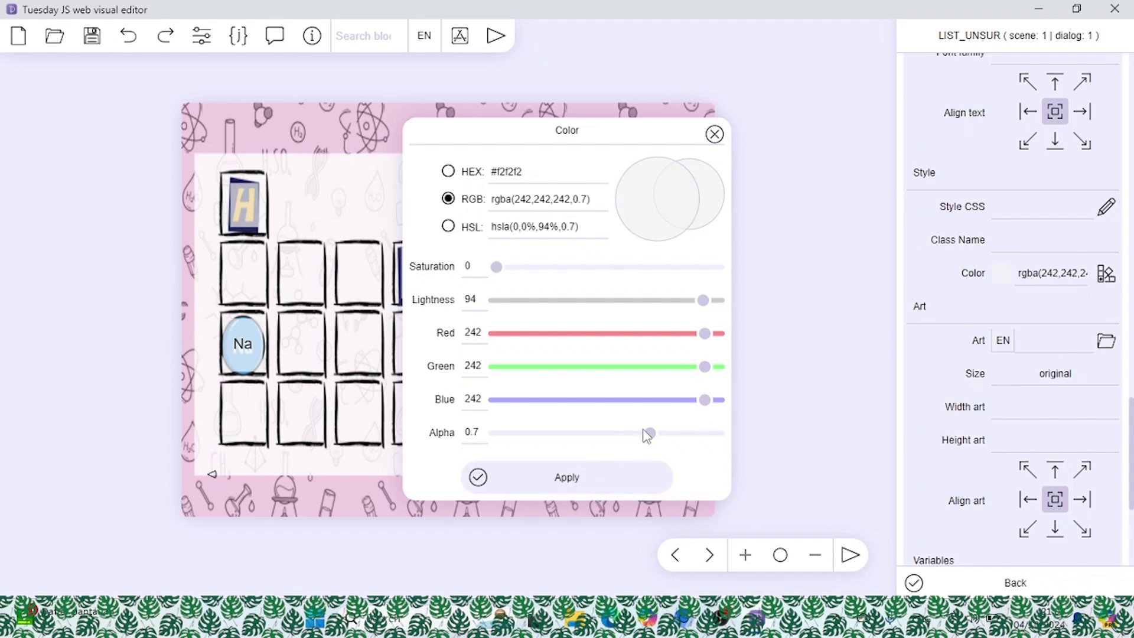
{"action": "left_click_drag", "start_coordinate": [647, 435], "coordinate": [496, 435]}
{"action": "left_click", "coordinate": [536, 474]}
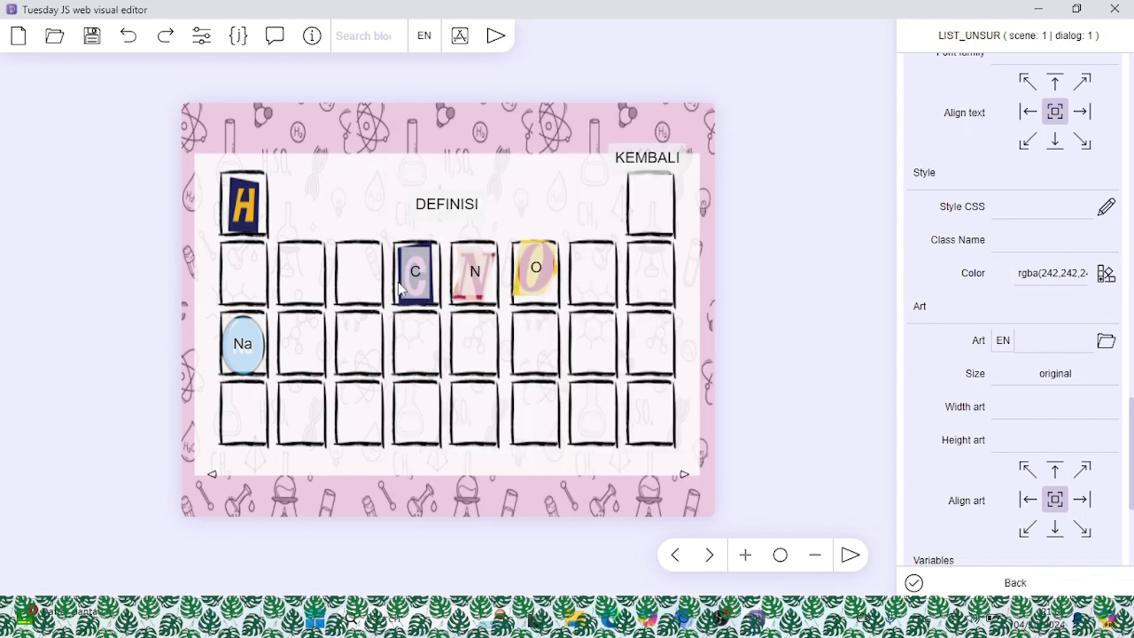
{"action": "scroll", "coordinate": [932, 218], "scroll_direction": "up", "scroll_amount": 10}
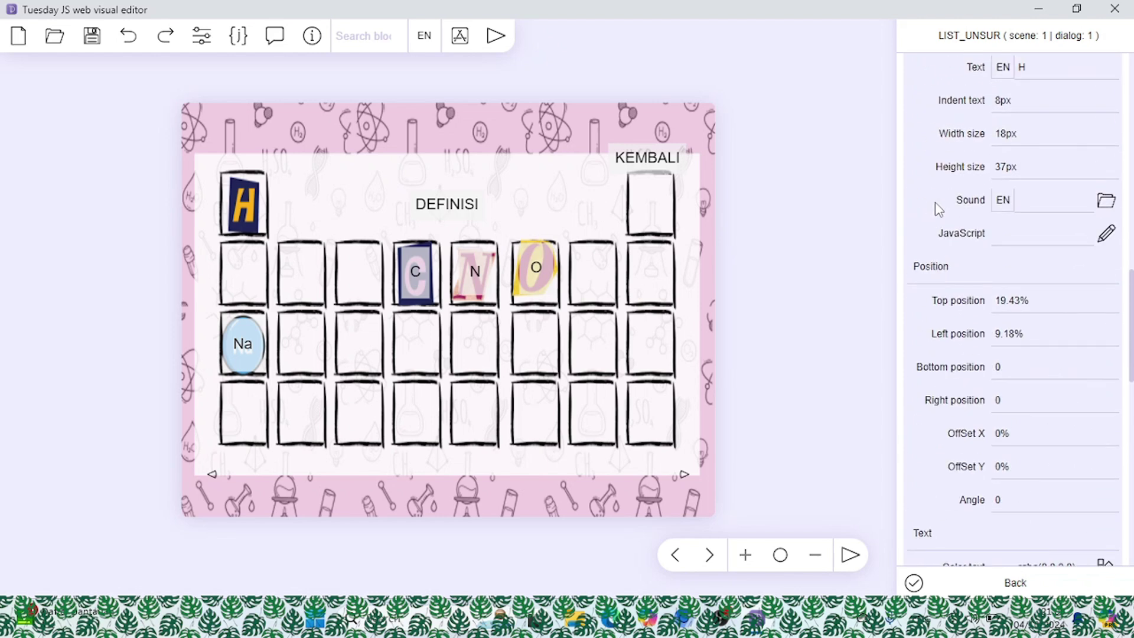
{"action": "left_click", "coordinate": [916, 332]}
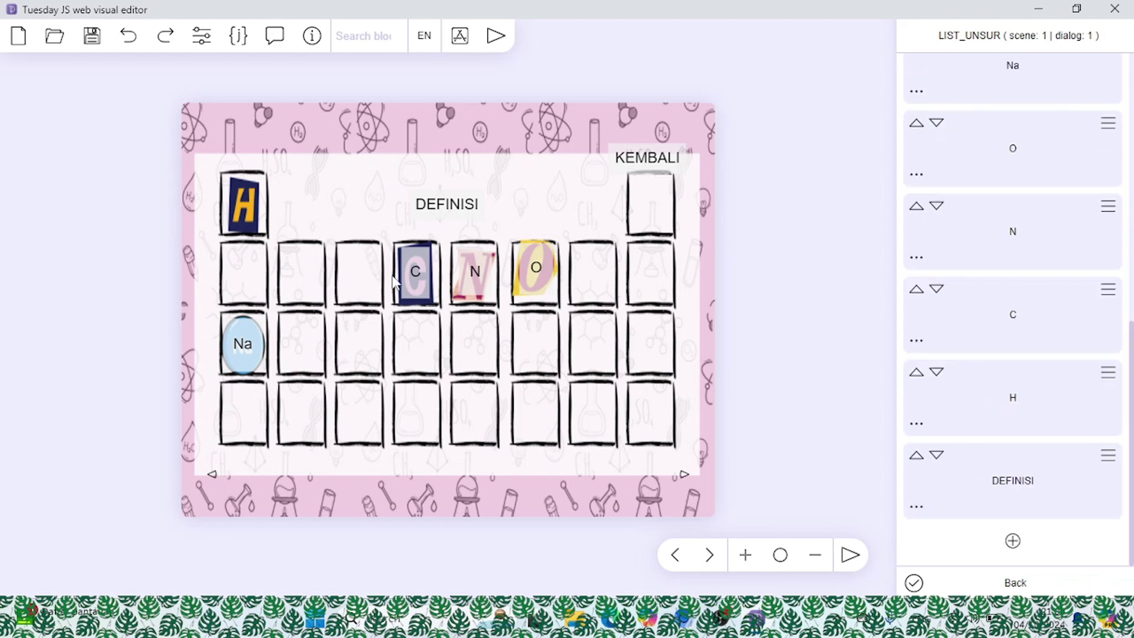
Expand the C choice button's settings and make its text fully transparent by setting the text colour alpha to 0.
{"action": "left_click", "coordinate": [414, 284]}
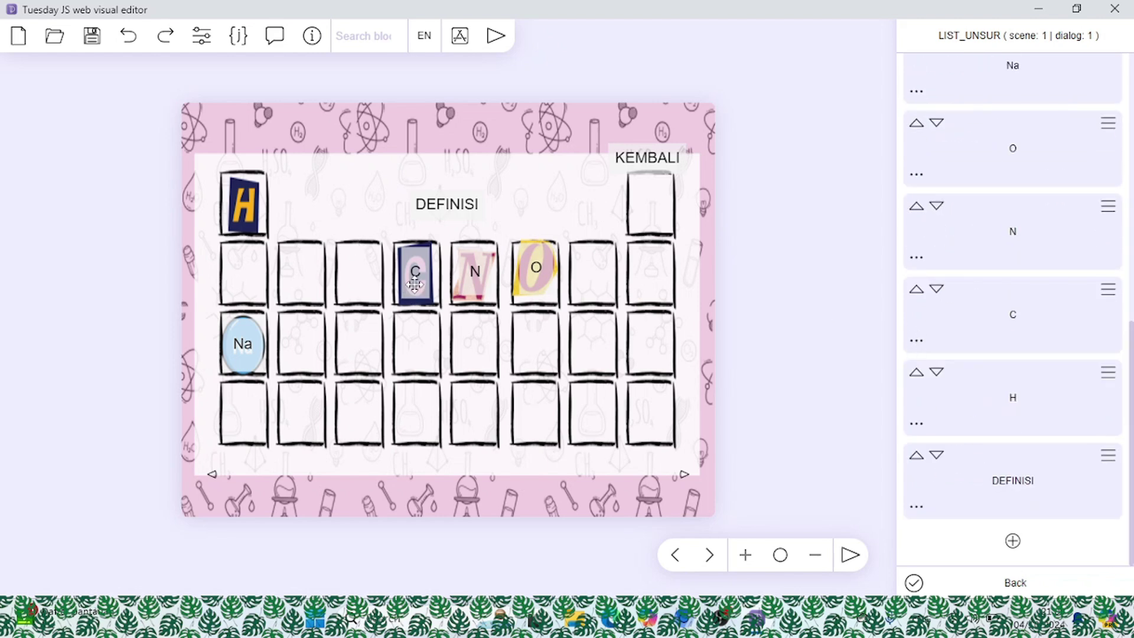
{"action": "left_click", "coordinate": [918, 341]}
{"action": "scroll", "coordinate": [1122, 366], "scroll_direction": "down", "scroll_amount": 3}
{"action": "scroll", "coordinate": [1122, 366], "scroll_direction": "down", "scroll_amount": 6}
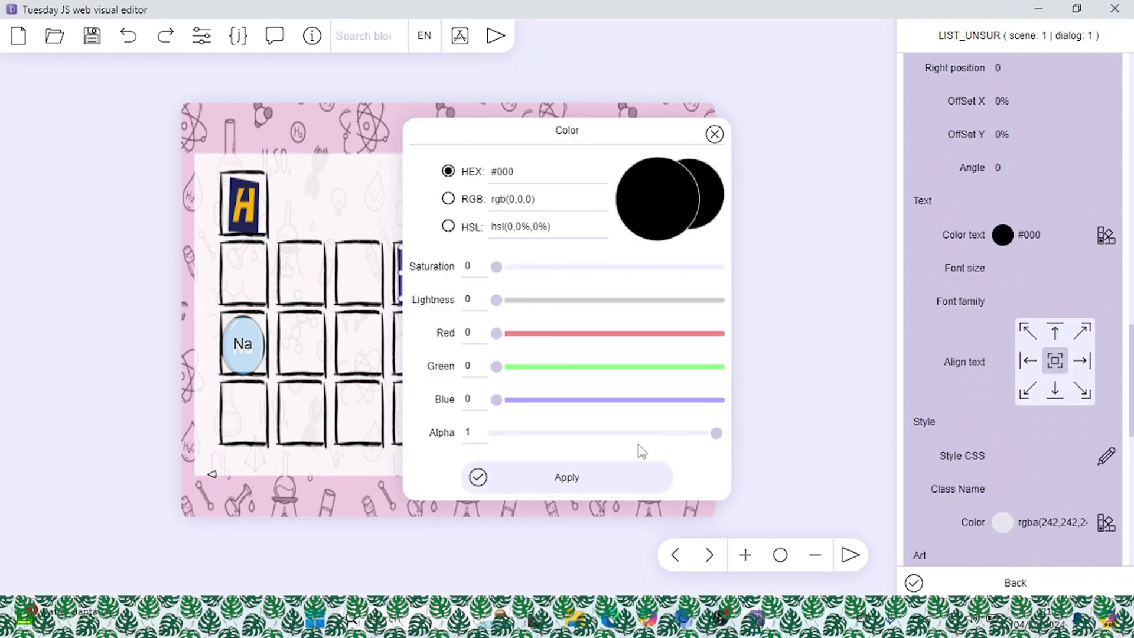
{"action": "left_click_drag", "start_coordinate": [714, 432], "coordinate": [494, 434]}
{"action": "left_click", "coordinate": [574, 476]}
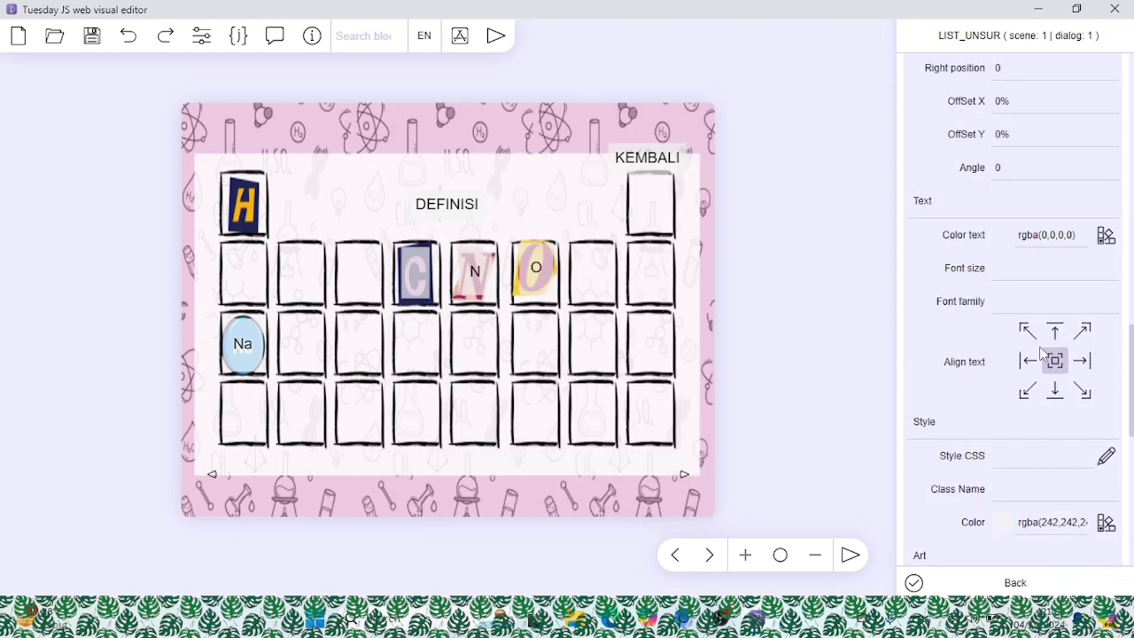
Set the C button's background colour alpha to 0.
{"action": "scroll", "coordinate": [1104, 474], "scroll_direction": "down", "scroll_amount": 3}
{"action": "left_click", "coordinate": [1106, 356]}
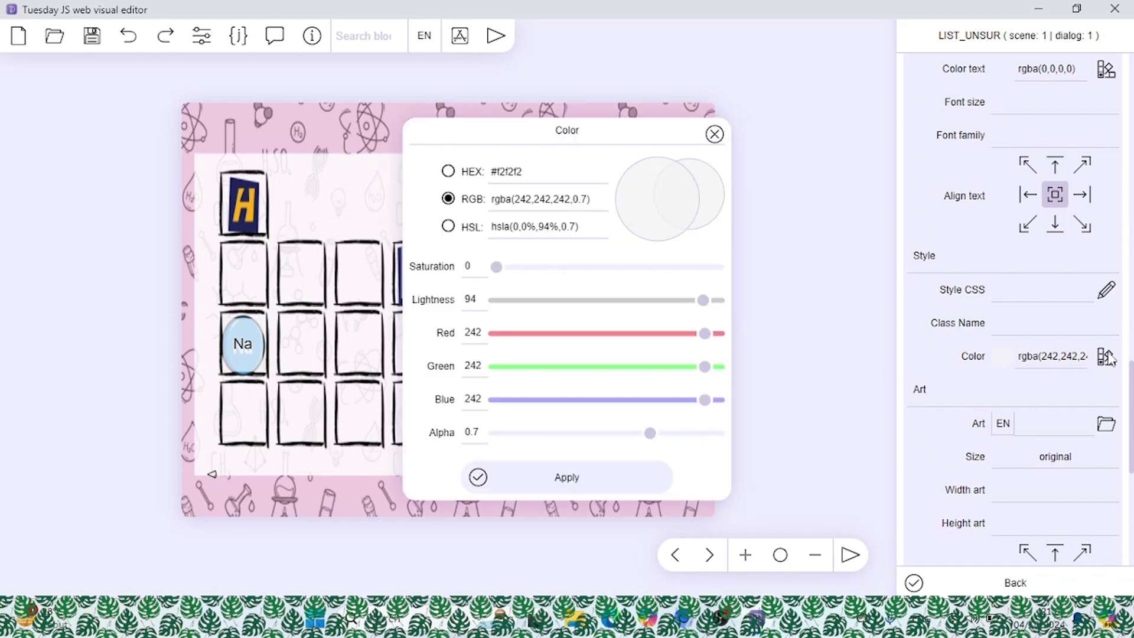
{"action": "left_click_drag", "start_coordinate": [650, 433], "coordinate": [475, 442]}
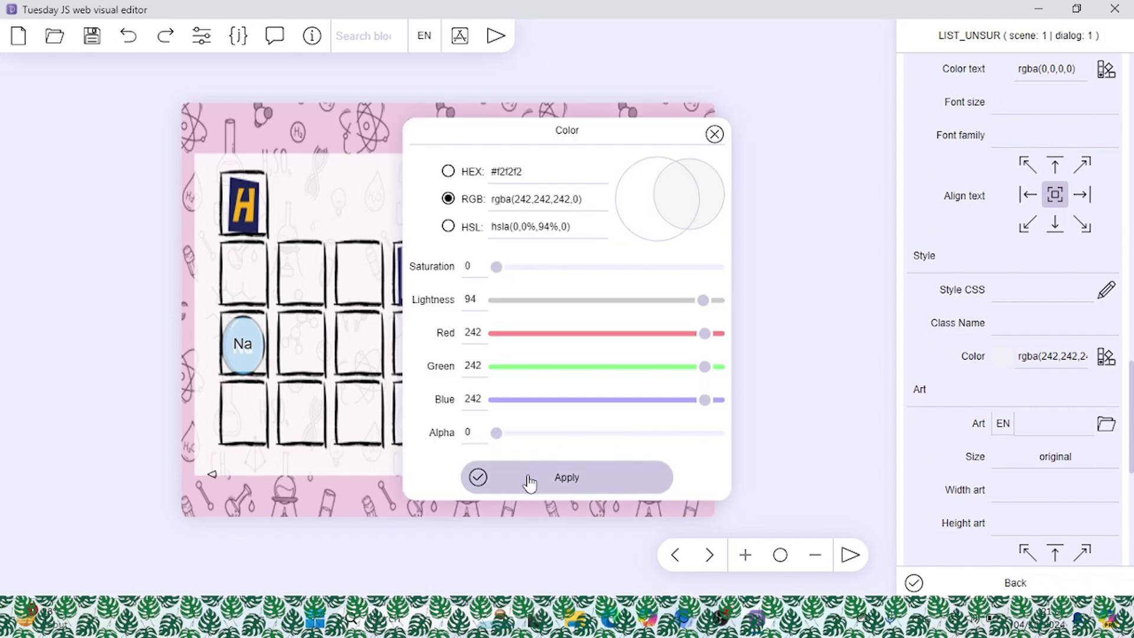
{"action": "left_click", "coordinate": [529, 479]}
Collapse the C button's settings, expand the N button's settings, and set its text colour alpha to 0.
{"action": "left_click", "coordinate": [476, 274]}
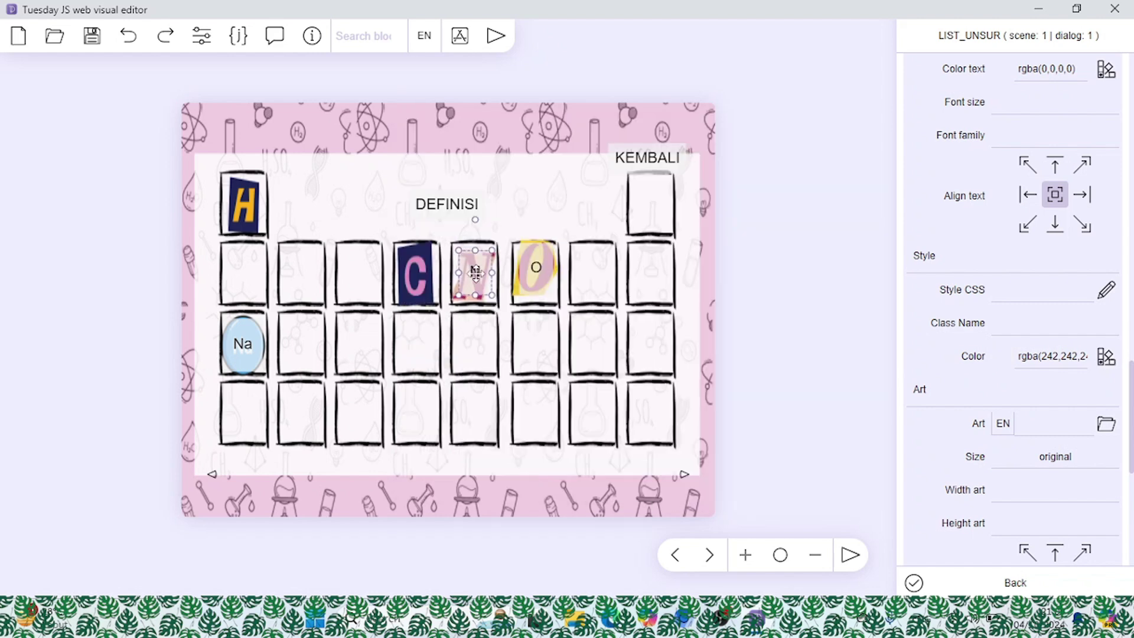
{"action": "scroll", "coordinate": [943, 266], "scroll_direction": "up", "scroll_amount": 10}
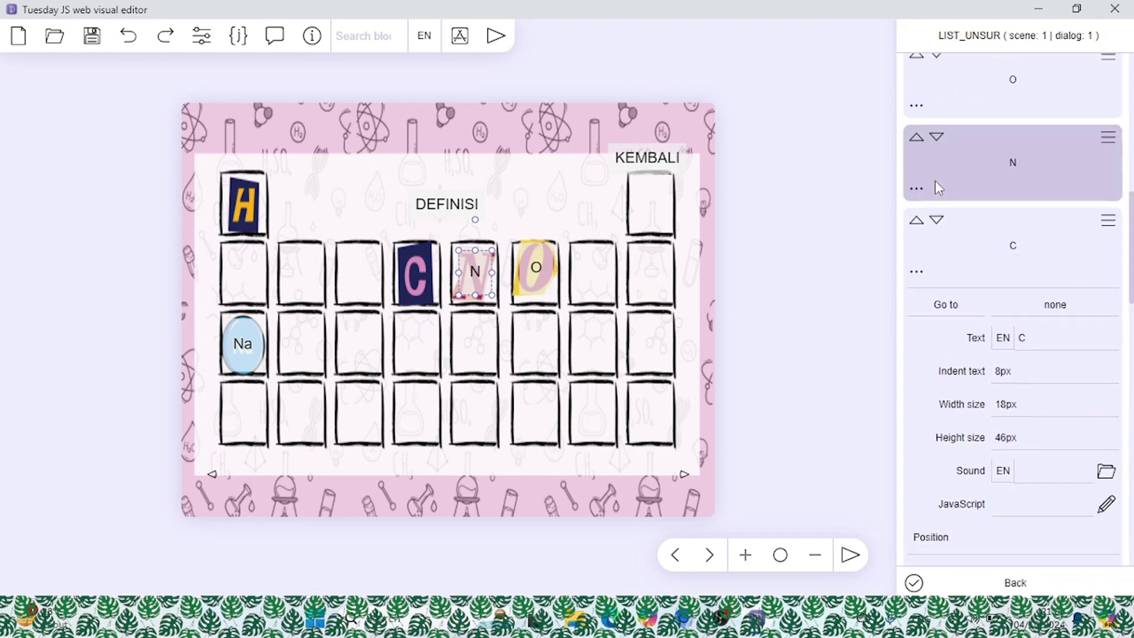
{"action": "scroll", "coordinate": [938, 188], "scroll_direction": "up", "scroll_amount": 2}
{"action": "left_click", "coordinate": [917, 416]}
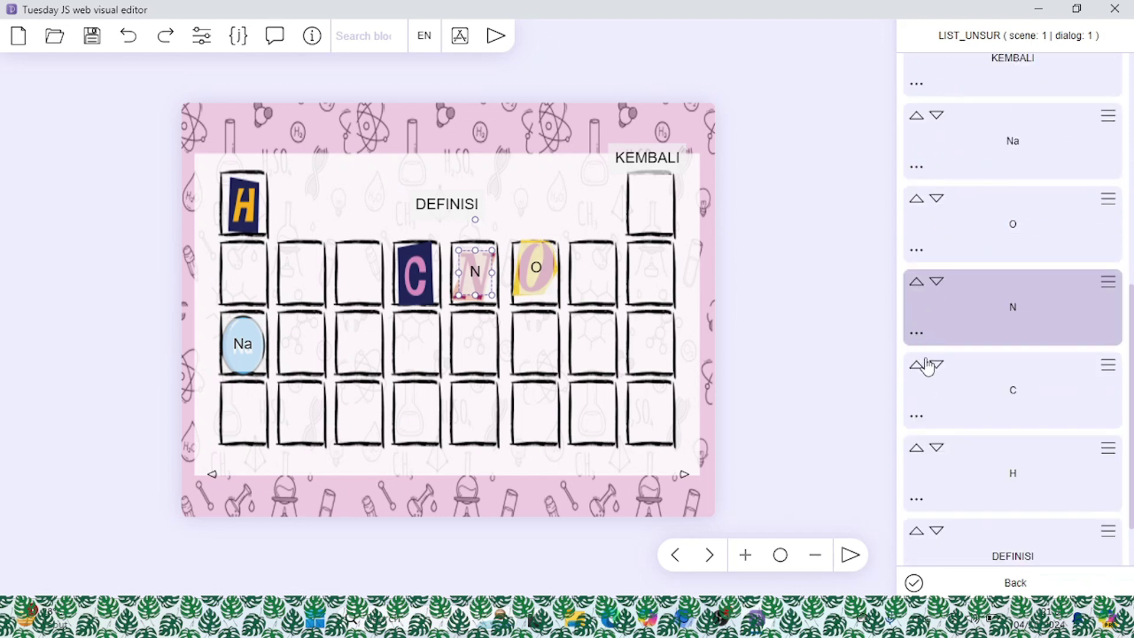
{"action": "left_click", "coordinate": [918, 335]}
{"action": "scroll", "coordinate": [1030, 349], "scroll_direction": "down", "scroll_amount": 7}
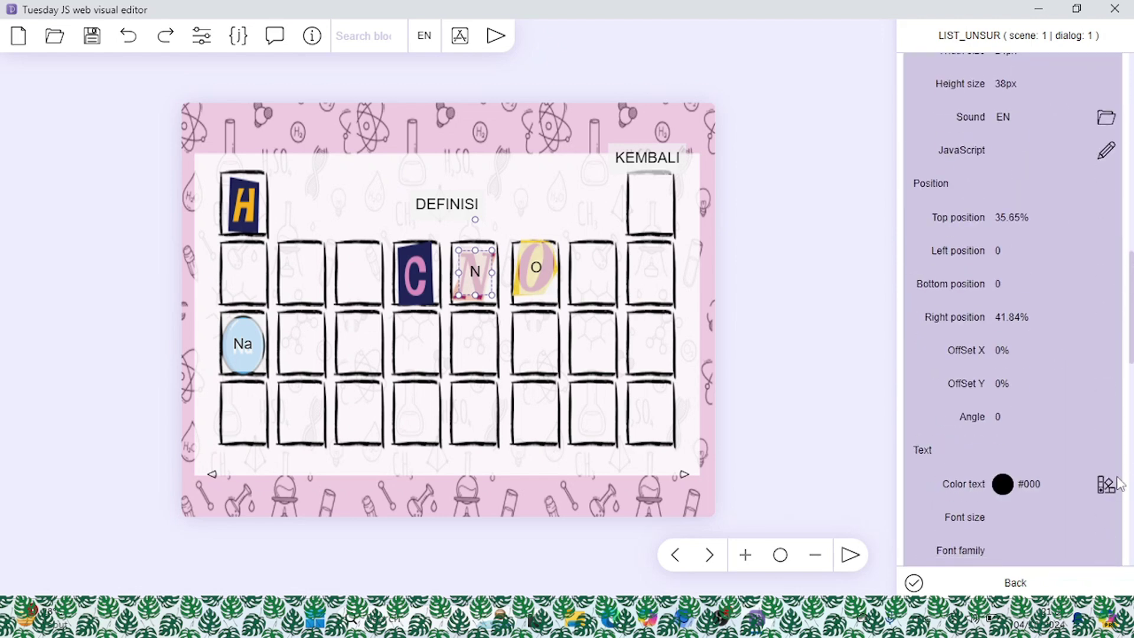
{"action": "left_click", "coordinate": [1106, 484]}
{"action": "left_click_drag", "start_coordinate": [714, 433], "coordinate": [483, 450]}
{"action": "left_click", "coordinate": [480, 477]}
Set the N button's background colour alpha to 0 and collapse its settings.
{"action": "scroll", "coordinate": [1089, 397], "scroll_direction": "down", "scroll_amount": 5}
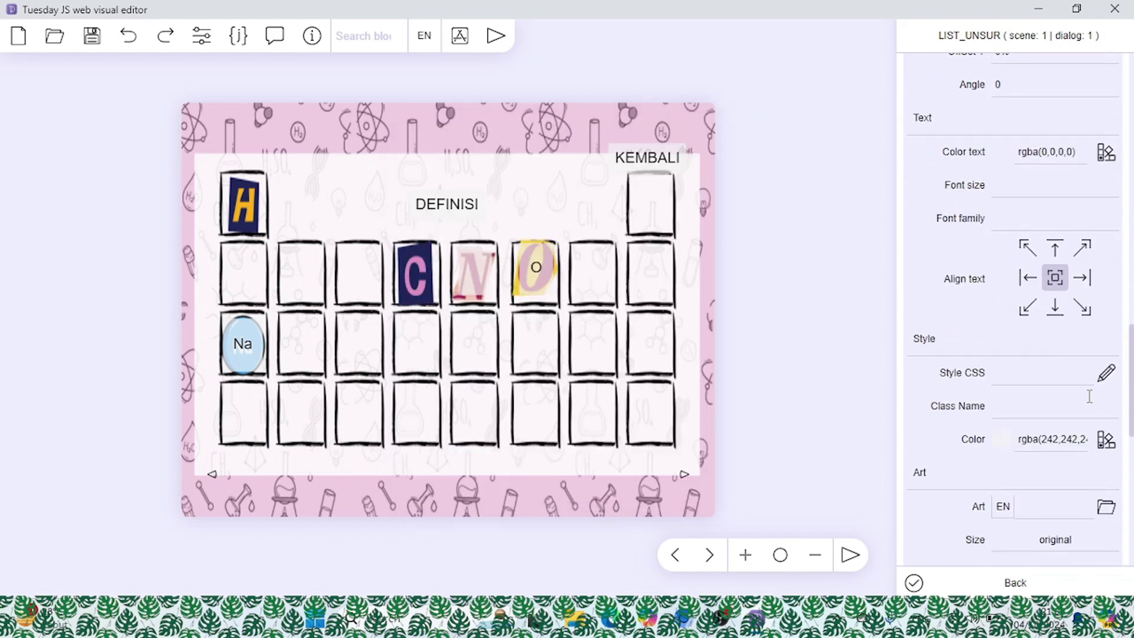
{"action": "left_click", "coordinate": [1106, 439]}
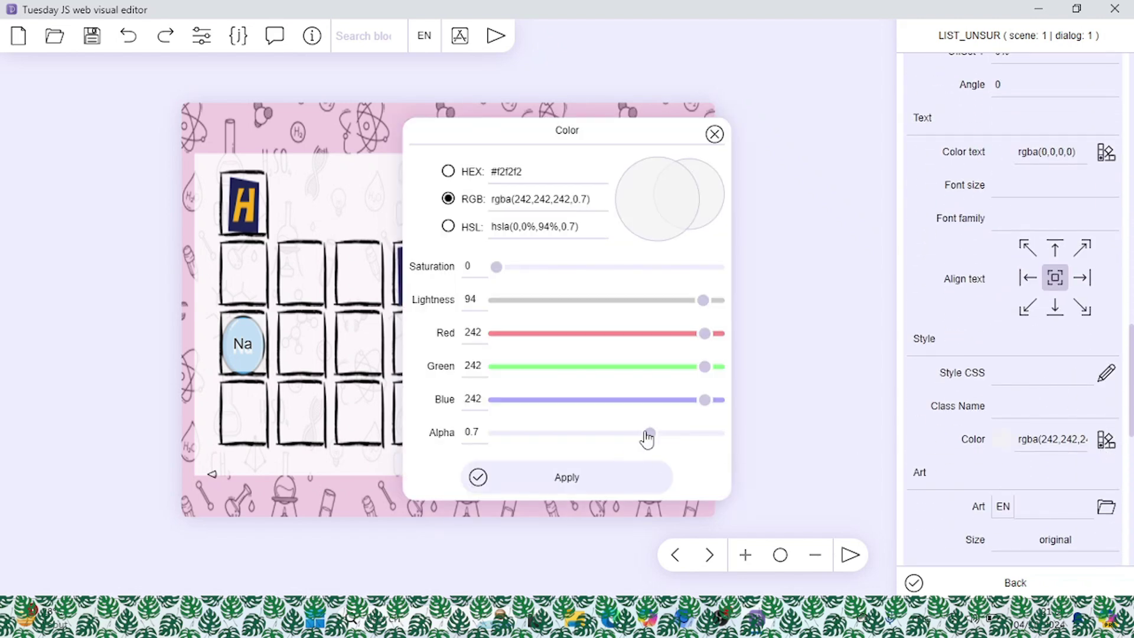
{"action": "left_click_drag", "start_coordinate": [653, 434], "coordinate": [495, 437]}
{"action": "left_click", "coordinate": [531, 483]}
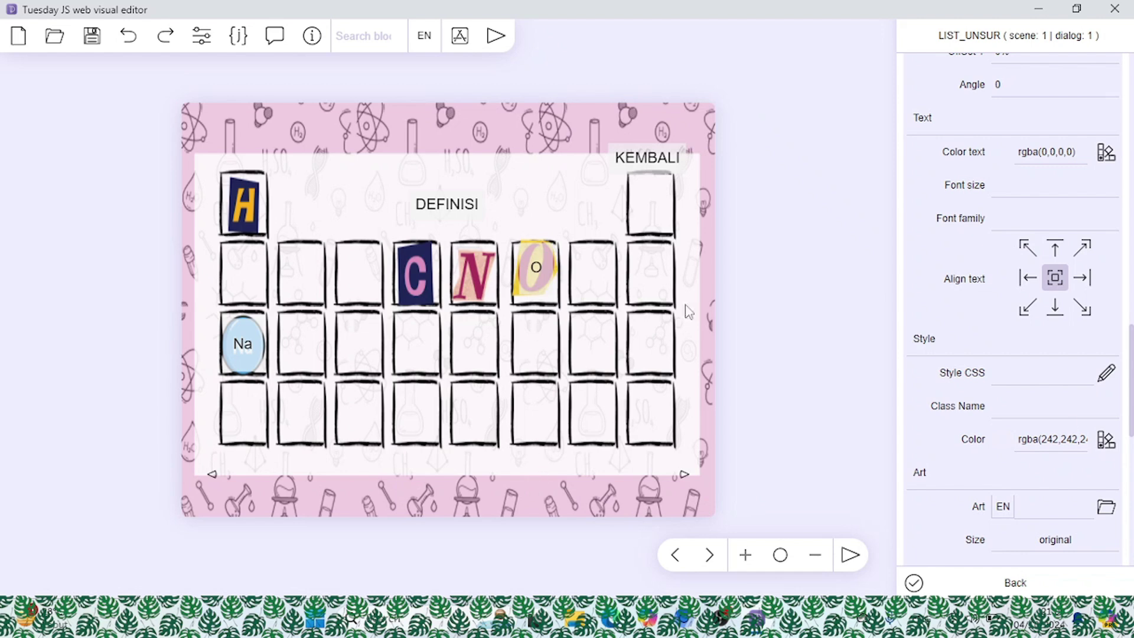
{"action": "scroll", "coordinate": [1057, 342], "scroll_direction": "up", "scroll_amount": 15}
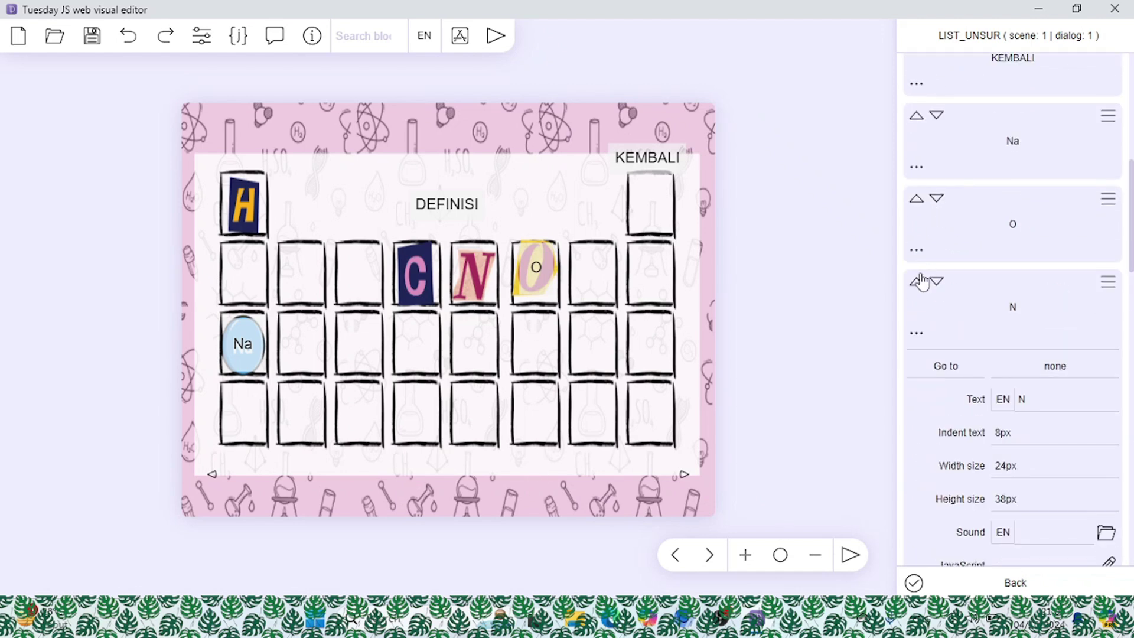
{"action": "left_click", "coordinate": [916, 339]}
Expand the O button's settings and make its text fully transparent with a text colour alpha of 0.
{"action": "left_click", "coordinate": [916, 250]}
{"action": "scroll", "coordinate": [1078, 351], "scroll_direction": "down", "scroll_amount": 3}
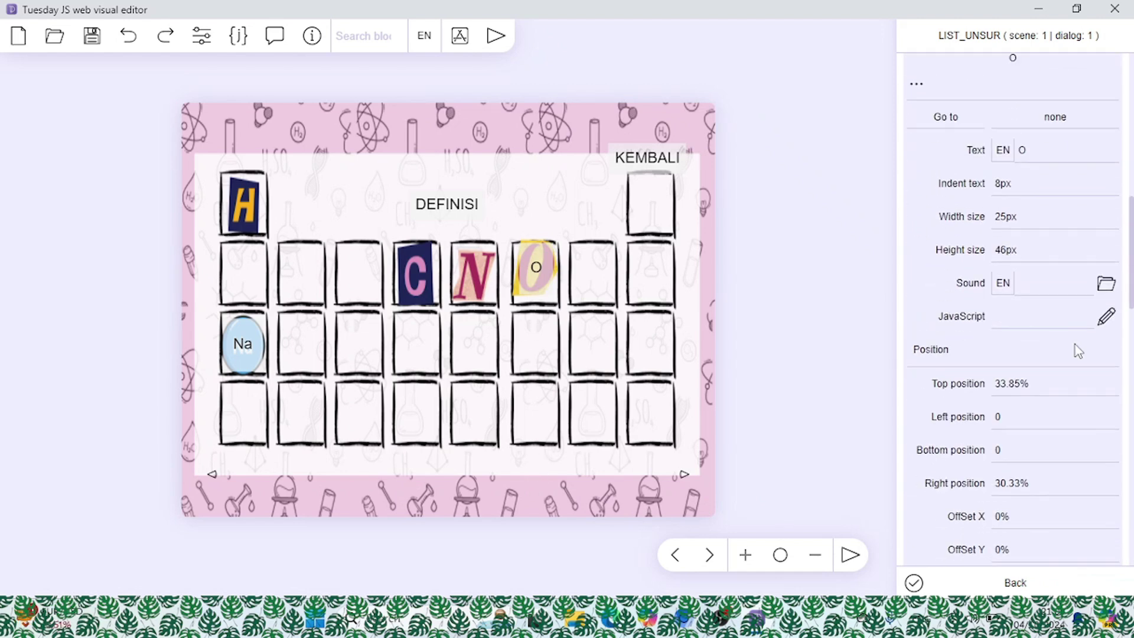
{"action": "scroll", "coordinate": [1110, 335], "scroll_direction": "down", "scroll_amount": 5}
{"action": "left_click", "coordinate": [1105, 317]}
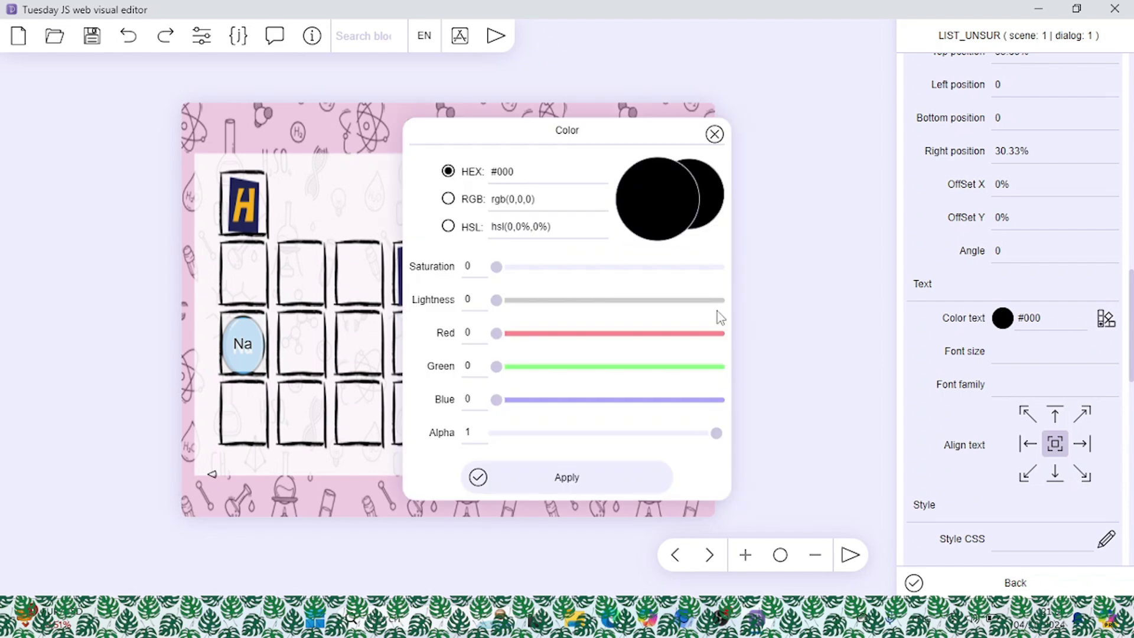
{"action": "left_click_drag", "start_coordinate": [715, 433], "coordinate": [410, 453]}
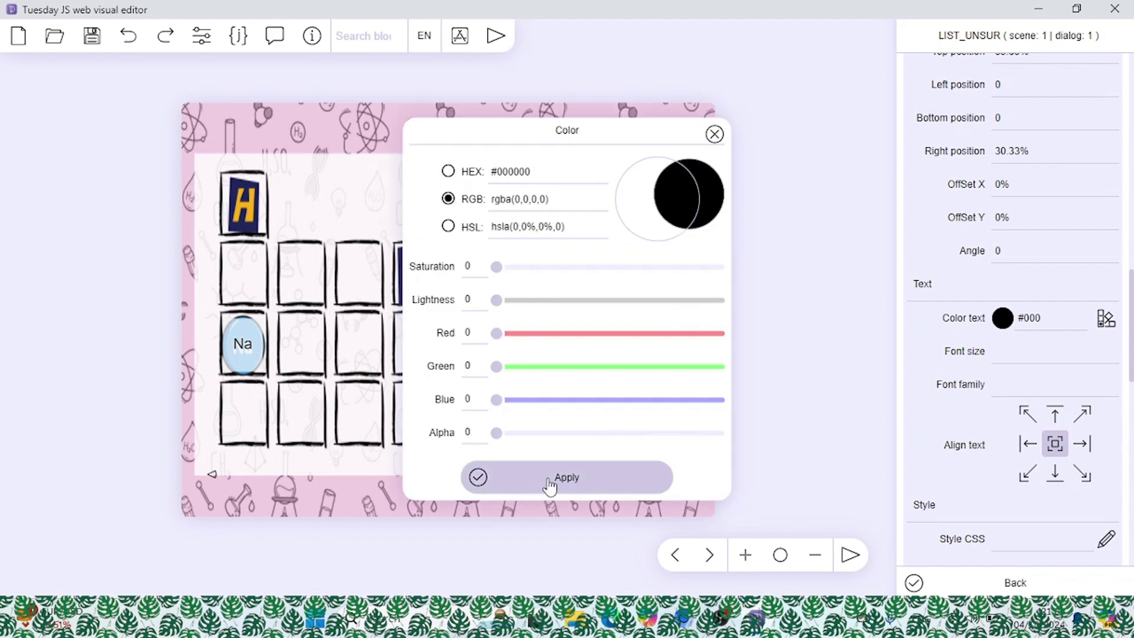
{"action": "left_click", "coordinate": [551, 483]}
Set the O button's background colour alpha to 0 and collapse its settings.
{"action": "scroll", "coordinate": [1044, 353], "scroll_direction": "down", "scroll_amount": 2}
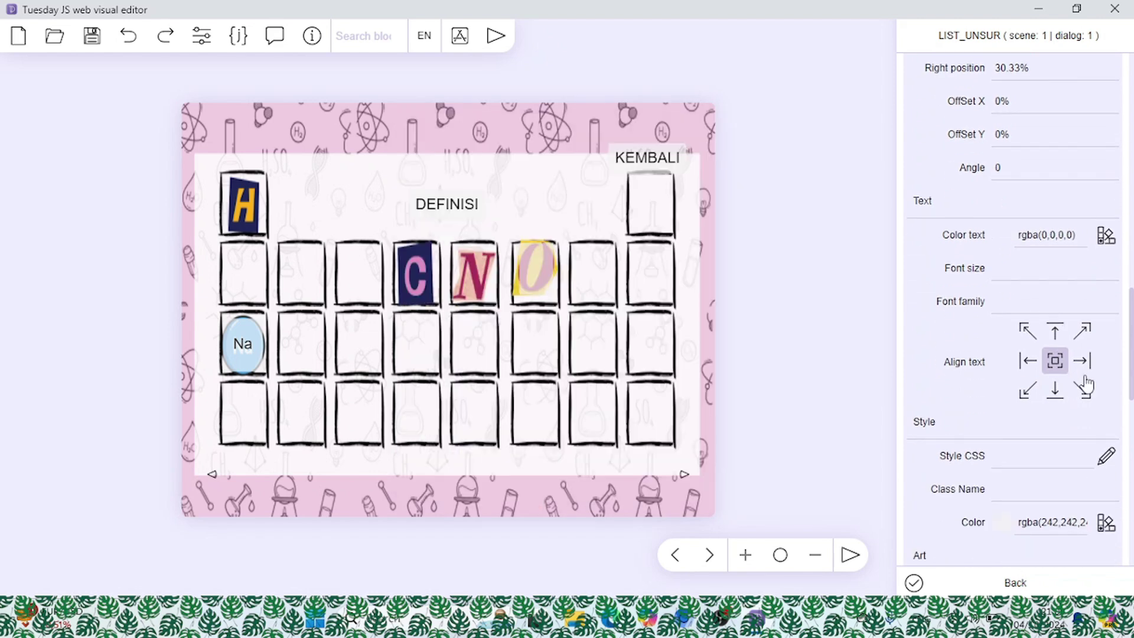
{"action": "left_click", "coordinate": [1104, 523]}
{"action": "left_click_drag", "start_coordinate": [652, 434], "coordinate": [460, 447]}
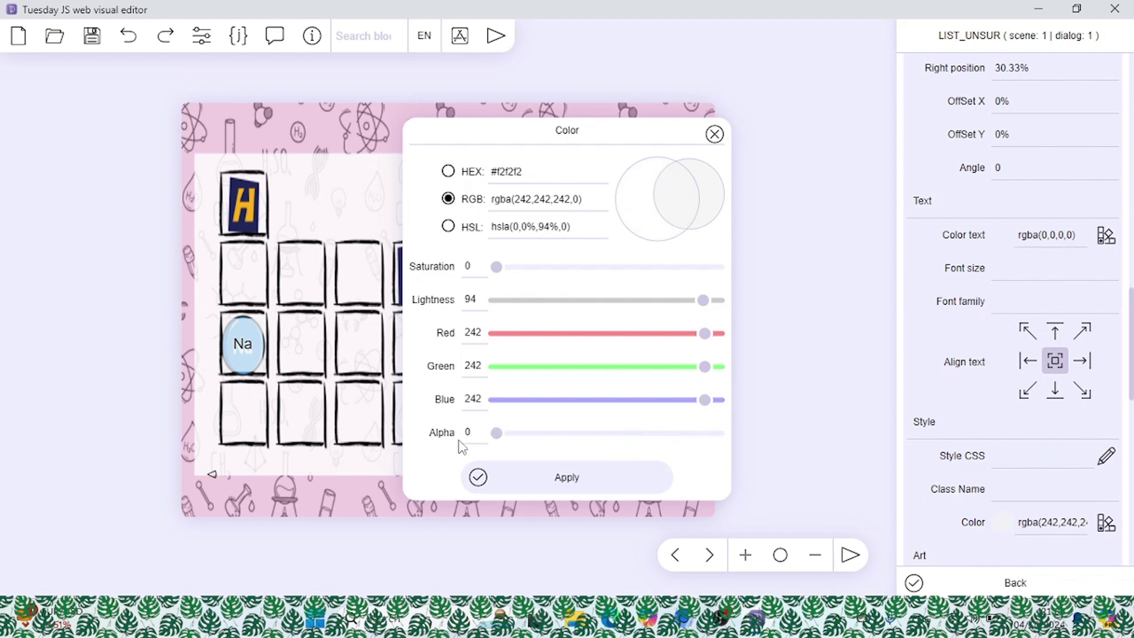
{"action": "left_click", "coordinate": [551, 477]}
{"action": "scroll", "coordinate": [981, 218], "scroll_direction": "up", "scroll_amount": 4}
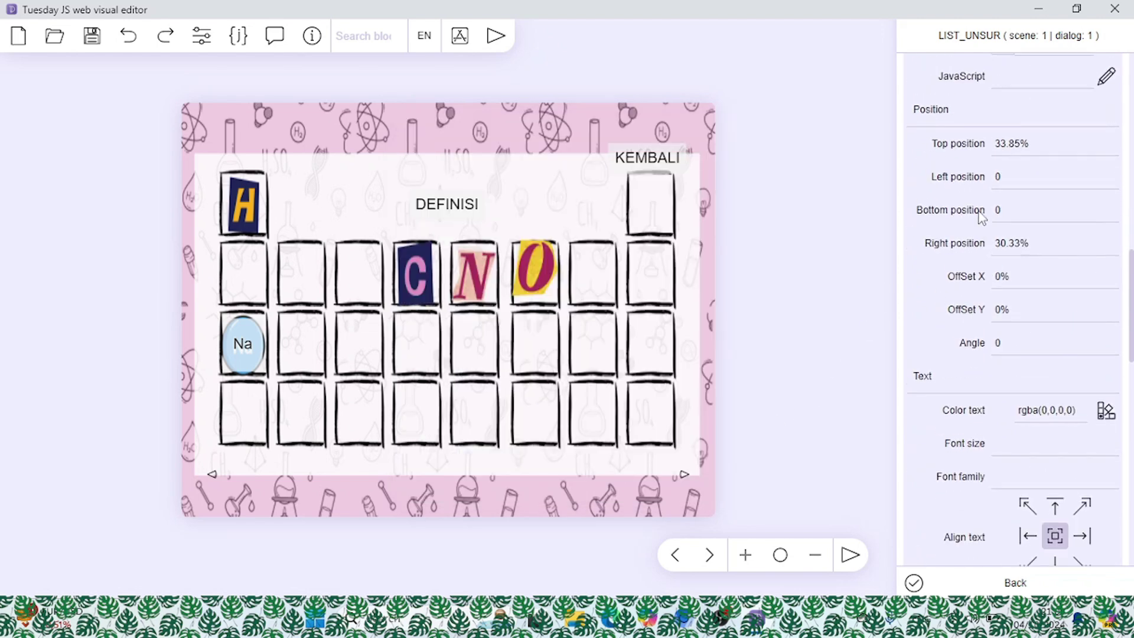
{"action": "scroll", "coordinate": [982, 217], "scroll_direction": "up", "scroll_amount": 5}
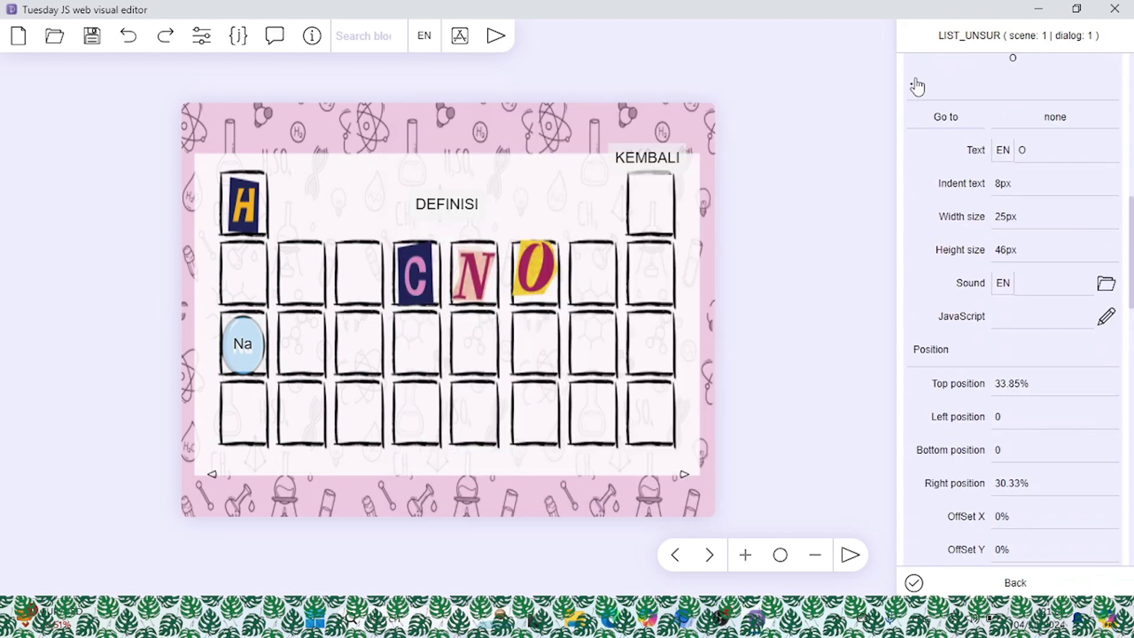
{"action": "left_click", "coordinate": [917, 87]}
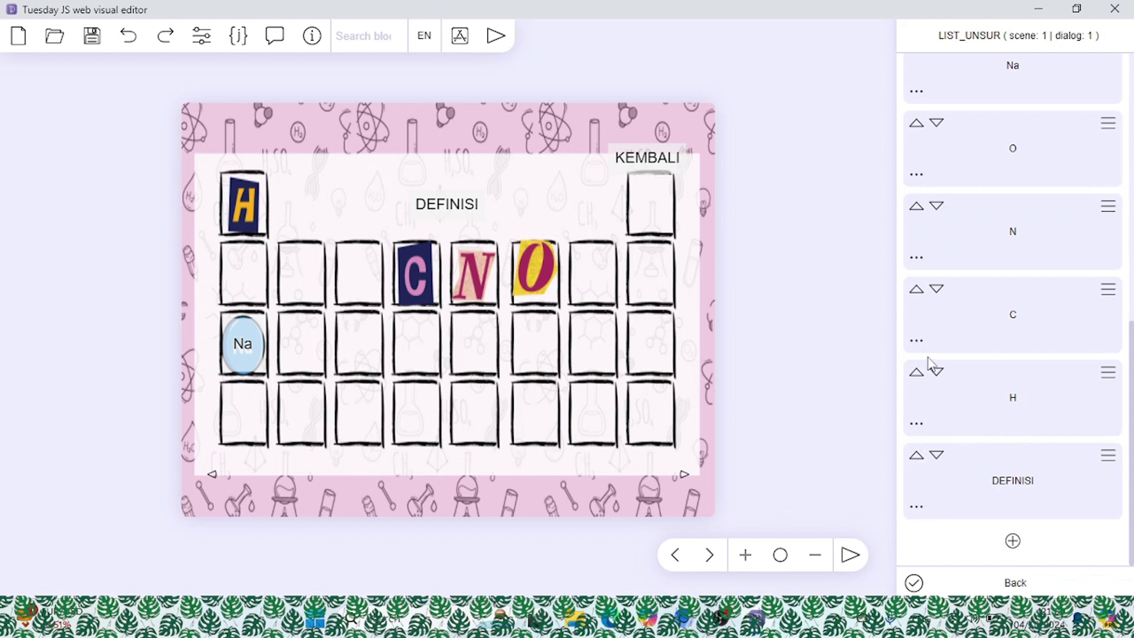
Expand the Na button's settings and set its text colour alpha to 0 to hide the label.
{"action": "scroll", "coordinate": [943, 339], "scroll_direction": "up", "scroll_amount": 1}
{"action": "left_click", "coordinate": [917, 172]}
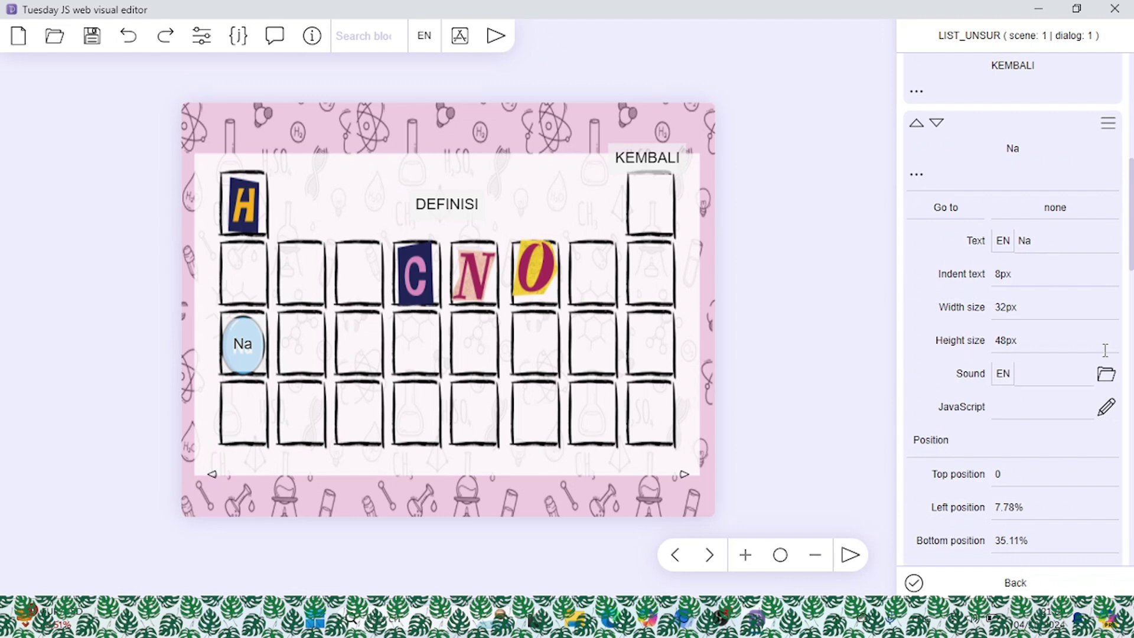
{"action": "scroll", "coordinate": [1089, 434], "scroll_direction": "down", "scroll_amount": 5}
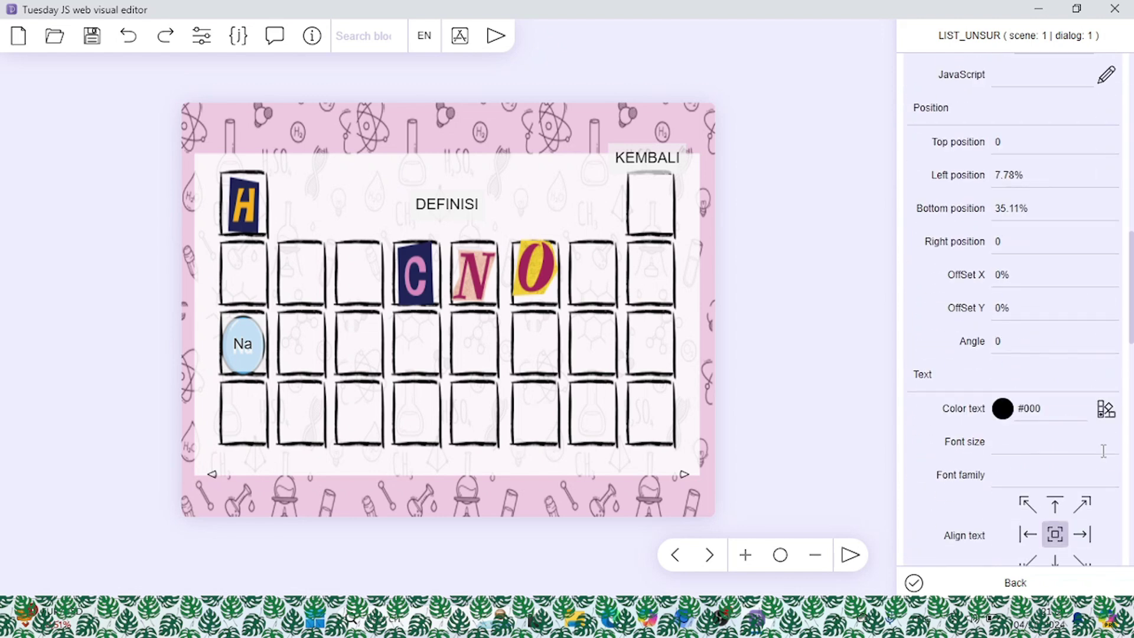
{"action": "left_click", "coordinate": [1105, 410]}
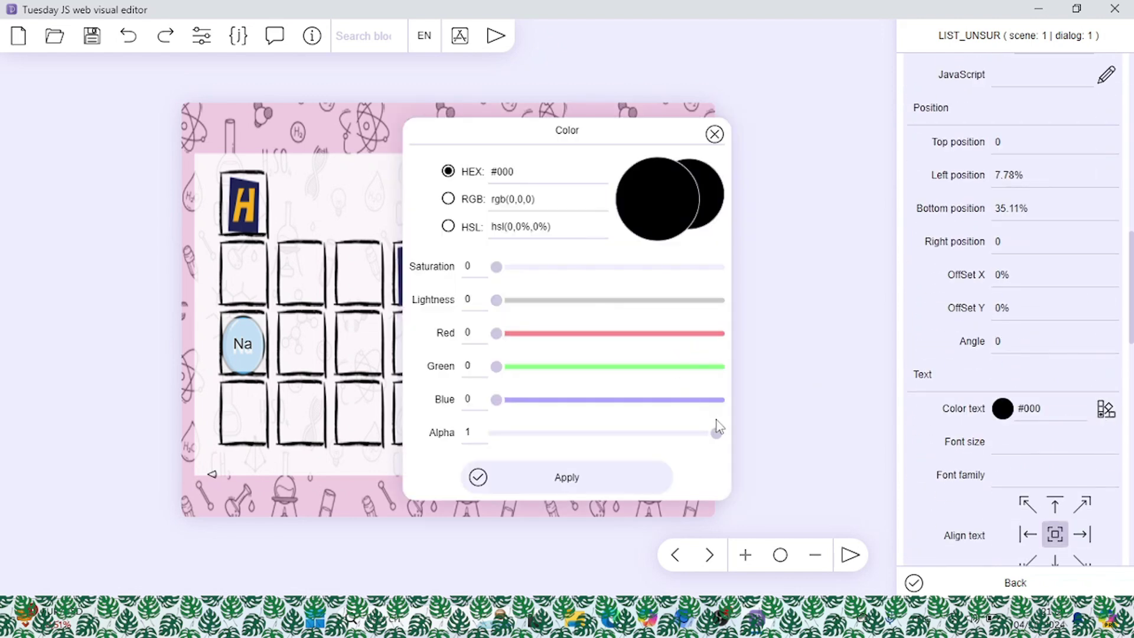
{"action": "left_click_drag", "start_coordinate": [717, 433], "coordinate": [495, 434]}
{"action": "left_click", "coordinate": [558, 476]}
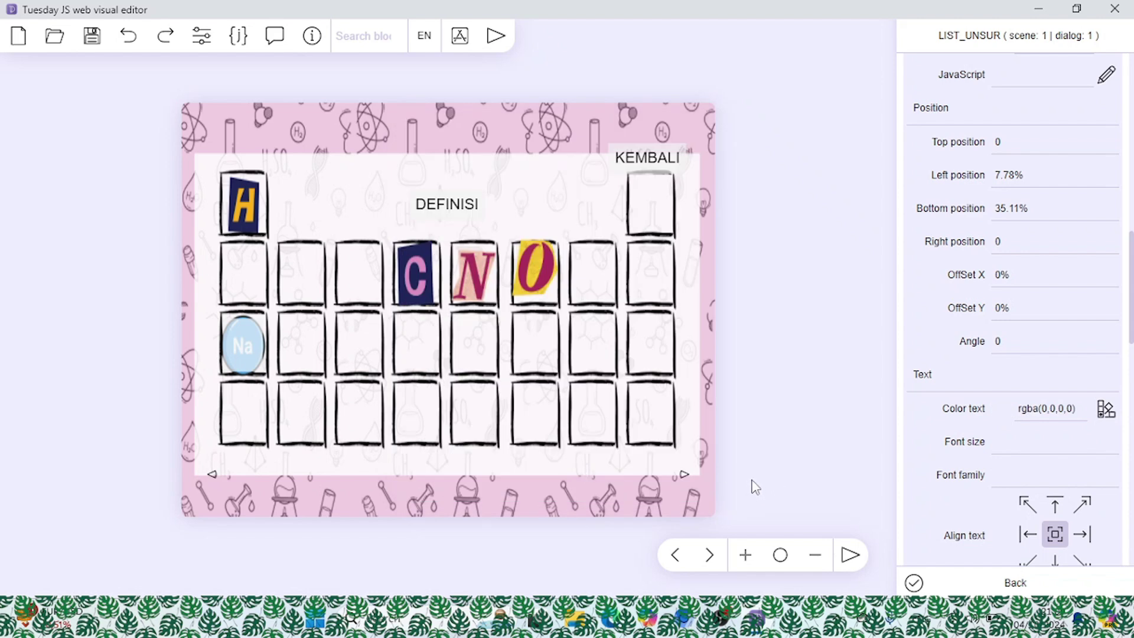
Set the Na button's background colour alpha to 0.
{"action": "scroll", "coordinate": [1044, 418], "scroll_direction": "down", "scroll_amount": 4}
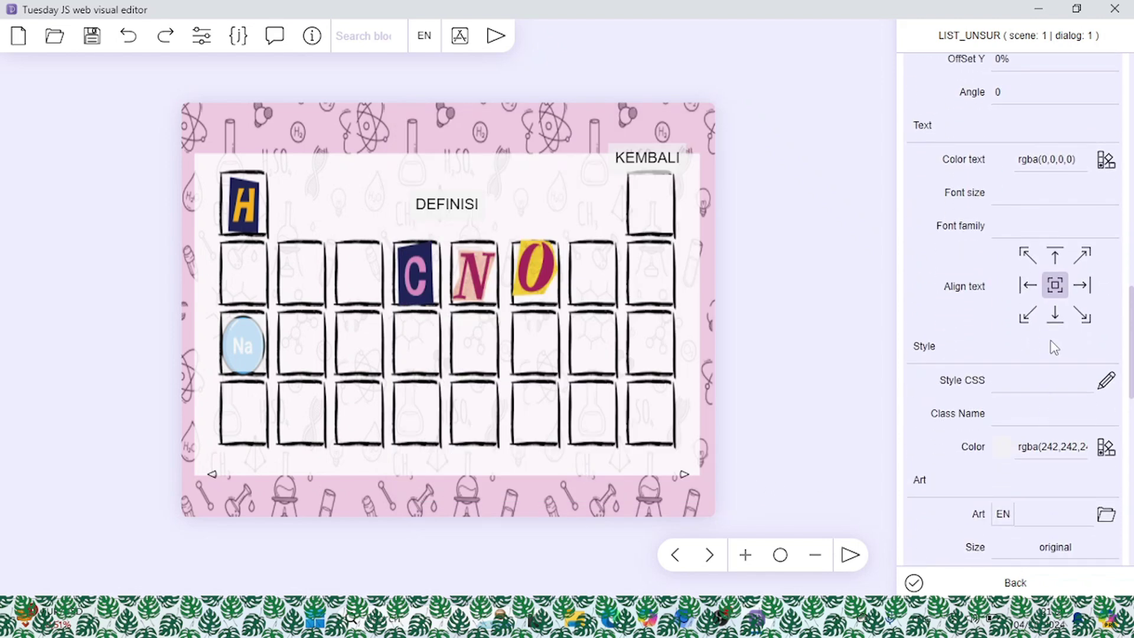
{"action": "scroll", "coordinate": [1060, 342], "scroll_direction": "down", "scroll_amount": 1}
{"action": "left_click", "coordinate": [1108, 366]}
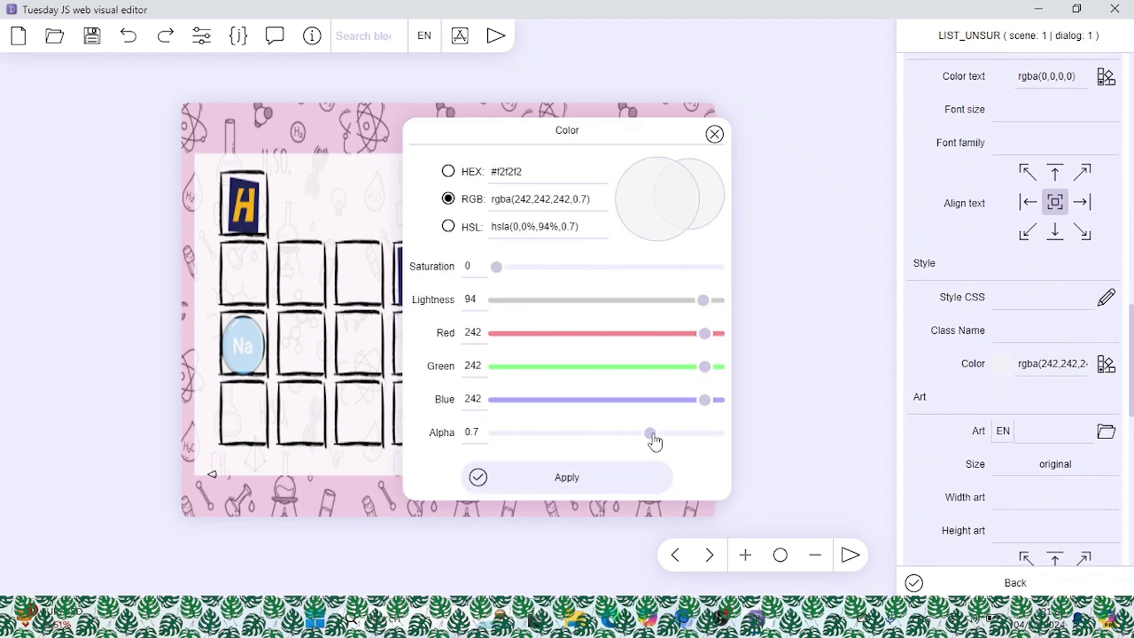
{"action": "left_click_drag", "start_coordinate": [652, 434], "coordinate": [505, 451]}
{"action": "left_click", "coordinate": [553, 476]}
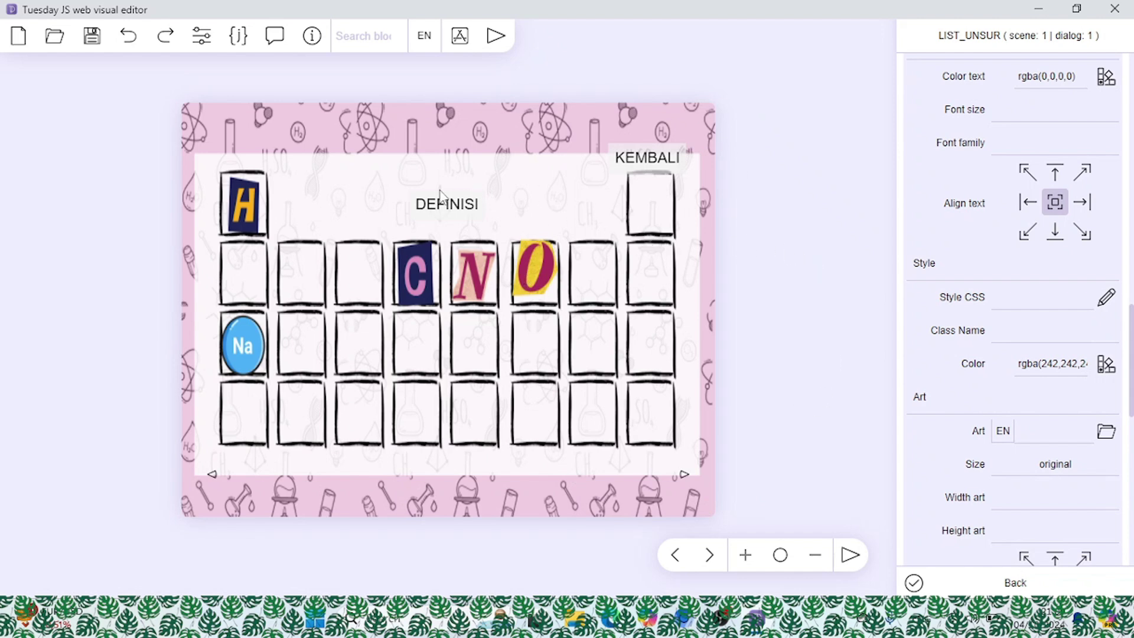
Move the KEMBALI button up onto the pink border above the white area, over the last grid column.
{"action": "left_click_drag", "start_coordinate": [657, 167], "coordinate": [653, 132]}
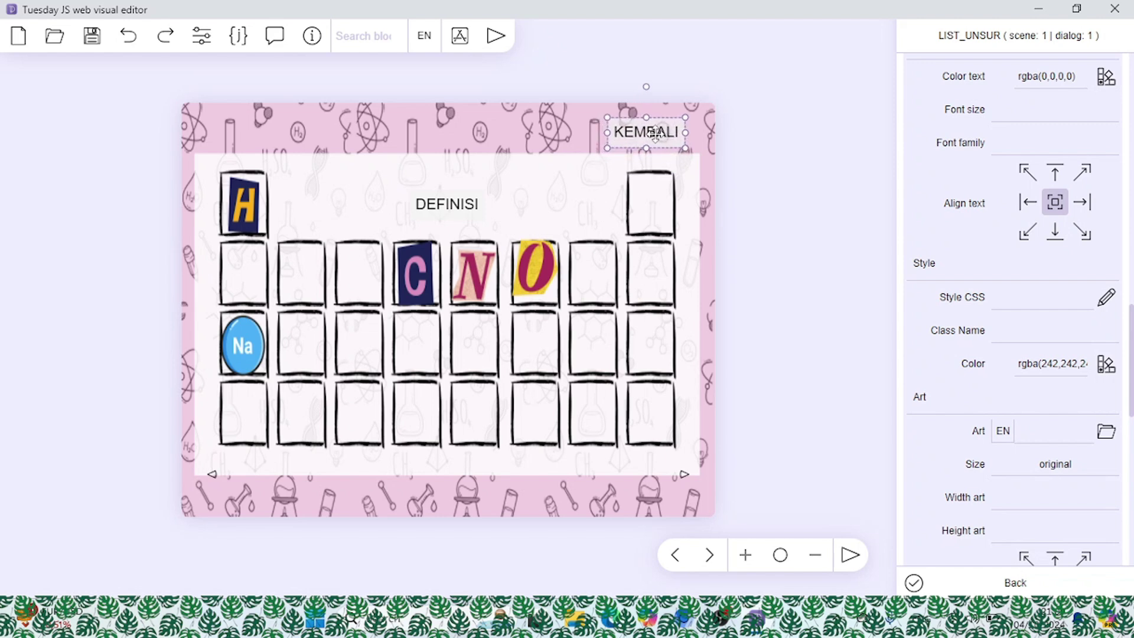
Run the novel and test the MULAI, ABOUT and KEMBALI buttons between the title, element list and about scenes.
{"action": "left_click", "coordinate": [496, 36]}
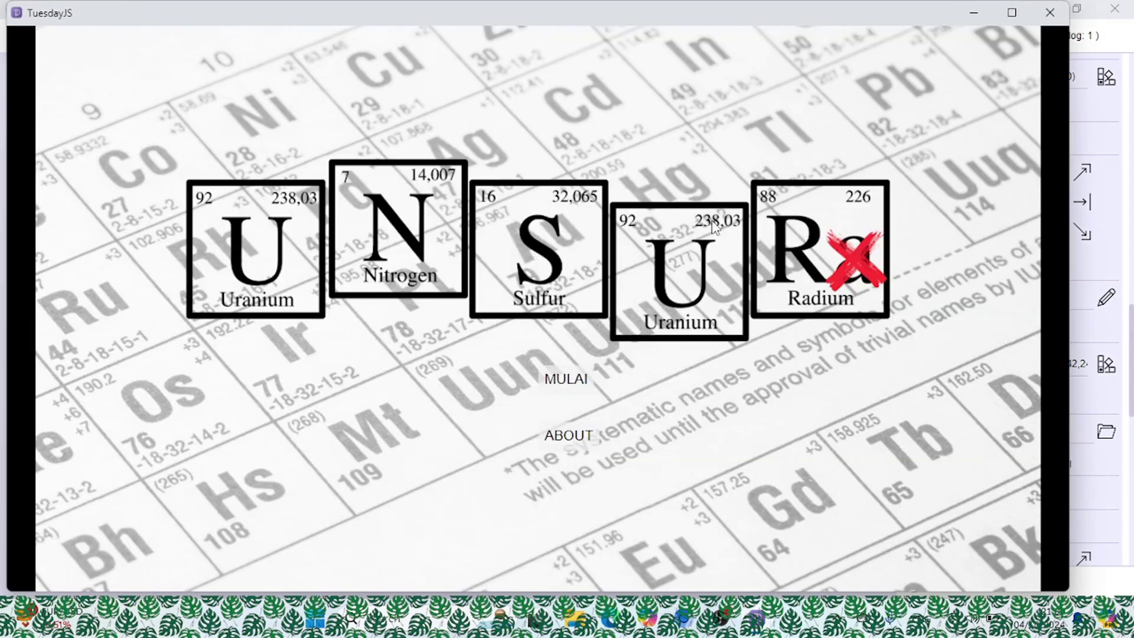
{"action": "left_click", "coordinate": [569, 381]}
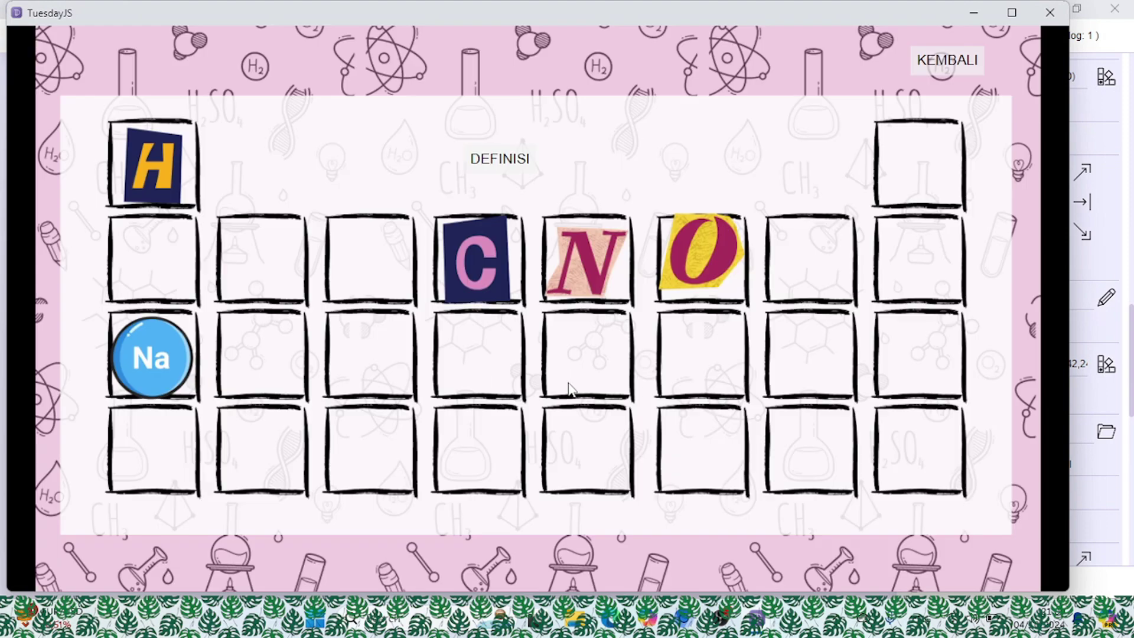
{"action": "left_click", "coordinate": [965, 71]}
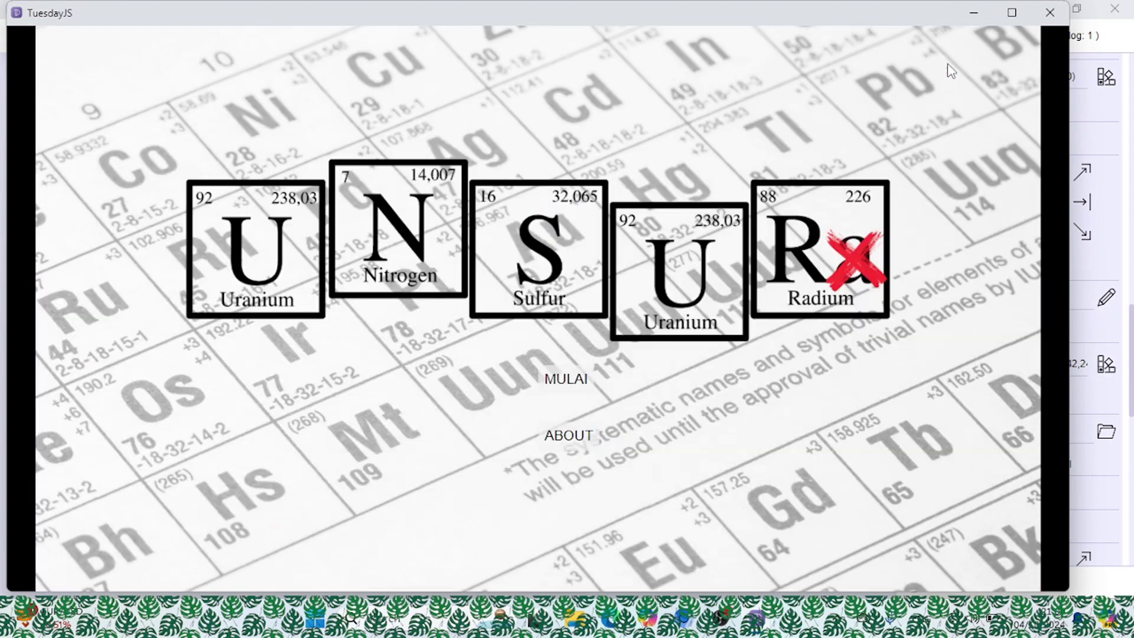
{"action": "left_click", "coordinate": [559, 437]}
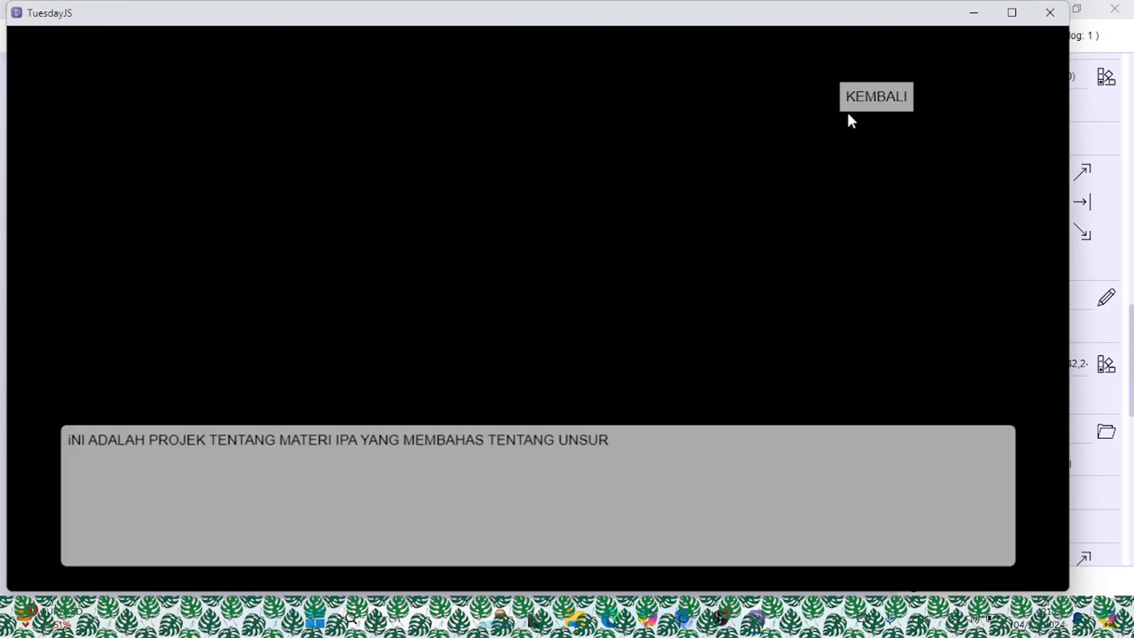
{"action": "left_click", "coordinate": [860, 102]}
{"action": "left_click", "coordinate": [571, 387]}
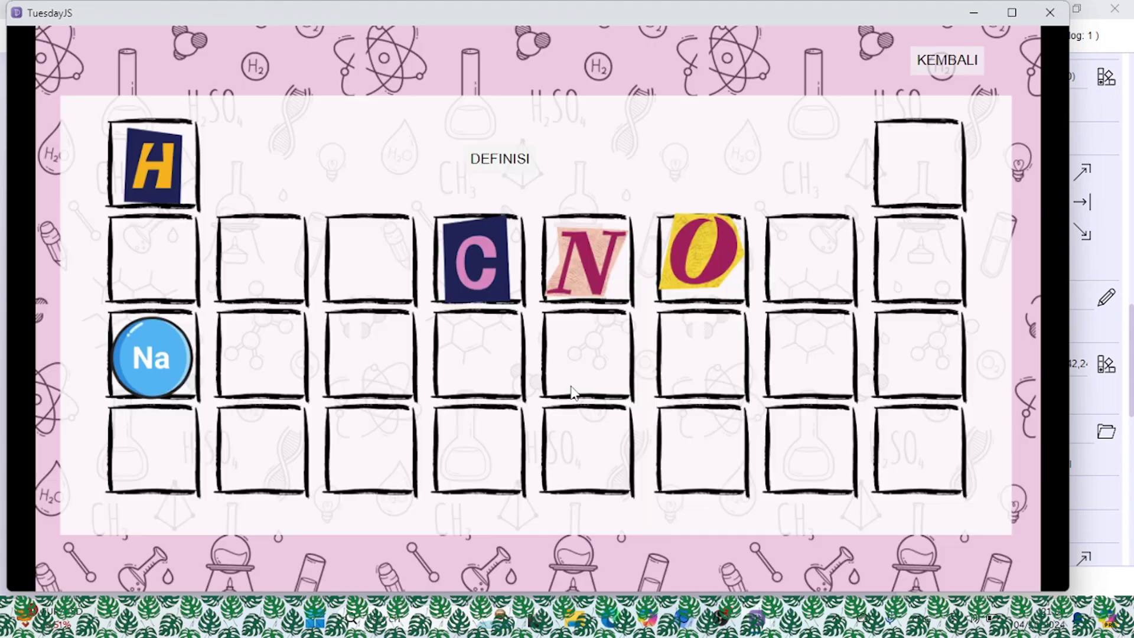